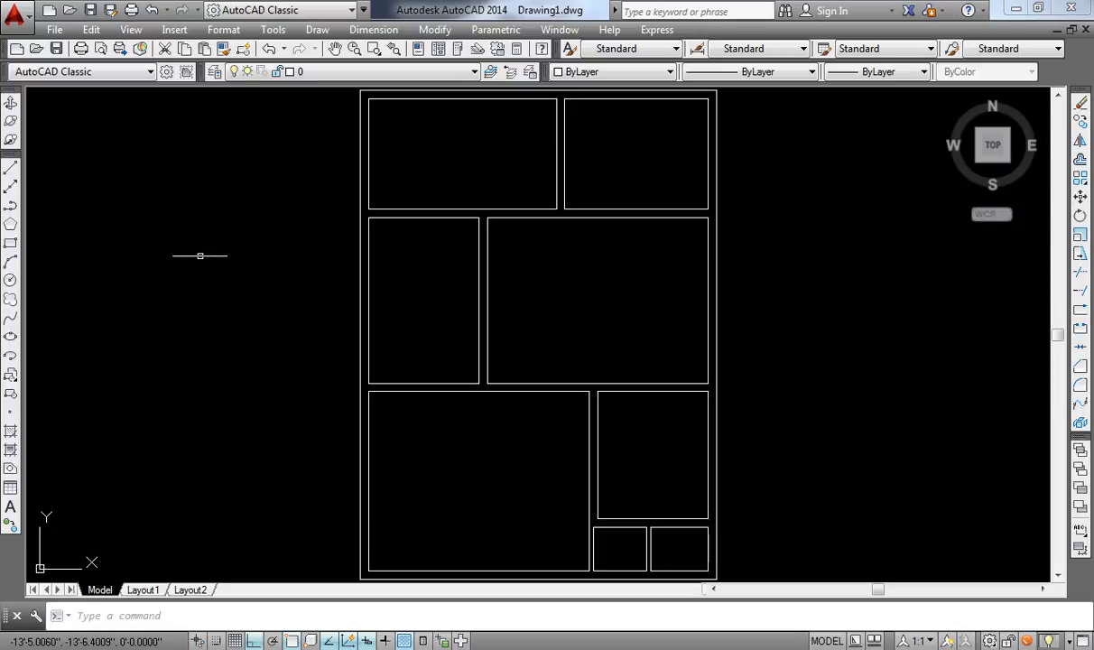
Open QuickCalc from the drawing's right-click menu and move it slightly lower
{"action": "right_click", "coordinate": [196, 165]}
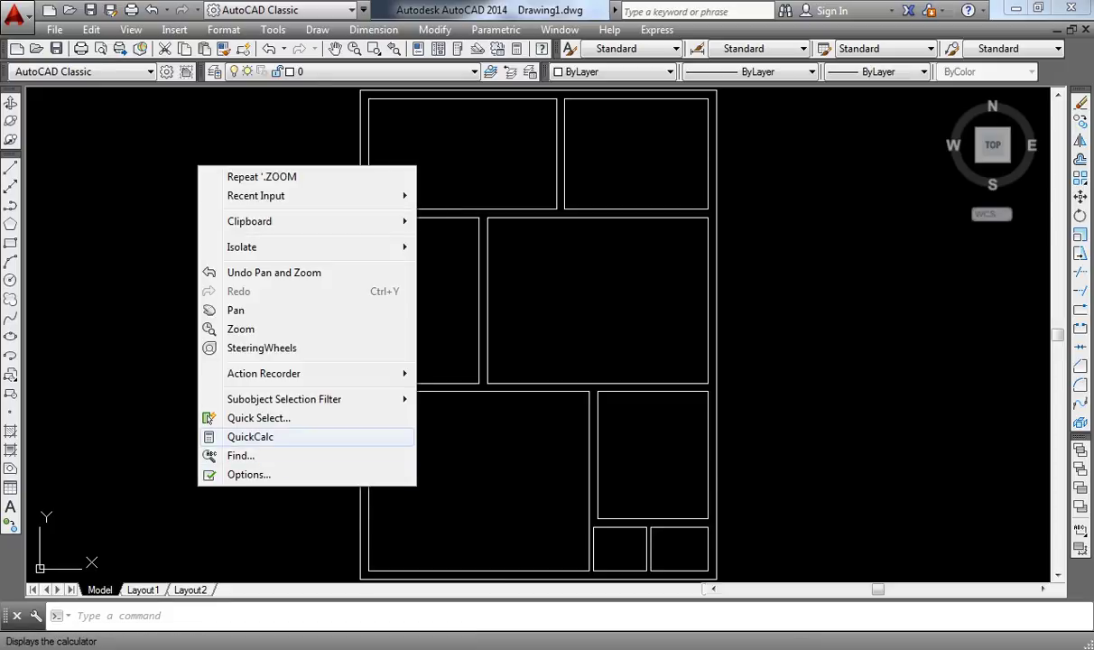
{"action": "left_click", "coordinate": [250, 435]}
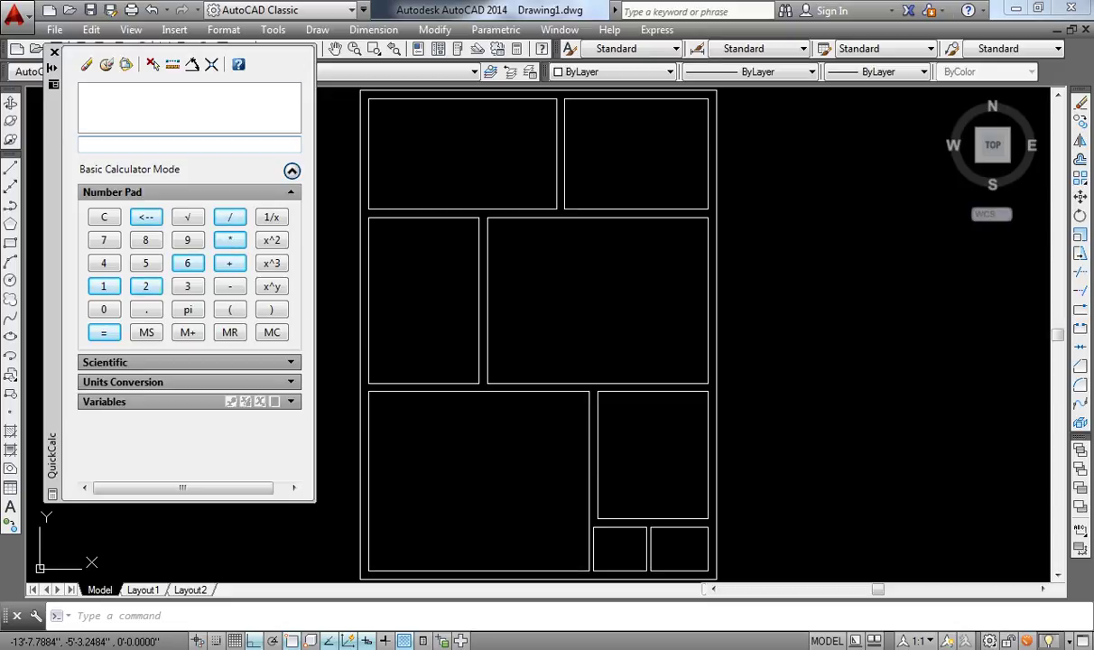
{"action": "left_click_drag", "start_coordinate": [53, 270], "coordinate": [81, 315]}
Compute 11 × 12 = 132 in QuickCalc
{"action": "left_click", "coordinate": [217, 187]}
{"action": "type", "text": "11*"}
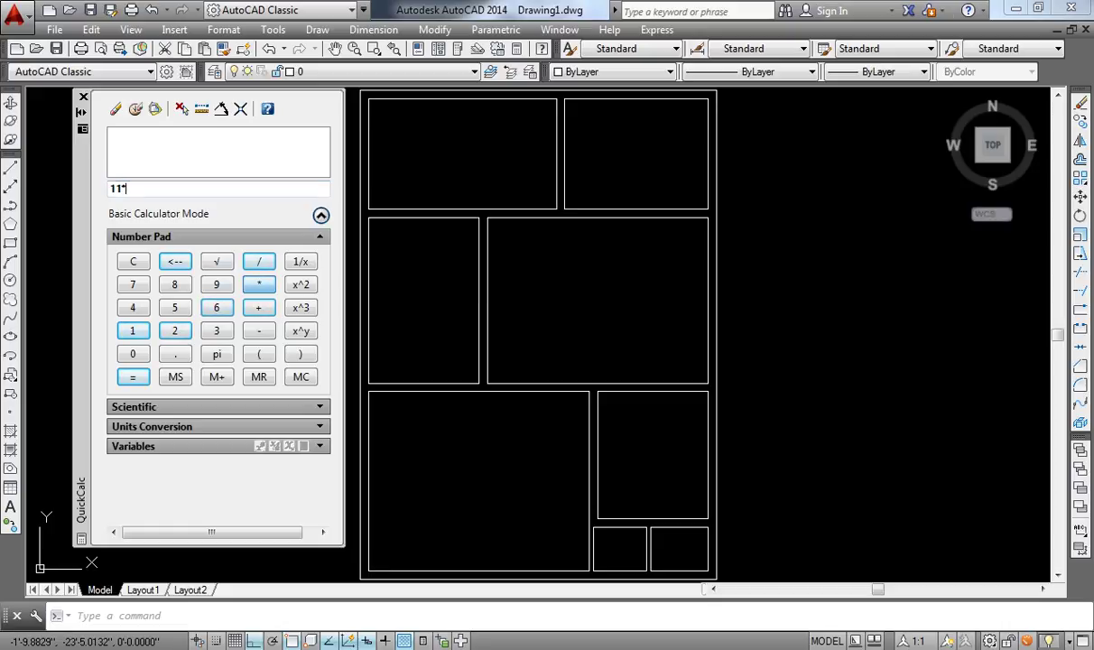
{"action": "left_click", "coordinate": [258, 284]}
{"action": "left_click", "coordinate": [131, 330]}
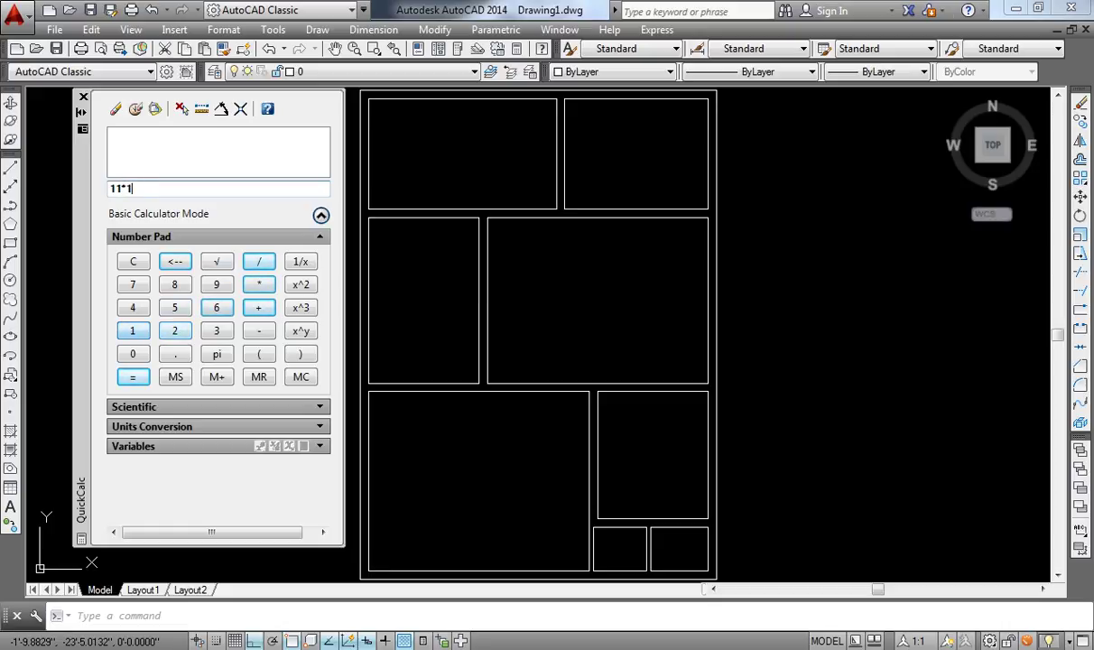
{"action": "left_click", "coordinate": [174, 330]}
{"action": "key", "text": "Return"}
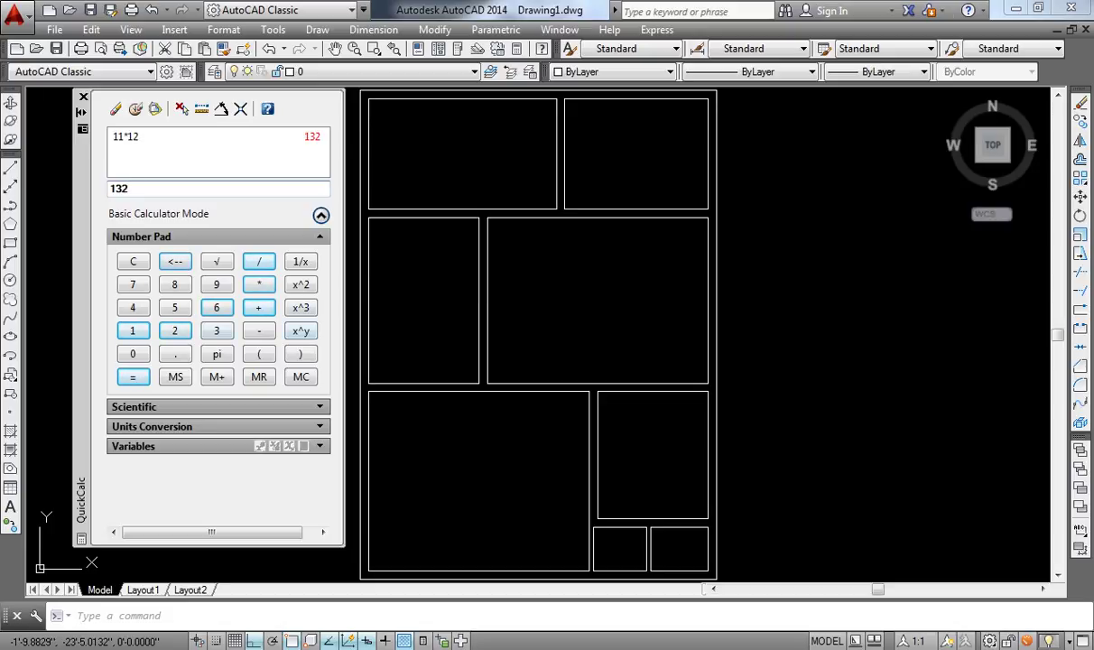
Divide 132 by 6 to get 22, then close QuickCalc
{"action": "type", "text": "/"}
{"action": "type", "text": "6"}
{"action": "left_click", "coordinate": [133, 376]}
{"action": "double_click", "coordinate": [115, 187]}
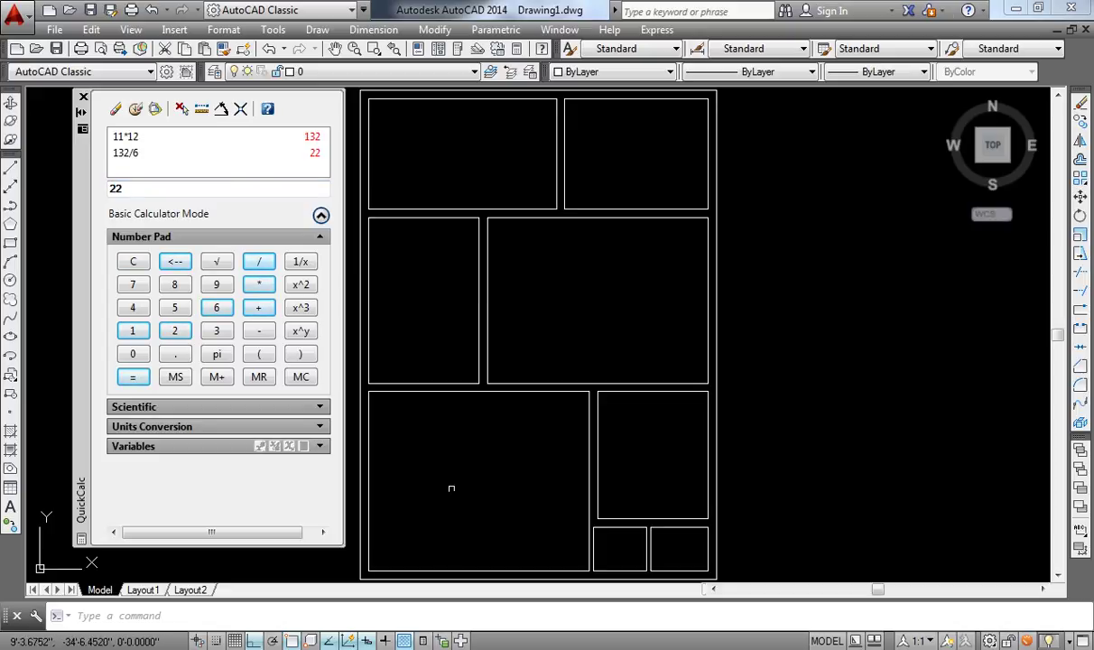
{"action": "left_click", "coordinate": [1058, 574]}
{"action": "left_click", "coordinate": [1057, 574]}
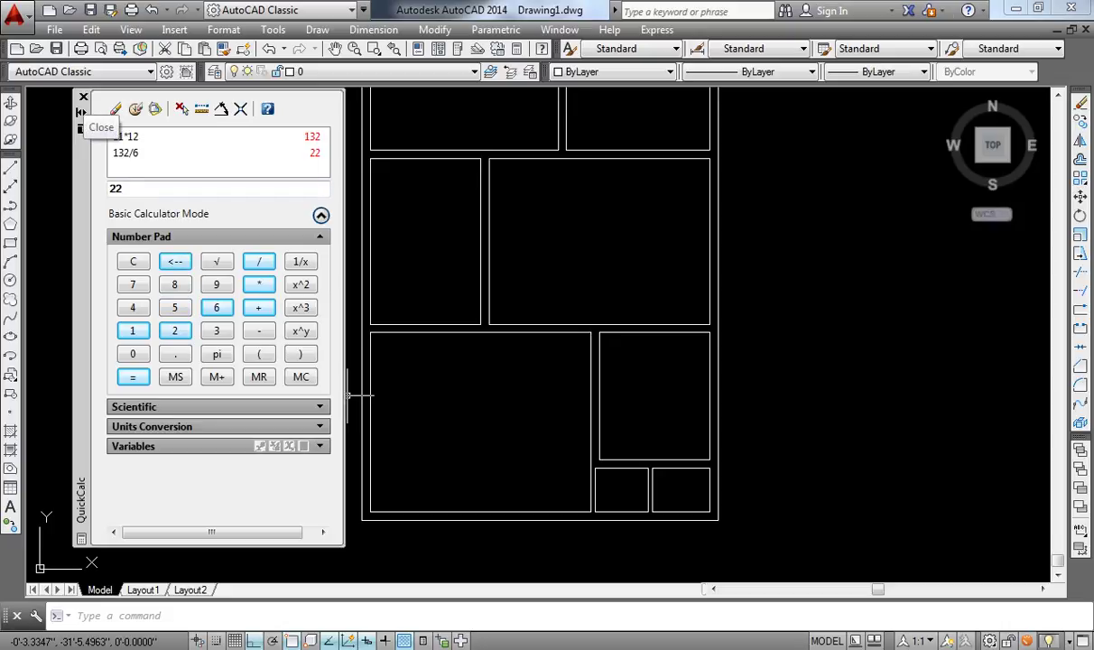
{"action": "left_click", "coordinate": [83, 96]}
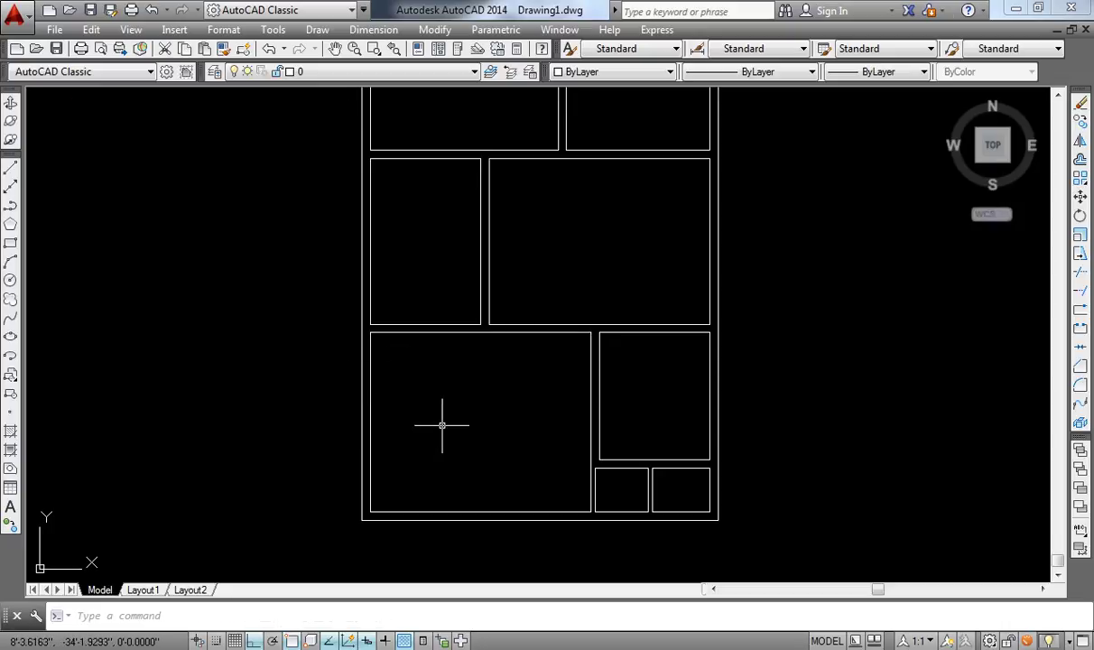
Offset the lower-left room's left and bottom walls 4' inward
{"action": "middle_click_drag", "start_coordinate": [439, 425], "coordinate": [419, 414]}
{"action": "scroll", "coordinate": [425, 403], "scroll_direction": "up", "scroll_amount": 2}
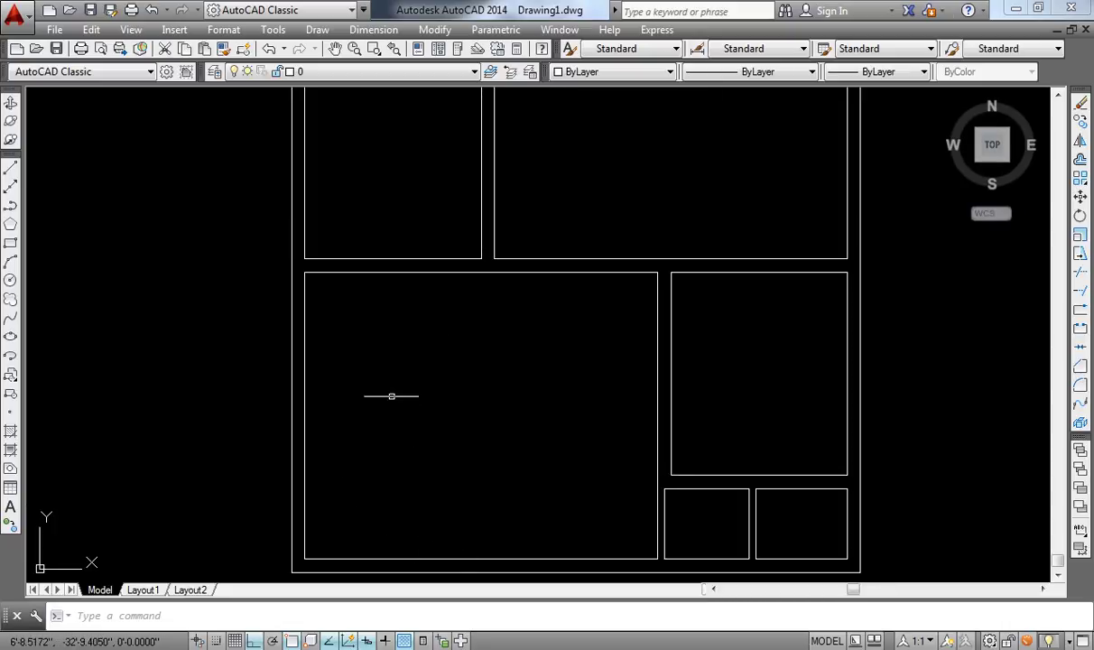
{"action": "type", "text": "o"}
{"action": "key", "text": "Return"}
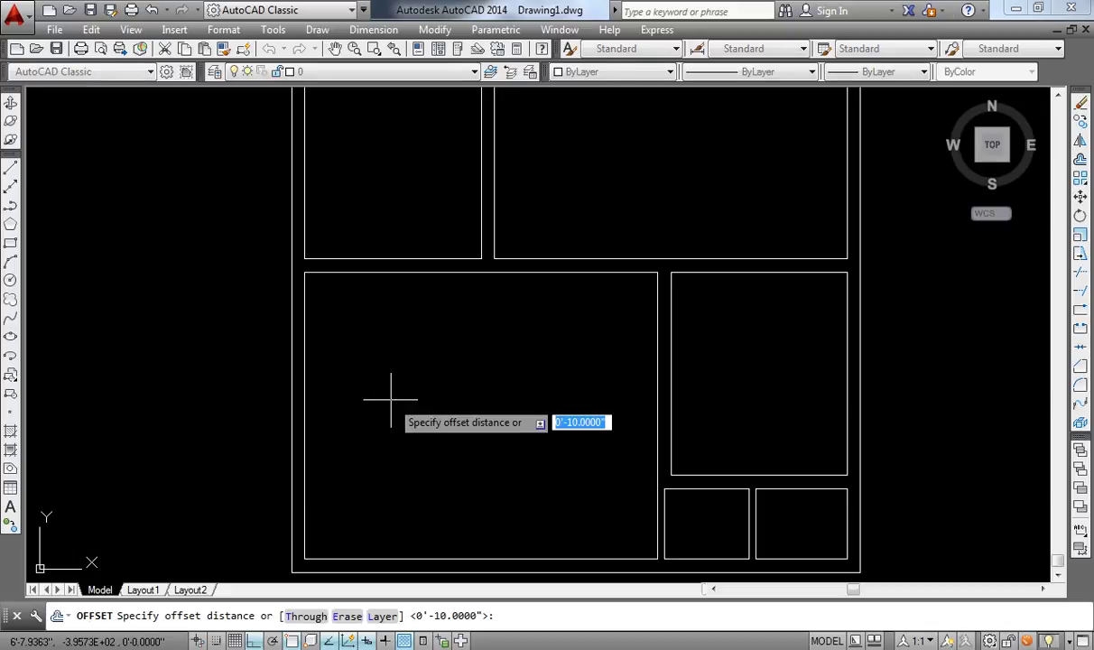
{"action": "type", "text": "4'"}
{"action": "key", "text": "Return"}
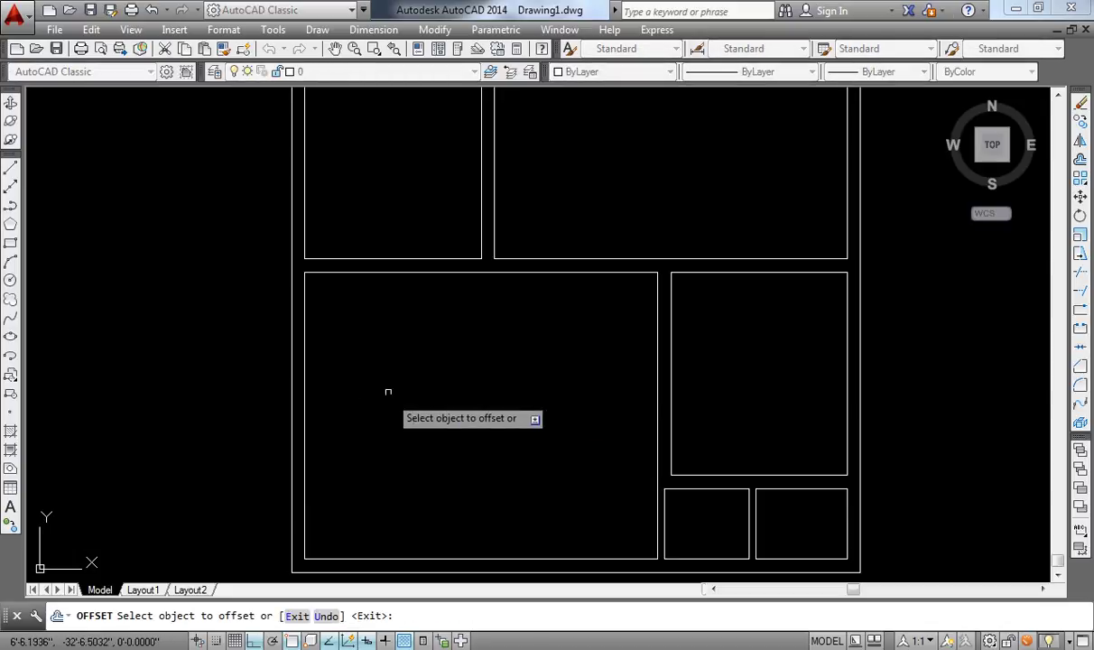
{"action": "left_click", "coordinate": [305, 417]}
{"action": "left_click", "coordinate": [357, 433]}
{"action": "left_click", "coordinate": [416, 561]}
{"action": "left_click", "coordinate": [419, 438]}
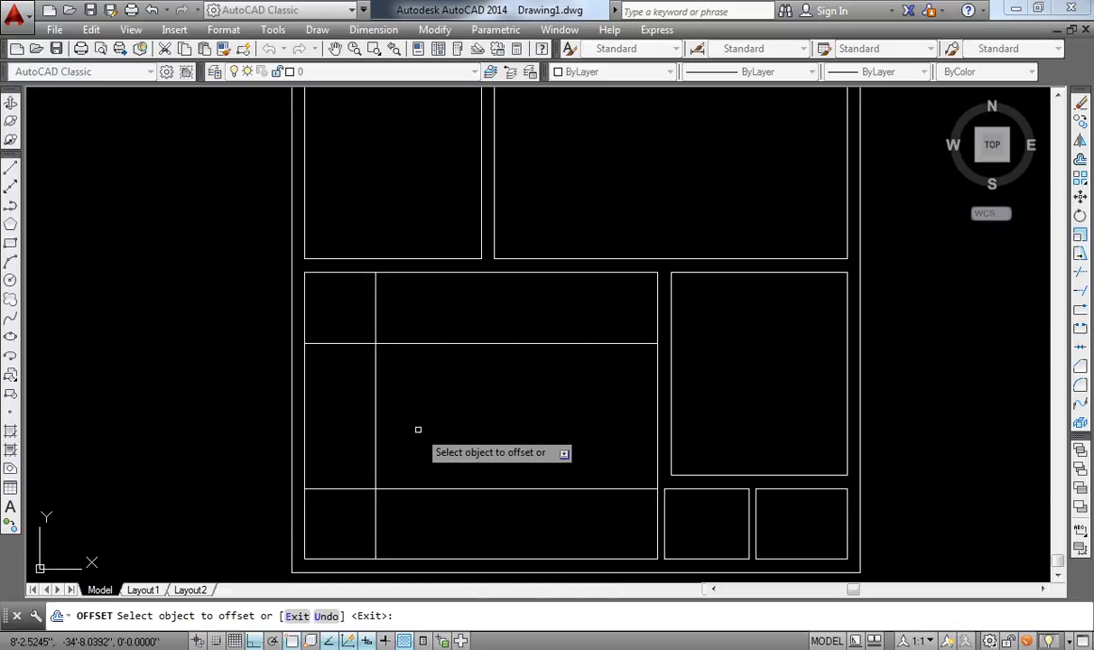
{"action": "key", "text": "Return"}
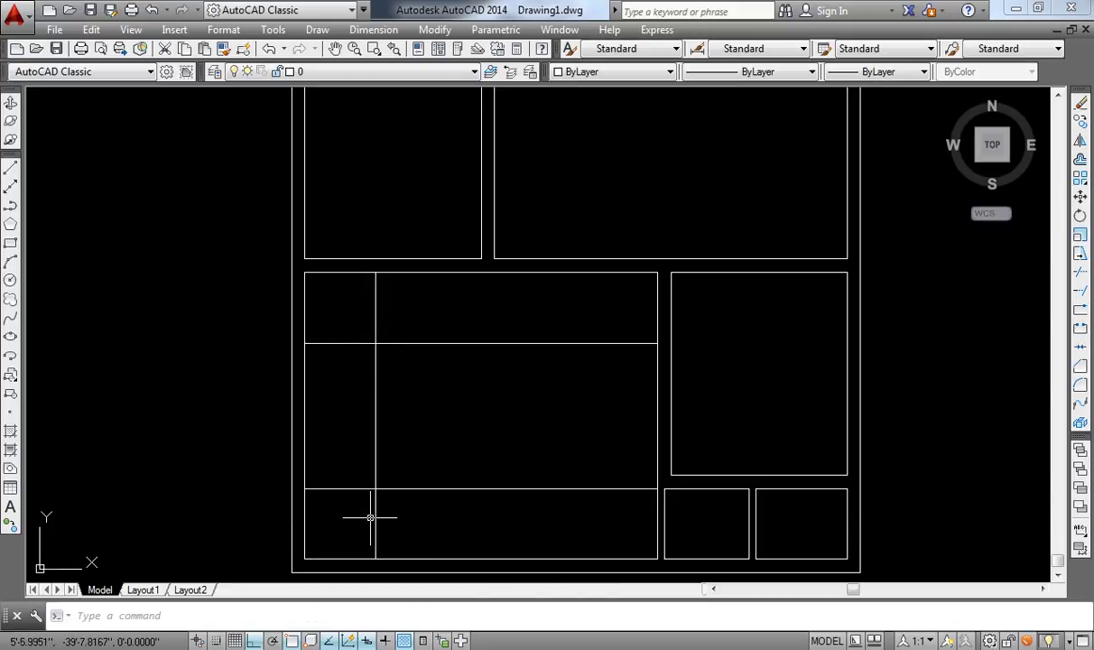
Fillet the offset lines into the inner rectangle's bottom-left and top-left corners
{"action": "type", "text": "f"}
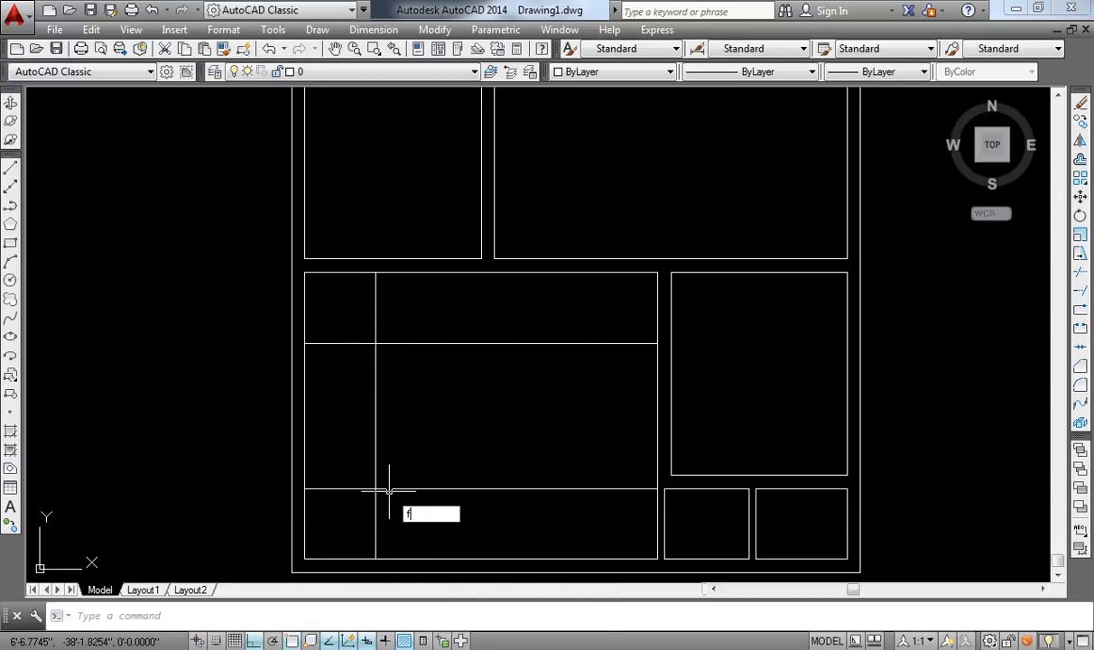
{"action": "key", "text": "Return"}
{"action": "left_click", "coordinate": [385, 489]}
{"action": "left_click", "coordinate": [376, 451]}
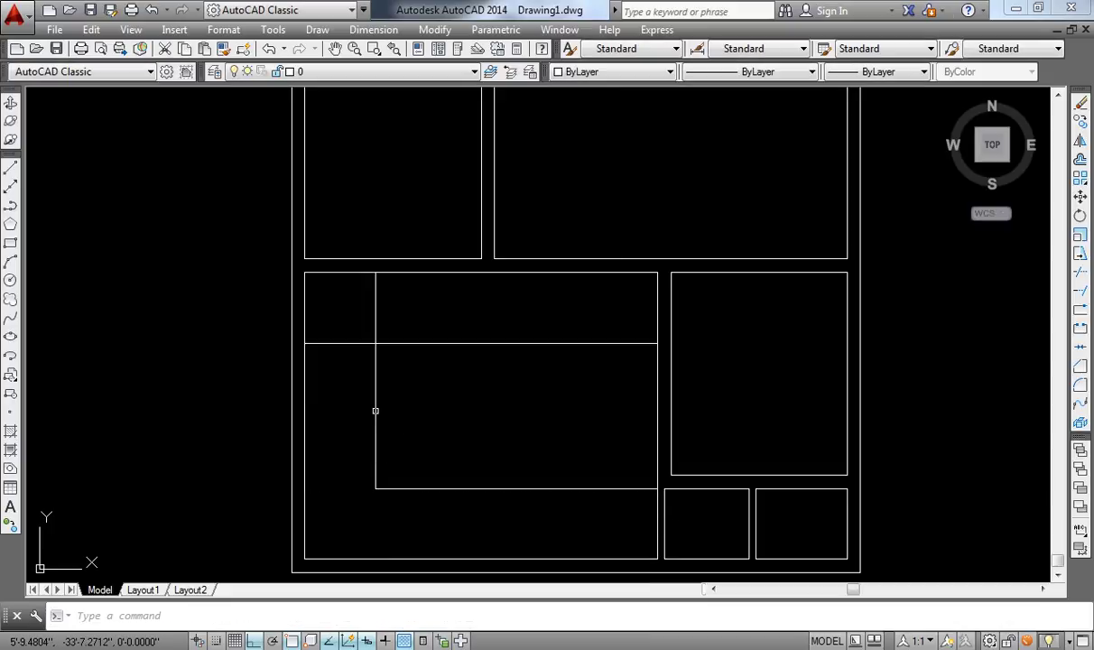
{"action": "key", "text": "Return"}
{"action": "left_click", "coordinate": [376, 406]}
{"action": "left_click", "coordinate": [412, 344]}
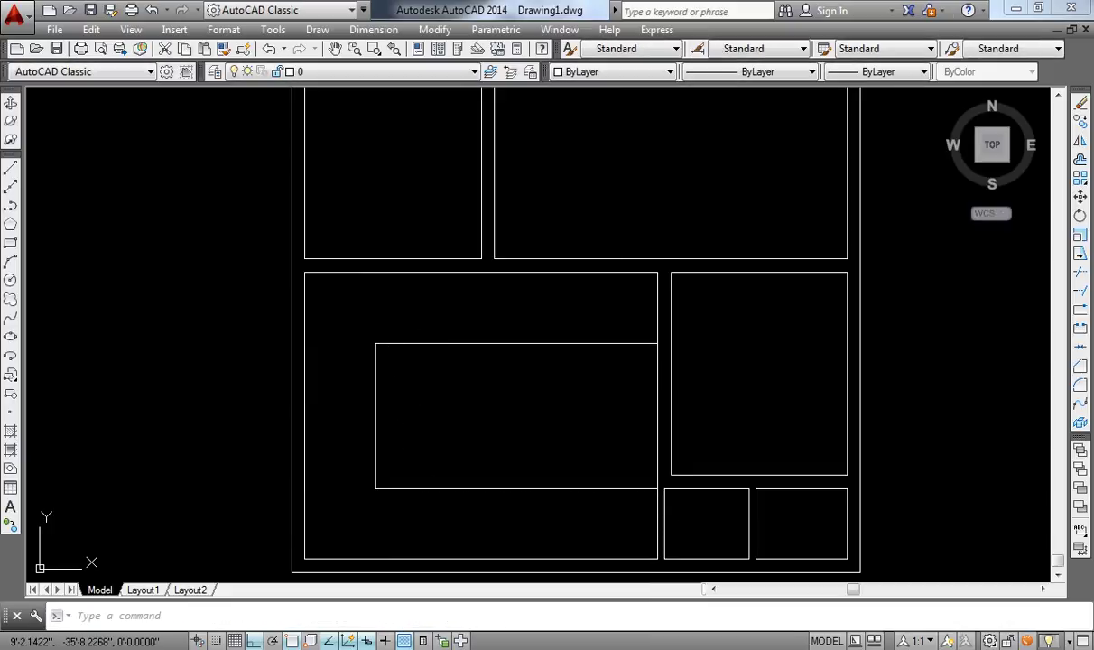
Draw lines from the inner rectangle's bottom-left corner to the room's bottom and left walls
{"action": "middle_click_drag", "start_coordinate": [437, 440], "coordinate": [437, 414]}
{"action": "type", "text": "l"}
{"action": "key", "text": "Return"}
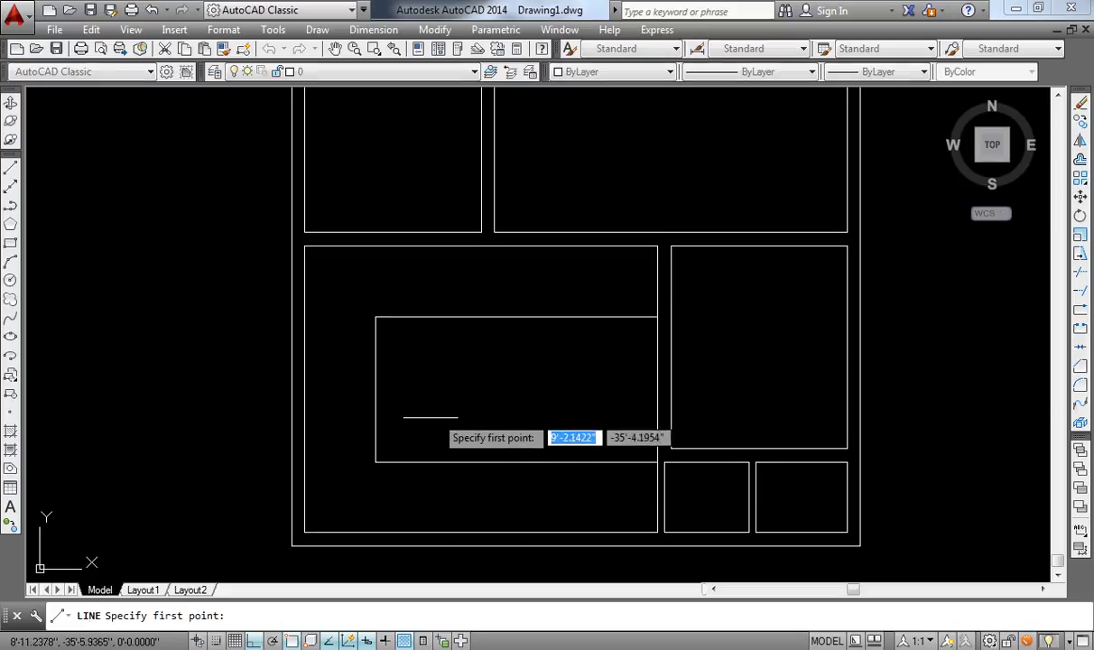
{"action": "left_click", "coordinate": [376, 461]}
{"action": "type", "text": "4"}
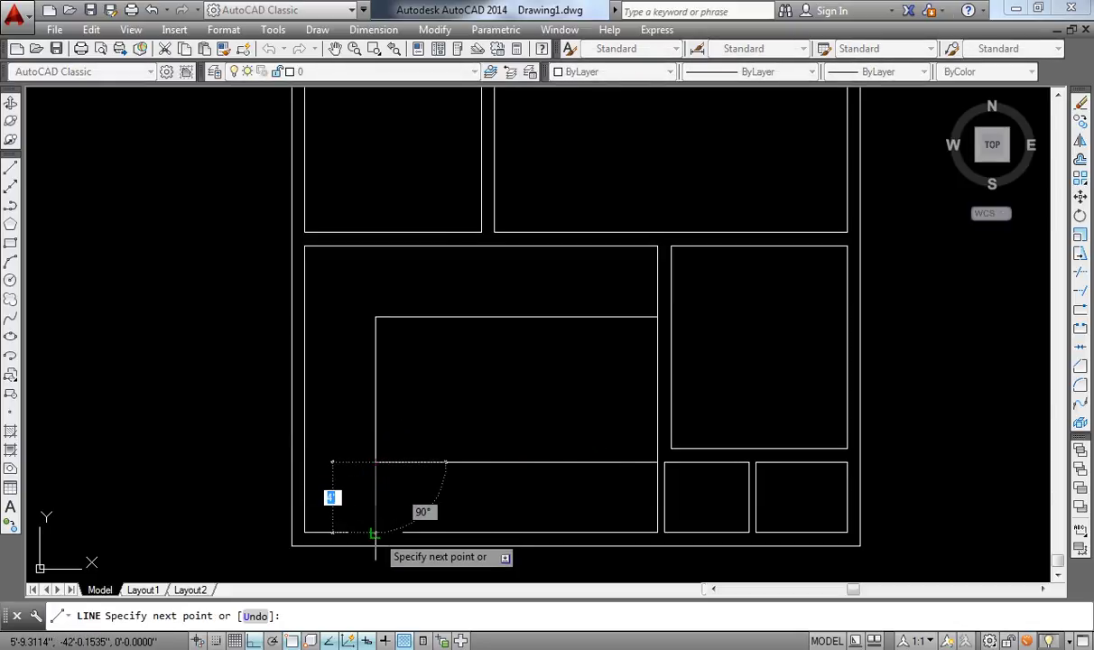
{"action": "left_click", "coordinate": [376, 532]}
{"action": "key", "text": "Return"}
{"action": "type", "text": "l"}
{"action": "key", "text": "Return"}
{"action": "left_click", "coordinate": [375, 461]}
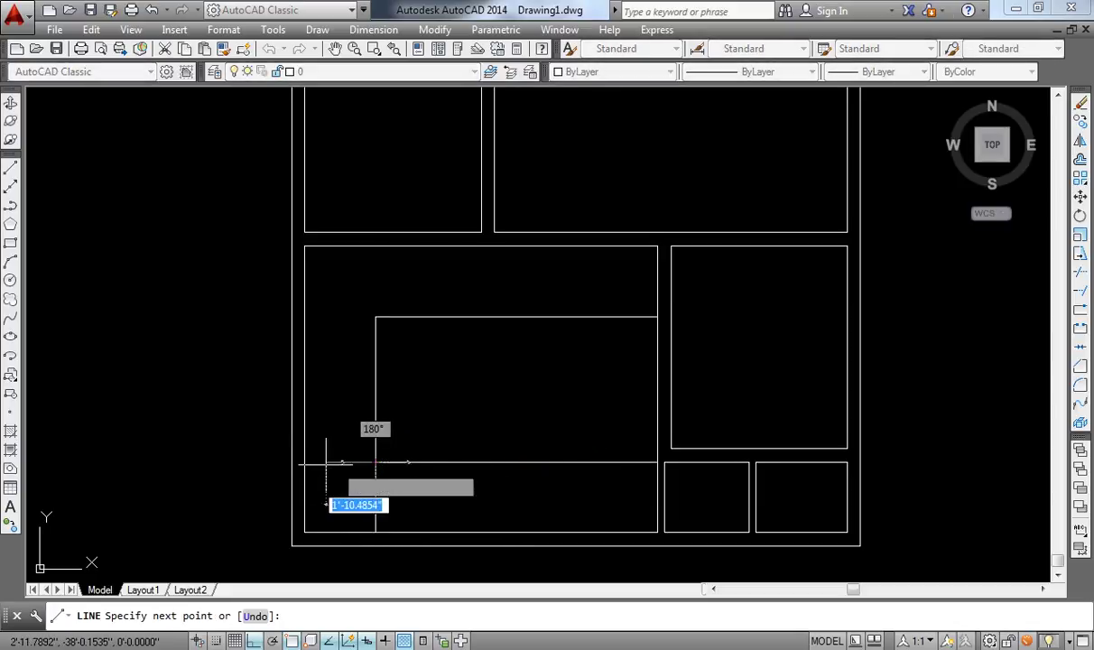
{"action": "left_click", "coordinate": [304, 461]}
{"action": "key", "text": "Return"}
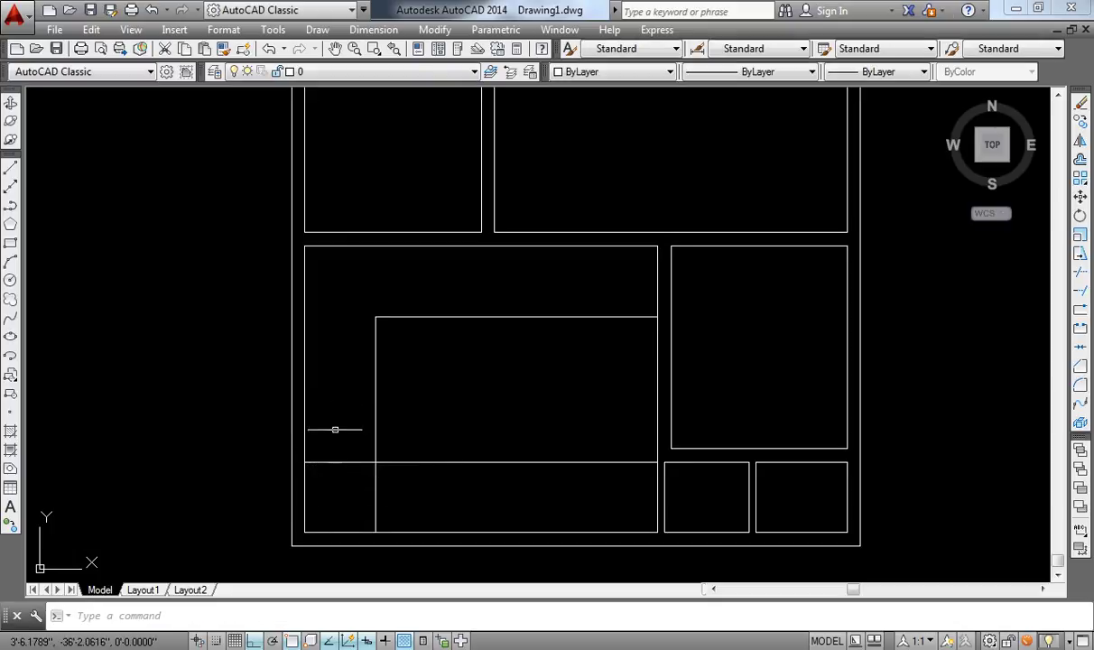
Draw lines from the inner rectangle's top-left corner up to the top wall and to the left wall
{"action": "type", "text": "l"}
{"action": "key", "text": "Return"}
{"action": "left_click", "coordinate": [375, 316]}
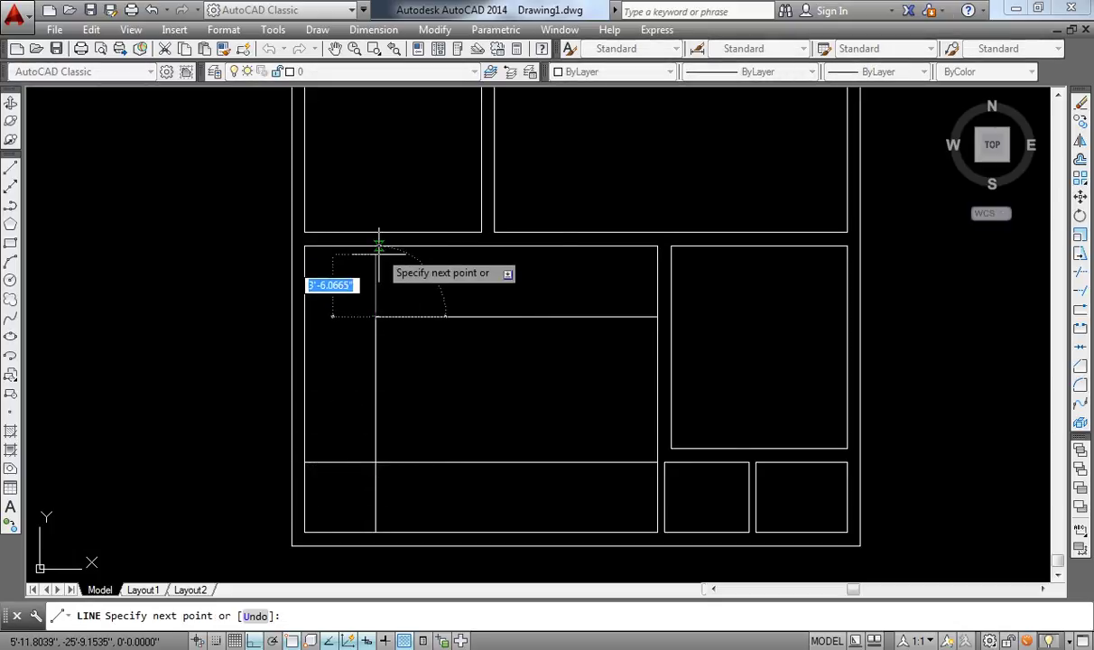
{"action": "right_click", "coordinate": [376, 246]}
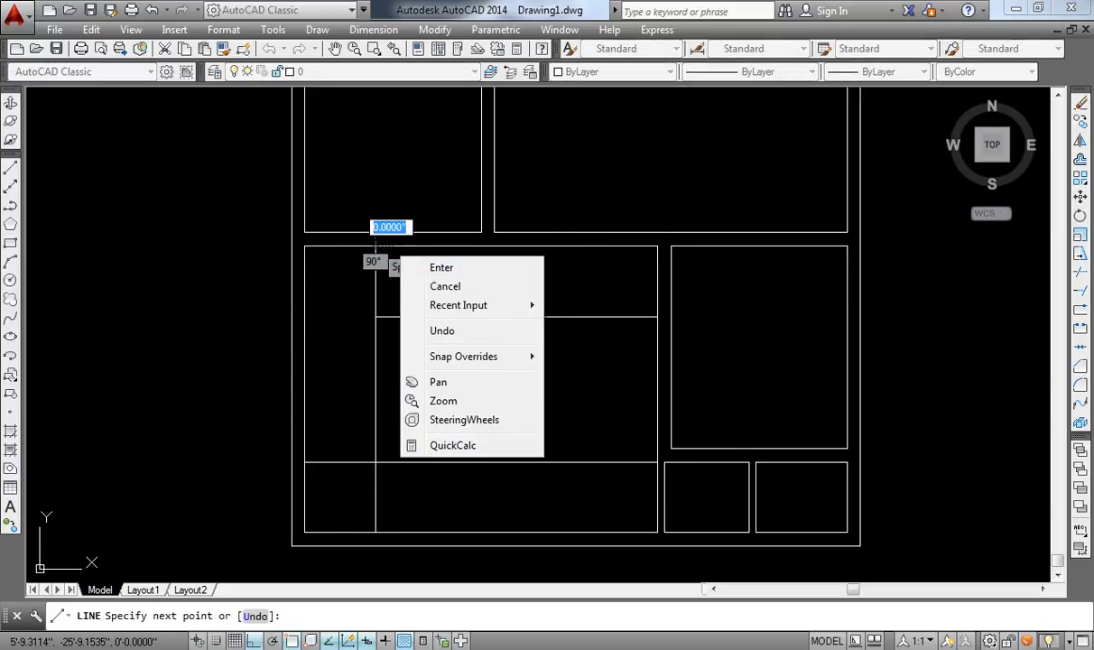
{"action": "left_click", "coordinate": [415, 256]}
{"action": "type", "text": "l"}
{"action": "key", "text": "Return"}
{"action": "left_click", "coordinate": [375, 316]}
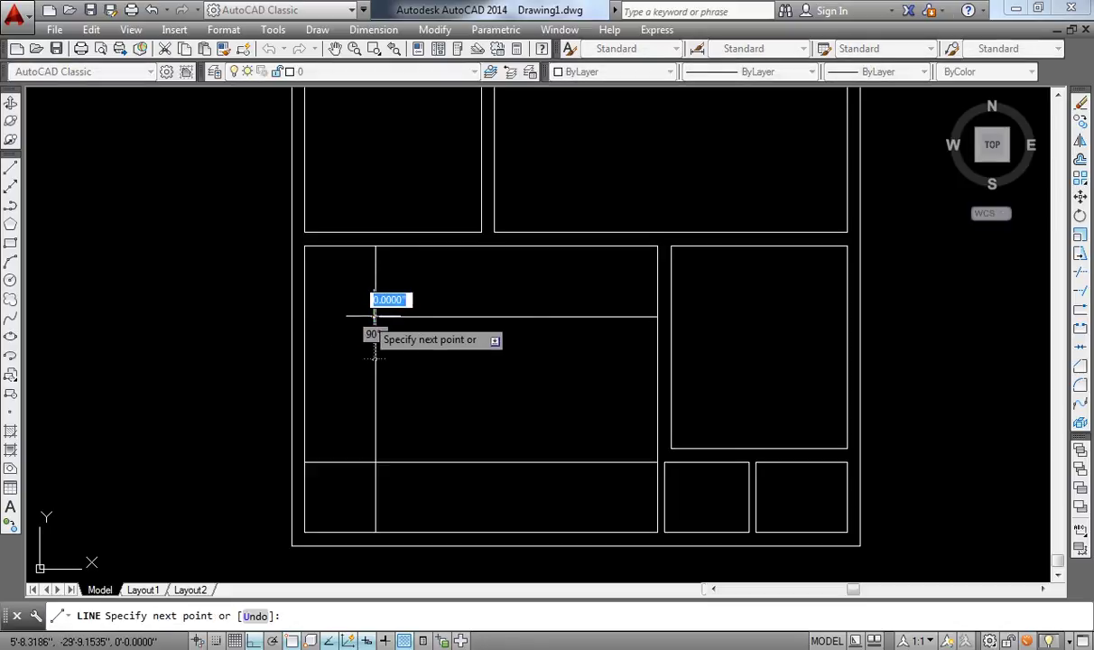
{"action": "left_click", "coordinate": [304, 316]}
{"action": "key", "text": "Return"}
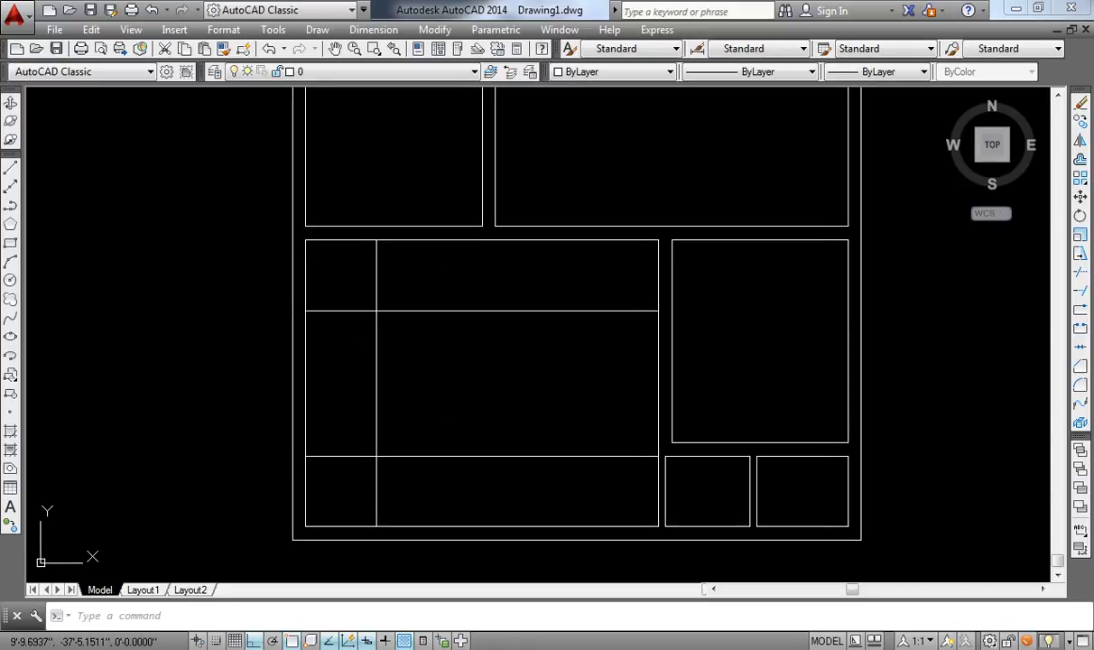
{"action": "middle_click_drag", "start_coordinate": [447, 448], "coordinate": [447, 432]}
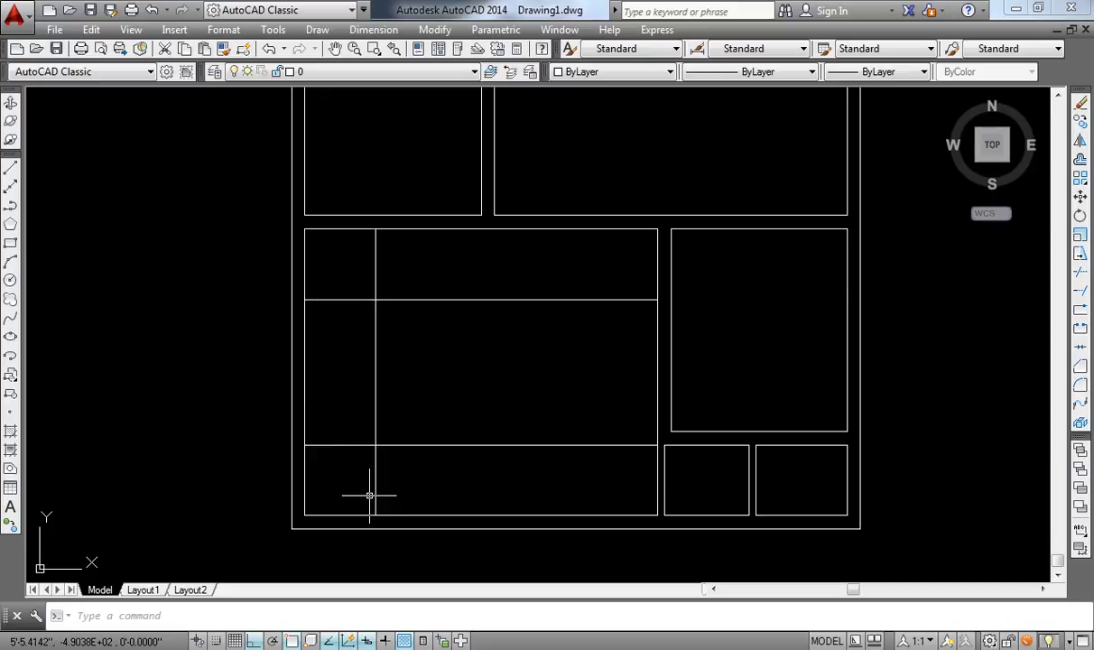
Start OFFSET with a distance of 10
{"action": "type", "text": "o"}
{"action": "key", "text": "Return"}
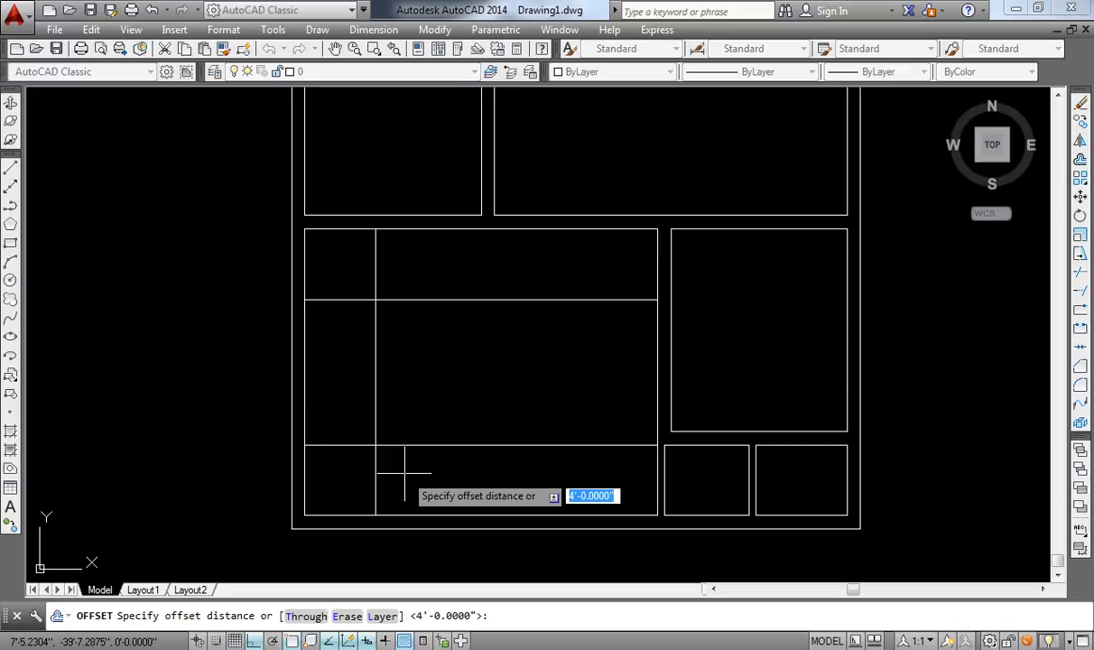
{"action": "type", "text": "10"}
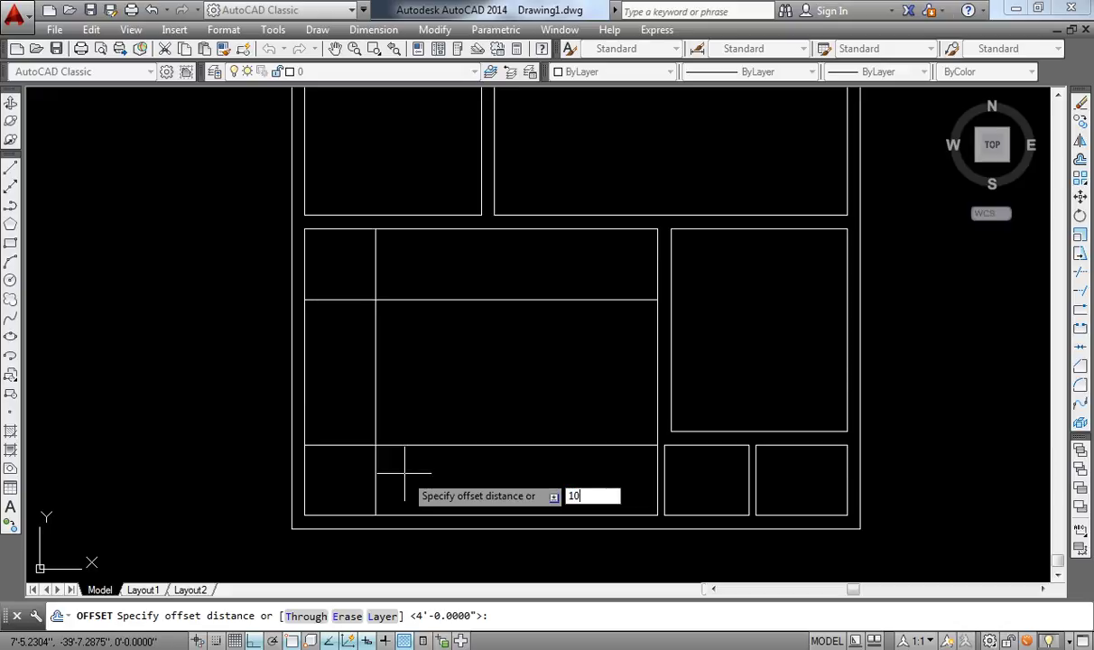
{"action": "key", "text": "Return"}
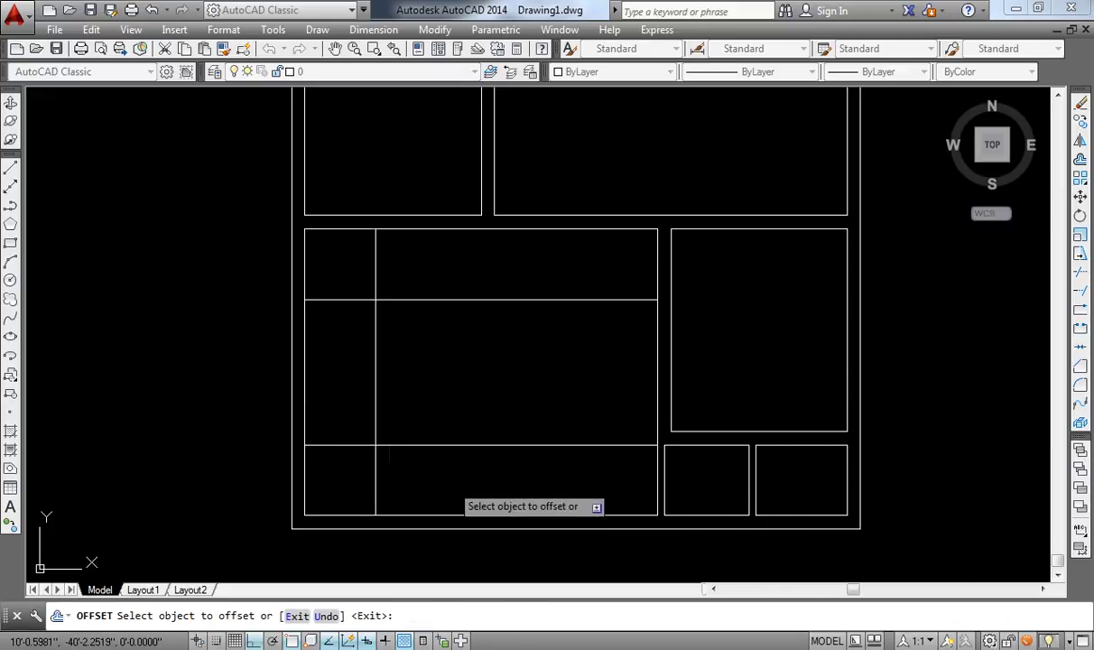
{"action": "key", "text": "Escape"}
{"action": "type", "text": "o"}
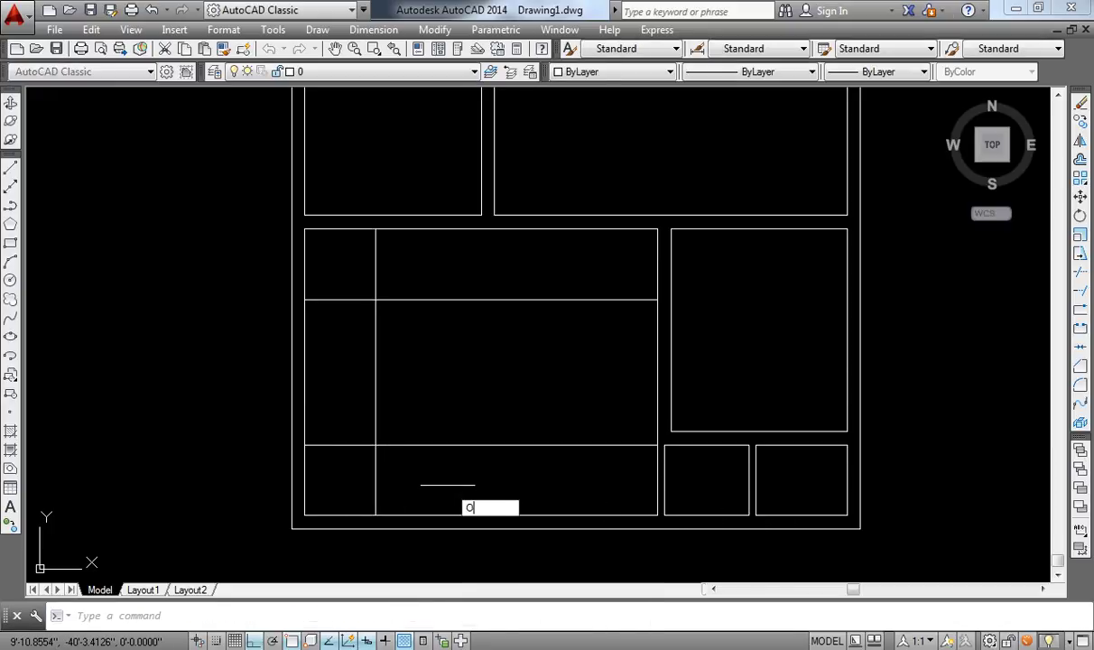
{"action": "key", "text": "Return"}
{"action": "key", "text": "Return"}
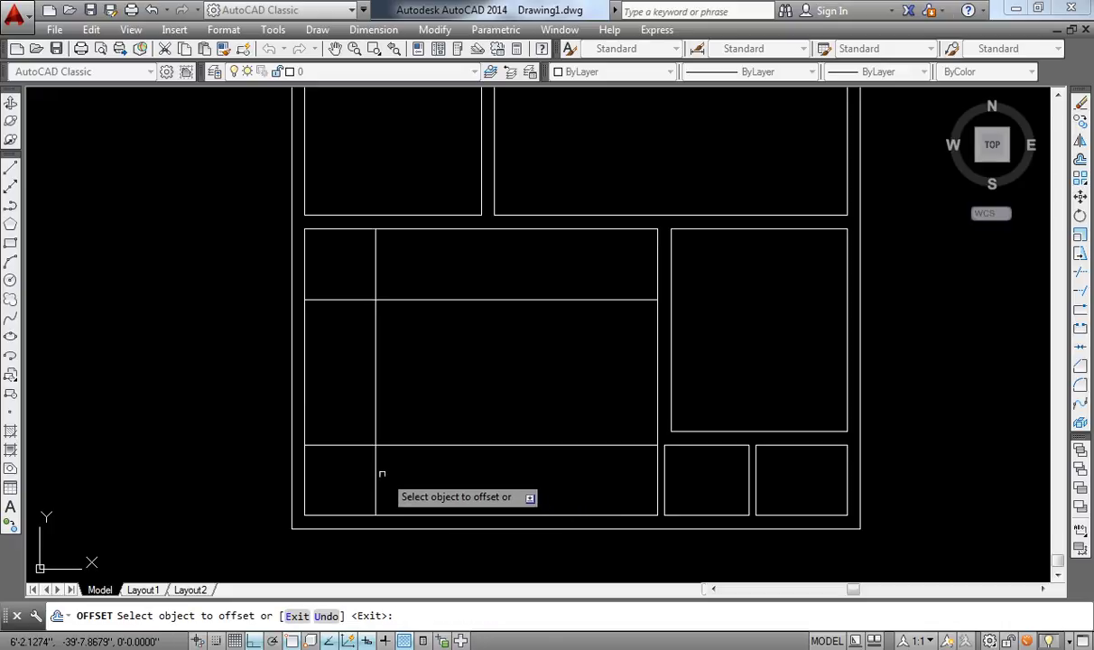
Offset six vertical tread lines rightward across the bottom stair run
{"action": "left_click", "coordinate": [375, 460]}
{"action": "left_click", "coordinate": [456, 475]}
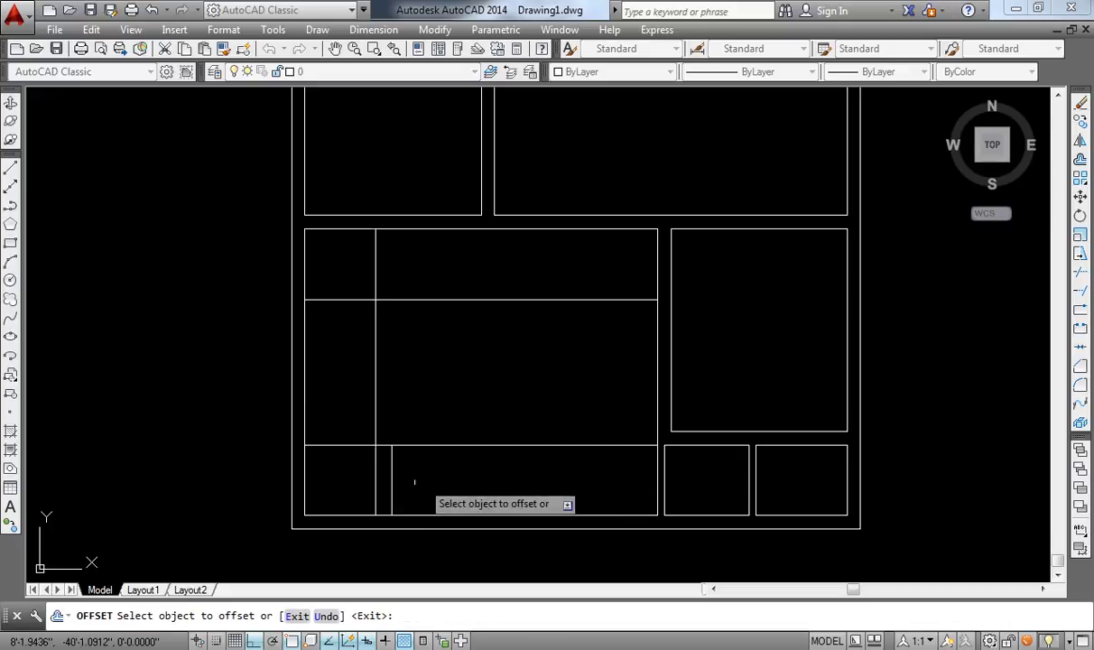
{"action": "left_click", "coordinate": [391, 487]}
{"action": "left_click", "coordinate": [424, 487]}
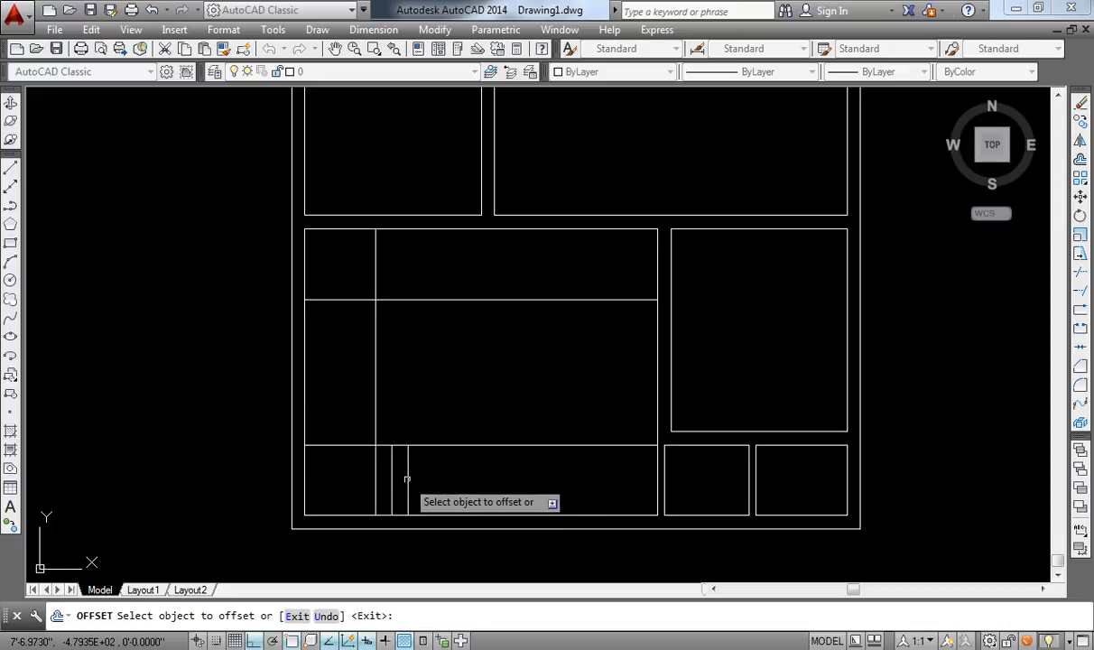
{"action": "left_click", "coordinate": [407, 476]}
{"action": "left_click", "coordinate": [422, 481]}
{"action": "left_click", "coordinate": [423, 483]}
{"action": "left_click", "coordinate": [450, 484]}
{"action": "left_click", "coordinate": [439, 465]}
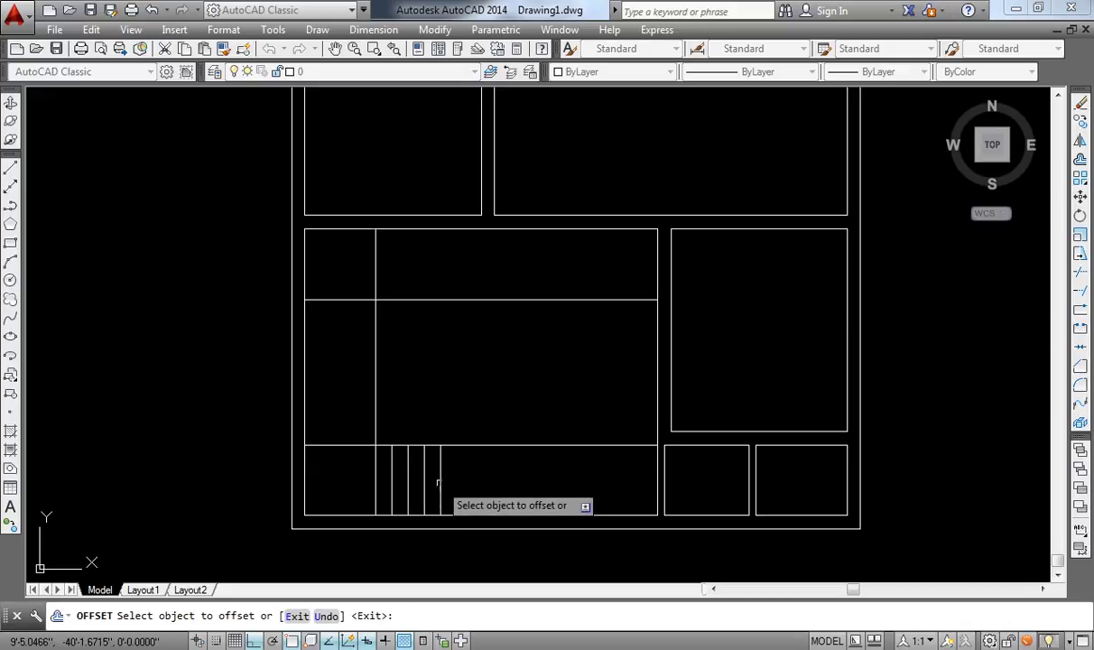
{"action": "left_click", "coordinate": [449, 479]}
{"action": "left_click", "coordinate": [456, 470]}
{"action": "left_click", "coordinate": [487, 483]}
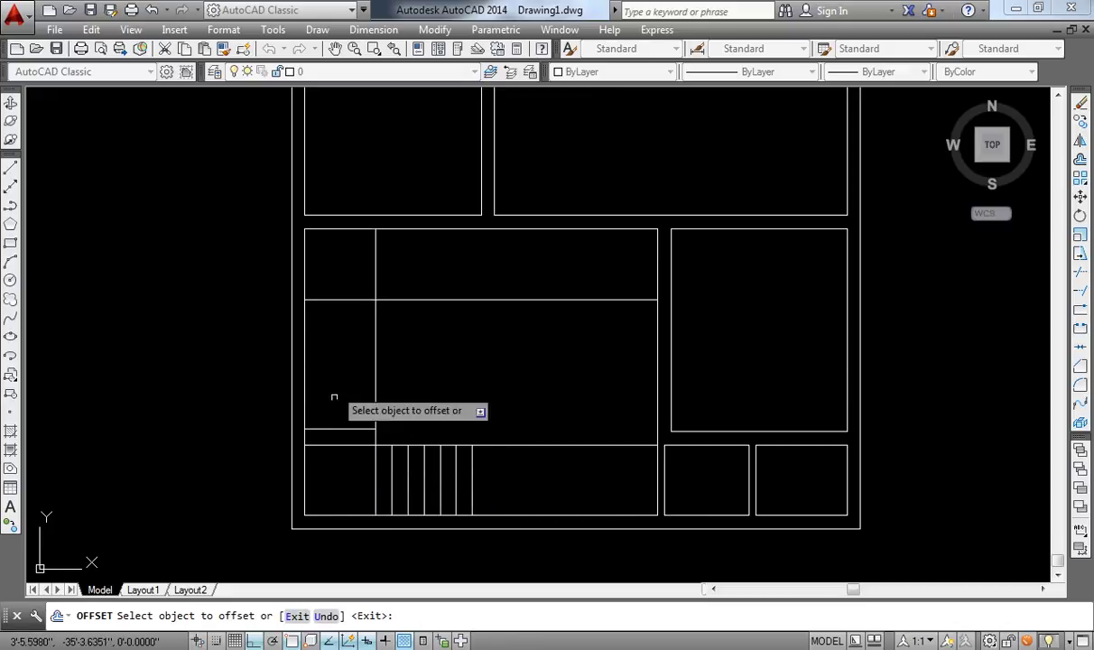
Offset horizontal tread lines up the left strip using the Multiple option
{"action": "left_click", "coordinate": [338, 445]}
{"action": "left_click", "coordinate": [337, 429]}
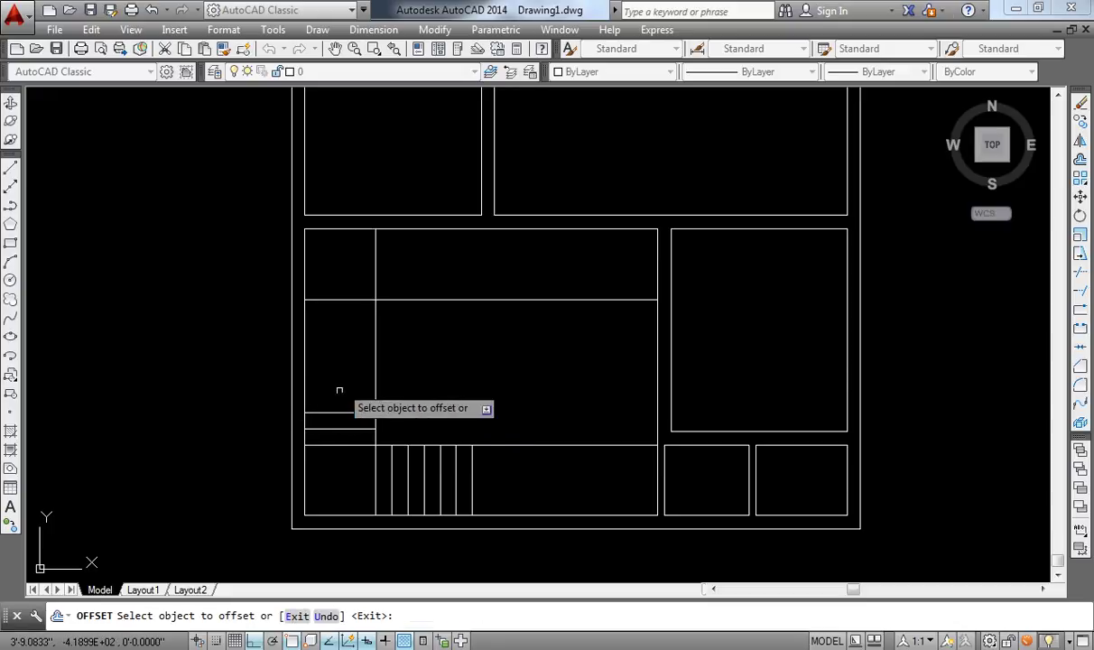
{"action": "left_click", "coordinate": [333, 413]}
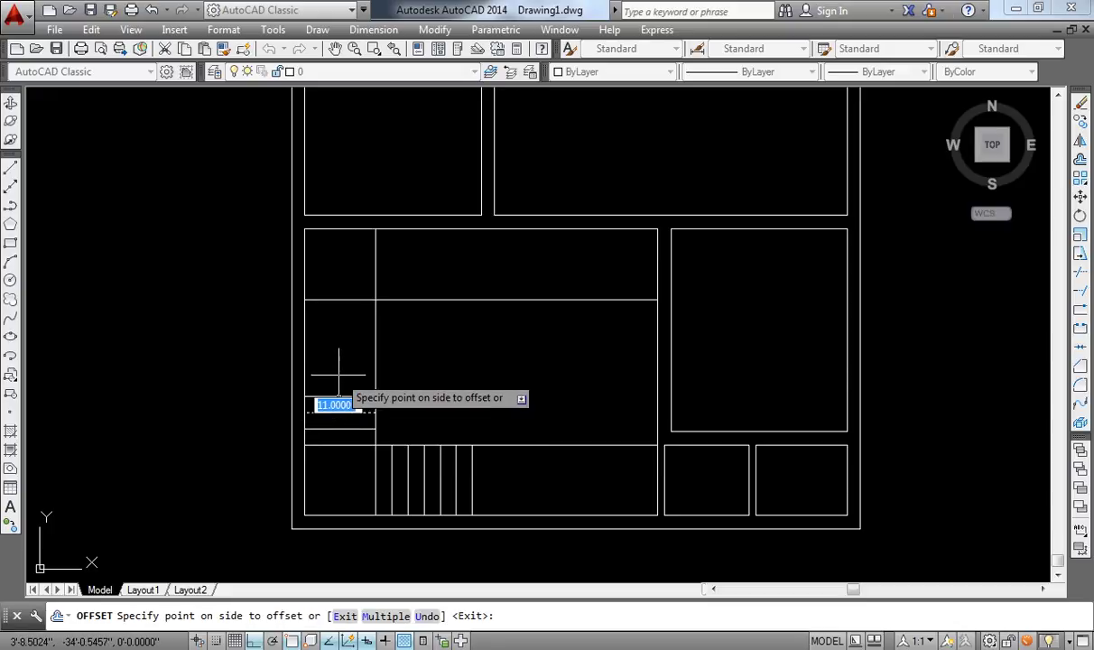
{"action": "left_click", "coordinate": [385, 615]}
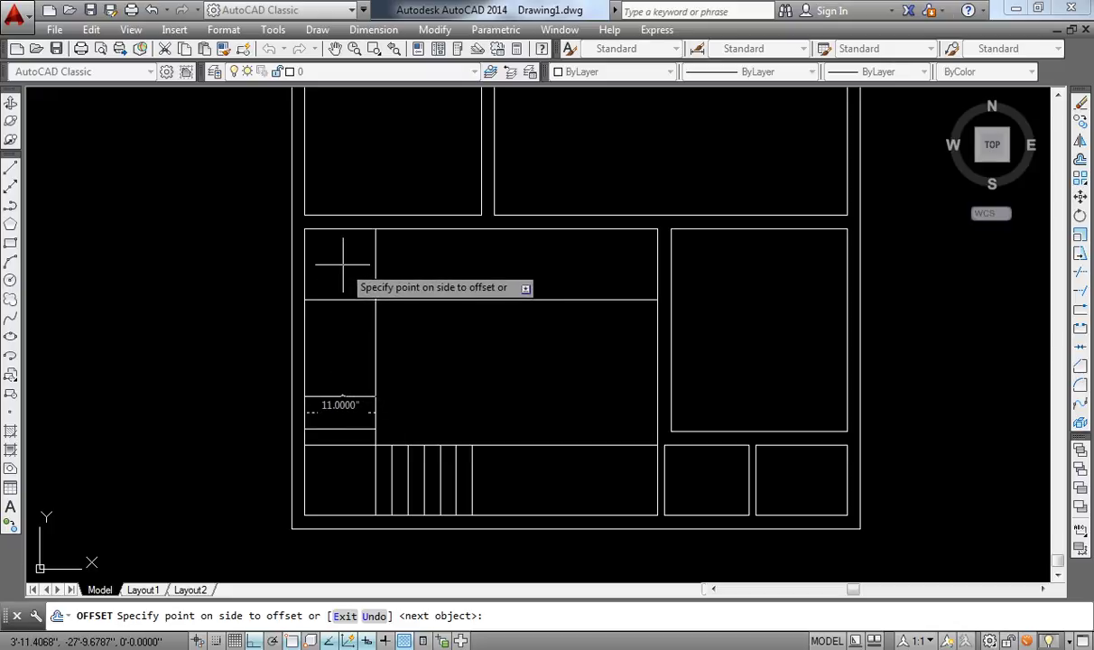
{"action": "left_click", "coordinate": [343, 379]}
{"action": "left_click", "coordinate": [343, 362]}
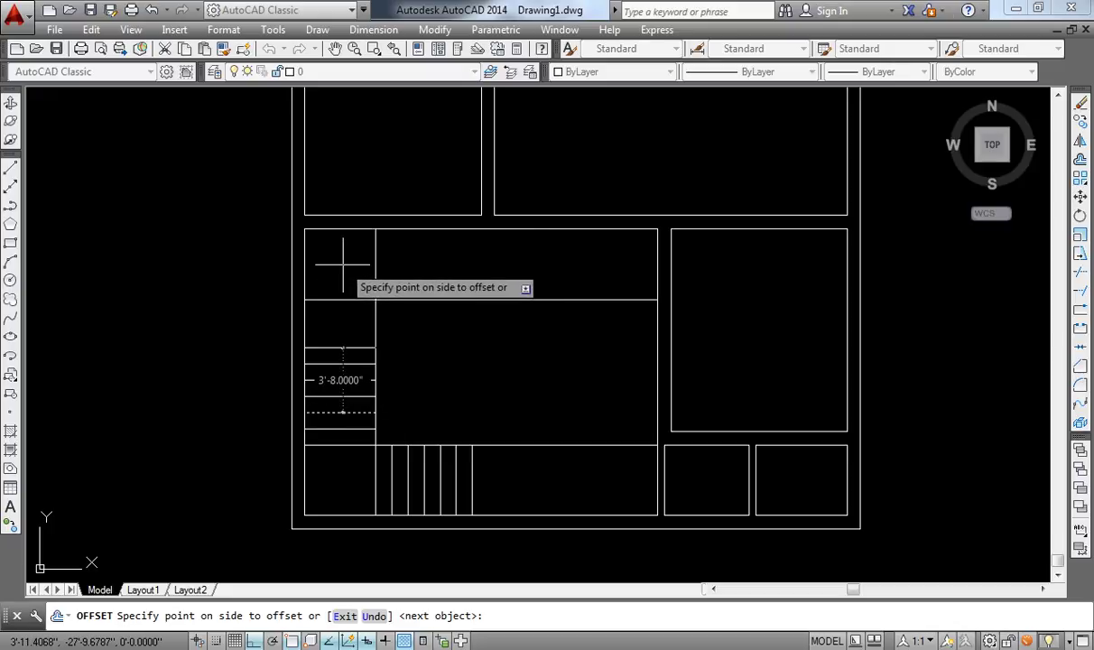
{"action": "left_click", "coordinate": [342, 265]}
{"action": "left_click", "coordinate": [342, 265]}
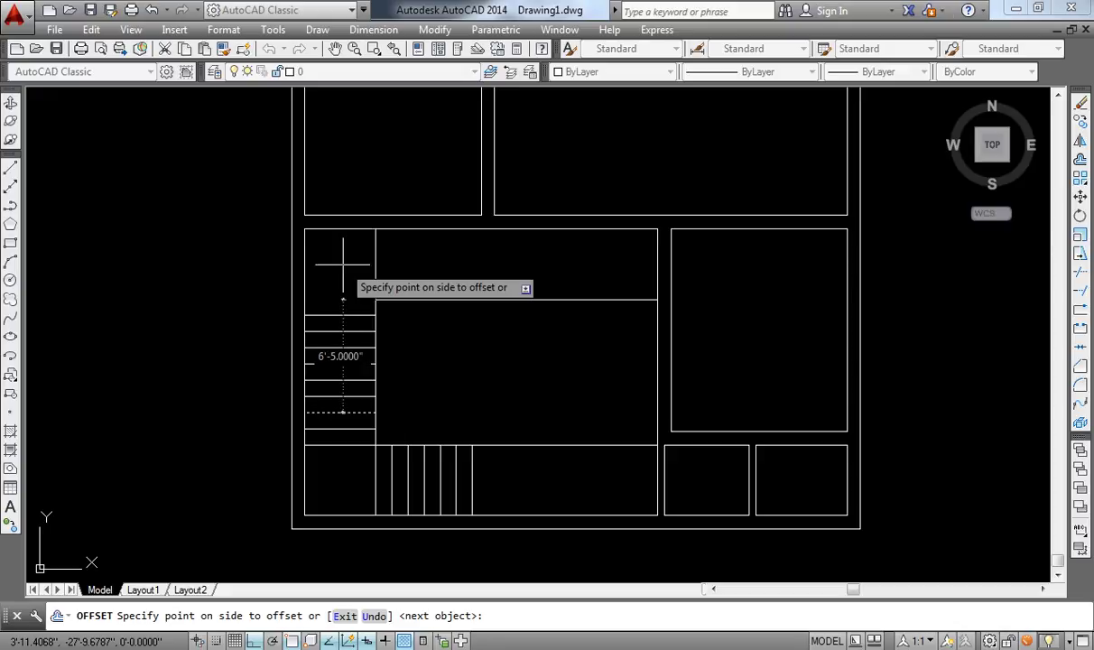
{"action": "left_click", "coordinate": [343, 264]}
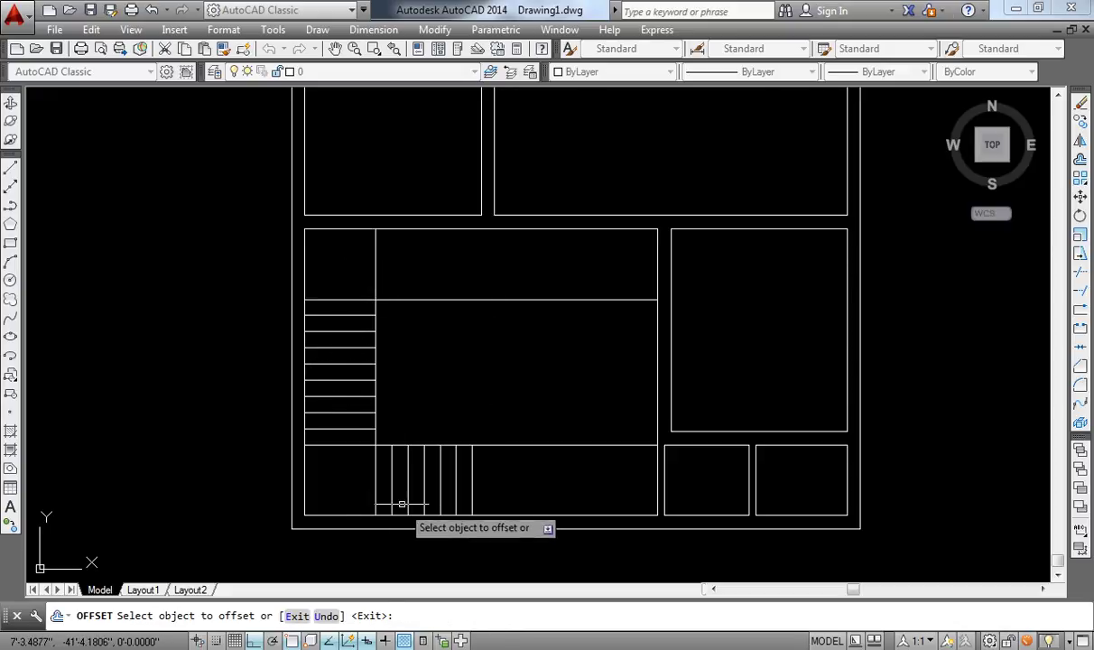
{"action": "key", "text": "Return"}
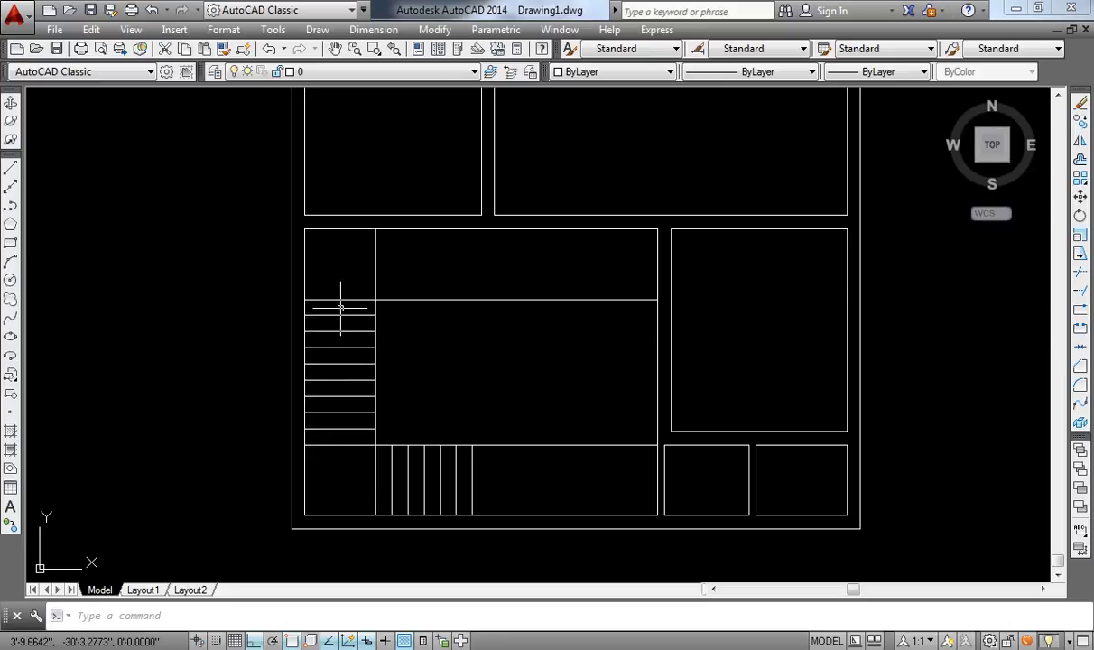
Offset five vertical treads at 11" along the top strip
{"action": "scroll", "coordinate": [394, 258], "scroll_direction": "up", "scroll_amount": 2}
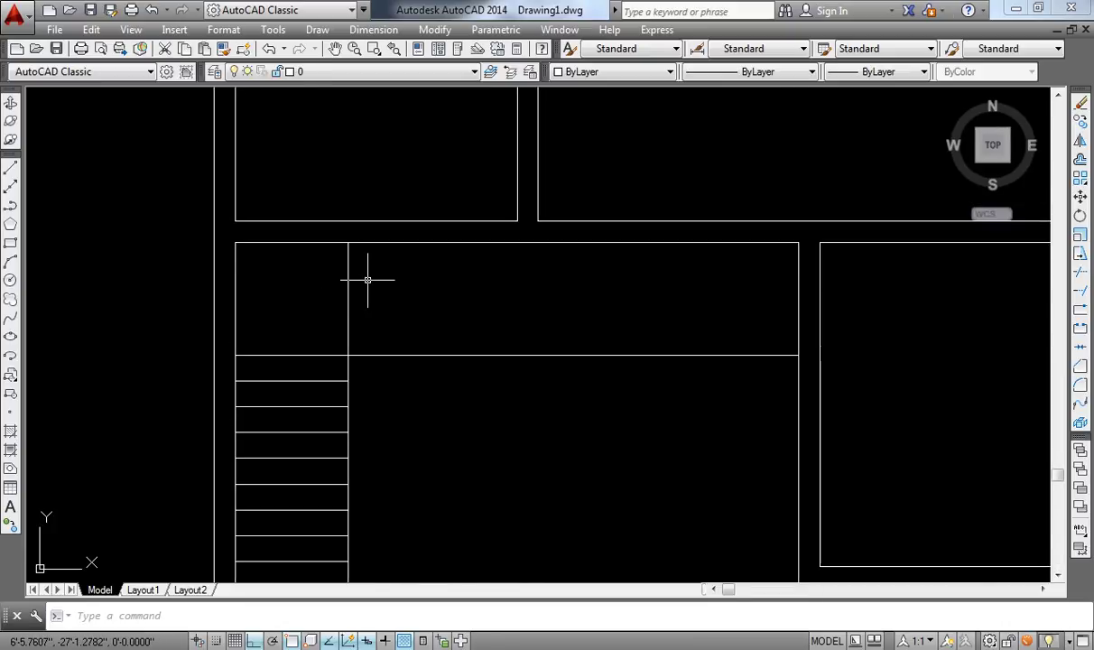
{"action": "type", "text": "o"}
{"action": "key", "text": "Return"}
{"action": "key", "text": "Return"}
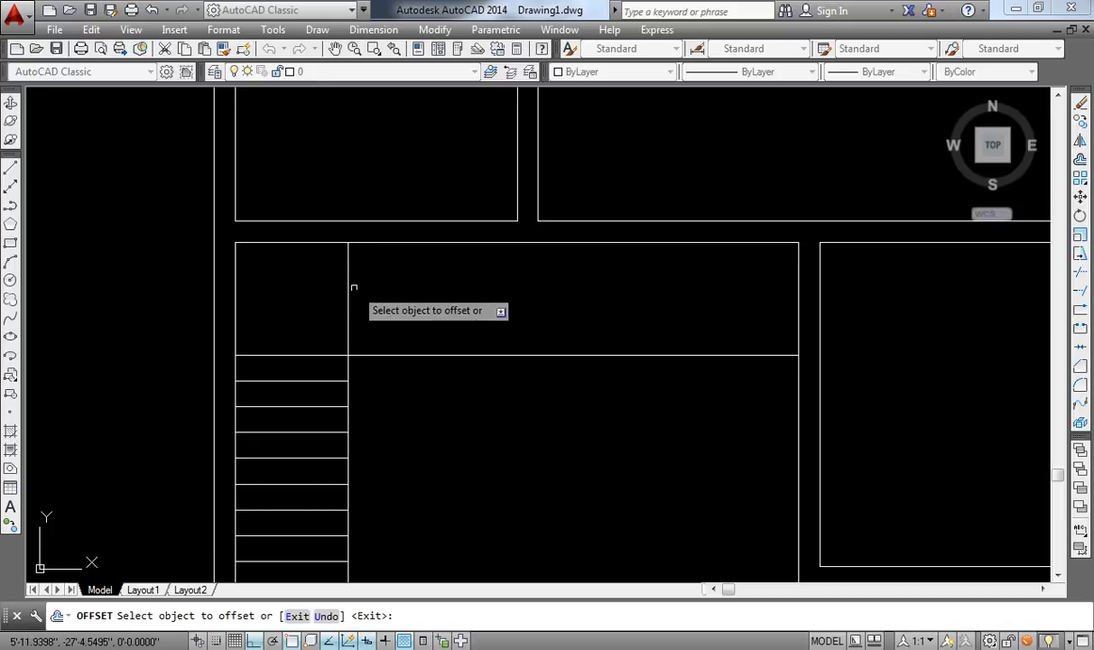
{"action": "left_click", "coordinate": [348, 284]}
{"action": "left_click", "coordinate": [397, 288]}
{"action": "left_click", "coordinate": [373, 291]}
{"action": "left_click", "coordinate": [406, 301]}
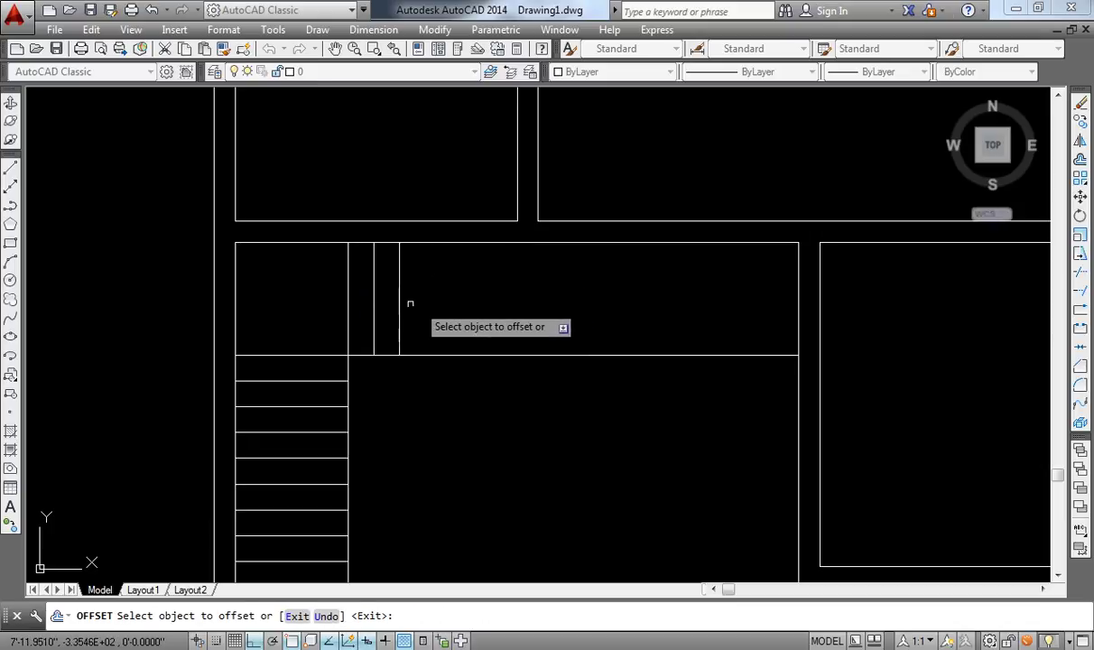
{"action": "left_click", "coordinate": [400, 299]}
{"action": "left_click", "coordinate": [436, 307]}
{"action": "left_click", "coordinate": [426, 303]}
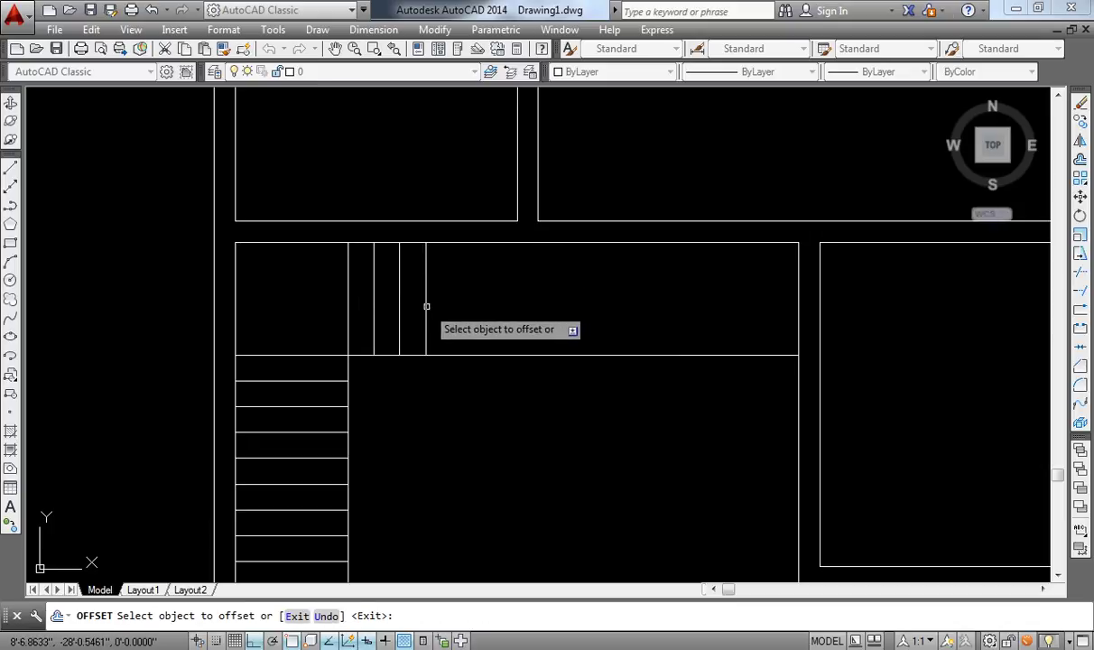
{"action": "left_click", "coordinate": [462, 308]}
{"action": "left_click", "coordinate": [451, 305]}
{"action": "left_click", "coordinate": [521, 315]}
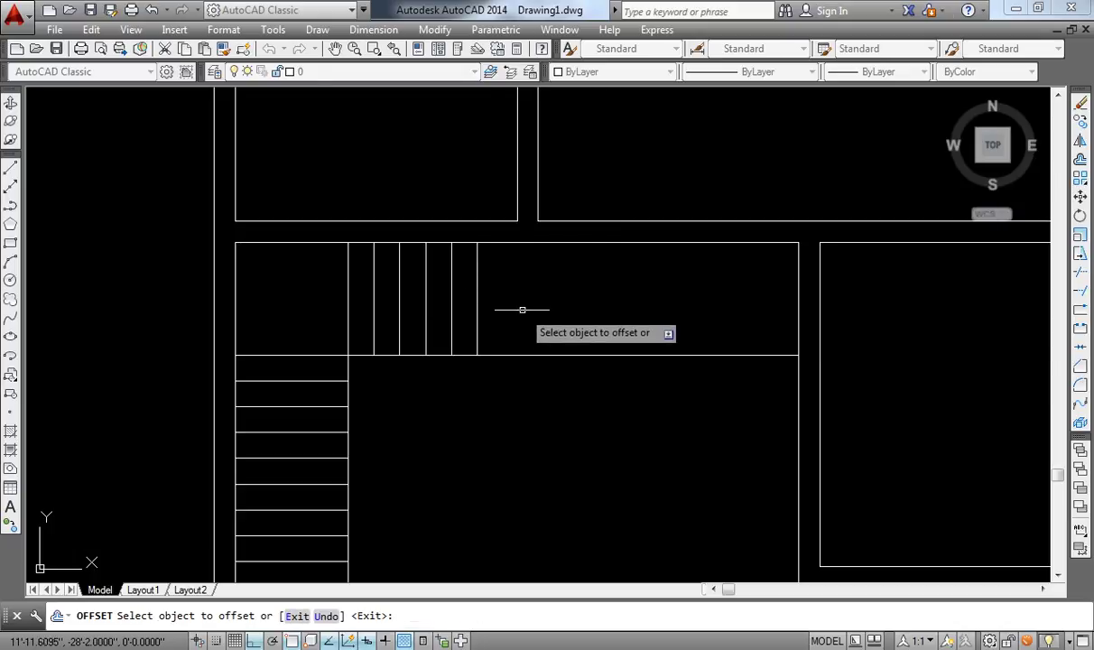
{"action": "key", "text": "Return"}
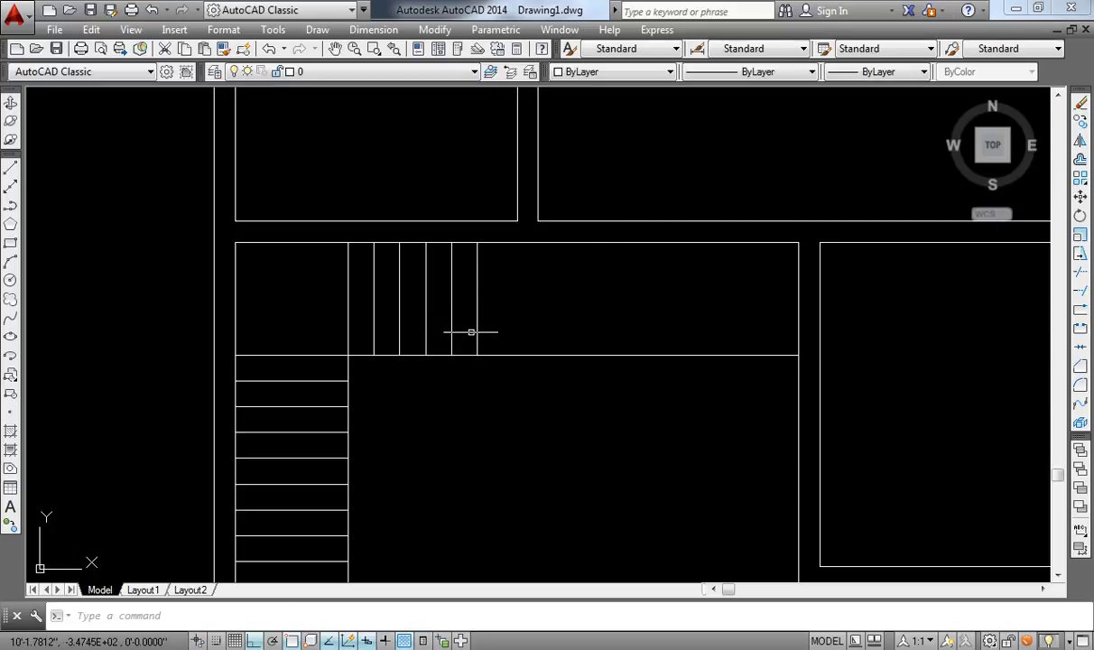
Fillet the top run's bottom edge to meet its last tread
{"action": "type", "text": "f"}
{"action": "key", "text": "Return"}
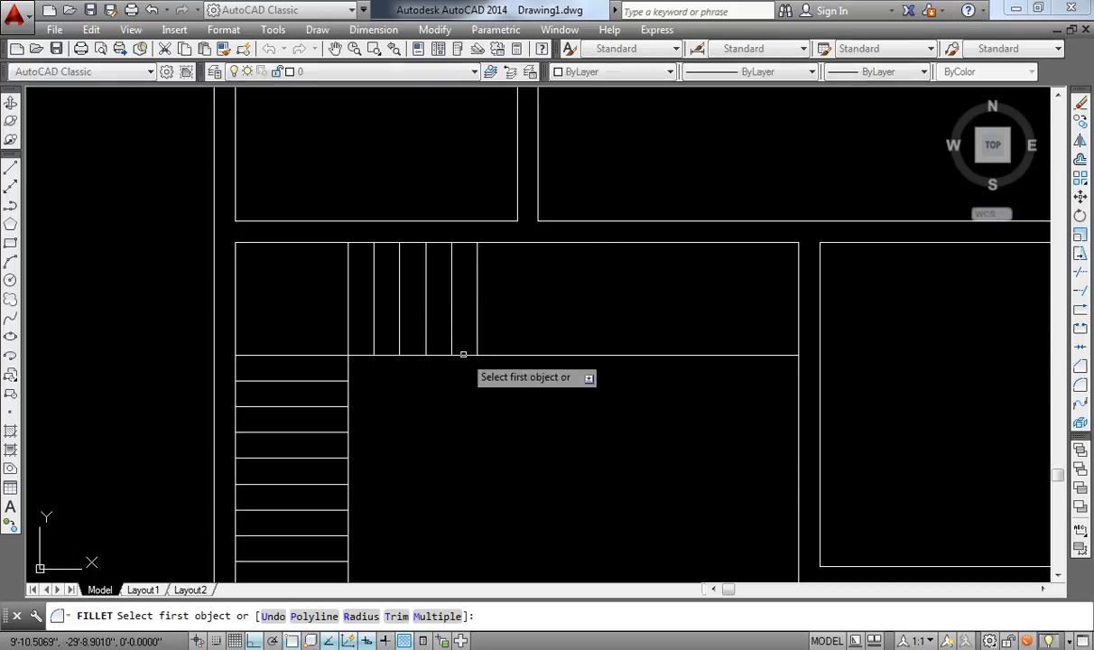
{"action": "left_click", "coordinate": [461, 355]}
{"action": "left_click", "coordinate": [476, 327]}
{"action": "scroll", "coordinate": [476, 327], "scroll_direction": "down", "scroll_amount": 2}
Fillet the bottom run's edge at its last tread, then bring the upper rooms into view
{"action": "middle_click_drag", "start_coordinate": [520, 525], "coordinate": [505, 457]}
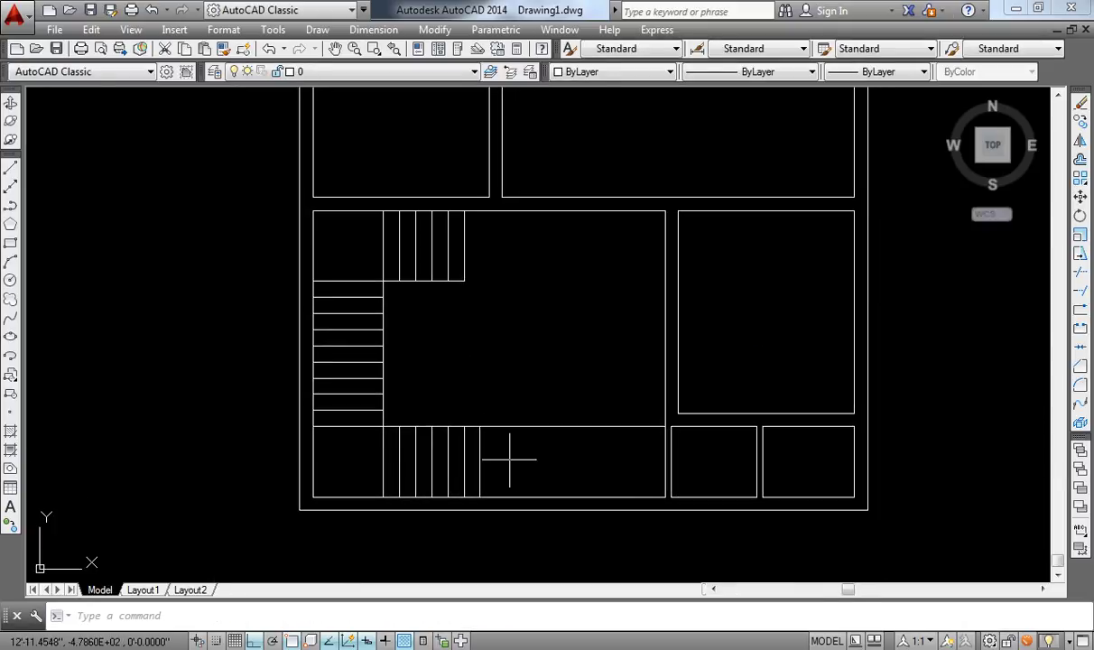
{"action": "key", "text": "Return"}
{"action": "left_click", "coordinate": [480, 435]}
{"action": "left_click", "coordinate": [472, 427]}
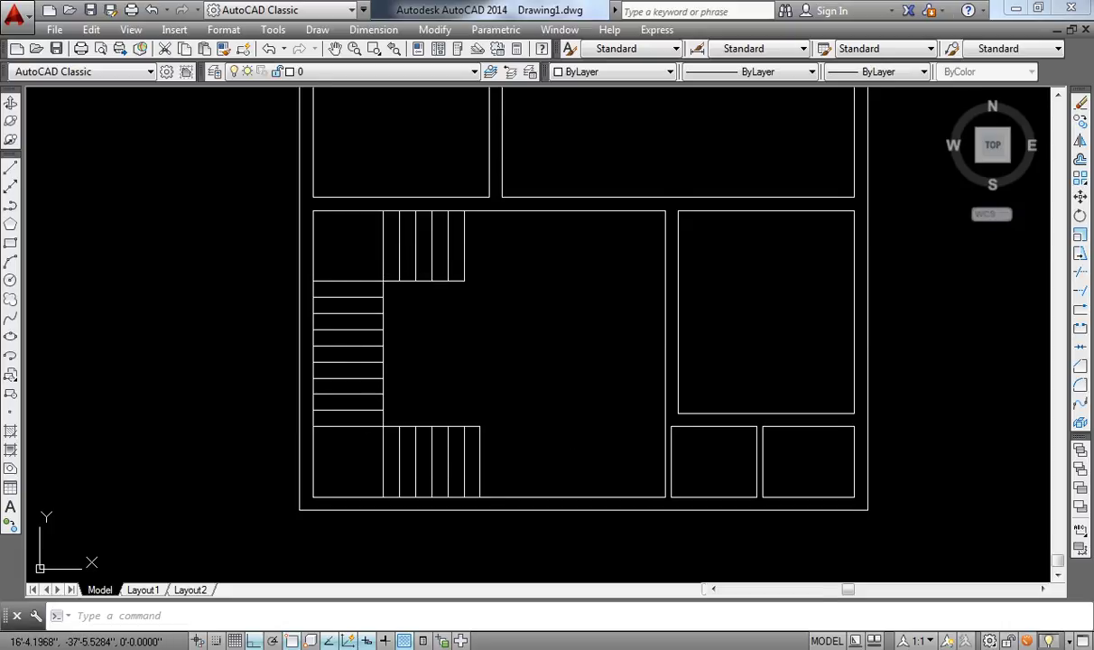
{"action": "middle_click_drag", "start_coordinate": [569, 414], "coordinate": [513, 457]}
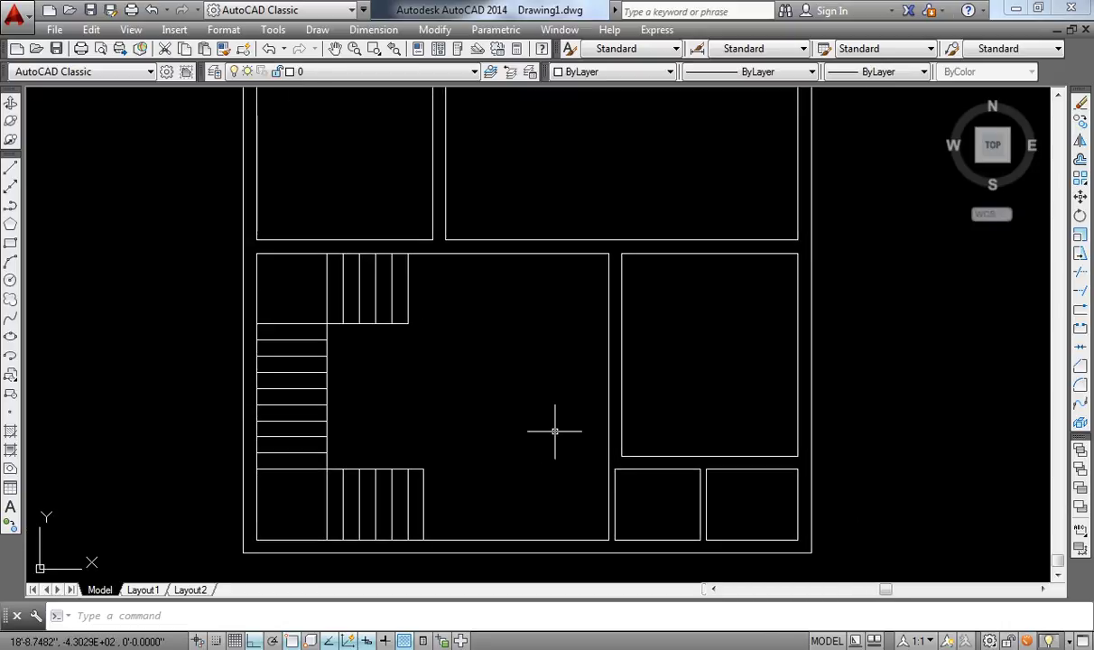
{"action": "middle_click_drag", "start_coordinate": [501, 420], "coordinate": [492, 571]}
{"action": "middle_click_drag", "start_coordinate": [537, 268], "coordinate": [575, 433]}
Draw a short helper line across the wall at the upper-right room's bottom corner
{"action": "scroll", "coordinate": [772, 205], "scroll_direction": "up", "scroll_amount": 2}
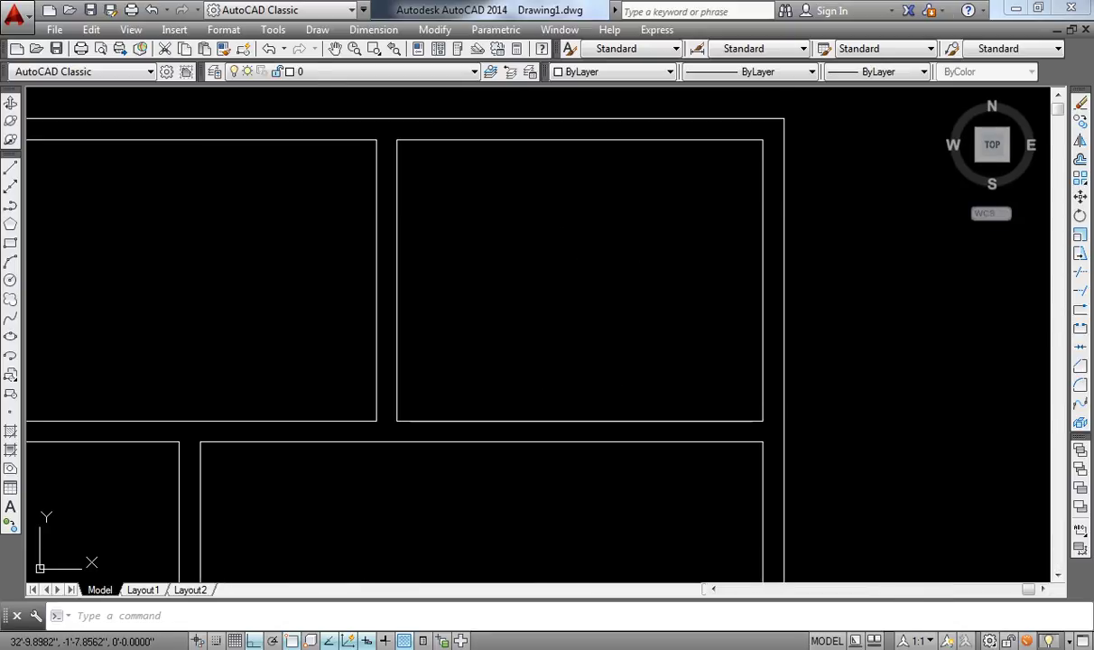
{"action": "type", "text": "l"}
{"action": "key", "text": "Return"}
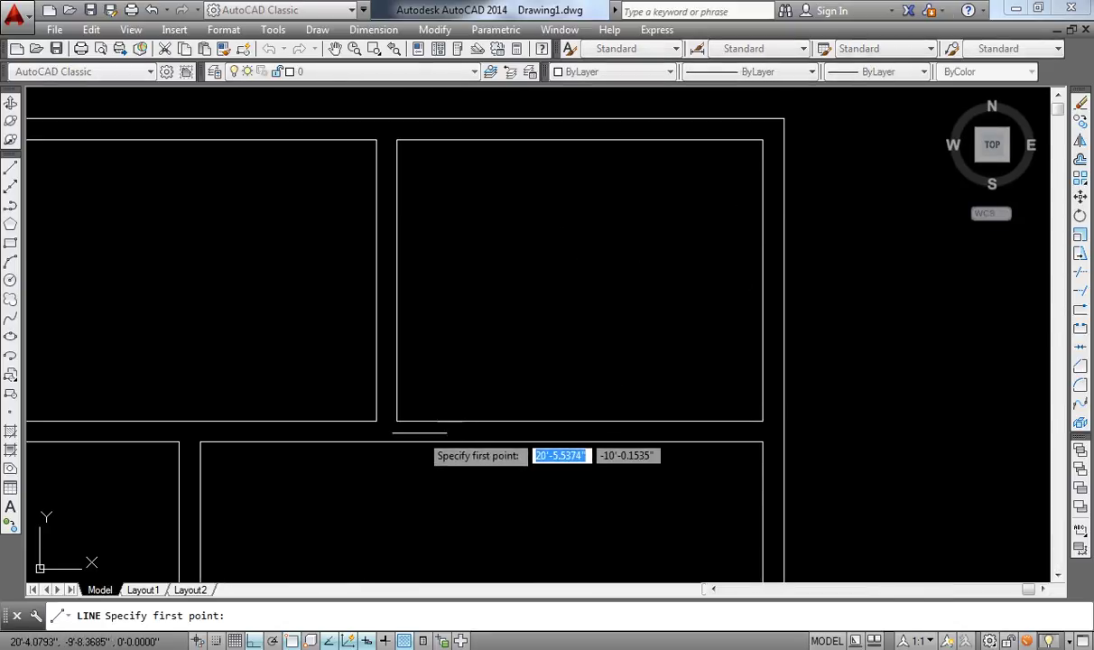
{"action": "left_click", "coordinate": [396, 421]}
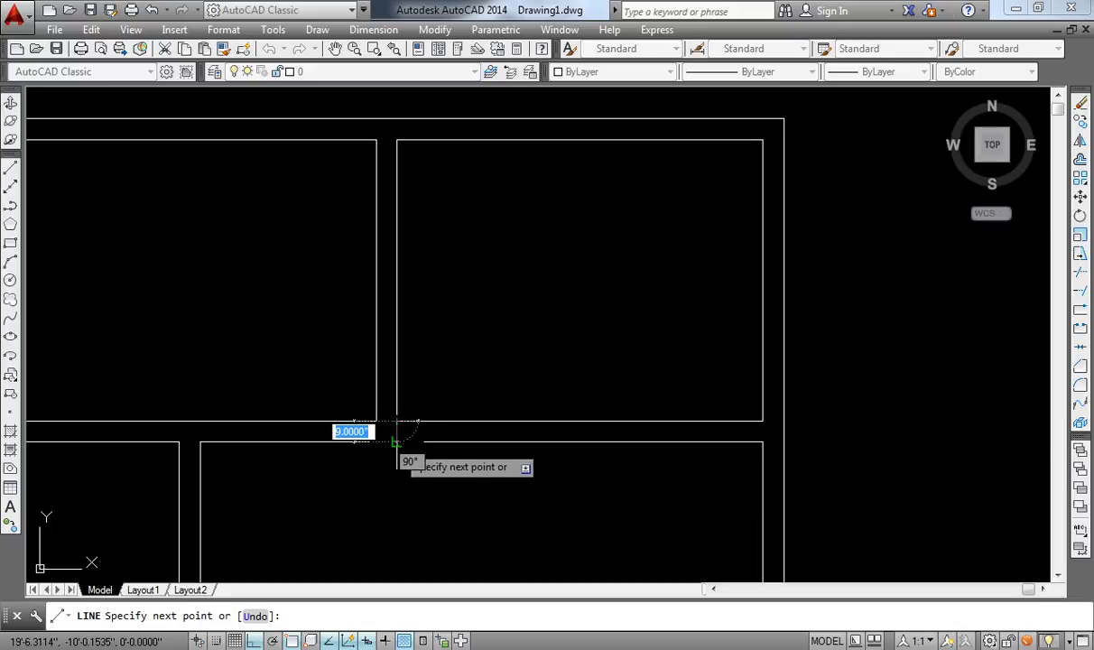
{"action": "left_click", "coordinate": [395, 442]}
{"action": "key", "text": "Return"}
Offset the helper line for the opening's first edge, then 4' further for the far edge
{"action": "scroll", "coordinate": [396, 441], "scroll_direction": "up", "scroll_amount": 2}
{"action": "type", "text": "o"}
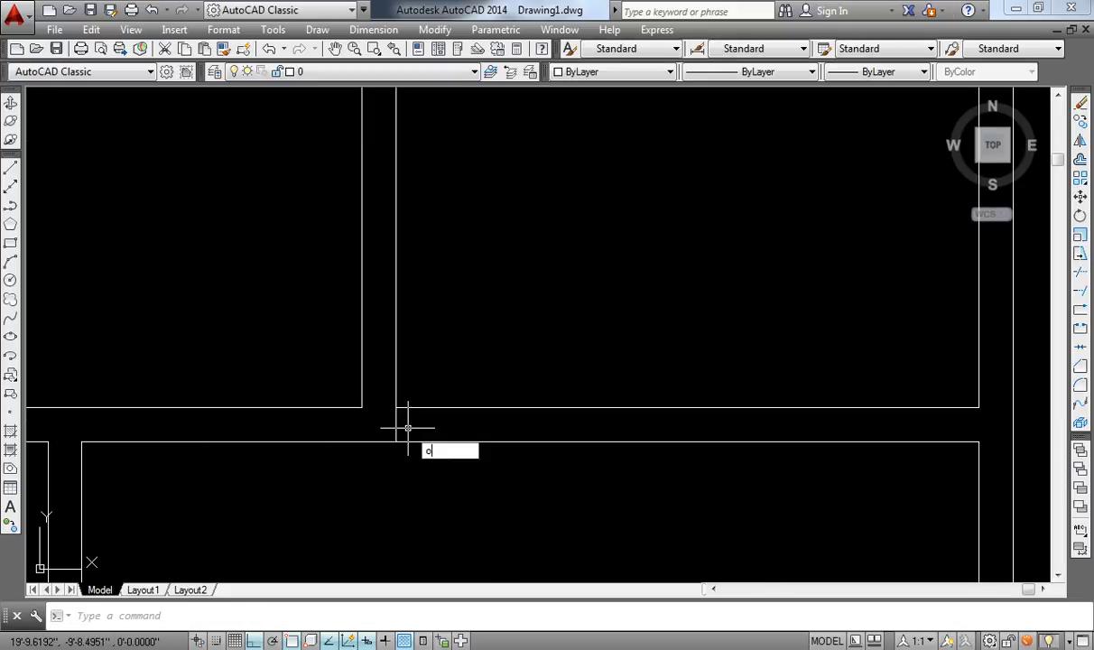
{"action": "key", "text": "Return"}
{"action": "key", "text": "Return"}
{"action": "left_click", "coordinate": [398, 420]}
{"action": "left_click", "coordinate": [451, 421]}
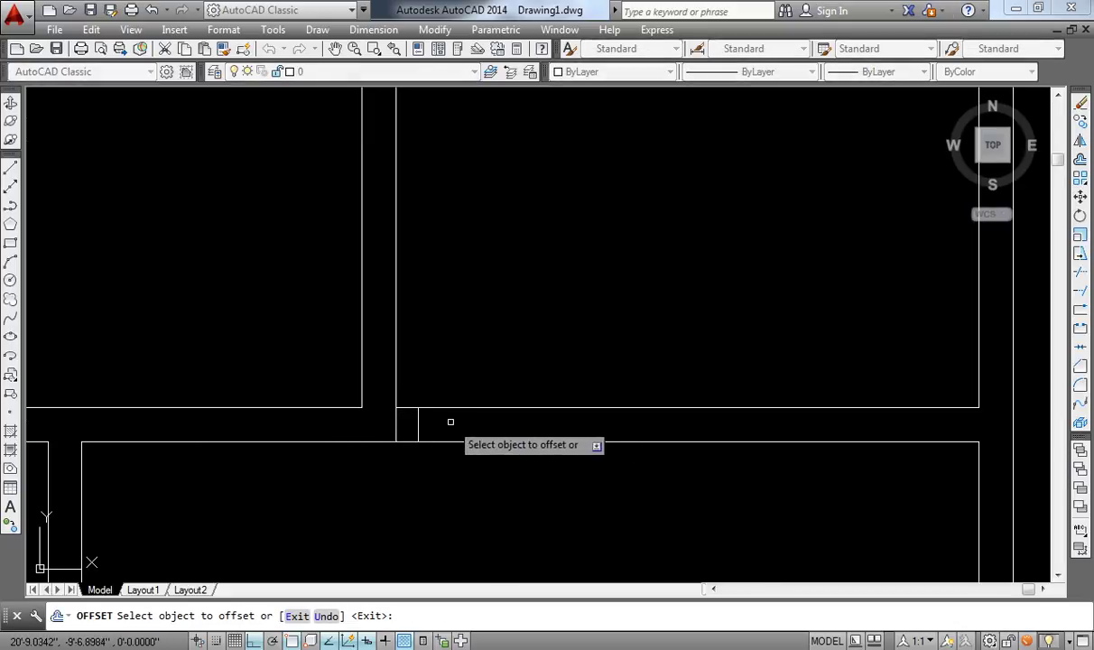
{"action": "key", "text": "Return"}
{"action": "key", "text": "Return"}
{"action": "type", "text": "4'"}
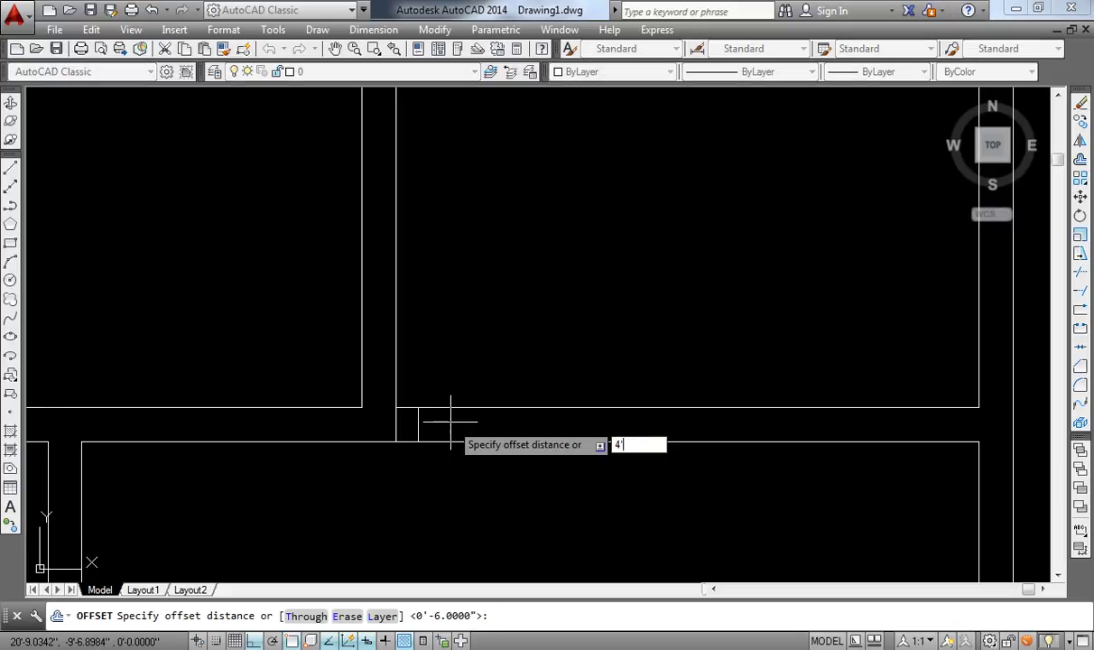
{"action": "key", "text": "Return"}
{"action": "left_click", "coordinate": [418, 421]}
{"action": "left_click", "coordinate": [515, 430]}
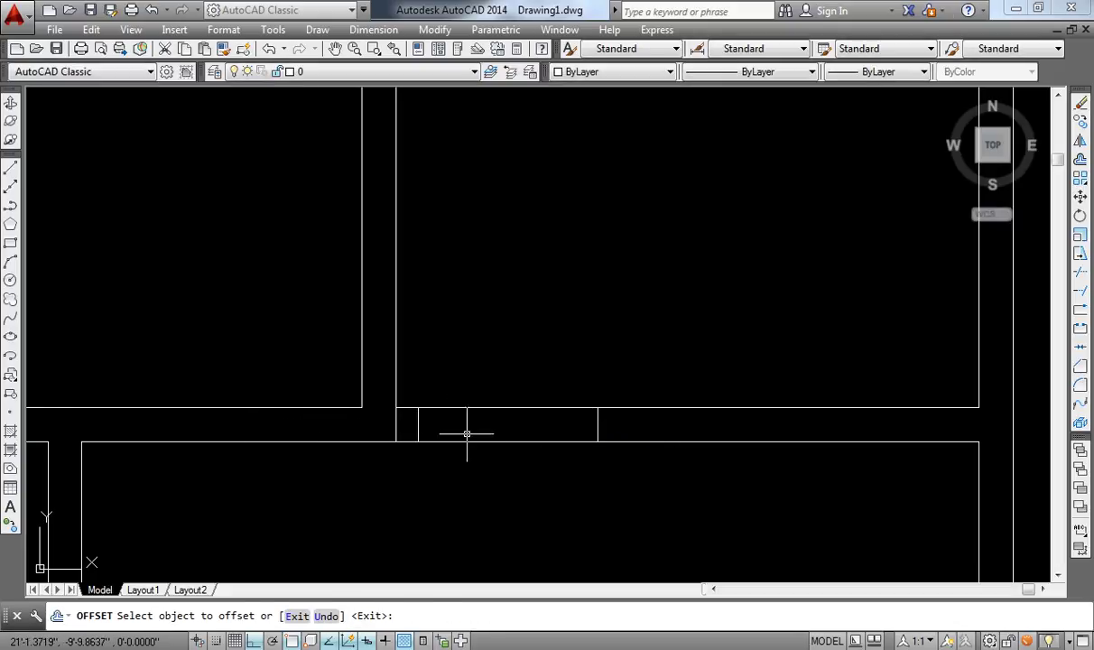
{"action": "key", "text": "Return"}
Delete the helper line and trim the wall lines between the opening edges
{"action": "left_click", "coordinate": [398, 429]}
{"action": "key", "text": "Delete"}
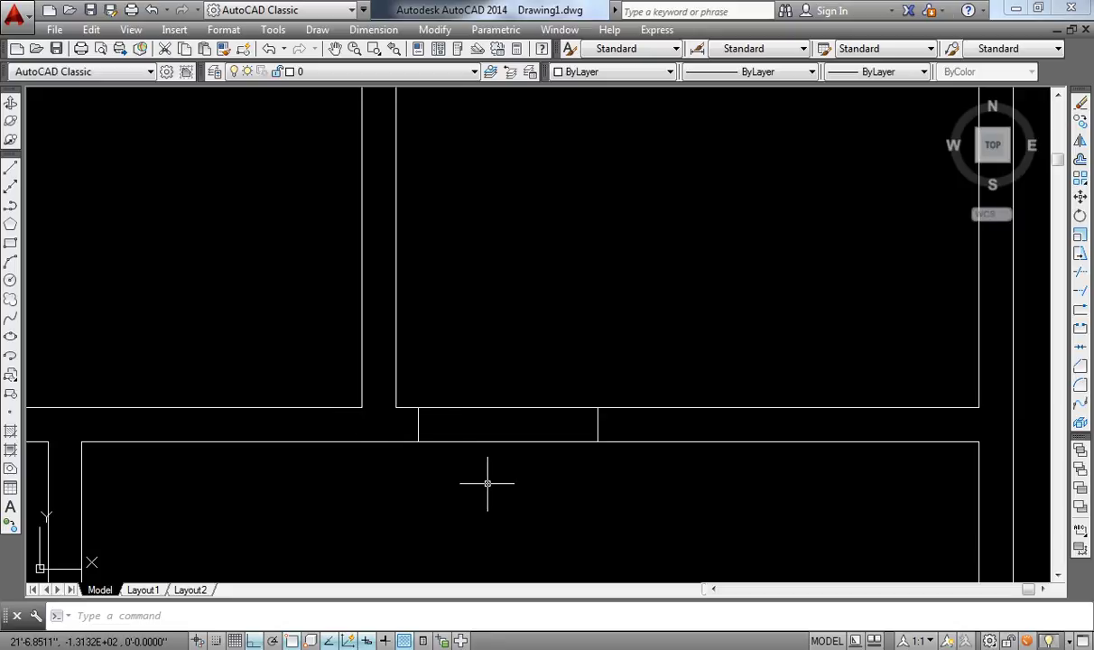
{"action": "type", "text": "tr"}
{"action": "key", "text": "Return"}
{"action": "key", "text": "Return"}
{"action": "left_click", "coordinate": [510, 475]}
{"action": "left_click", "coordinate": [471, 343]}
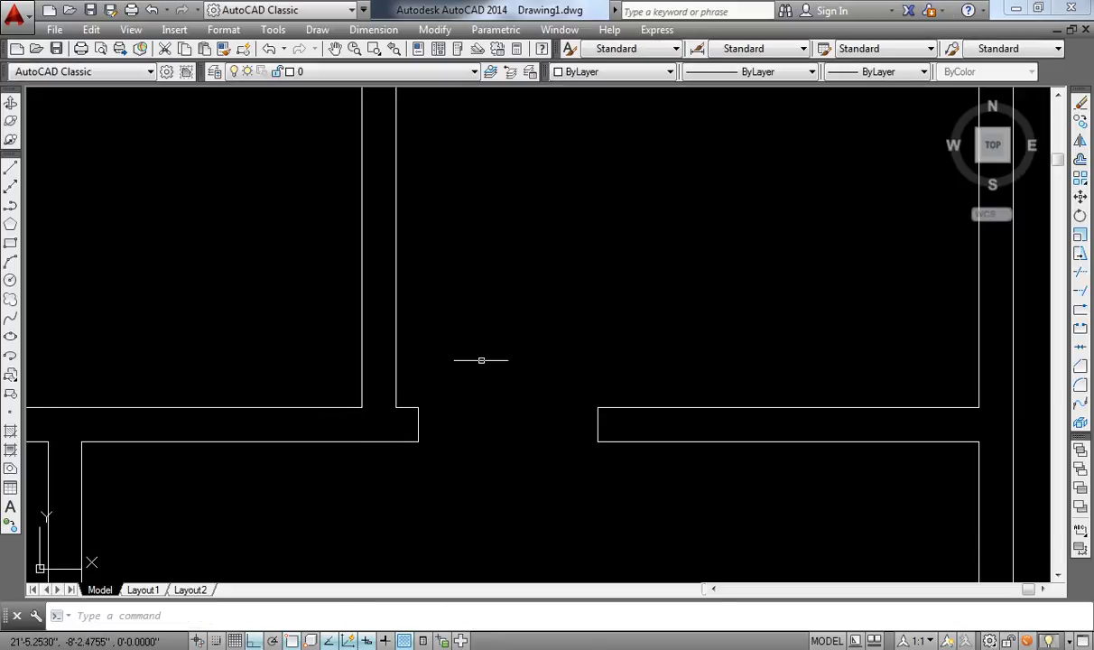
{"action": "key", "text": "Return"}
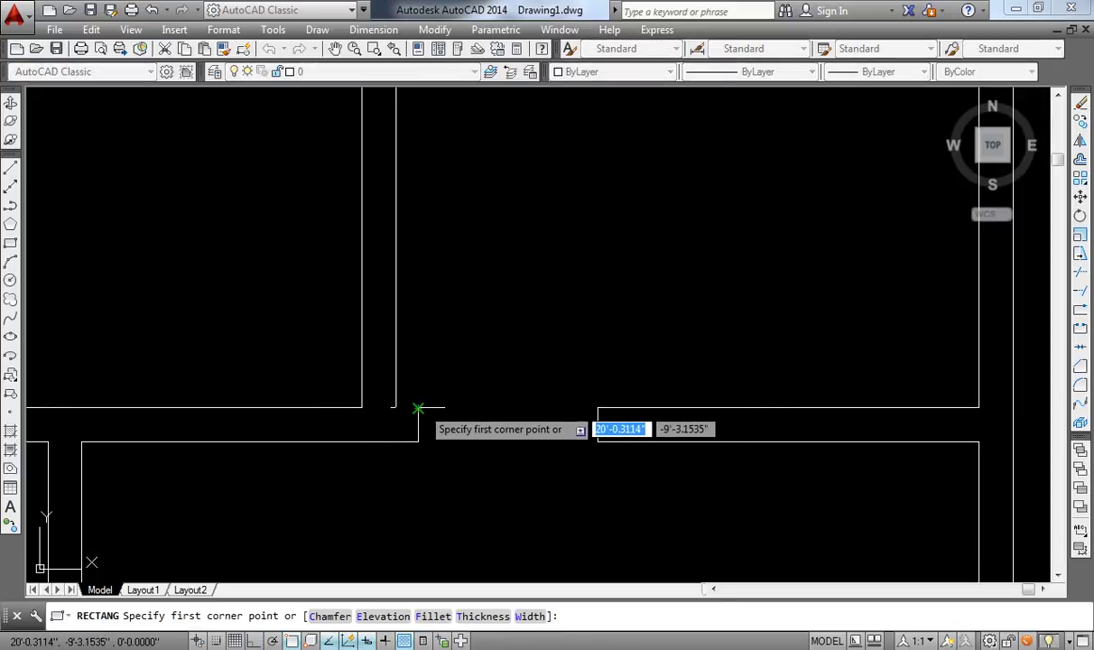
Draw a 2 × 4 door panel rectangle at the wall opening
{"action": "left_click", "coordinate": [418, 407]}
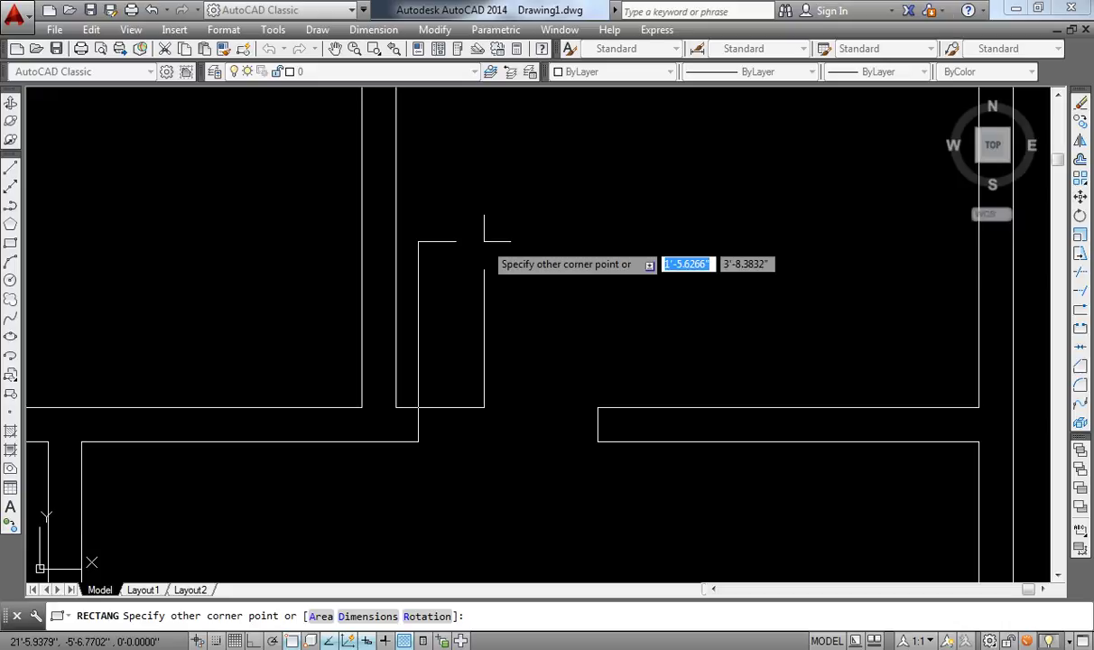
{"action": "type", "text": "2"}
{"action": "key", "text": "Tab"}
{"action": "type", "text": "4"}
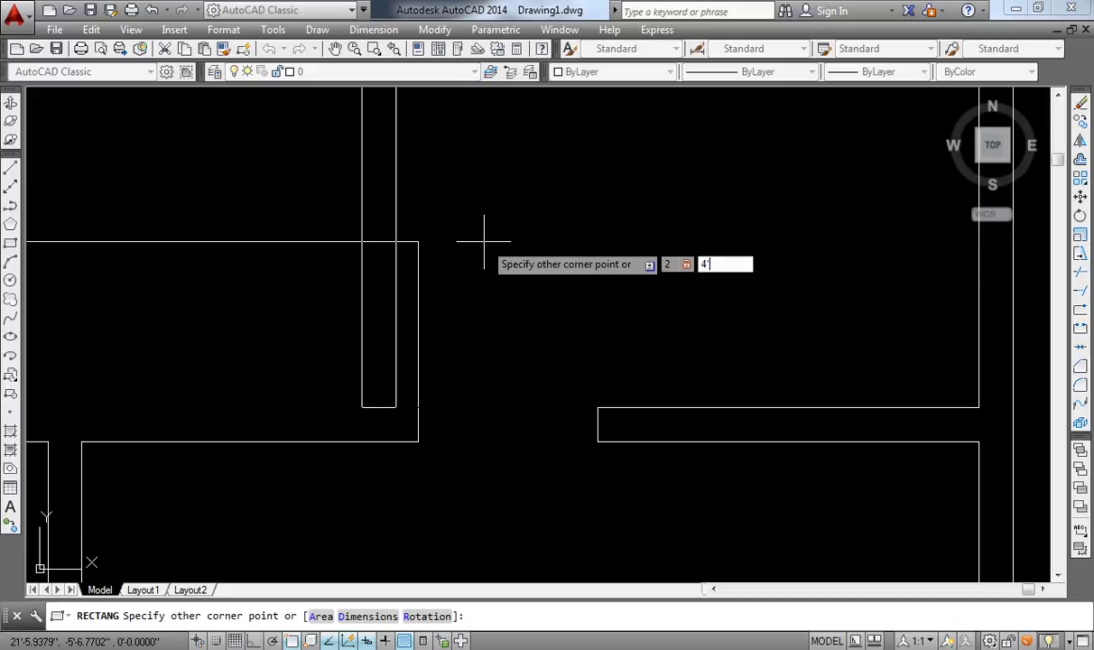
{"action": "key", "text": "Return"}
Draw the quarter-circle swing arc from the panel top to the opposite wall end
{"action": "type", "text": "a"}
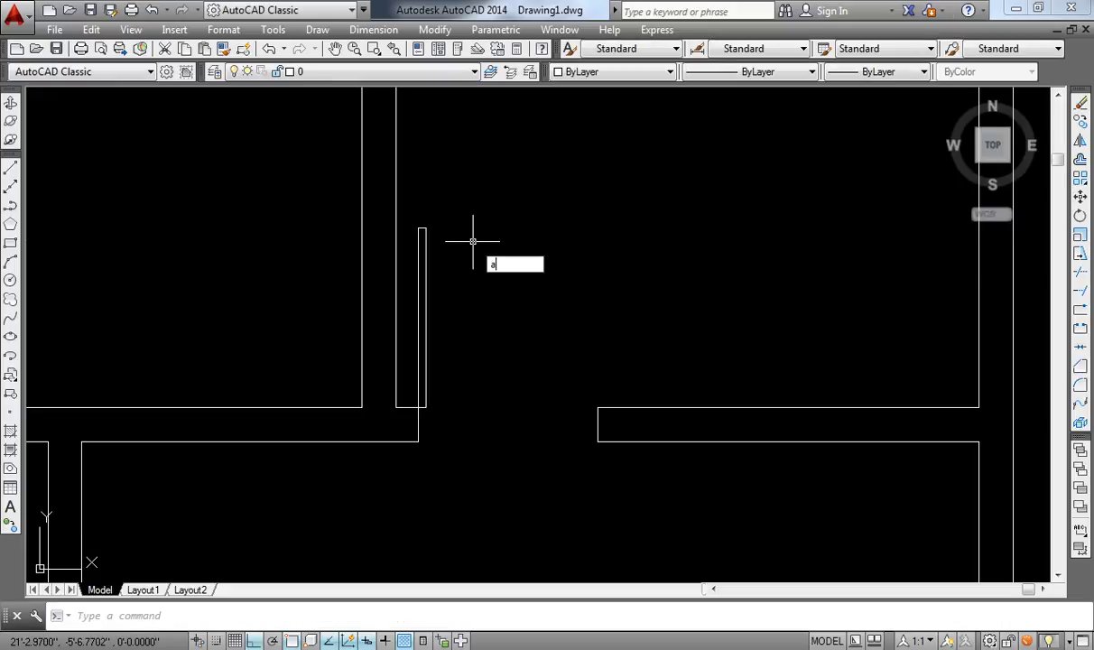
{"action": "key", "text": "Return"}
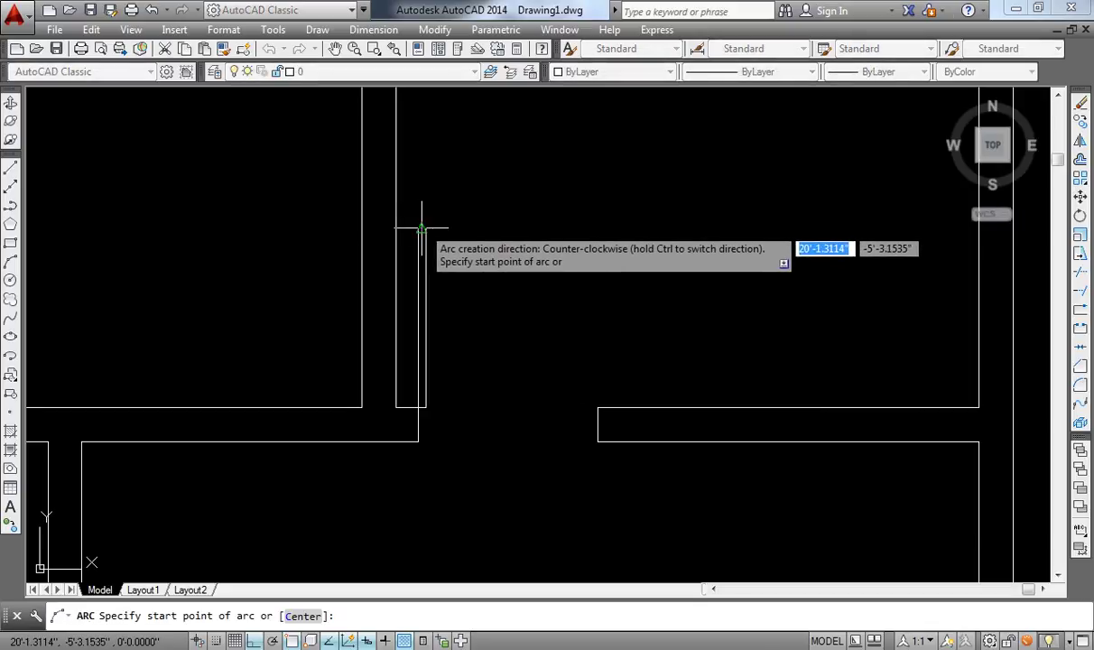
{"action": "left_click", "coordinate": [425, 228]}
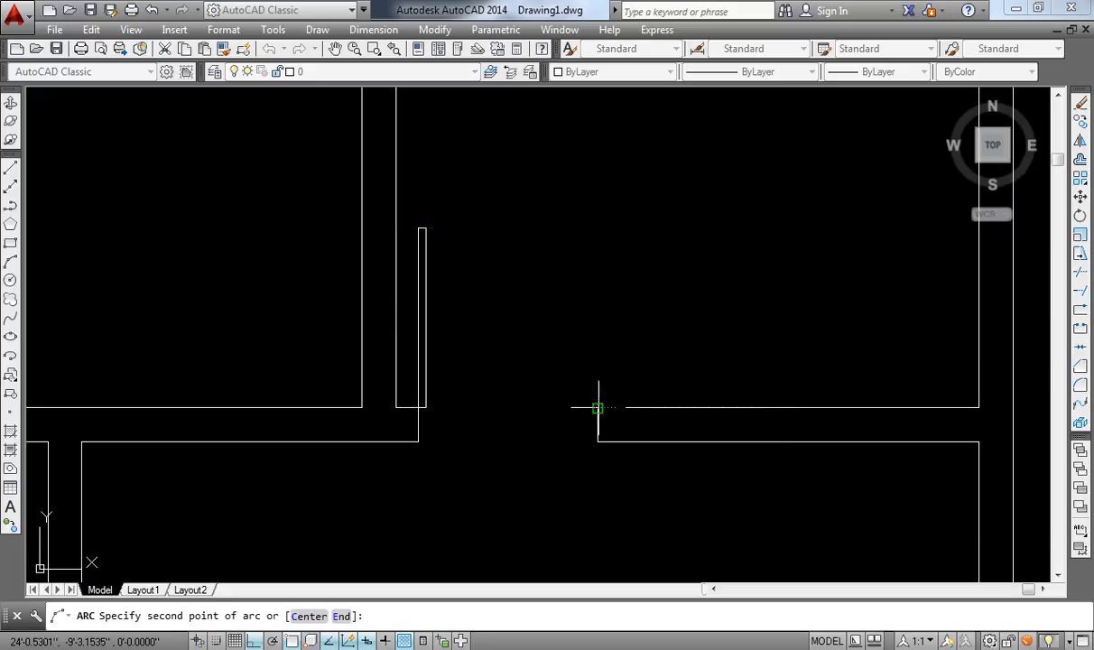
{"action": "left_click", "coordinate": [597, 408]}
{"action": "left_click", "coordinate": [597, 422]}
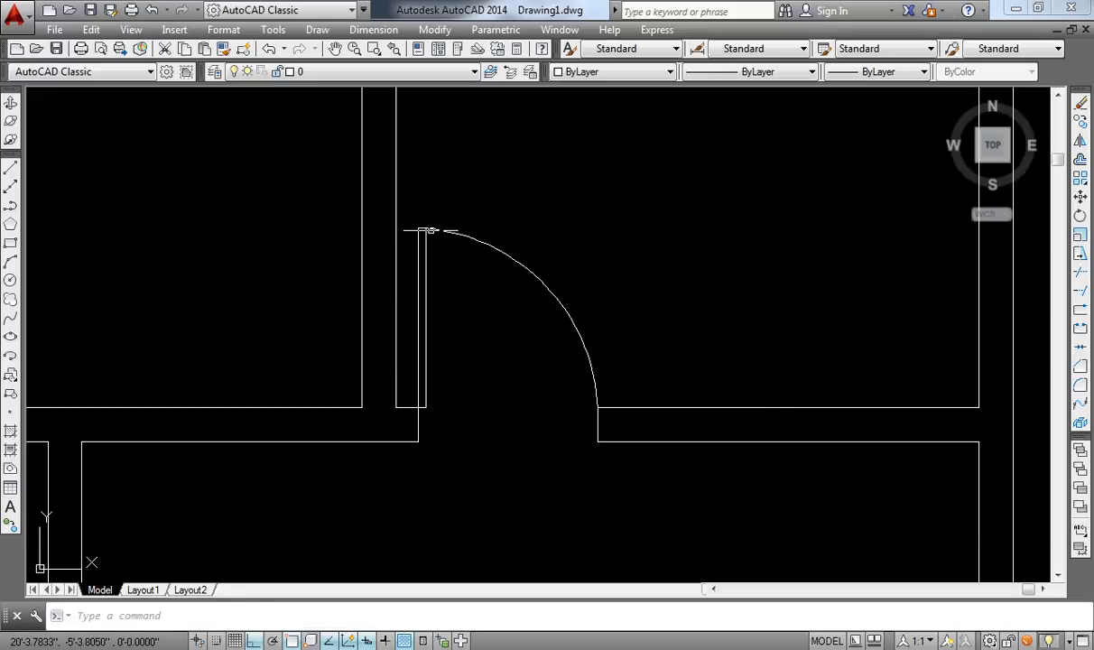
{"action": "scroll", "coordinate": [813, 510], "scroll_direction": "down", "scroll_amount": 2}
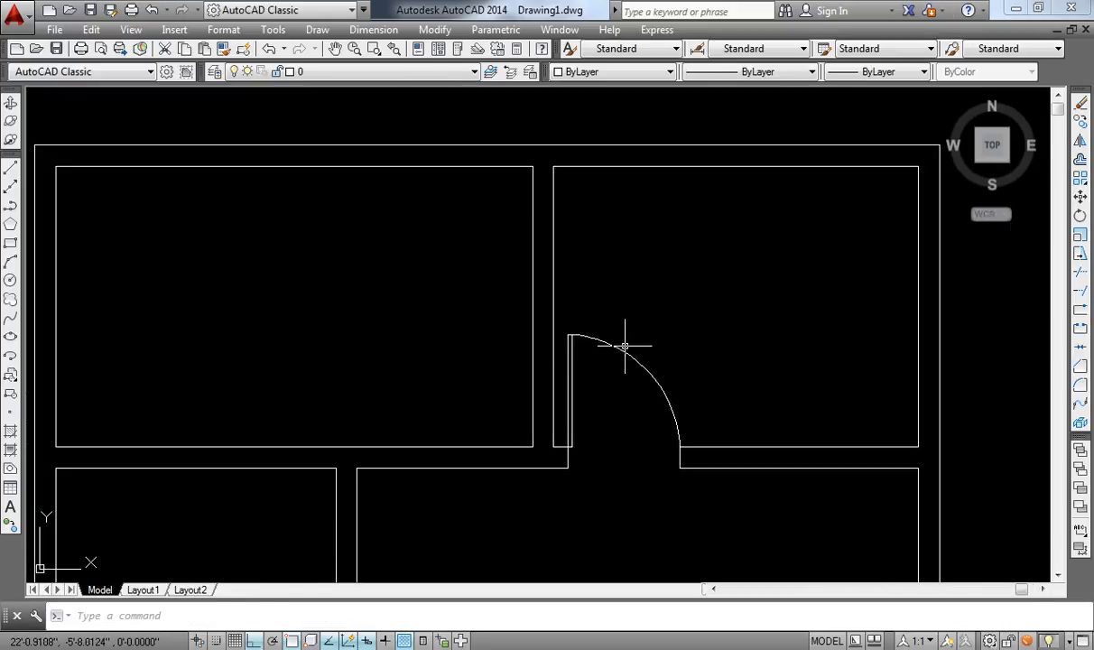
Select the door swing arc, door panel and jamb lines for mirroring
{"action": "mouse_move", "coordinate": [740, 379]}
{"action": "middle_mouse_down"}
{"action": "mouse_move", "coordinate": [682, 403]}
{"action": "mouse_move", "coordinate": [652, 388]}
{"action": "middle_mouse_up"}
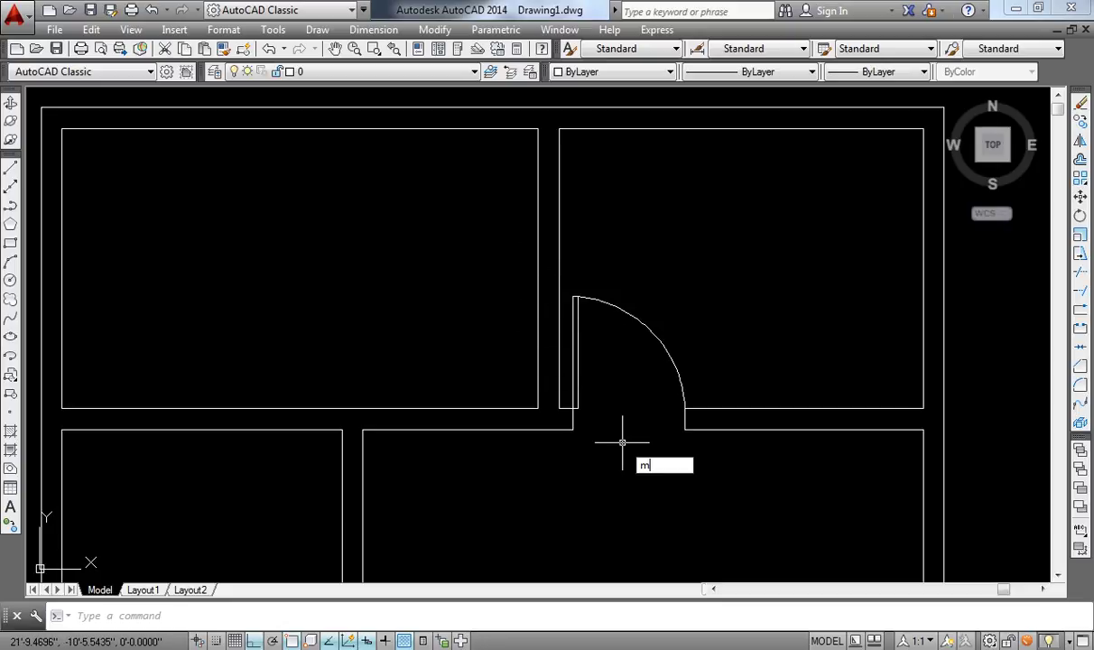
{"action": "key", "text": "Return"}
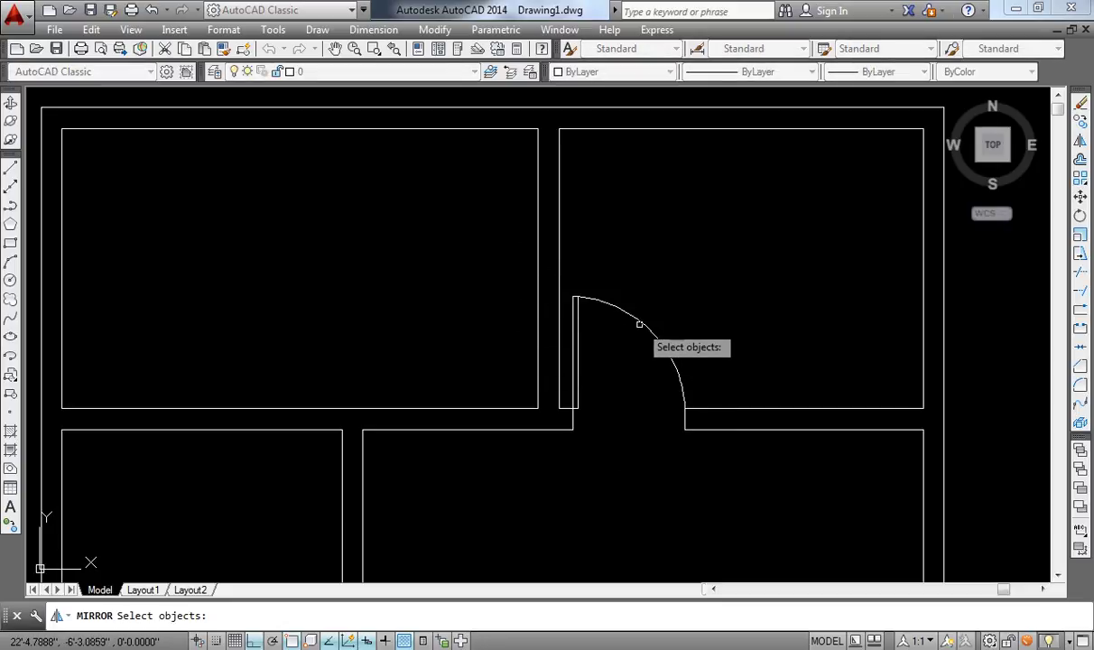
{"action": "left_click", "coordinate": [638, 320]}
{"action": "left_click", "coordinate": [576, 356]}
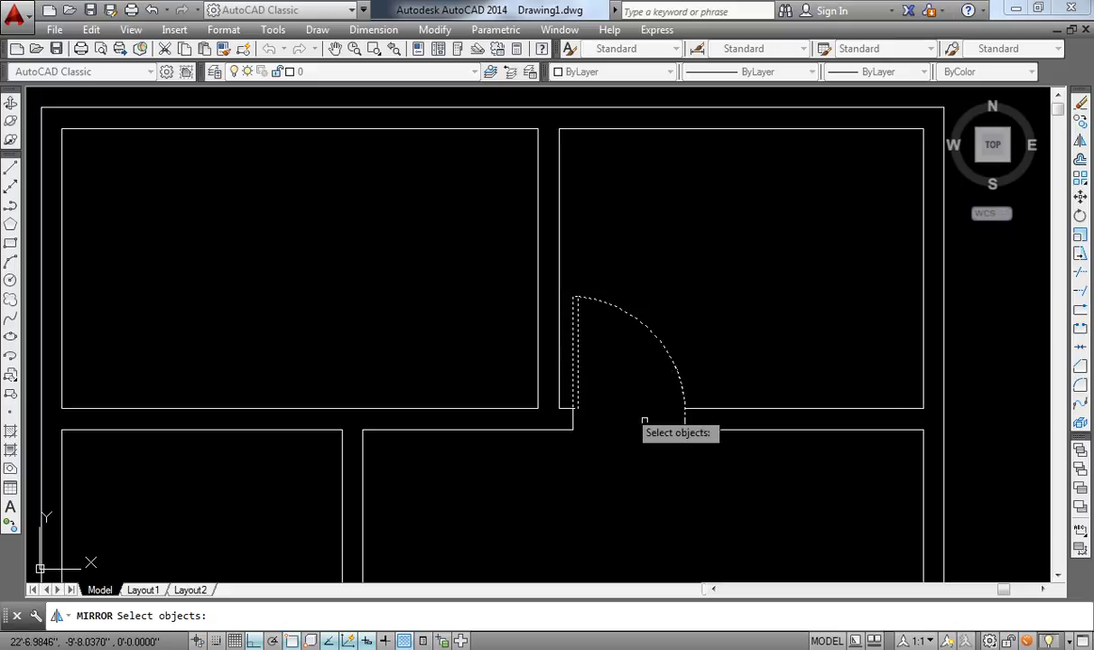
{"action": "left_click", "coordinate": [686, 418]}
{"action": "left_click", "coordinate": [569, 434]}
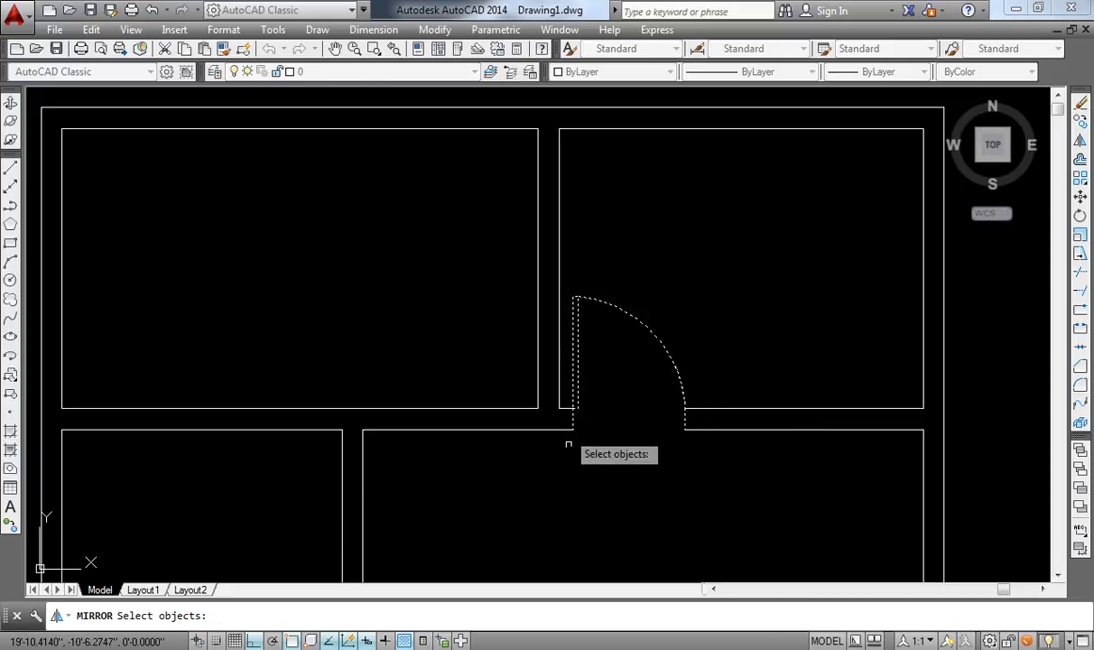
{"action": "key", "text": "Return"}
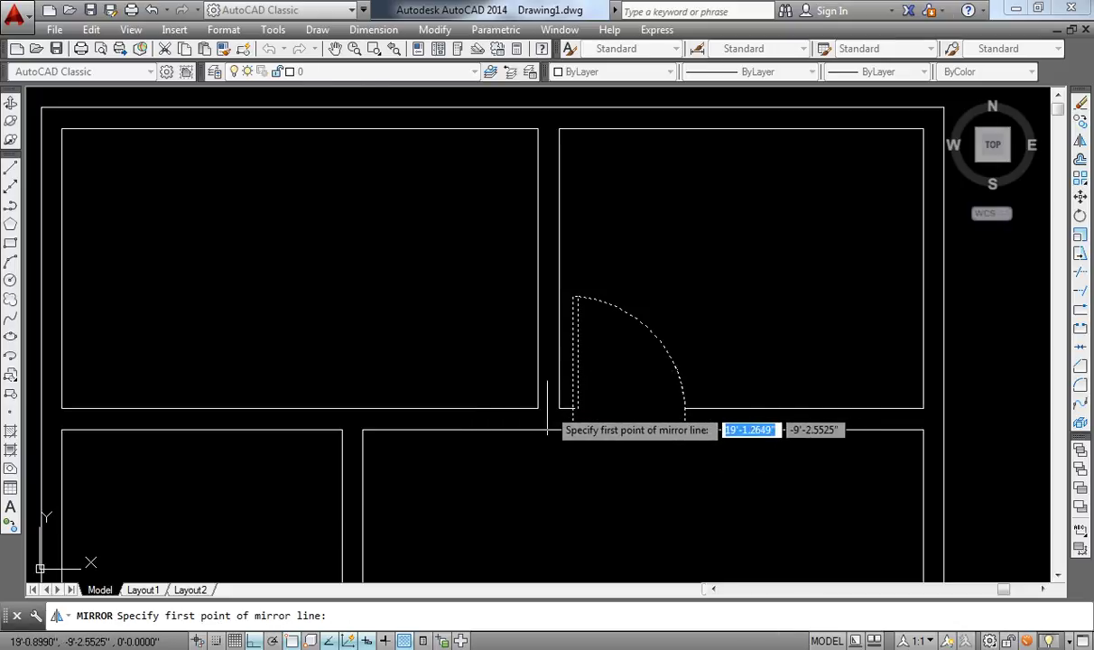
{"action": "scroll", "coordinate": [541, 407], "scroll_direction": "up", "scroll_amount": 2}
{"action": "type", "text": "m2p"}
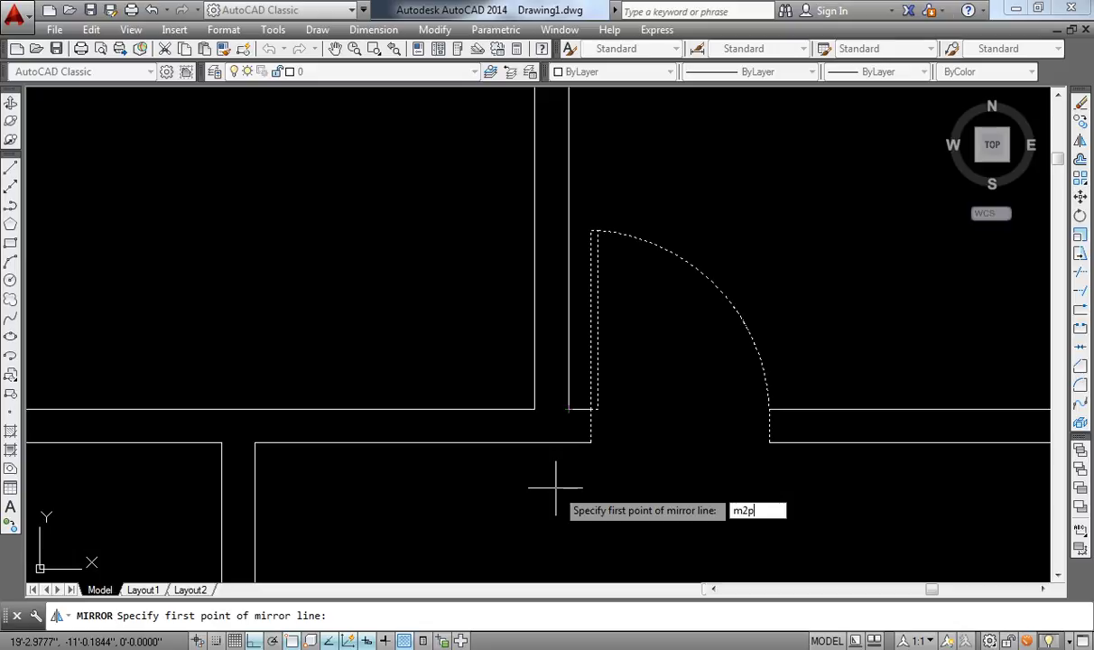
Mirror them about a vertical line midway between the two wall corners, keeping the originals
{"action": "key", "text": "Return"}
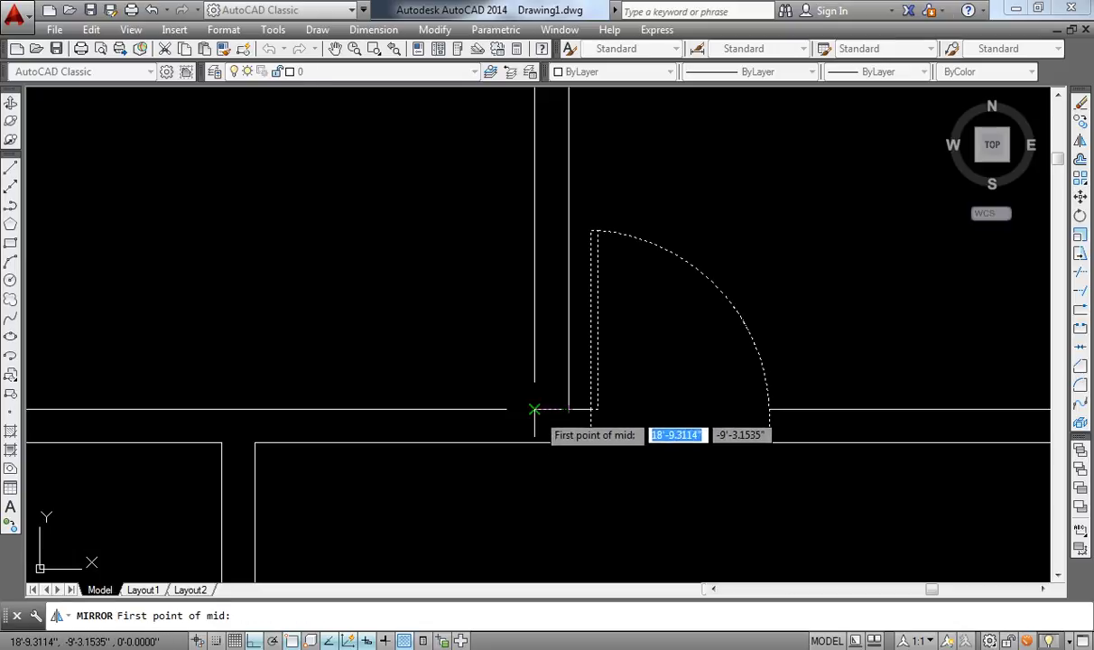
{"action": "left_click", "coordinate": [535, 408]}
{"action": "left_click", "coordinate": [567, 408]}
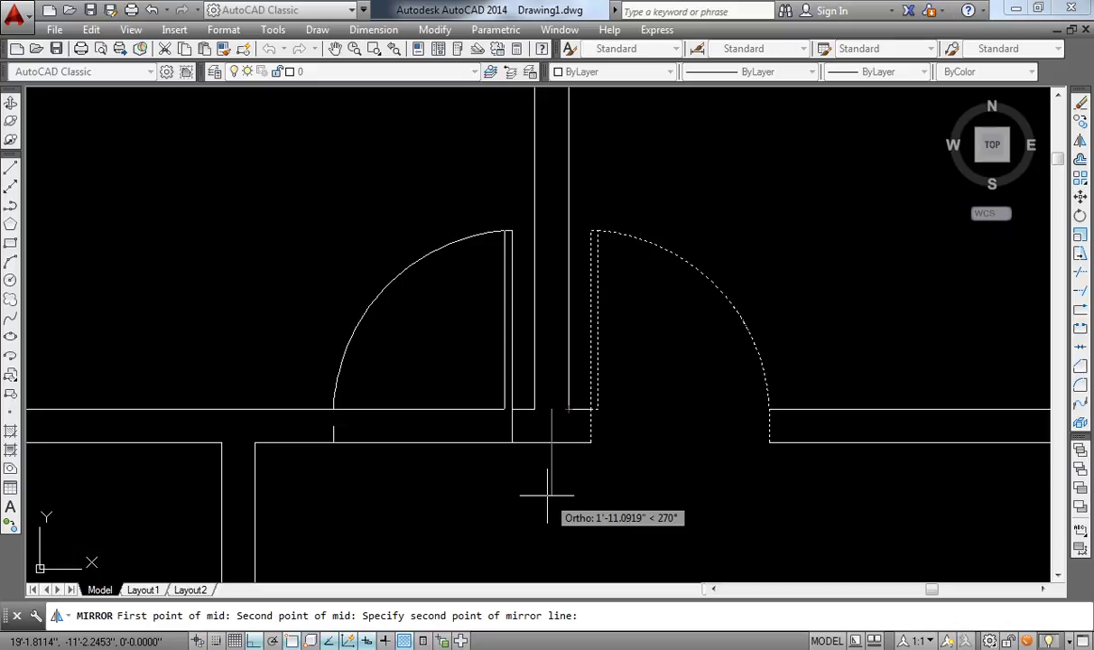
{"action": "left_click", "coordinate": [546, 494]}
{"action": "key", "text": "Return"}
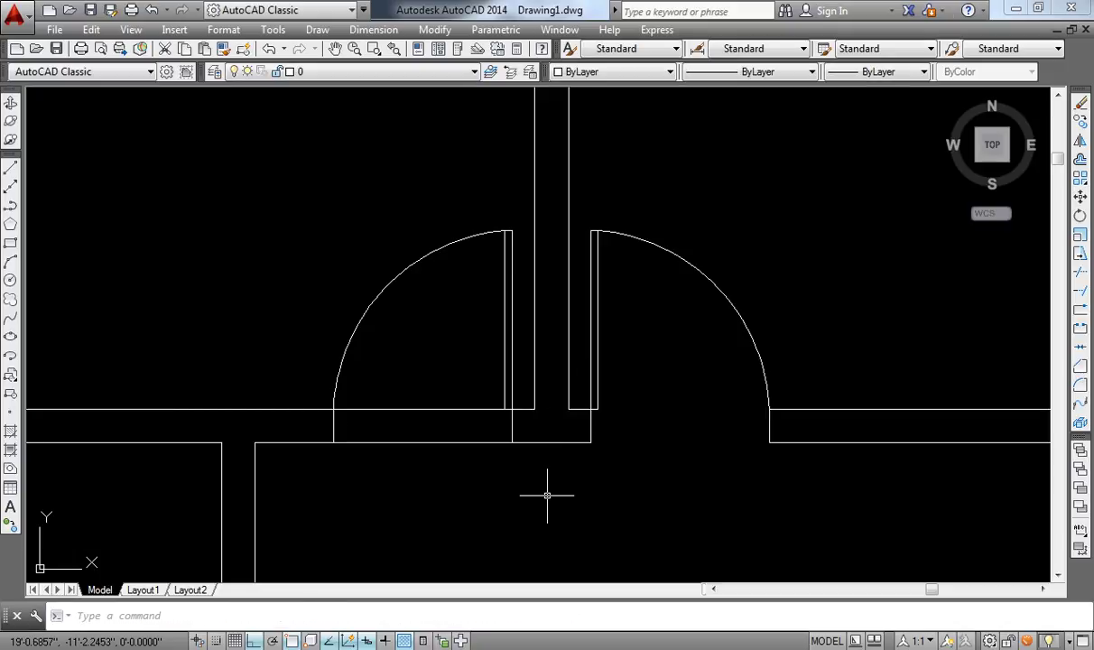
{"action": "scroll", "coordinate": [611, 315], "scroll_direction": "up", "scroll_amount": 2}
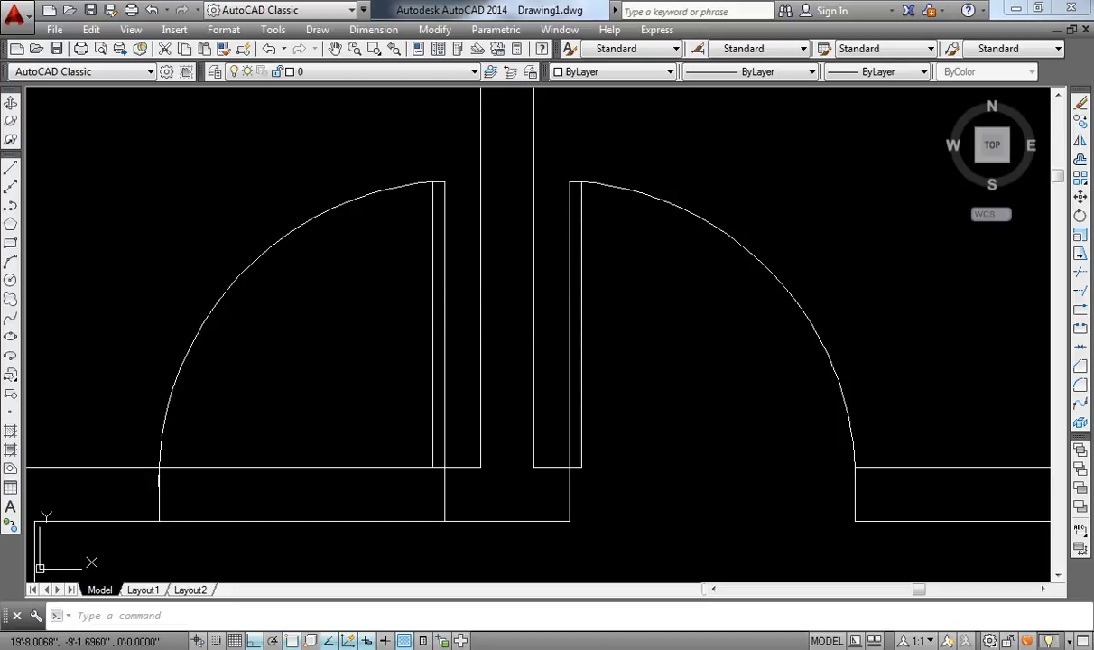
{"action": "scroll", "coordinate": [546, 456], "scroll_direction": "down", "scroll_amount": 1}
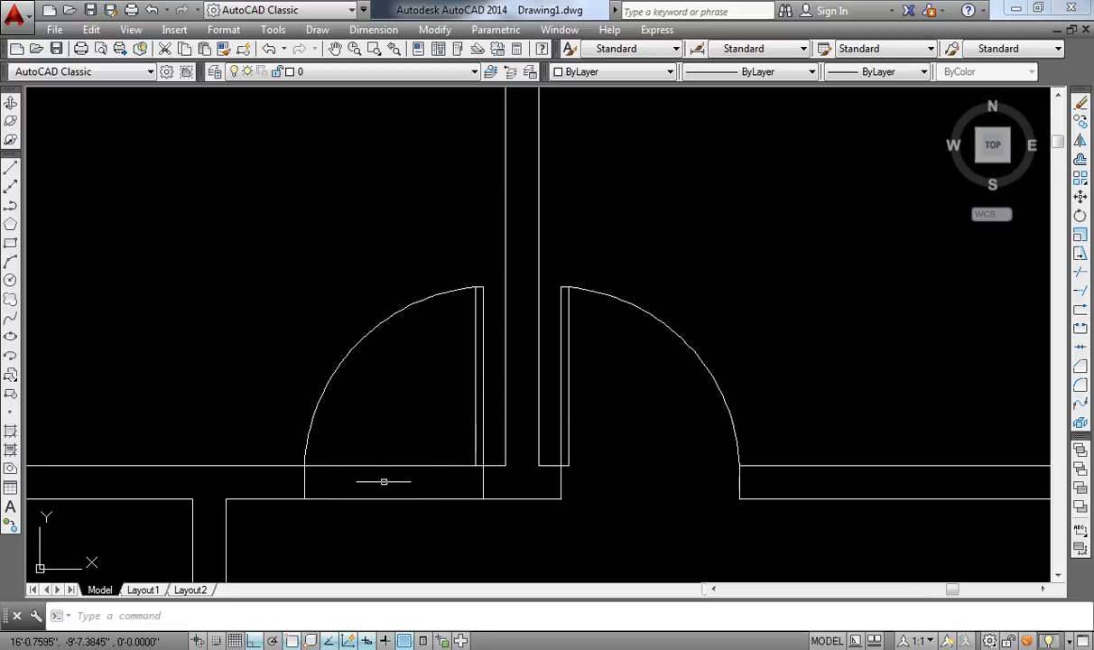
{"action": "type", "text": "tr"}
Trim the leftover wall line across the left door
{"action": "key", "text": "Return"}
{"action": "key", "text": "Return"}
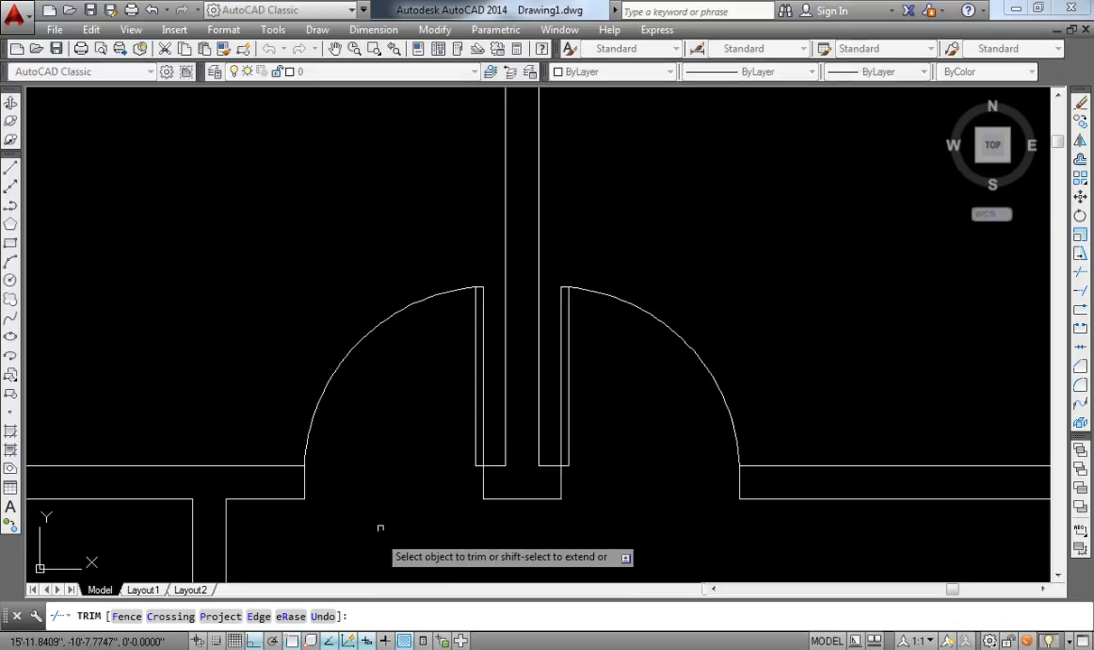
{"action": "left_click", "coordinate": [406, 497]}
{"action": "key", "text": "Return"}
{"action": "scroll", "coordinate": [508, 443], "scroll_direction": "down", "scroll_amount": 2}
{"action": "middle_click_drag", "start_coordinate": [508, 443], "coordinate": [489, 451]}
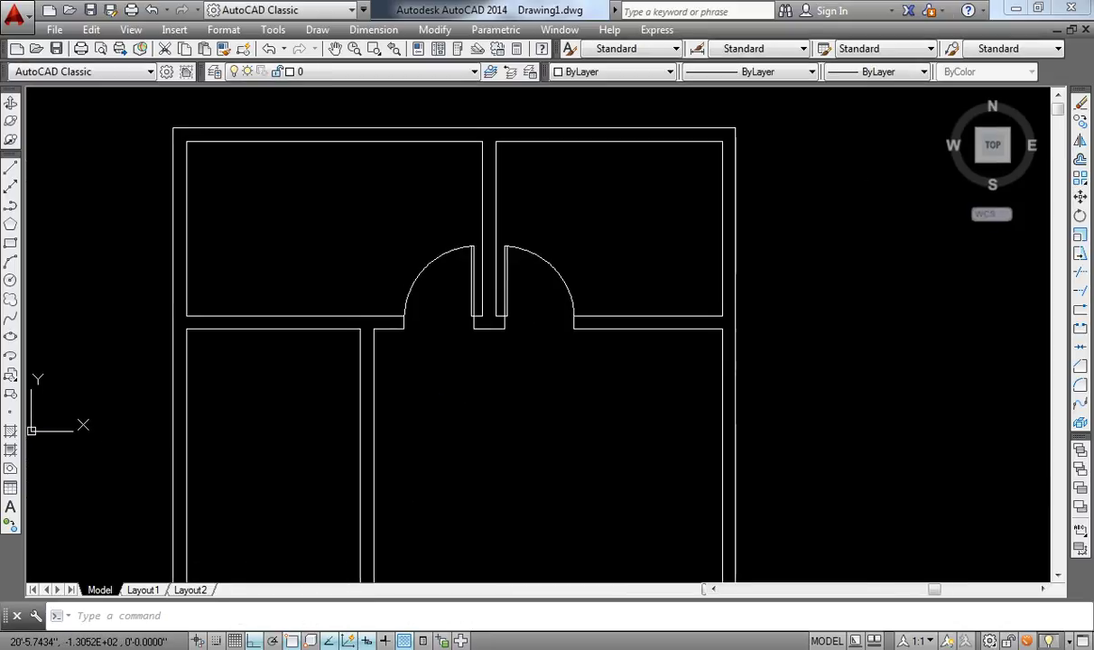
{"action": "scroll", "coordinate": [520, 252], "scroll_direction": "up", "scroll_amount": 2}
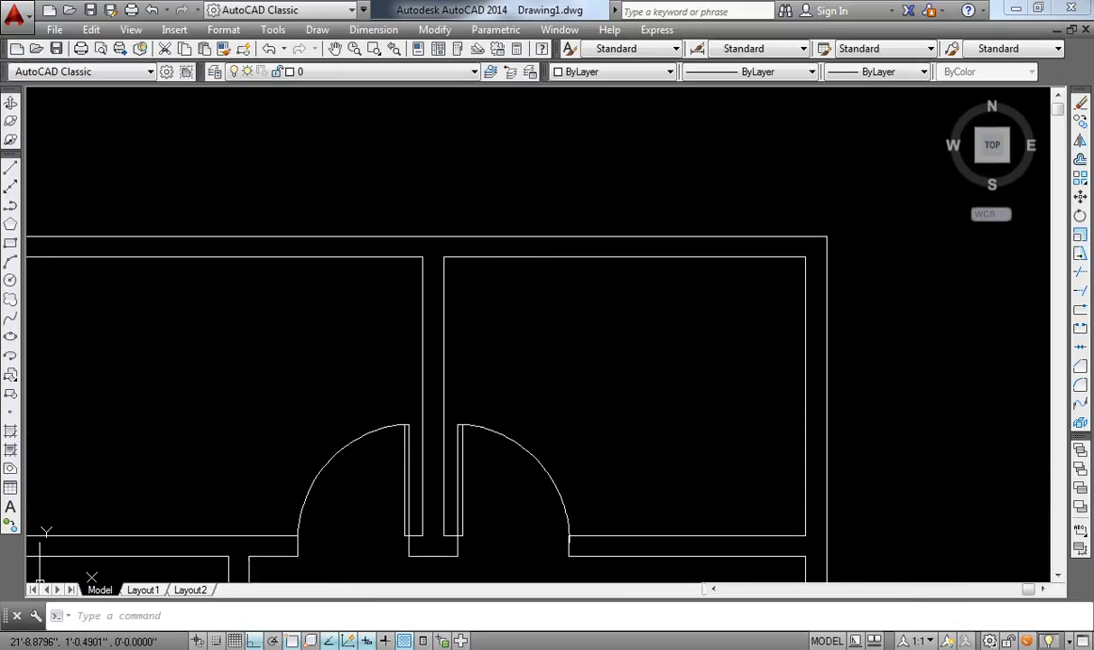
{"action": "middle_click_drag", "start_coordinate": [534, 276], "coordinate": [543, 351]}
{"action": "scroll", "coordinate": [540, 315], "scroll_direction": "down", "scroll_amount": 2}
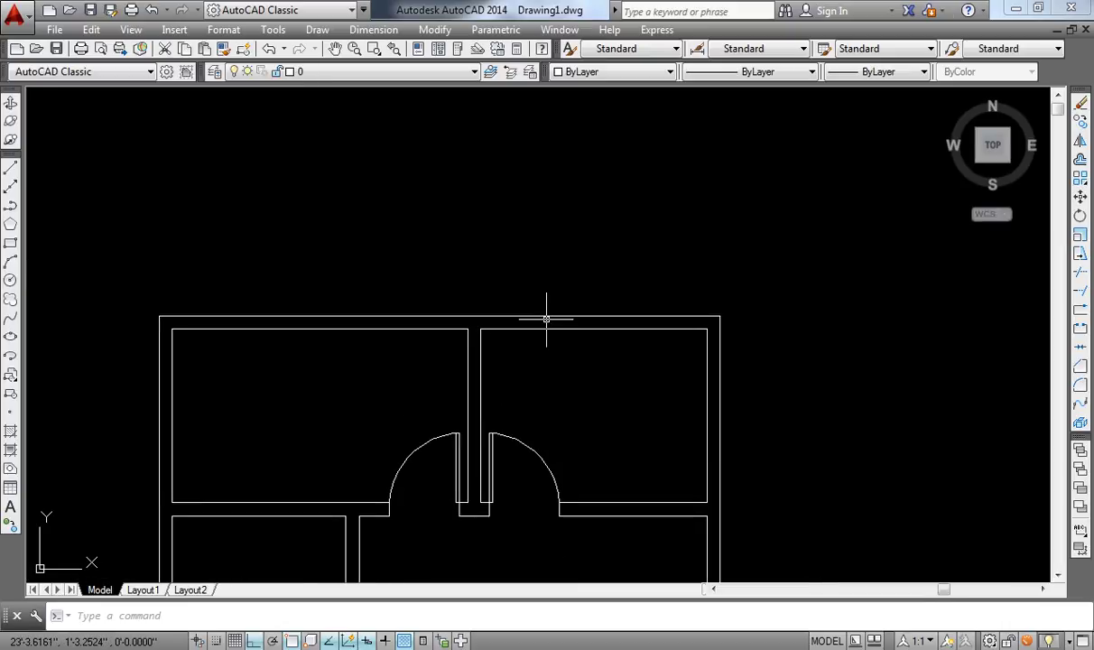
{"action": "type", "text": "o"}
Offset the top outer wall 7' upward above the plan
{"action": "key", "text": "Return"}
{"action": "type", "text": "7"}
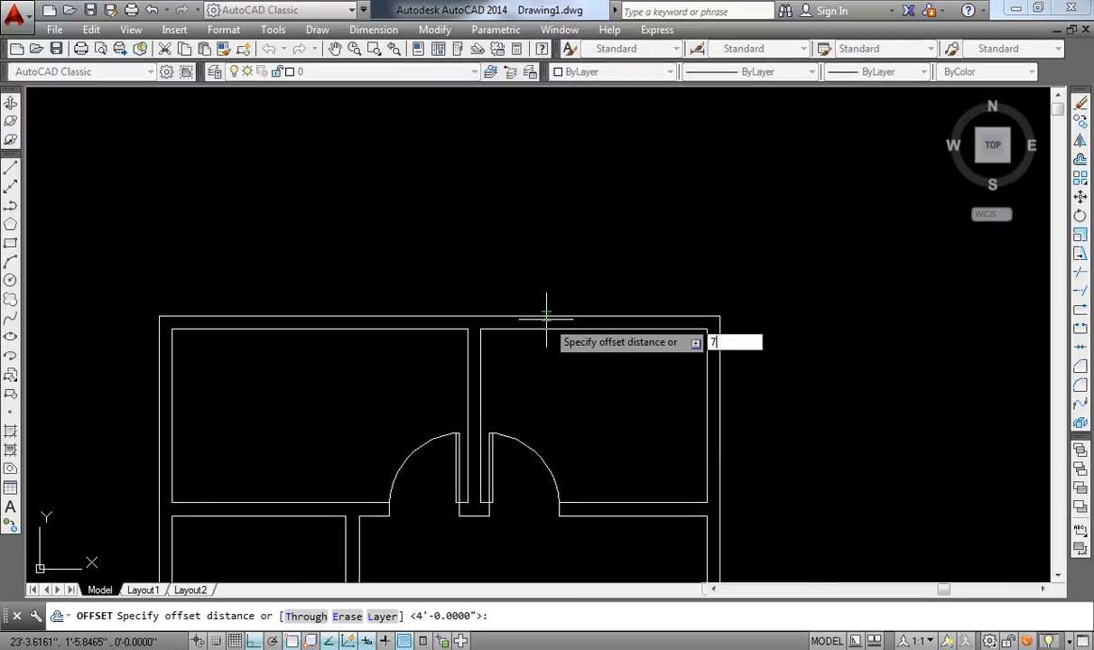
{"action": "key", "text": "Return"}
{"action": "left_click", "coordinate": [535, 316]}
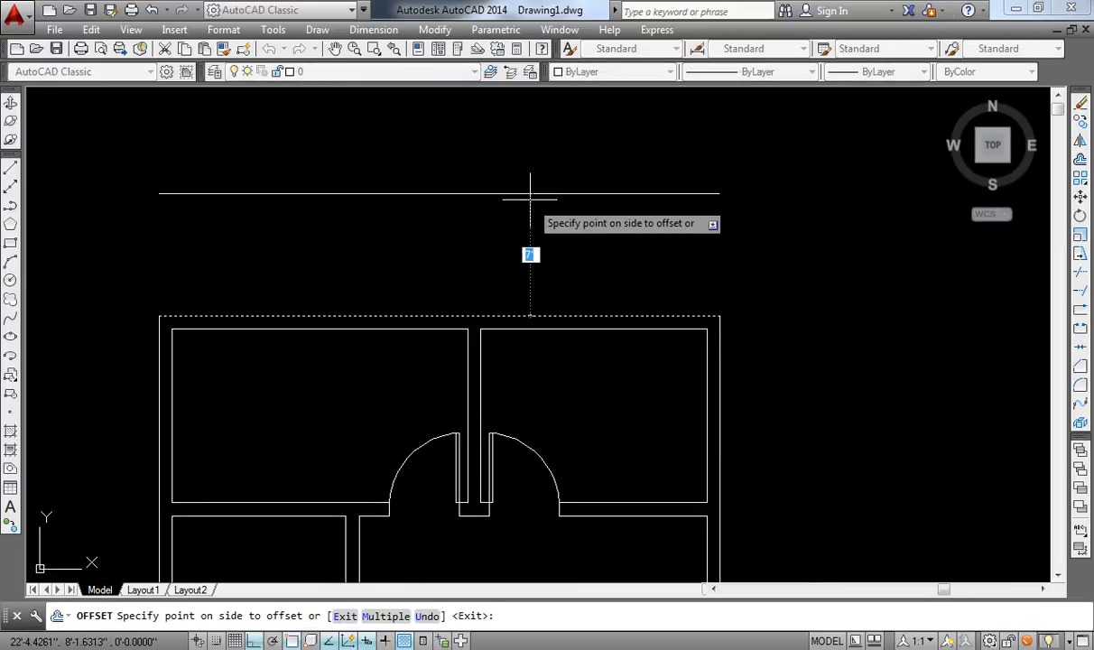
{"action": "left_click", "coordinate": [530, 200]}
{"action": "key", "text": "Return"}
Close both ends of the strip with vertical lines and select its new outline
{"action": "type", "text": "f"}
{"action": "key", "text": "Return"}
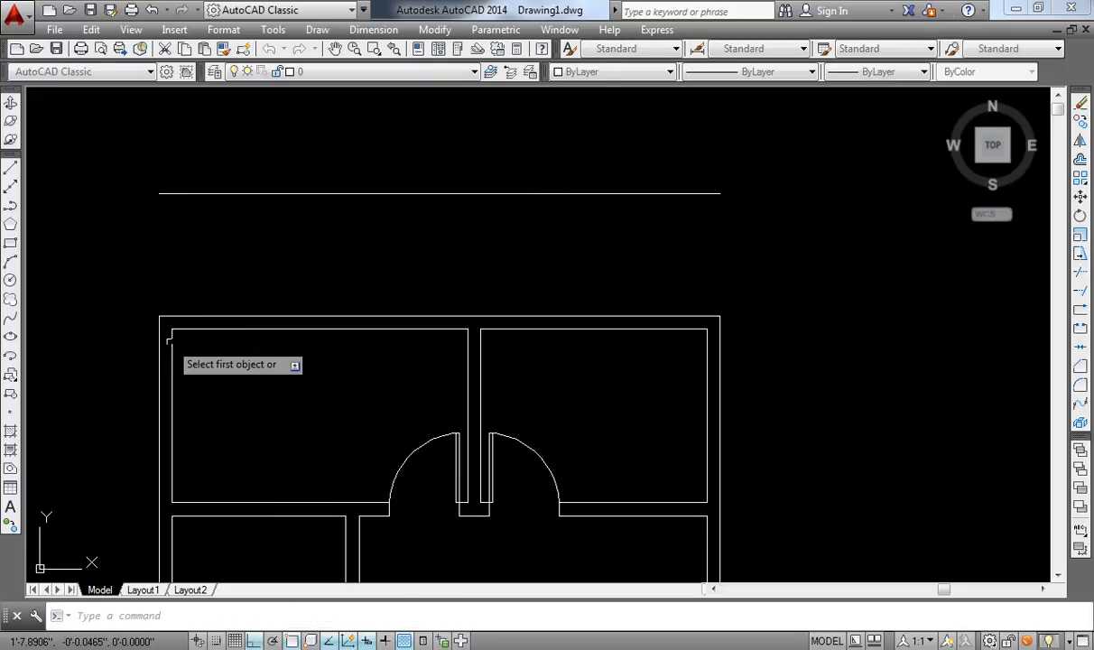
{"action": "key", "text": "Escape"}
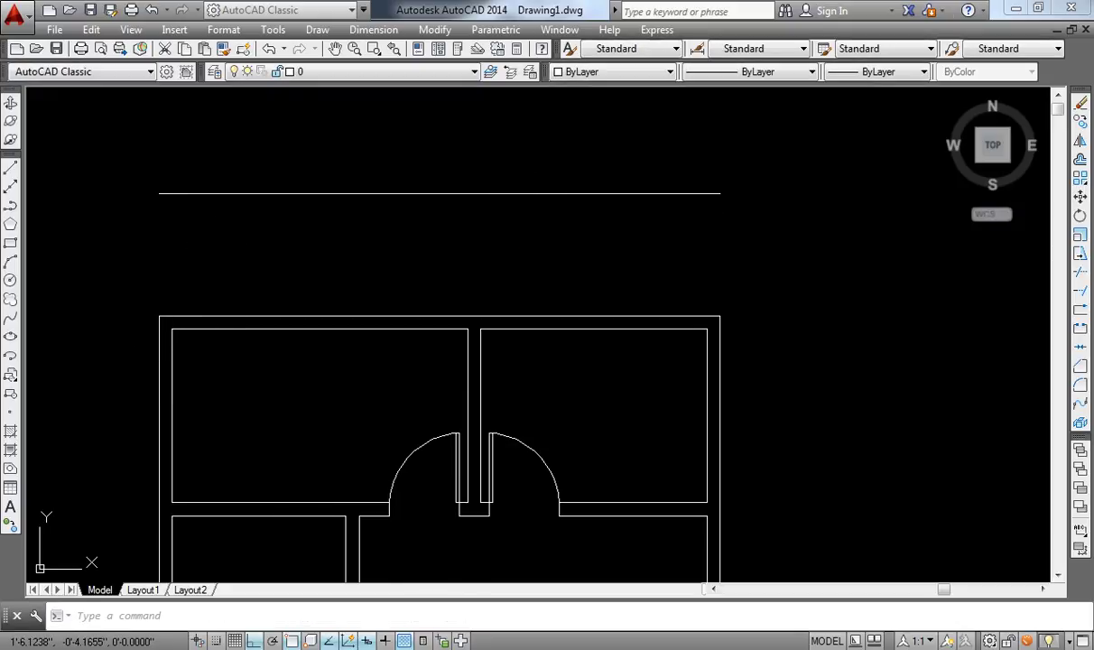
{"action": "type", "text": "l"}
{"action": "key", "text": "Return"}
{"action": "left_click", "coordinate": [158, 316]}
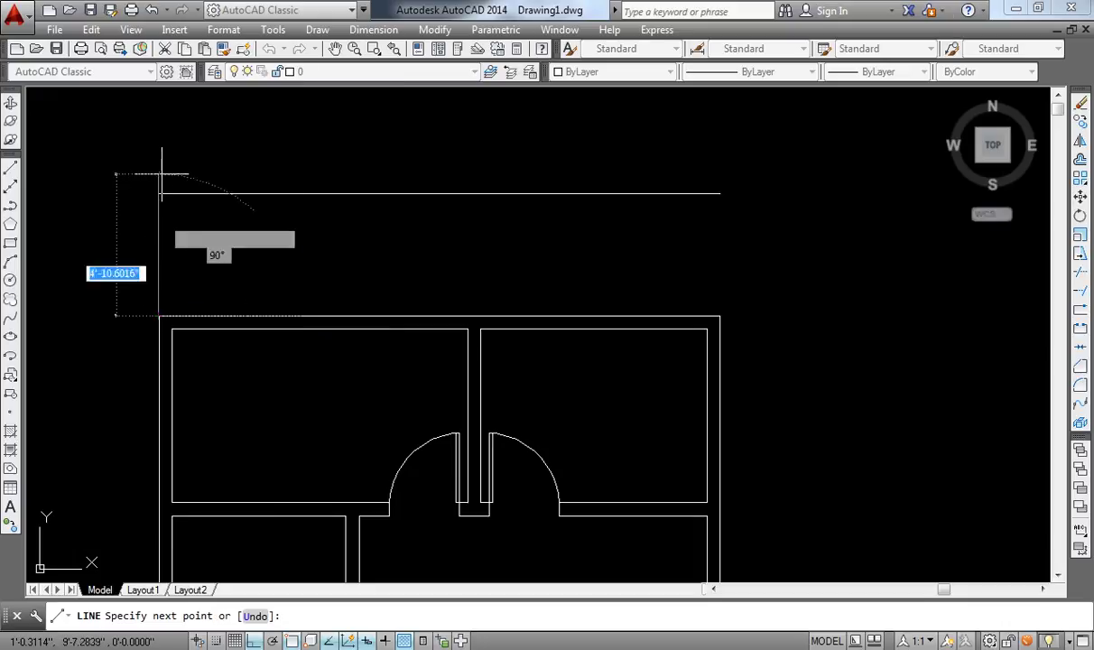
{"action": "left_click", "coordinate": [159, 193]}
{"action": "key", "text": "Return"}
{"action": "key", "text": "Return"}
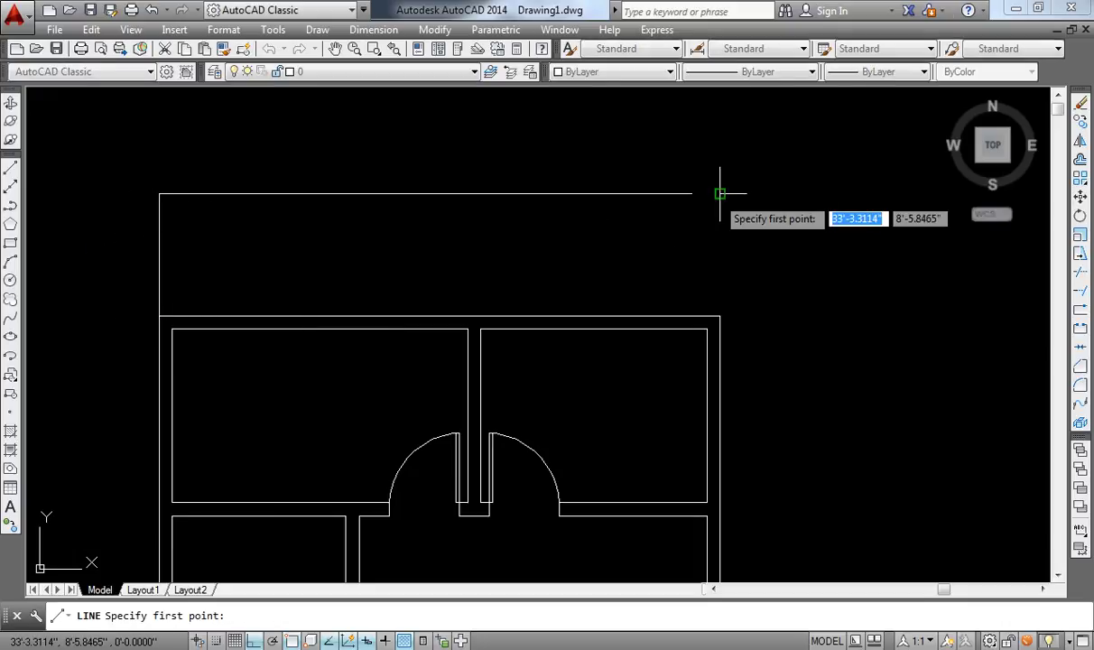
{"action": "left_click", "coordinate": [719, 193]}
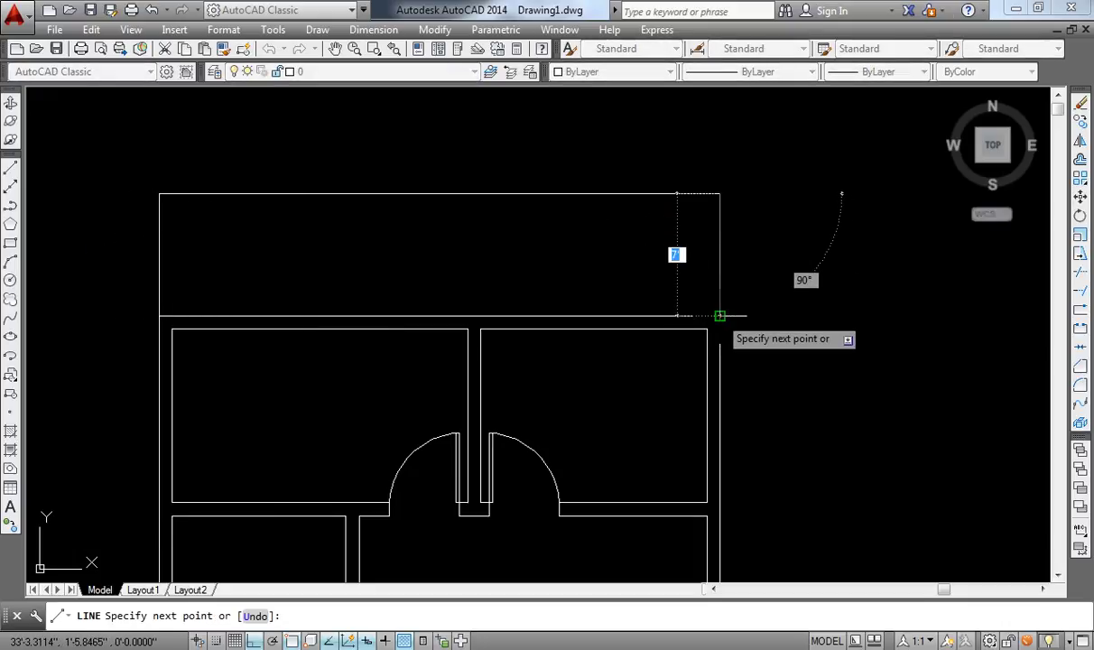
{"action": "left_click", "coordinate": [719, 315]}
{"action": "key", "text": "Return"}
{"action": "left_click", "coordinate": [759, 171]}
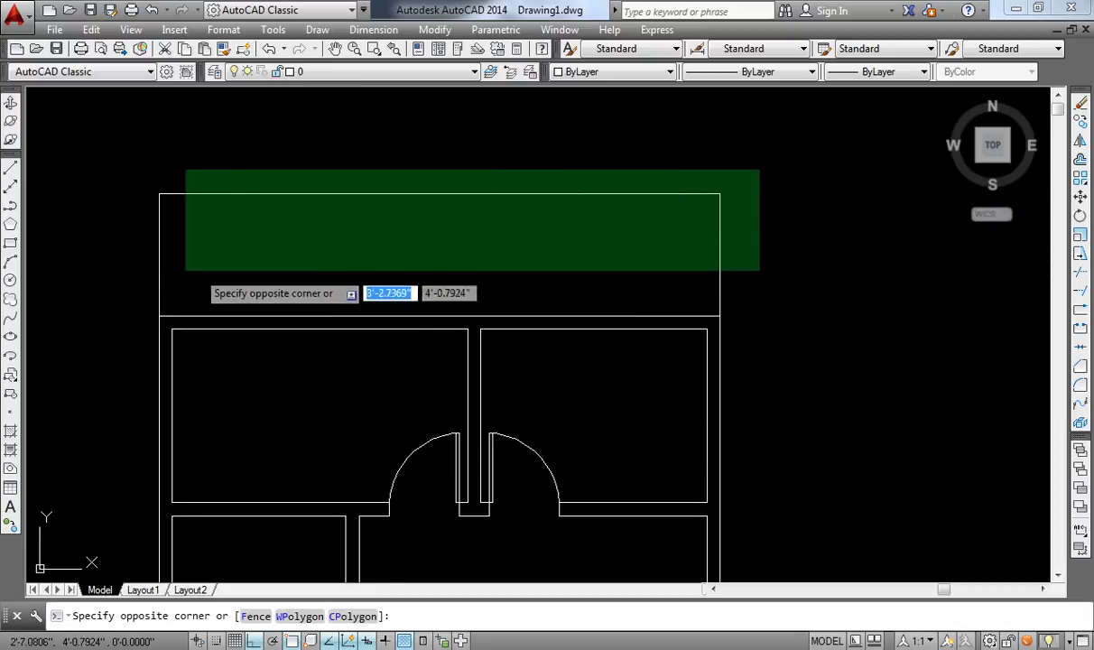
{"action": "left_click", "coordinate": [107, 268]}
Load the ACAD_ISO02W100 linetype from the Linetype dropdown's Other option
{"action": "left_click", "coordinate": [758, 72]}
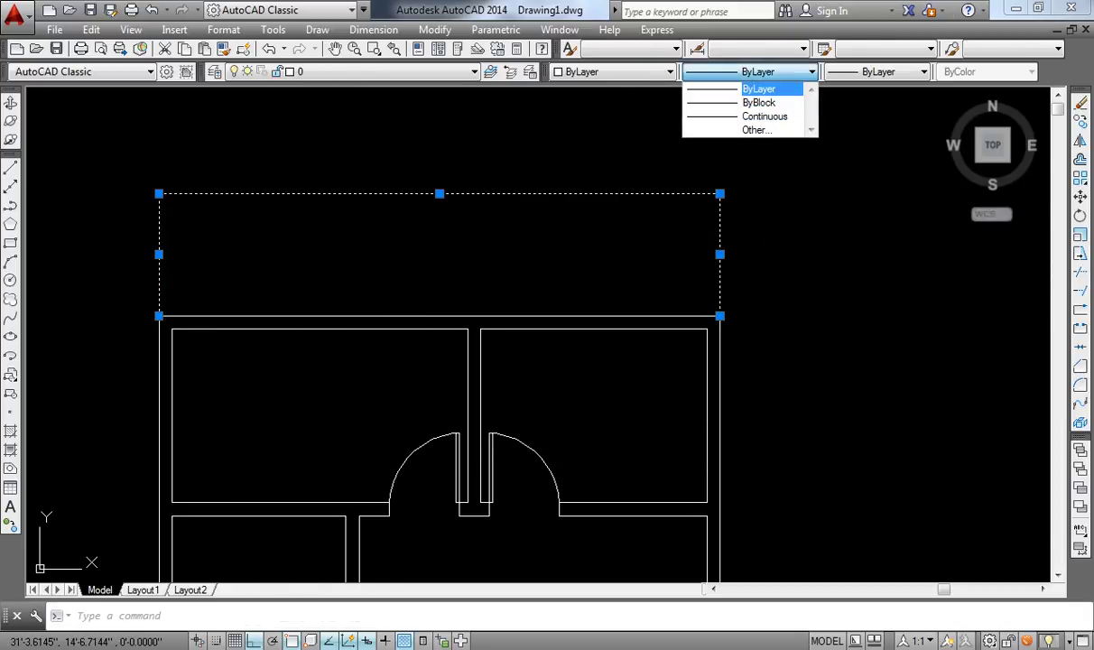
{"action": "left_click", "coordinate": [756, 130]}
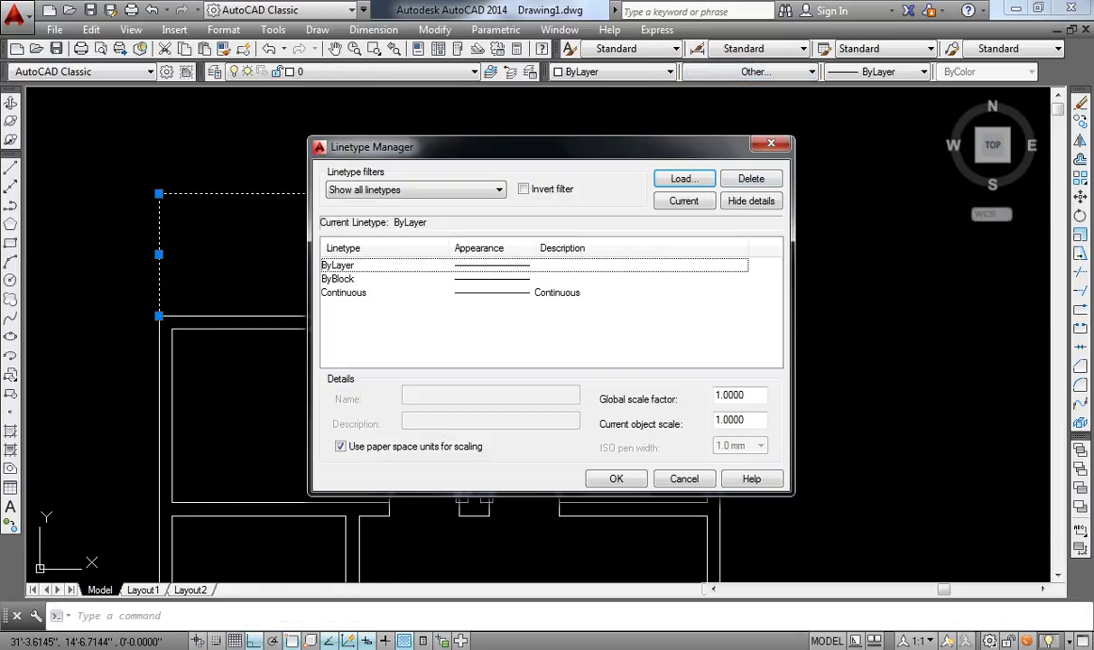
{"action": "left_click", "coordinate": [684, 178]}
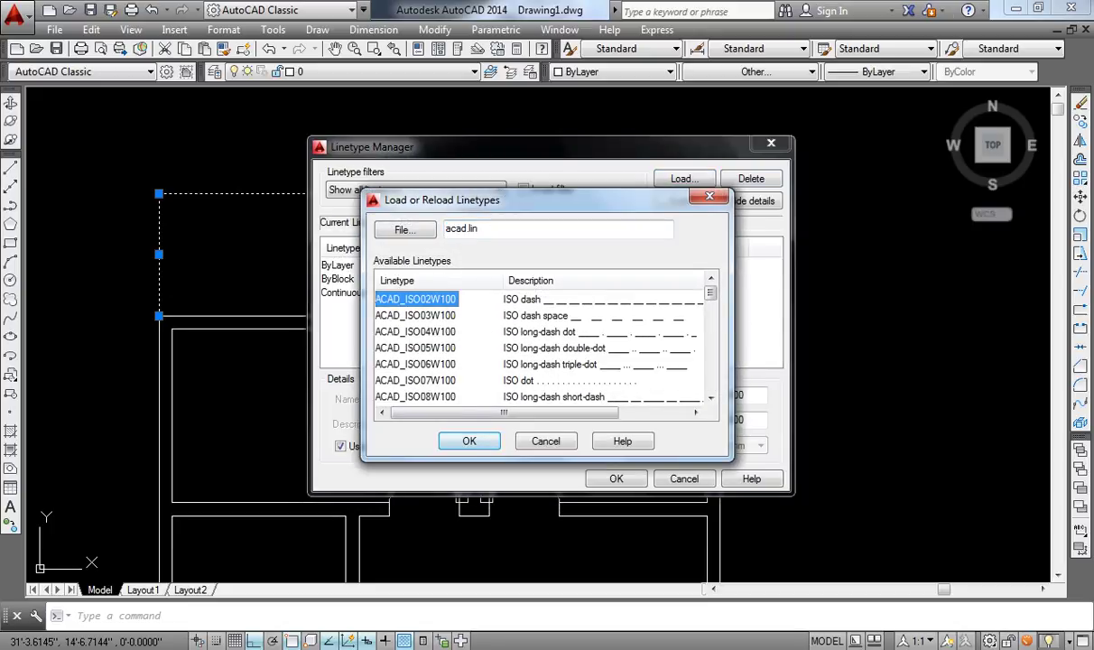
{"action": "left_click", "coordinate": [469, 440]}
{"action": "left_click", "coordinate": [616, 478]}
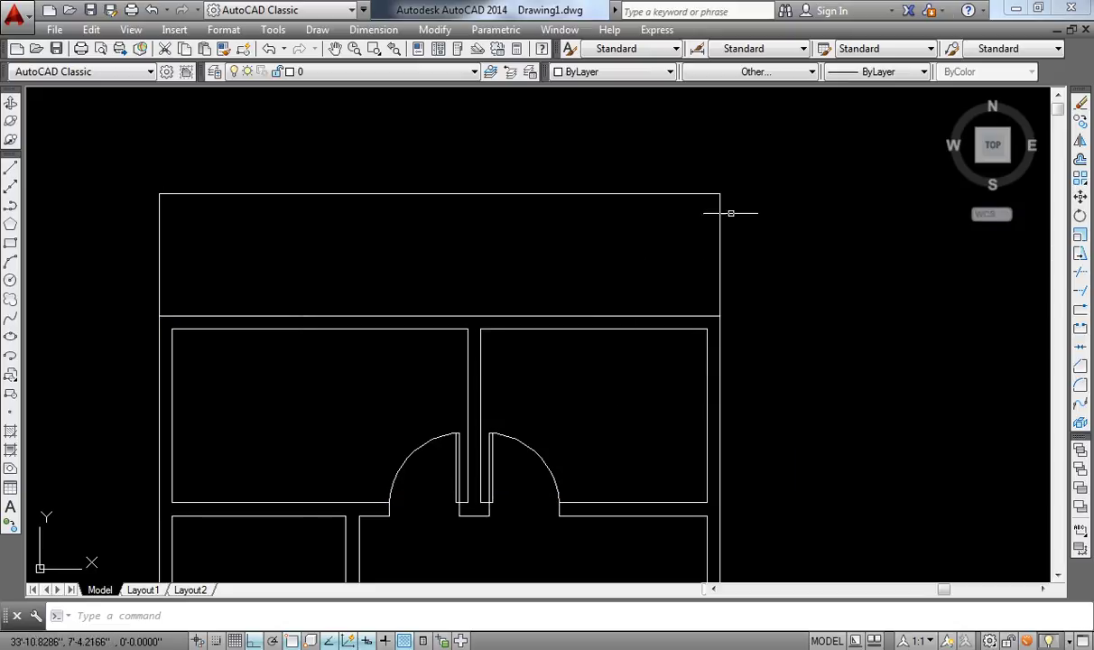
Apply ACAD_ISO02W100 to the upper added-area rectangle's lines
{"action": "left_click", "coordinate": [779, 150]}
{"action": "left_click", "coordinate": [141, 260]}
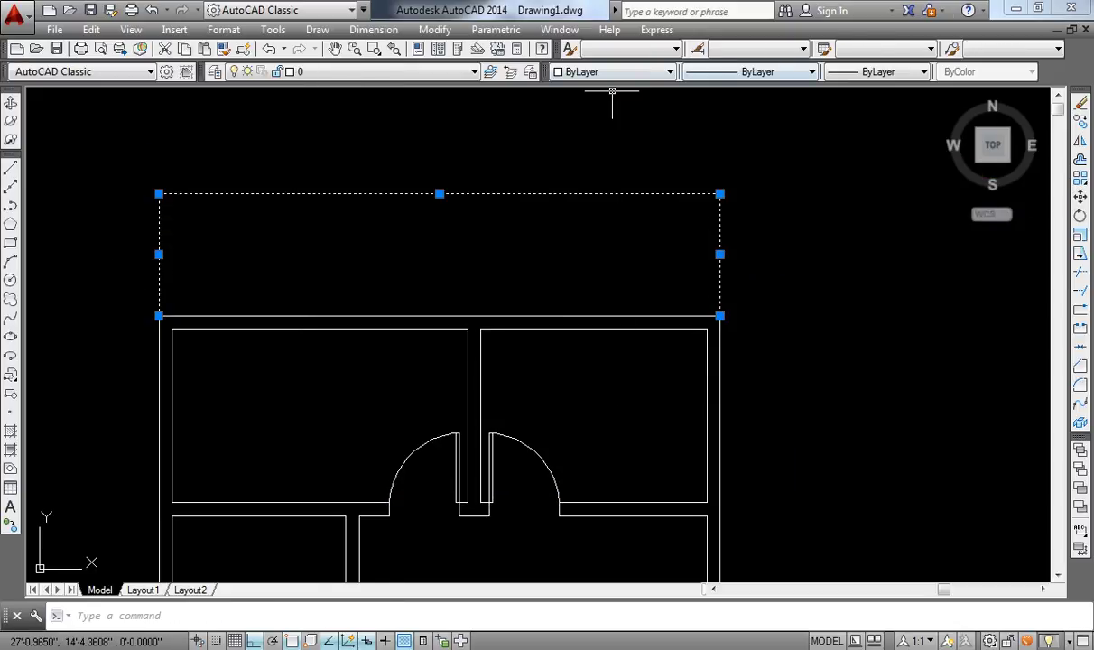
{"action": "left_click", "coordinate": [758, 71]}
{"action": "left_click", "coordinate": [748, 109]}
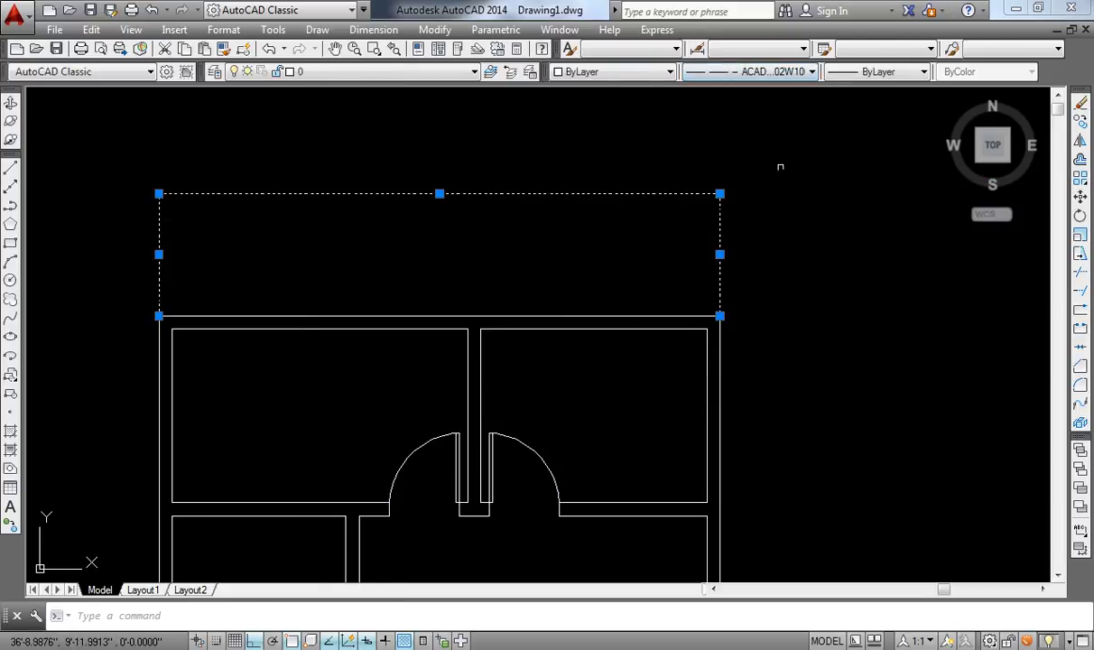
{"action": "key", "text": "Escape"}
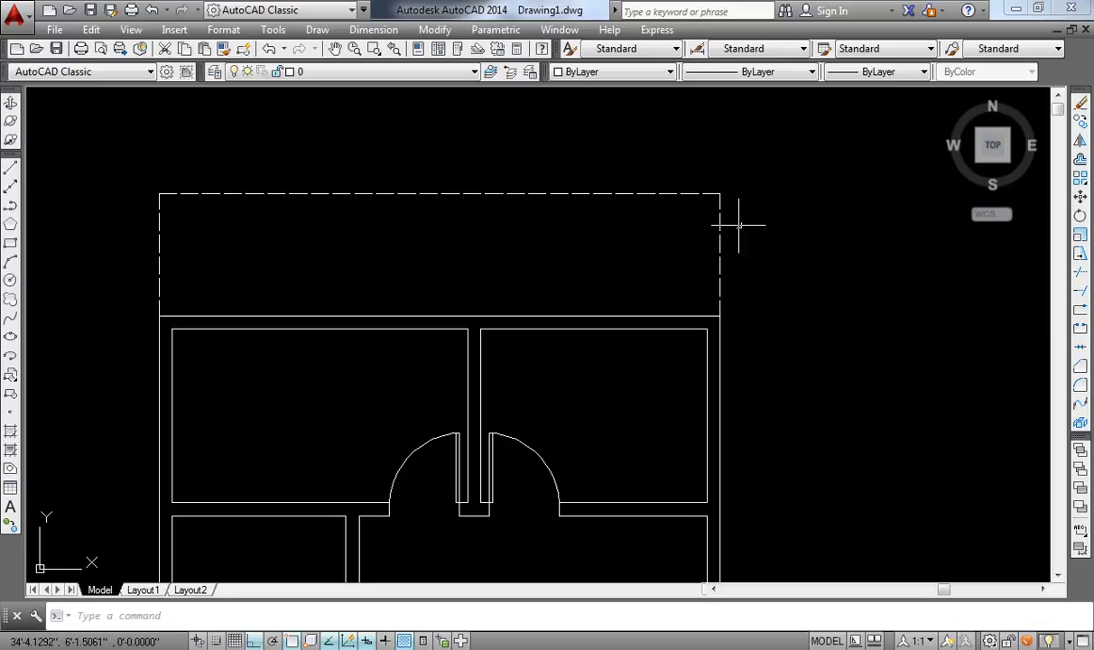
{"action": "scroll", "coordinate": [612, 259], "scroll_direction": "down", "scroll_amount": 2}
Draw a small square column at the dashed area's top-right corner
{"action": "middle_click_drag", "start_coordinate": [598, 425], "coordinate": [590, 359]}
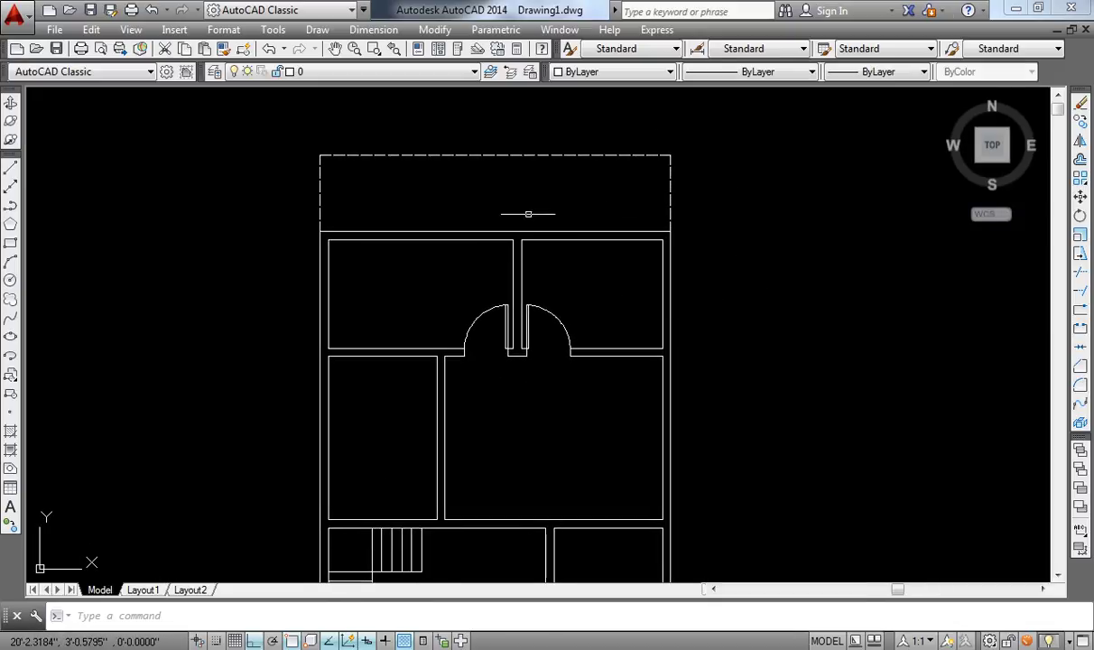
{"action": "scroll", "coordinate": [654, 150], "scroll_direction": "up", "scroll_amount": 3}
{"action": "type", "text": "rec"}
{"action": "key", "text": "Return"}
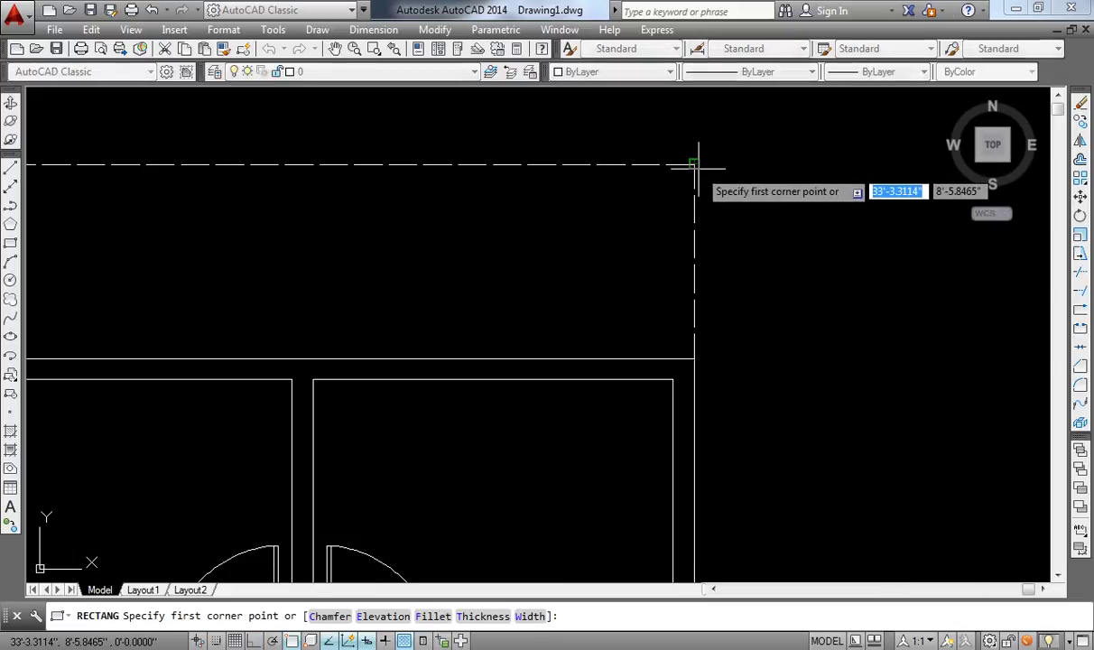
{"action": "left_click", "coordinate": [694, 164]}
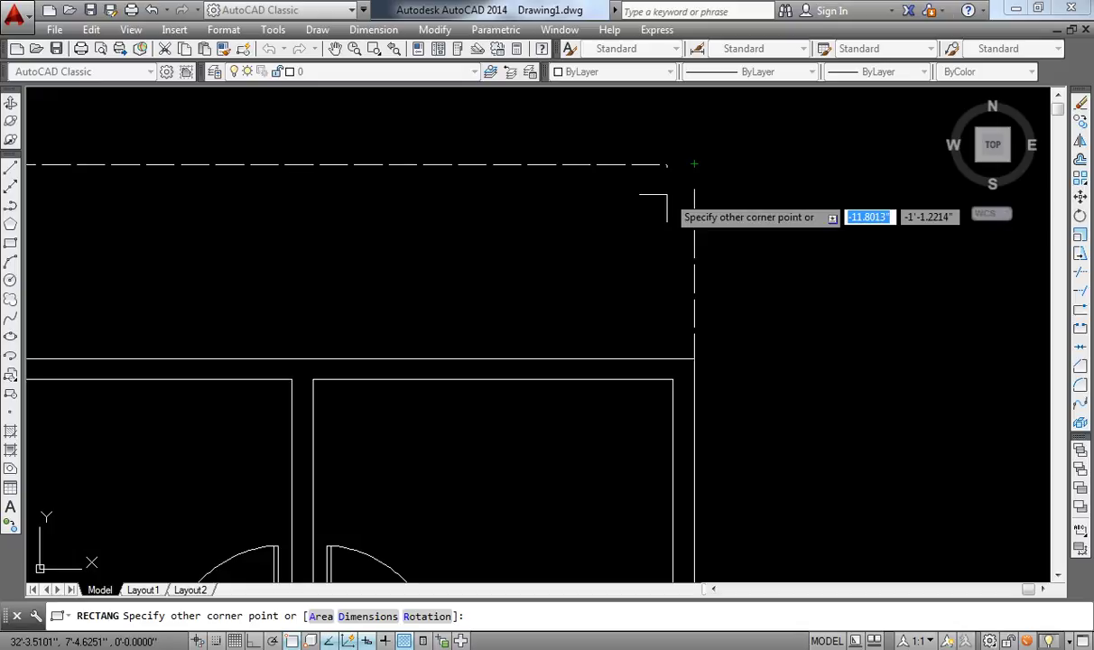
{"action": "key", "text": "Tab"}
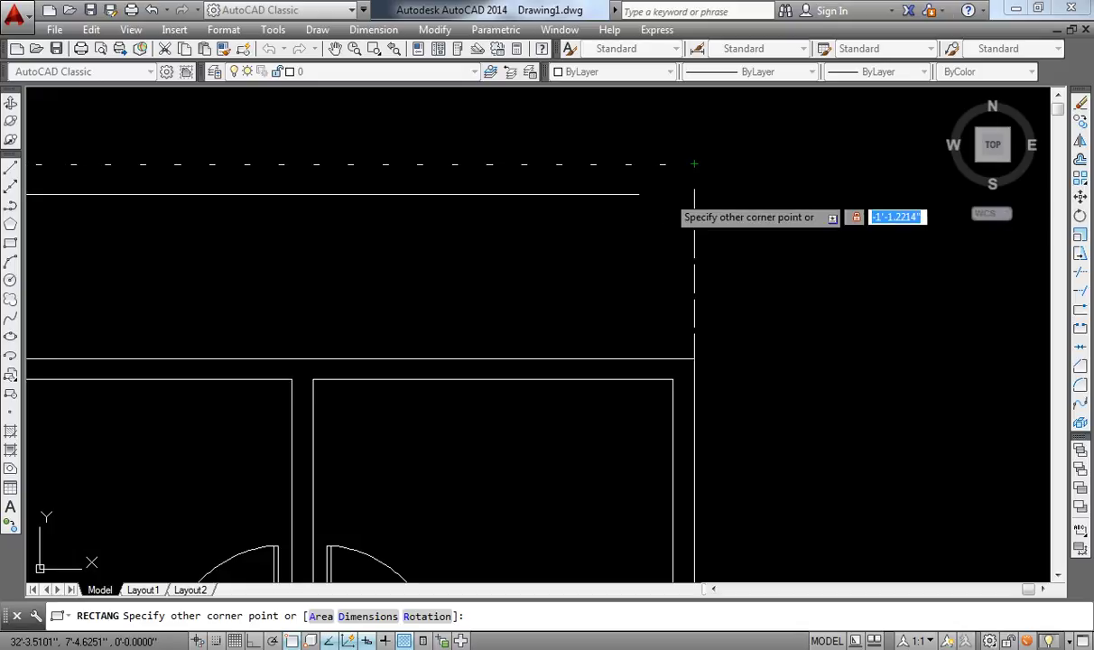
{"action": "type", "text": "-9"}
{"action": "key", "text": "Return"}
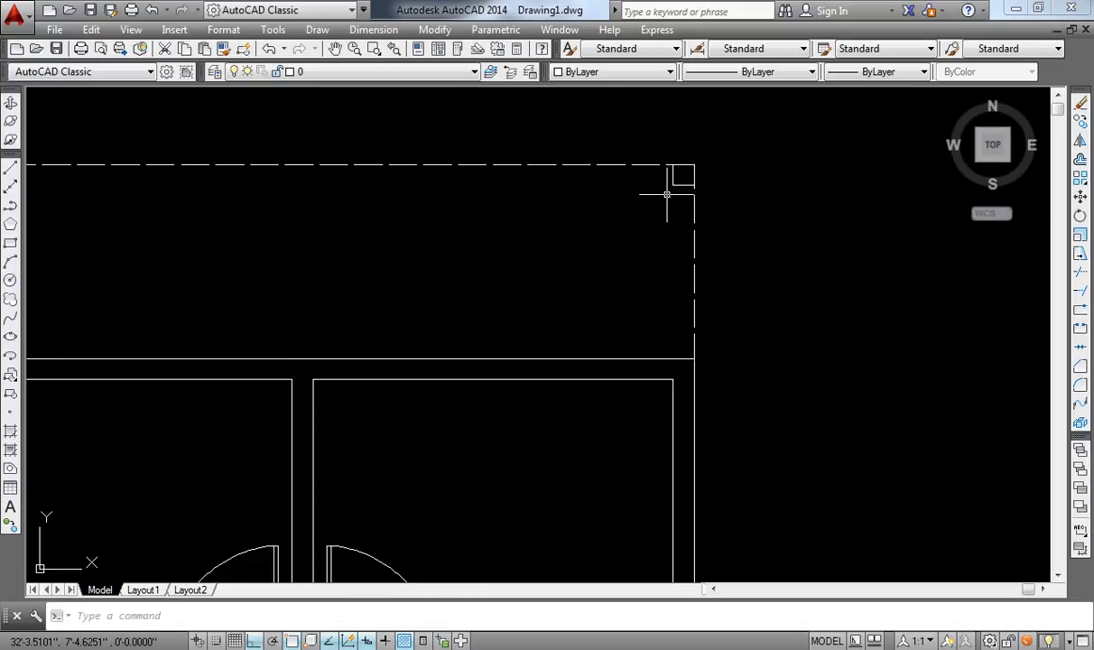
Copy the column to the middle of the dashed area's top edge
{"action": "type", "text": "co"}
{"action": "key", "text": "Return"}
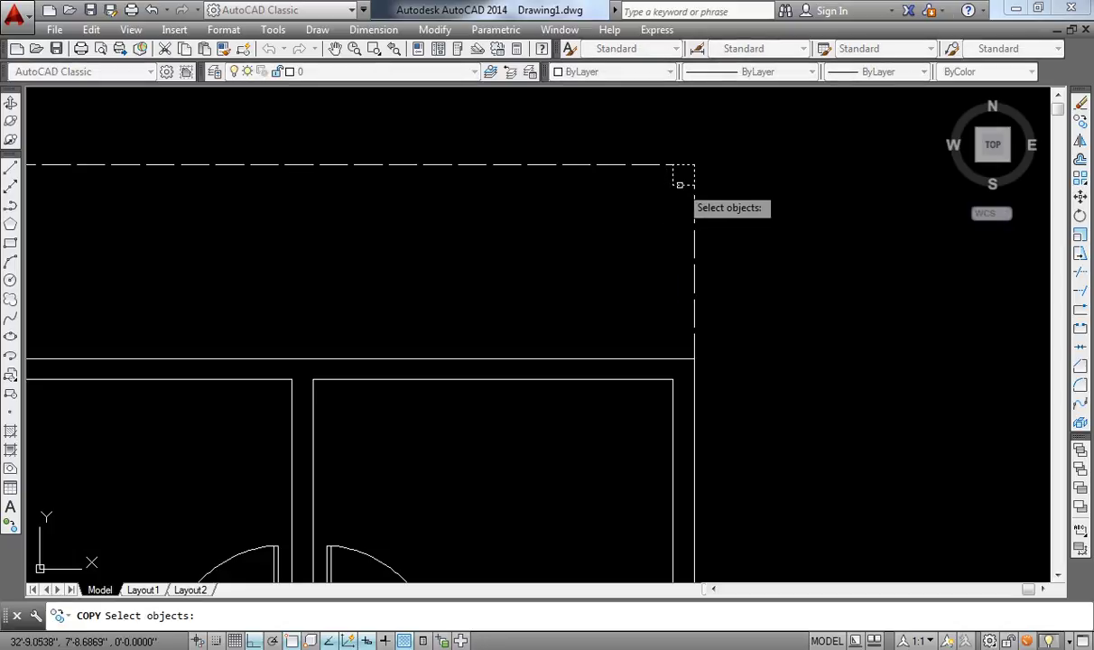
{"action": "left_click", "coordinate": [683, 172]}
{"action": "key", "text": "Return"}
{"action": "left_click", "coordinate": [683, 171]}
{"action": "scroll", "coordinate": [683, 166], "scroll_direction": "down", "scroll_amount": 4}
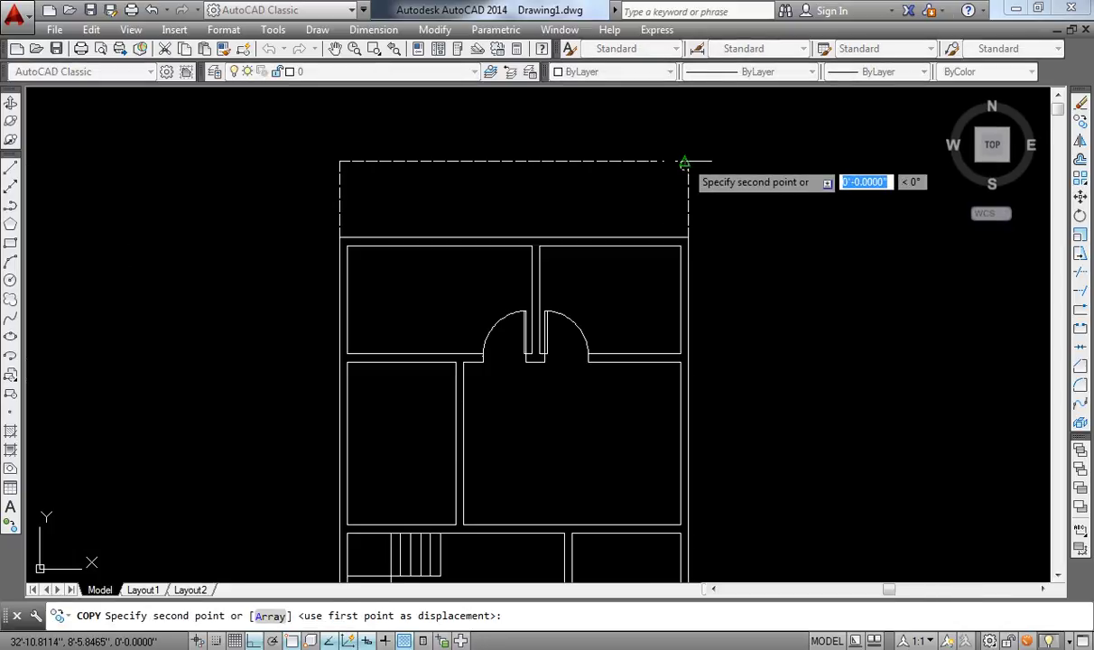
{"action": "left_click", "coordinate": [514, 165]}
{"action": "key", "text": "Return"}
{"action": "scroll", "coordinate": [496, 177], "scroll_direction": "up", "scroll_amount": 2}
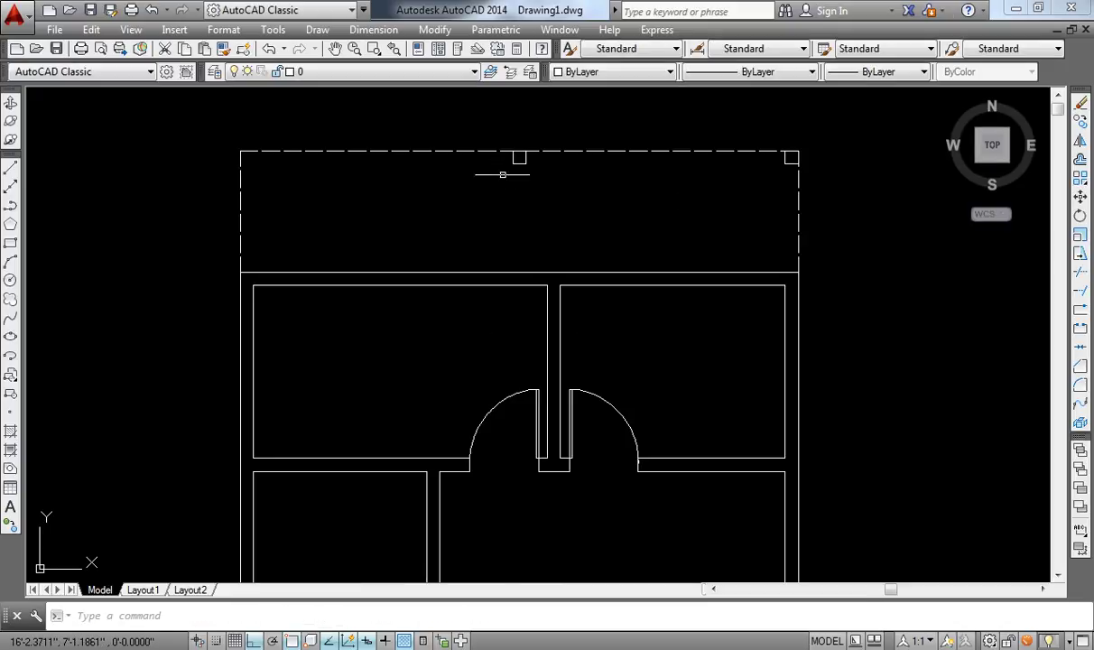
Copy the column to the dashed area's top-left corner
{"action": "type", "text": "co"}
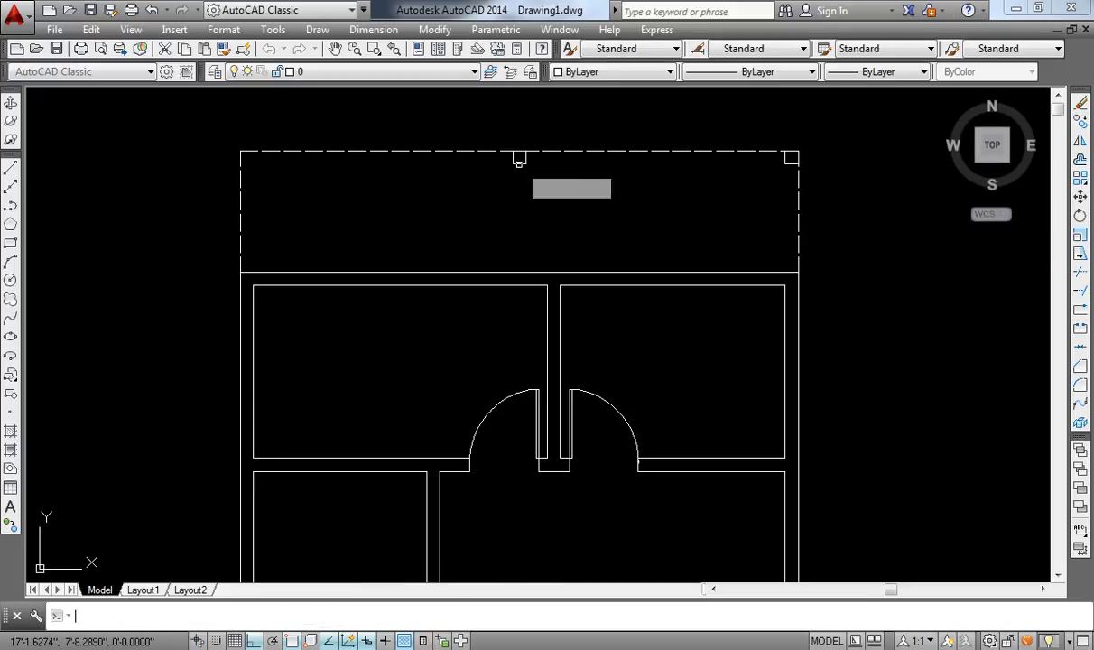
{"action": "key", "text": "Return"}
{"action": "left_click", "coordinate": [508, 125]}
{"action": "left_click", "coordinate": [581, 229]}
{"action": "key", "text": "Return"}
{"action": "scroll", "coordinate": [511, 147], "scroll_direction": "up", "scroll_amount": 3}
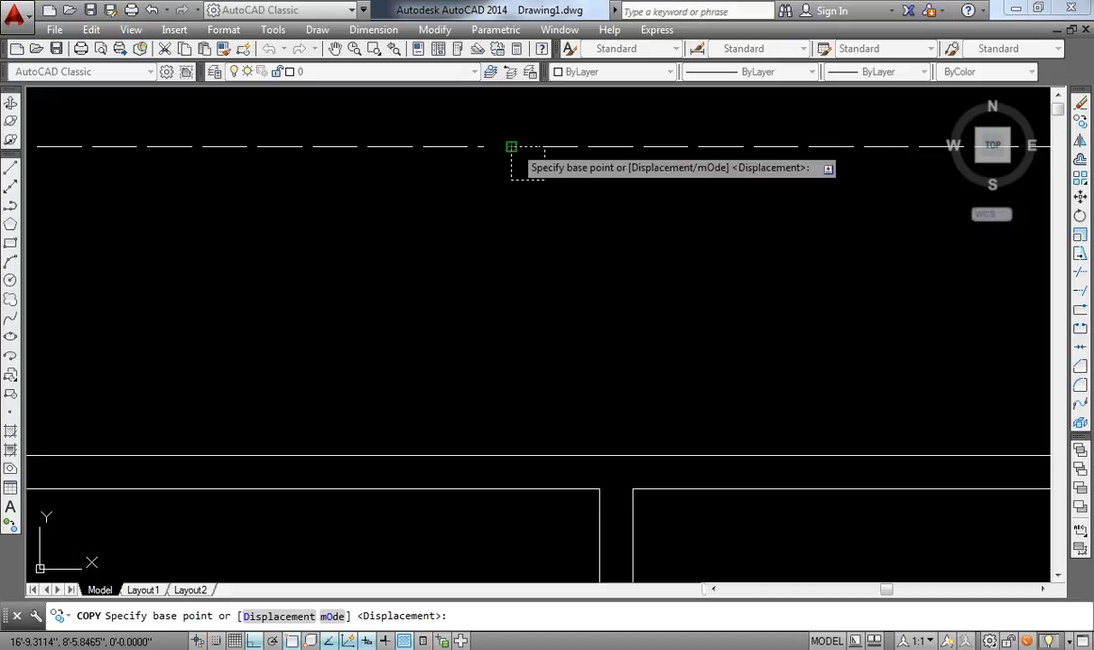
{"action": "left_click", "coordinate": [510, 147]}
{"action": "scroll", "coordinate": [510, 144], "scroll_direction": "down", "scroll_amount": 3}
{"action": "scroll", "coordinate": [242, 145], "scroll_direction": "up", "scroll_amount": 3}
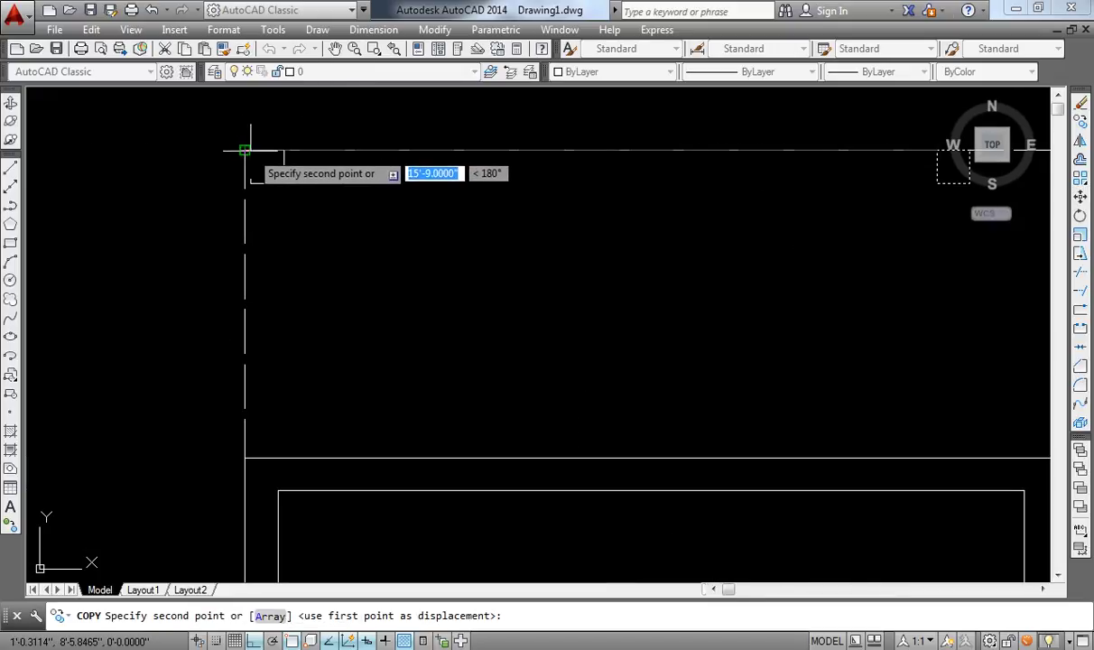
{"action": "left_click", "coordinate": [240, 145]}
{"action": "key", "text": "Return"}
{"action": "scroll", "coordinate": [402, 244], "scroll_direction": "down", "scroll_amount": 3}
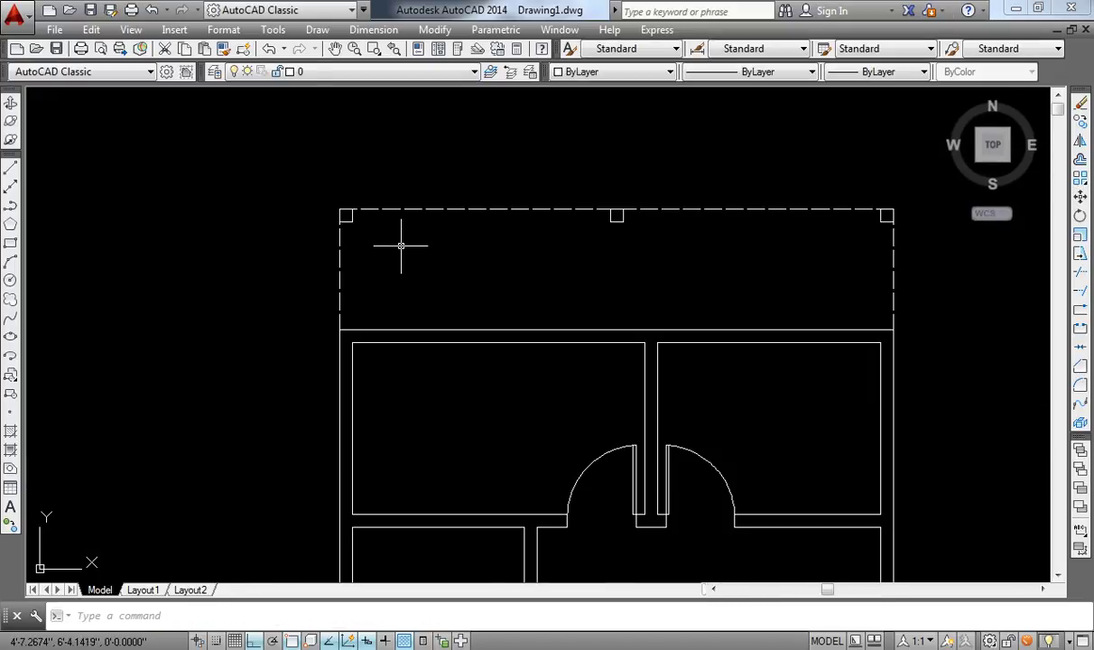
{"action": "scroll", "coordinate": [388, 225], "scroll_direction": "down", "scroll_amount": 2}
{"action": "middle_click_drag", "start_coordinate": [388, 298], "coordinate": [388, 215]}
{"action": "scroll", "coordinate": [544, 219], "scroll_direction": "up", "scroll_amount": 2}
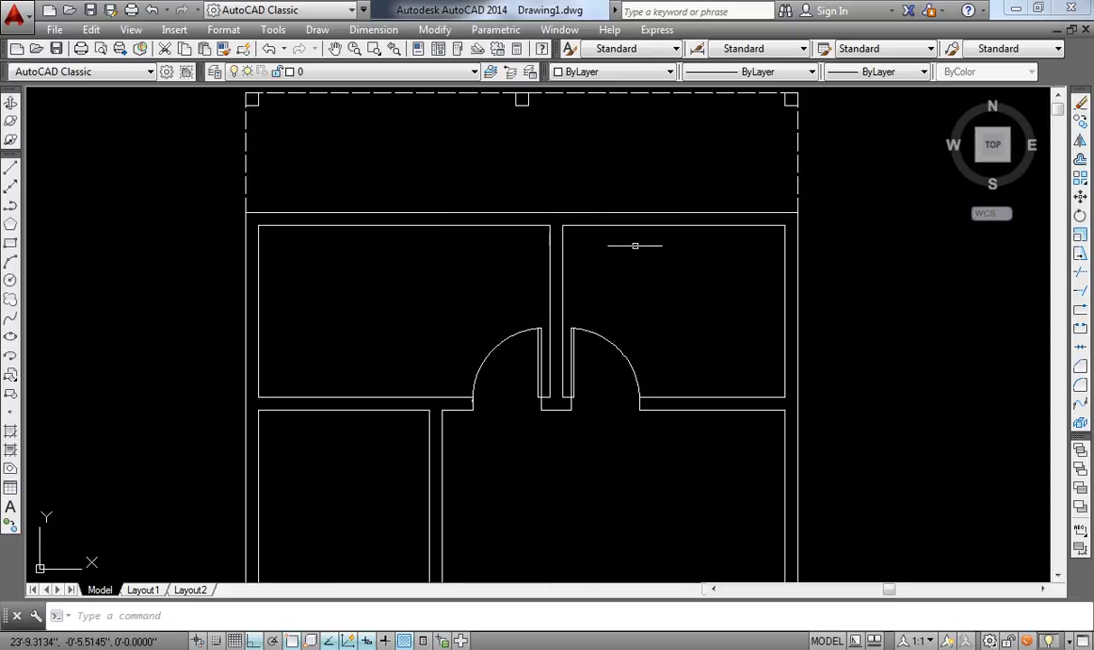
Begin offsetting wall lines with a distance of 4 at the top wall junction
{"action": "type", "text": "l"}
{"action": "scroll", "coordinate": [592, 235], "scroll_direction": "up", "scroll_amount": 2}
{"action": "key", "text": "Return"}
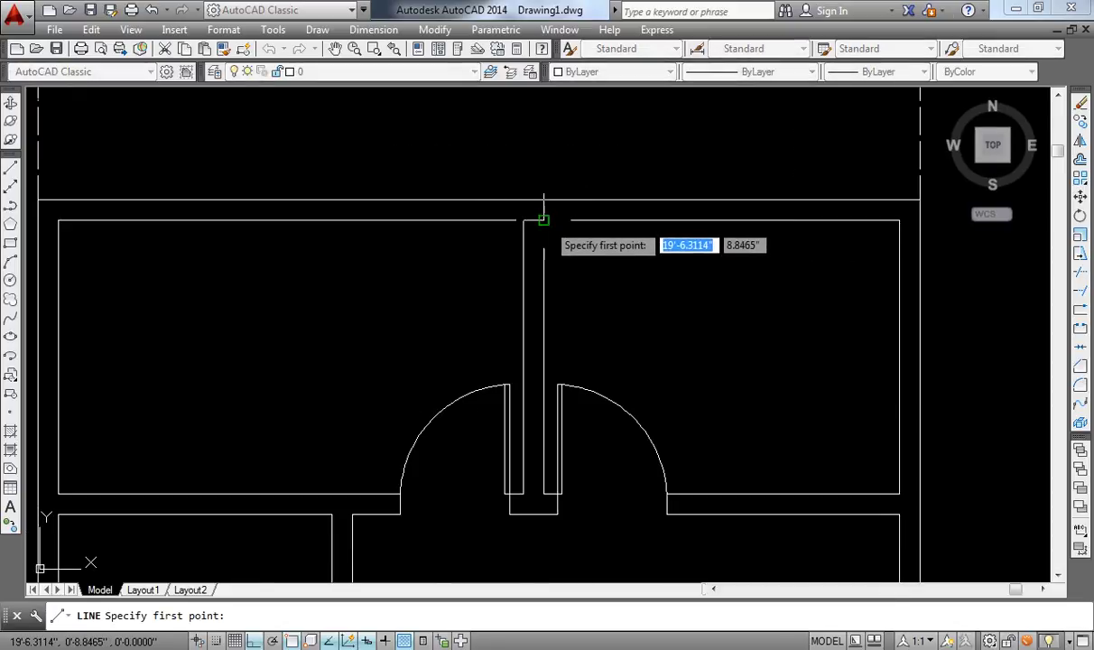
{"action": "left_click", "coordinate": [544, 220]}
{"action": "key", "text": "Escape"}
{"action": "scroll", "coordinate": [568, 215], "scroll_direction": "up", "scroll_amount": 2}
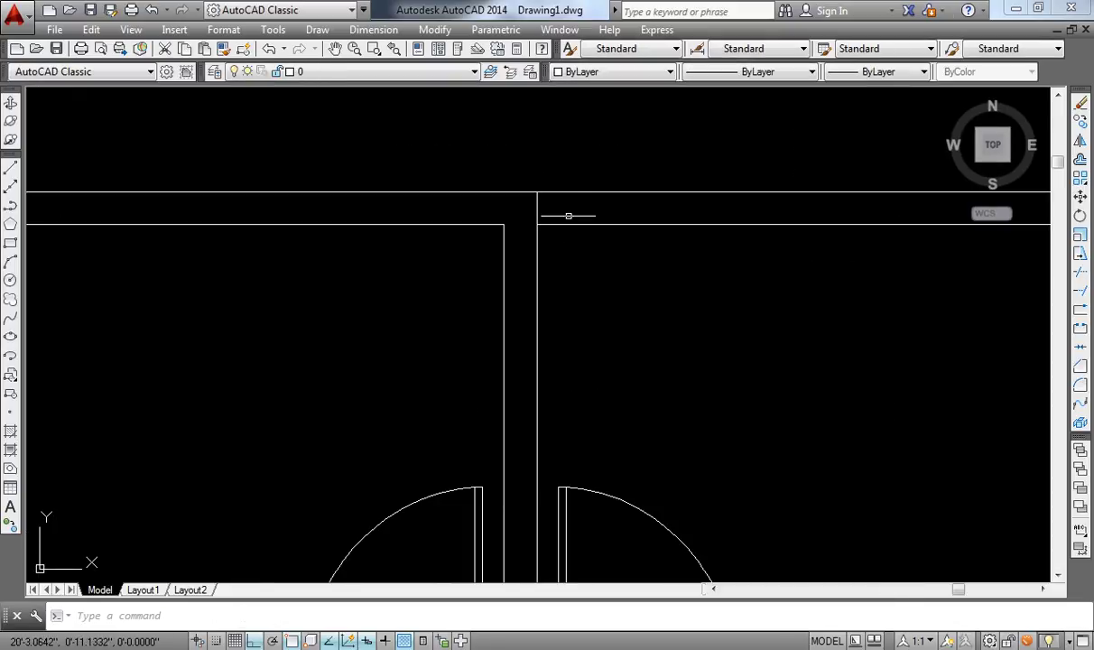
{"action": "key", "text": "Return"}
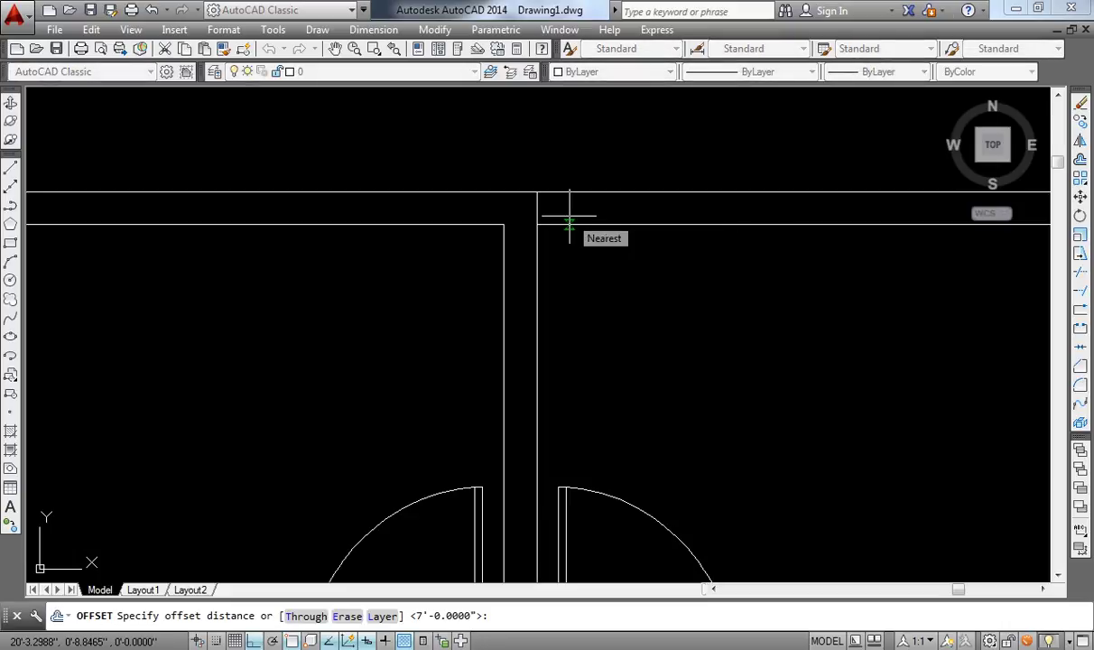
{"action": "scroll", "coordinate": [570, 217], "scroll_direction": "down", "scroll_amount": 2}
{"action": "middle_click_drag", "start_coordinate": [570, 216], "coordinate": [459, 262]}
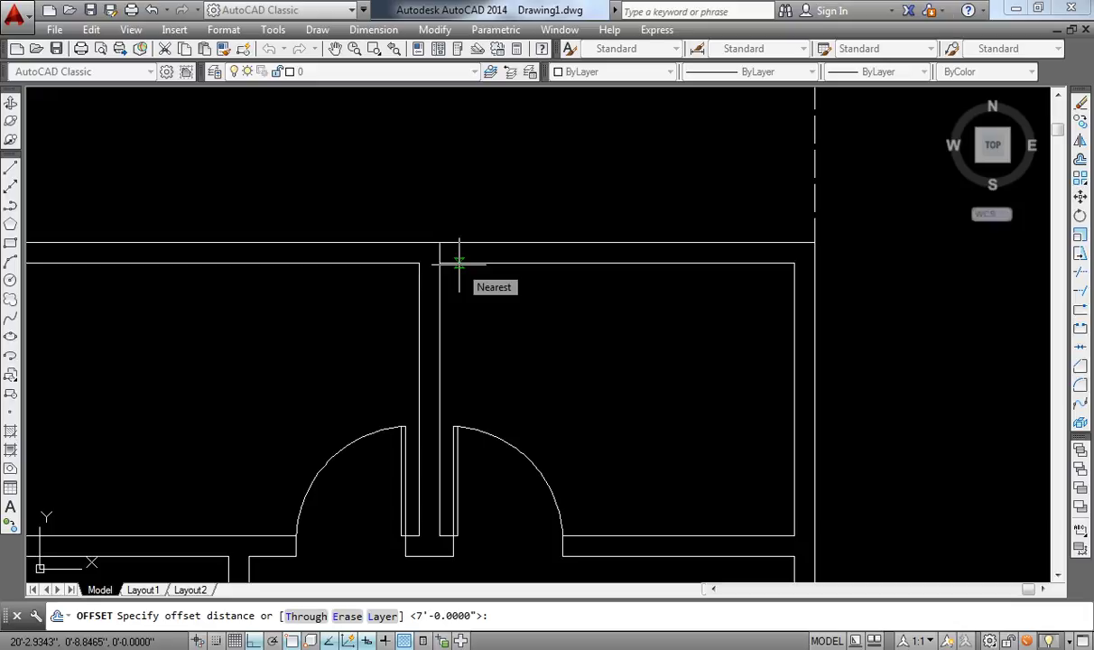
{"action": "type", "text": "4"}
{"action": "key", "text": "Return"}
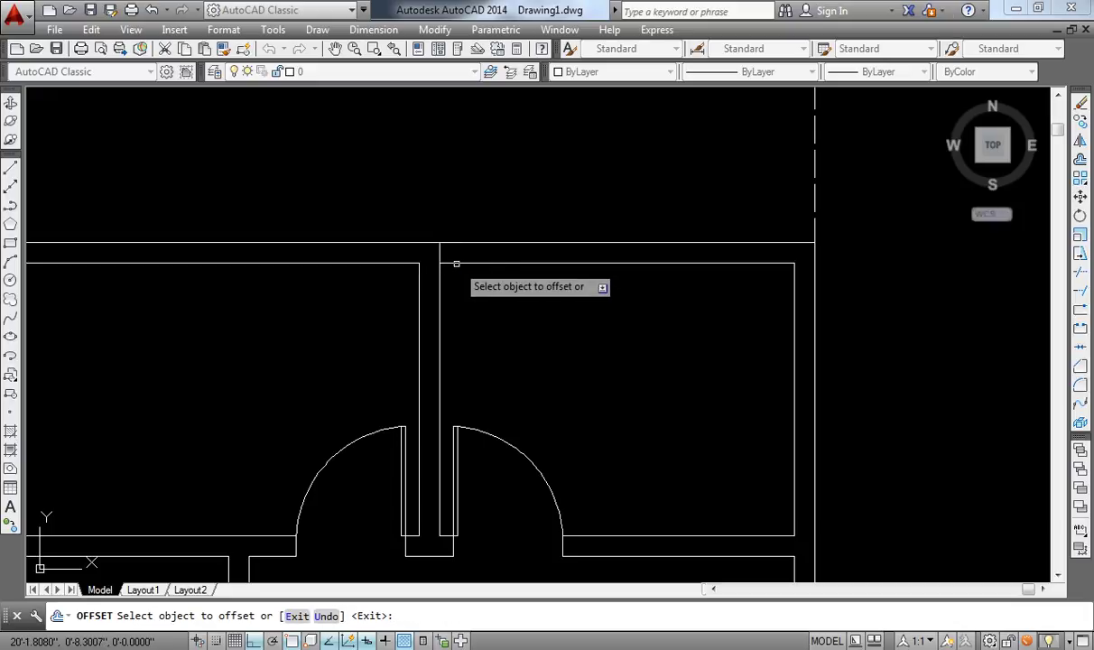
{"action": "scroll", "coordinate": [440, 250], "scroll_direction": "up", "scroll_amount": 2}
Offset the room's side wall line to the right, then delete the unwanted copy
{"action": "key", "text": "Return"}
{"action": "key", "text": "Return"}
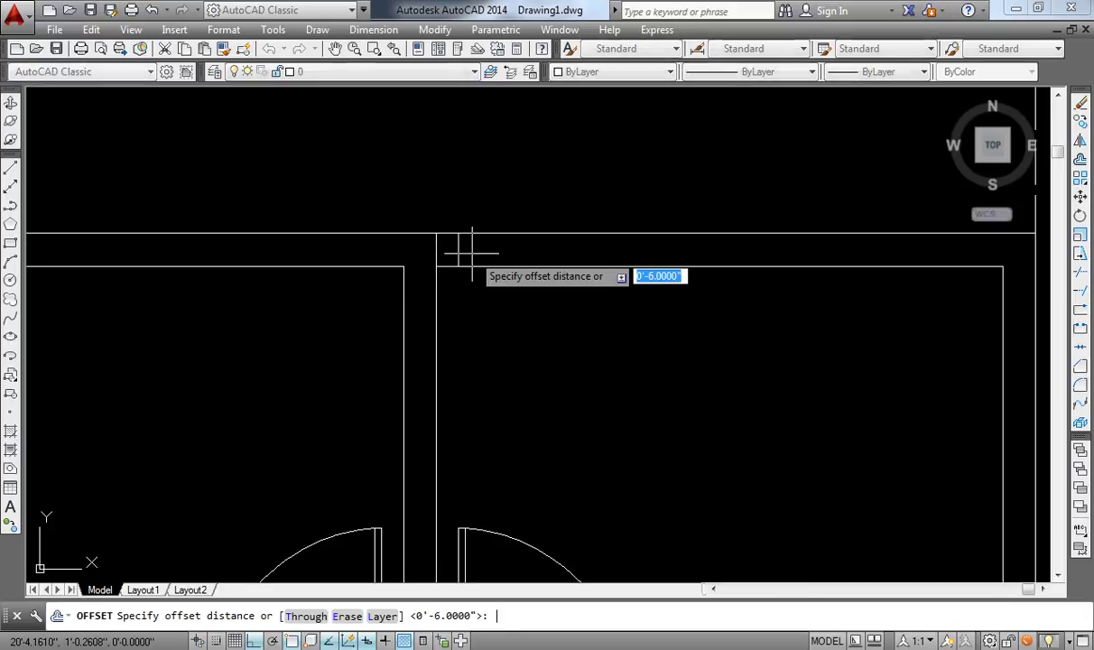
{"action": "key", "text": "Return"}
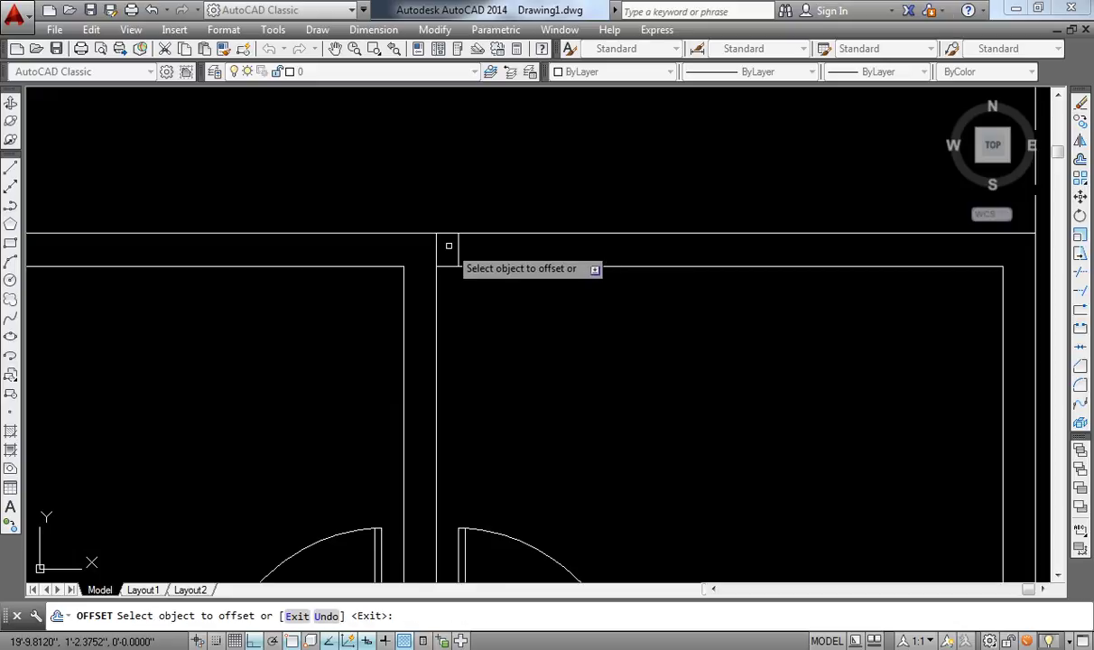
{"action": "left_click", "coordinate": [457, 246]}
{"action": "left_click", "coordinate": [560, 245]}
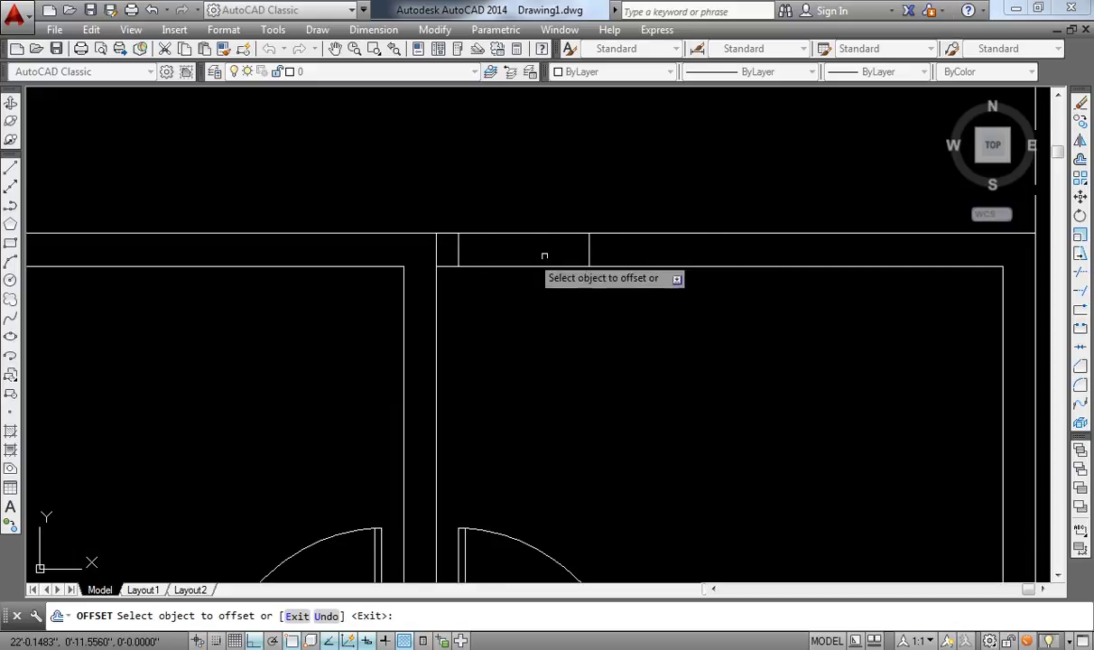
{"action": "key", "text": "Return"}
{"action": "left_click", "coordinate": [591, 252]}
{"action": "key", "text": "Delete"}
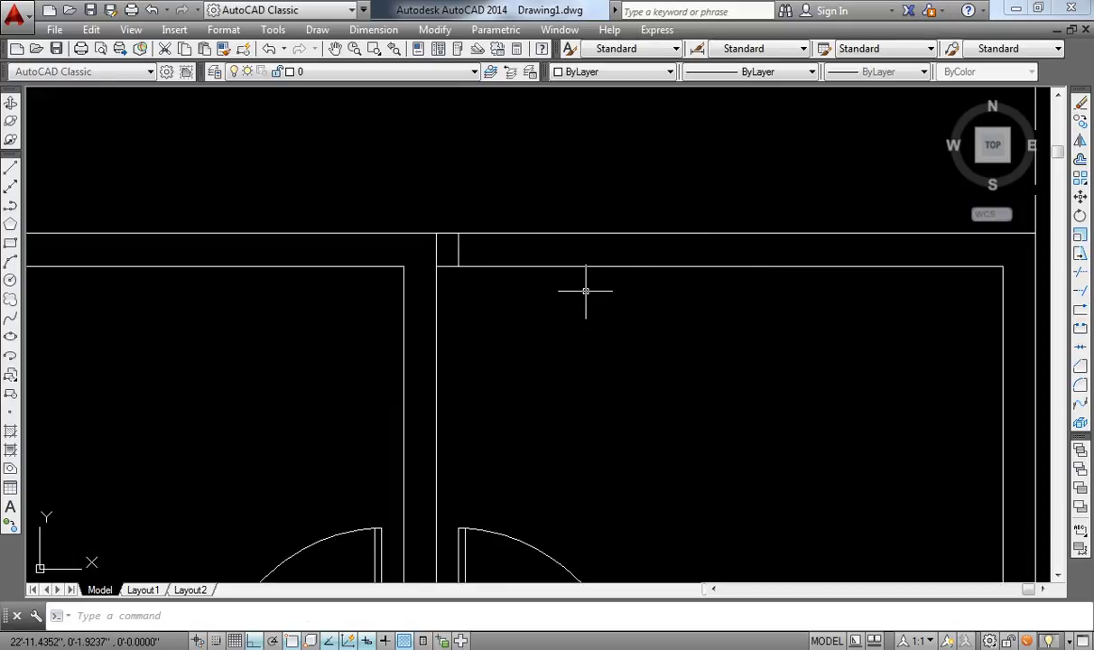
Offset the vertical line 4 to the right as the second window edge
{"action": "type", "text": "o"}
{"action": "key", "text": "Return"}
{"action": "type", "text": "4"}
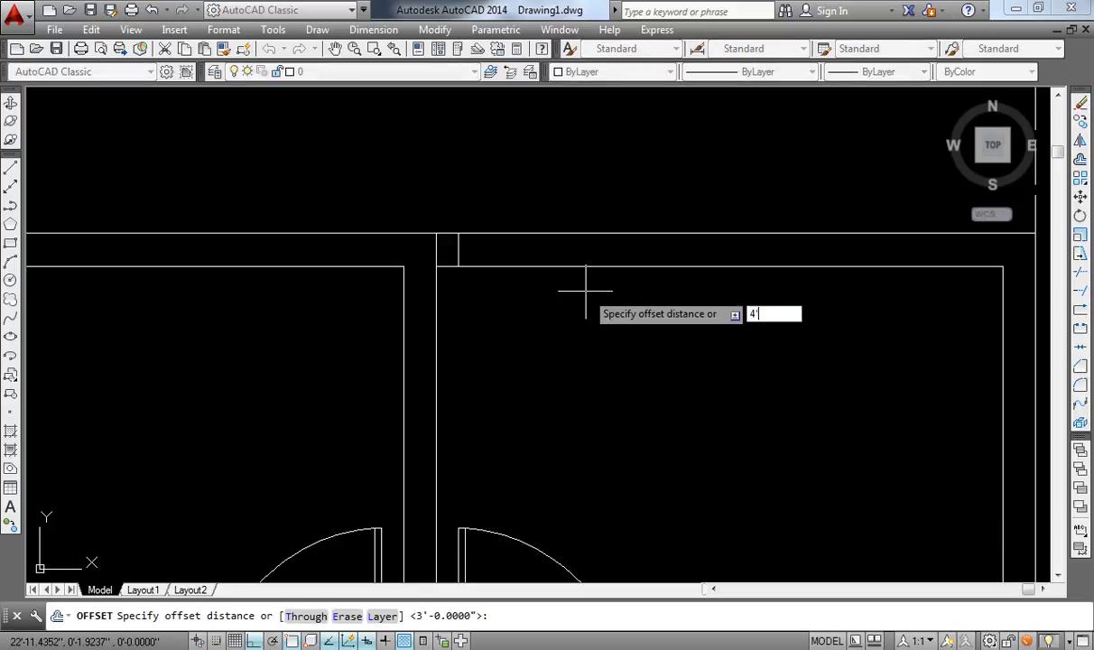
{"action": "key", "text": "Return"}
{"action": "left_click", "coordinate": [457, 244]}
{"action": "left_click", "coordinate": [463, 253]}
{"action": "key", "text": "Return"}
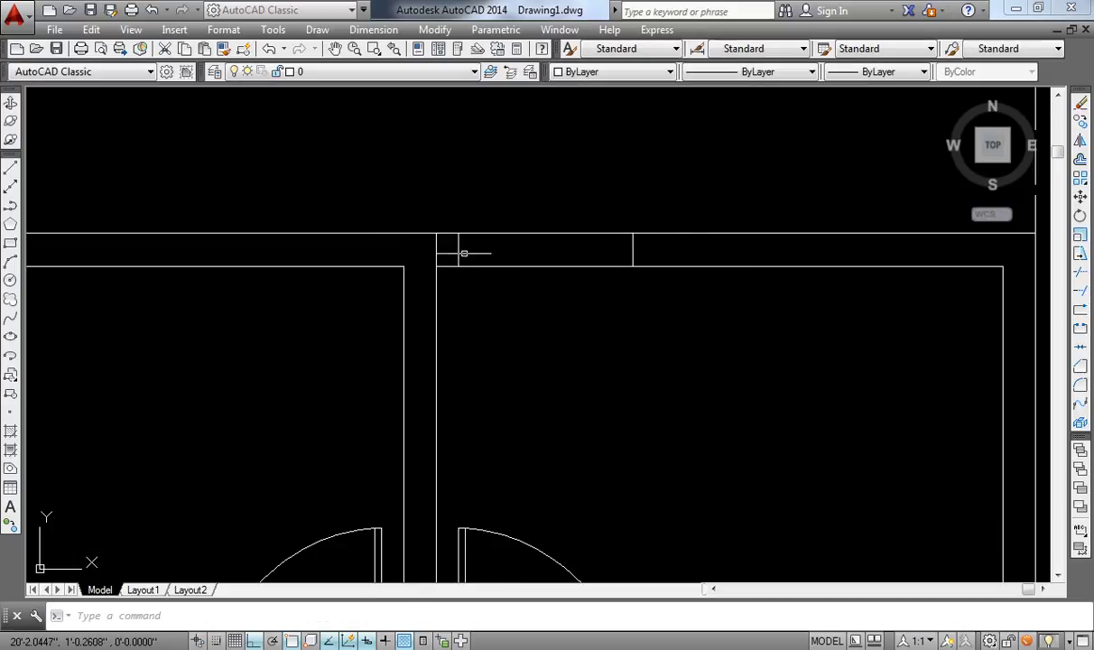
Erase the extra vertical wall line at the window opening
{"action": "left_click", "coordinate": [436, 250]}
{"action": "type", "text": "e"}
{"action": "type", "text": "r"}
{"action": "key", "text": "Return"}
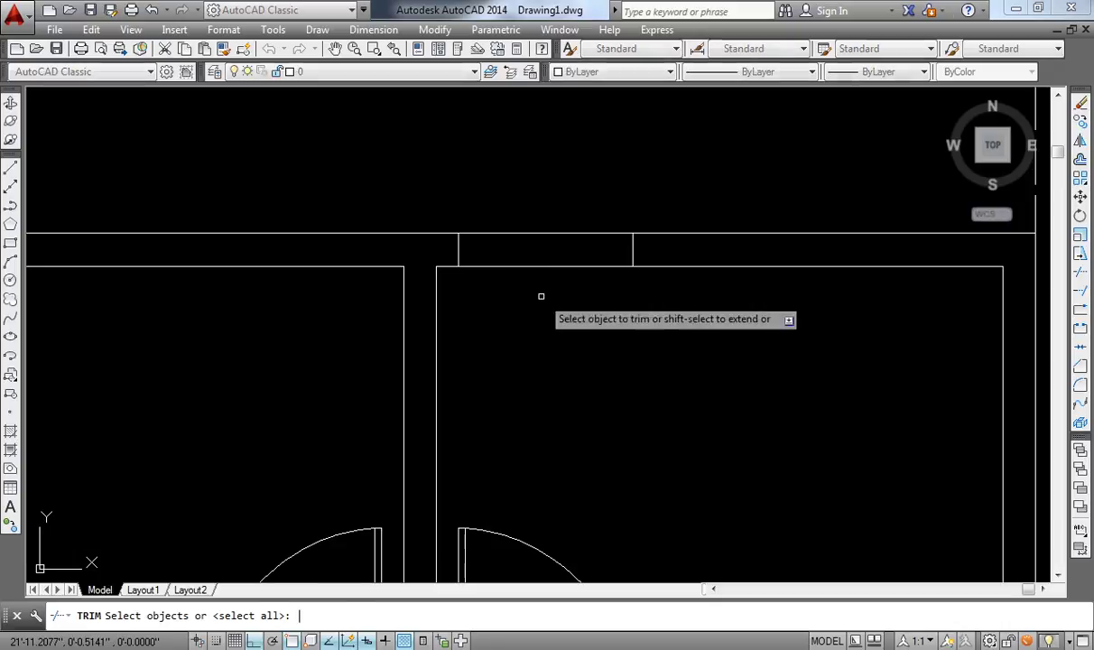
{"action": "key", "text": "Return"}
{"action": "key", "text": "Escape"}
{"action": "scroll", "coordinate": [508, 281], "scroll_direction": "down", "scroll_amount": 2}
{"action": "scroll", "coordinate": [500, 267], "scroll_direction": "up", "scroll_amount": 2}
{"action": "type", "text": "rec"}
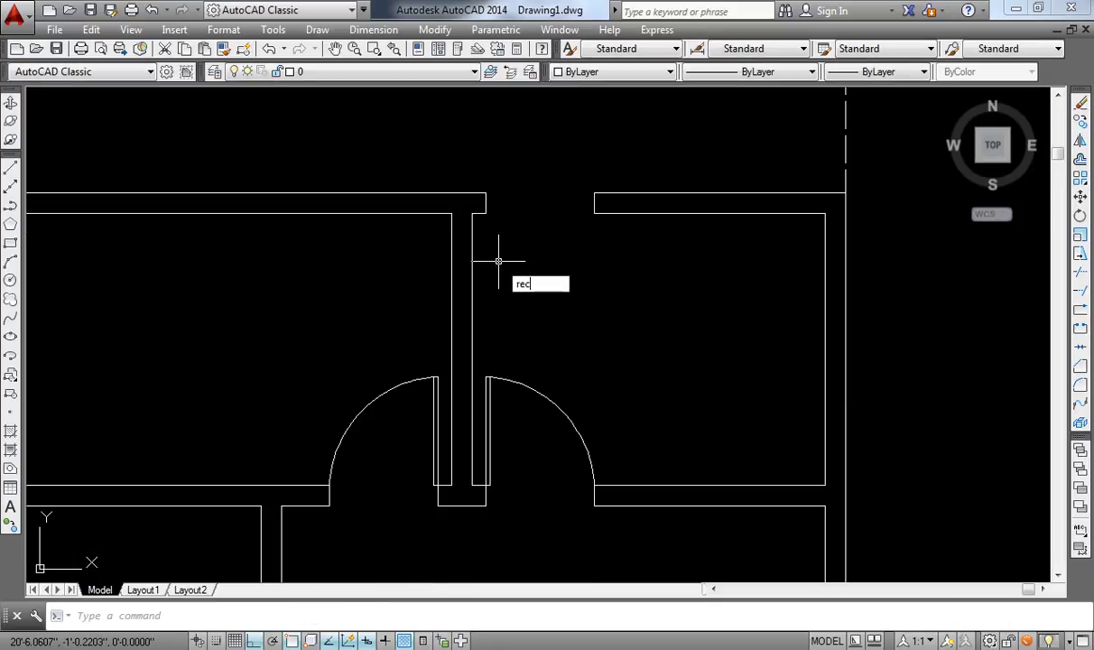
Draw a 2 by -4' door leaf rectangle at the top-wall opening's corner
{"action": "key", "text": "Return"}
{"action": "left_click", "coordinate": [485, 214]}
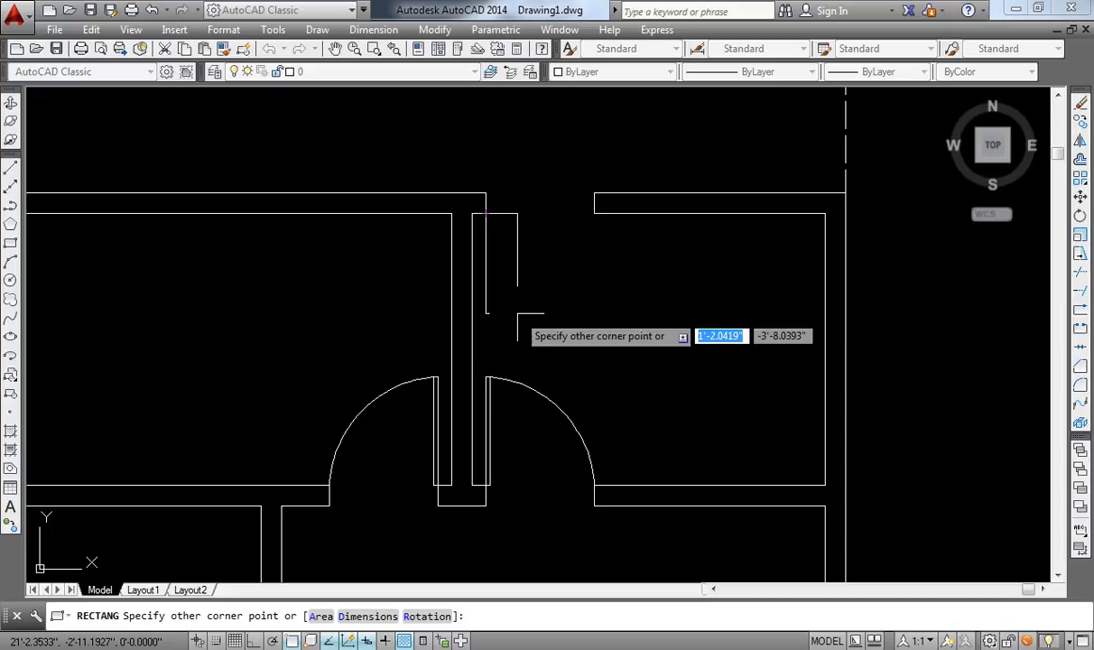
{"action": "type", "text": "2"}
{"action": "key", "text": "Tab"}
{"action": "type", "text": "-4'"}
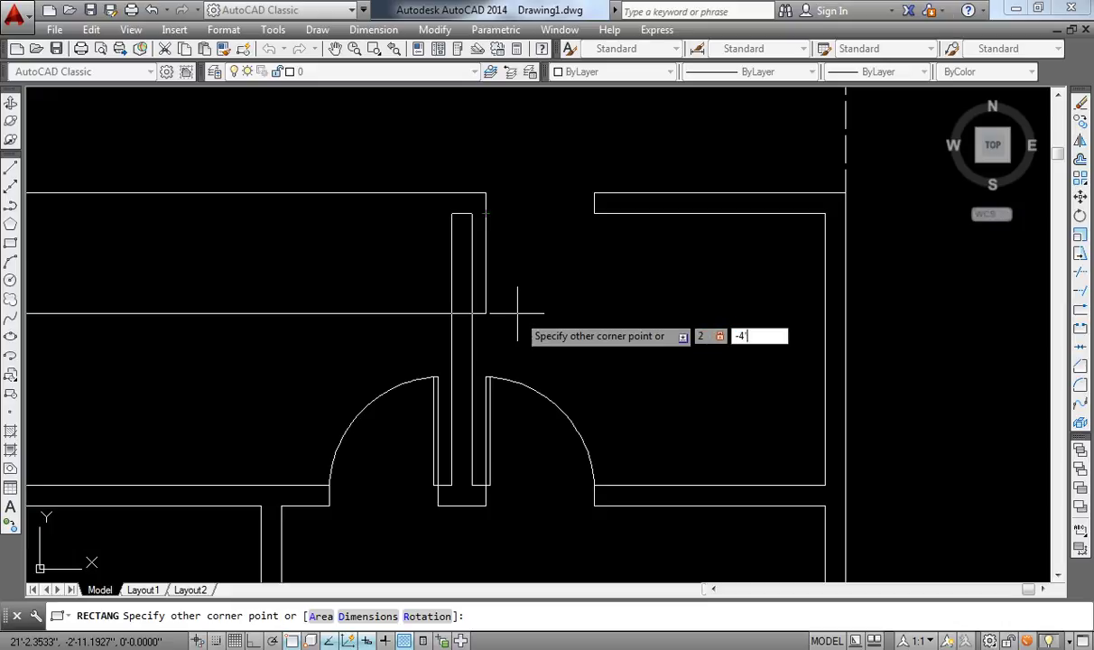
{"action": "key", "text": "Return"}
{"action": "scroll", "coordinate": [505, 254], "scroll_direction": "up", "scroll_amount": 2}
{"action": "type", "text": "c"}
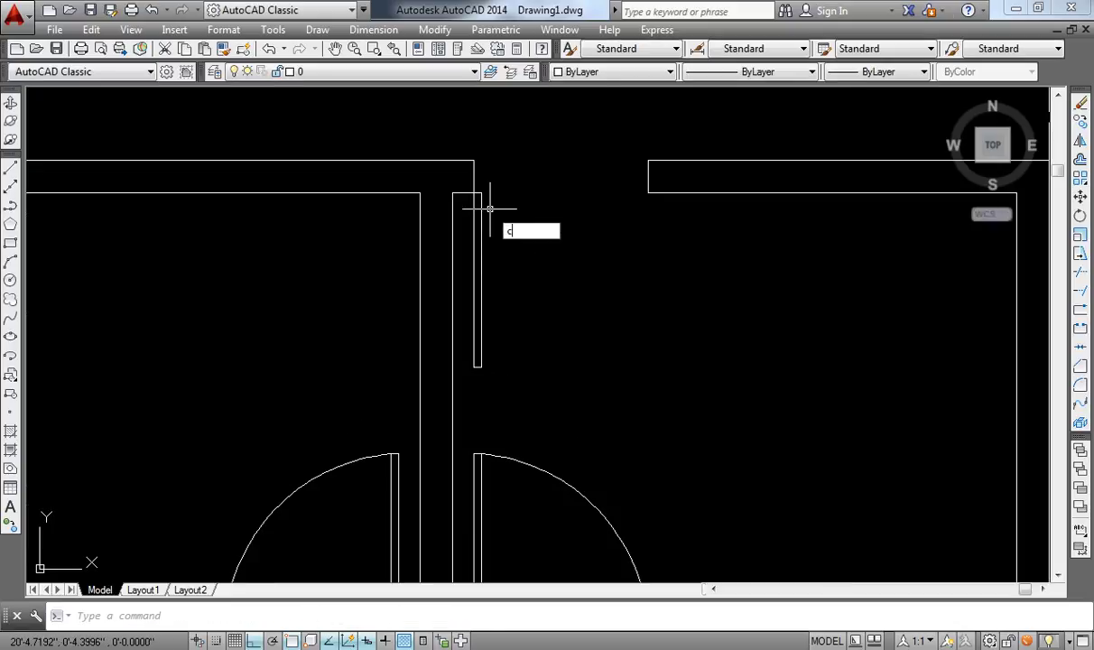
Draw a circle from the wall corner to the opposite wall and trim it back toward a quarter arc
{"action": "key", "text": "Return"}
{"action": "left_click", "coordinate": [474, 192]}
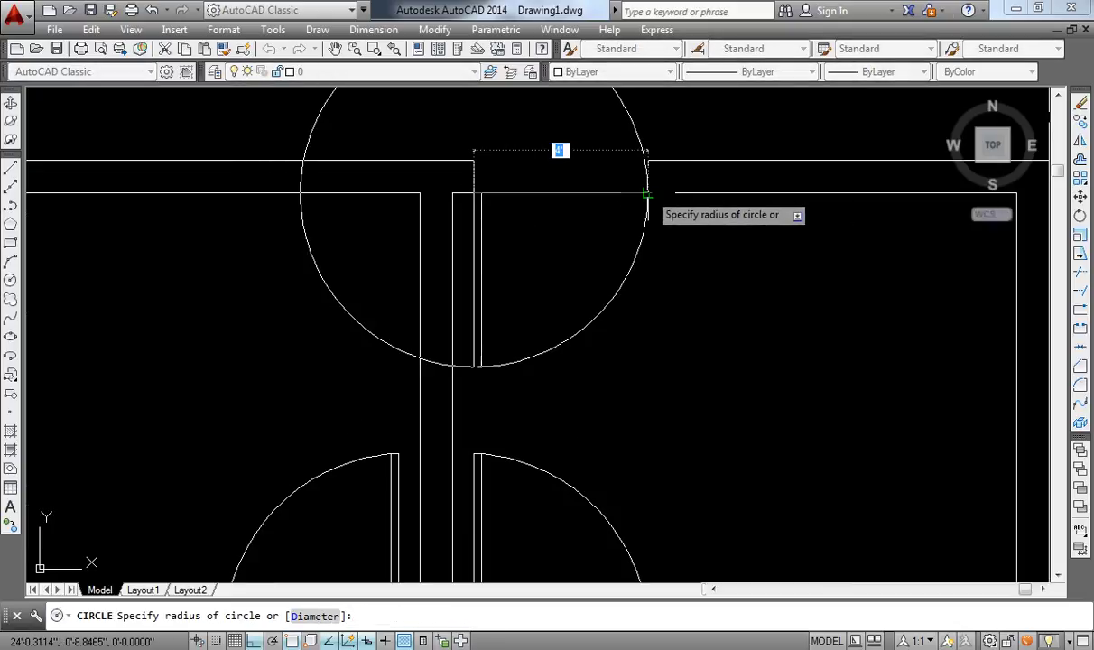
{"action": "left_click", "coordinate": [646, 192]}
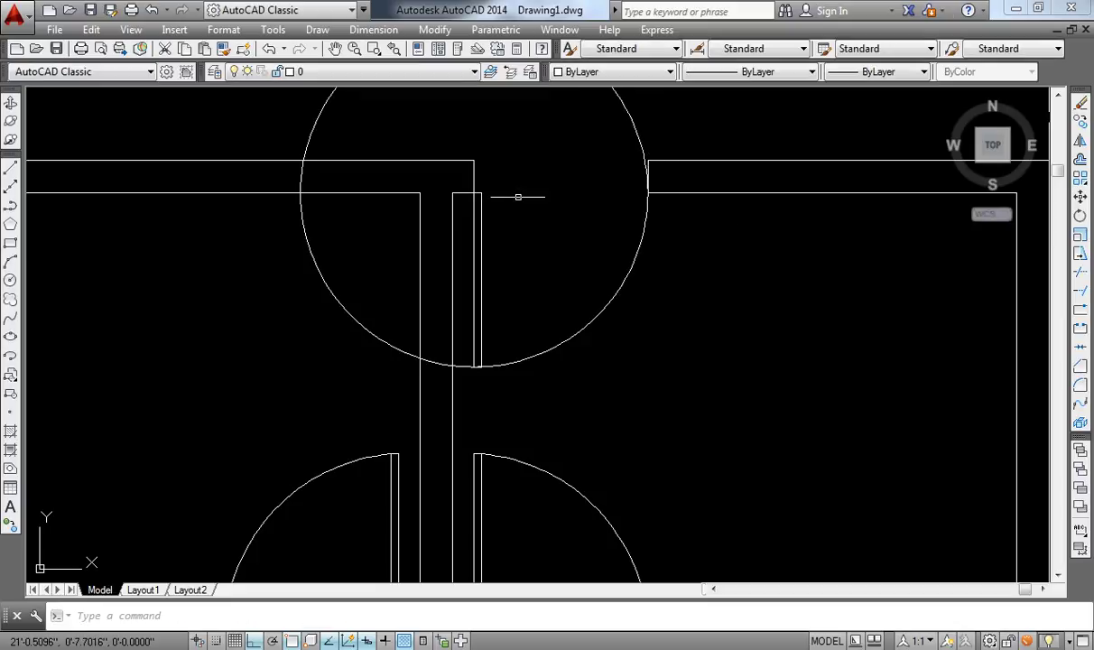
{"action": "type", "text": "tr"}
{"action": "key", "text": "Return"}
{"action": "key", "text": "Return"}
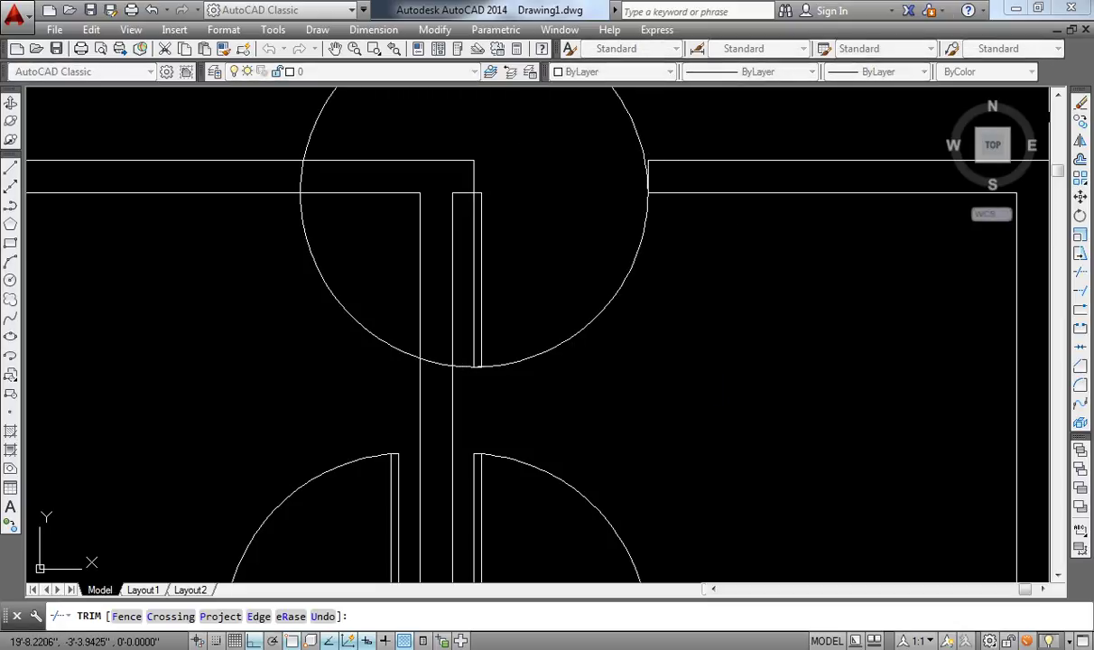
{"action": "left_click", "coordinate": [460, 365]}
{"action": "left_click", "coordinate": [464, 346]}
{"action": "left_click", "coordinate": [643, 115]}
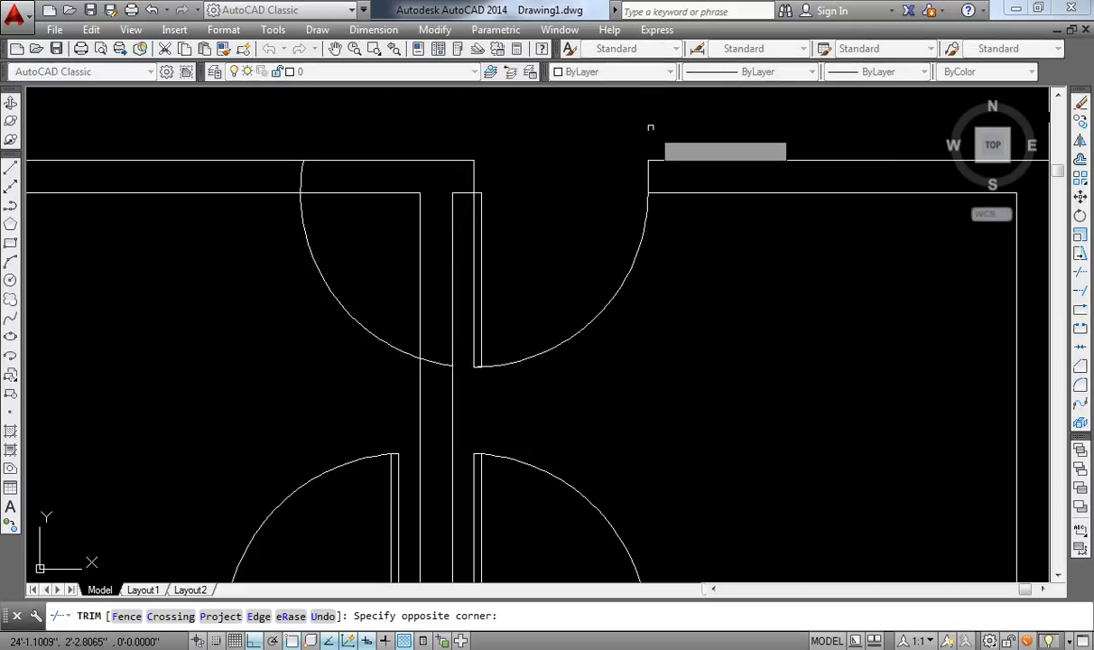
{"action": "scroll", "coordinate": [645, 126], "scroll_direction": "down", "scroll_amount": 2}
{"action": "key", "text": "Escape"}
Erase the leftover upper-left arc so only the quarter-circle door swing remains
{"action": "left_click", "coordinate": [457, 239]}
{"action": "type", "text": "e"}
{"action": "key", "text": "Return"}
{"action": "middle_click_drag", "start_coordinate": [468, 208], "coordinate": [565, 236]}
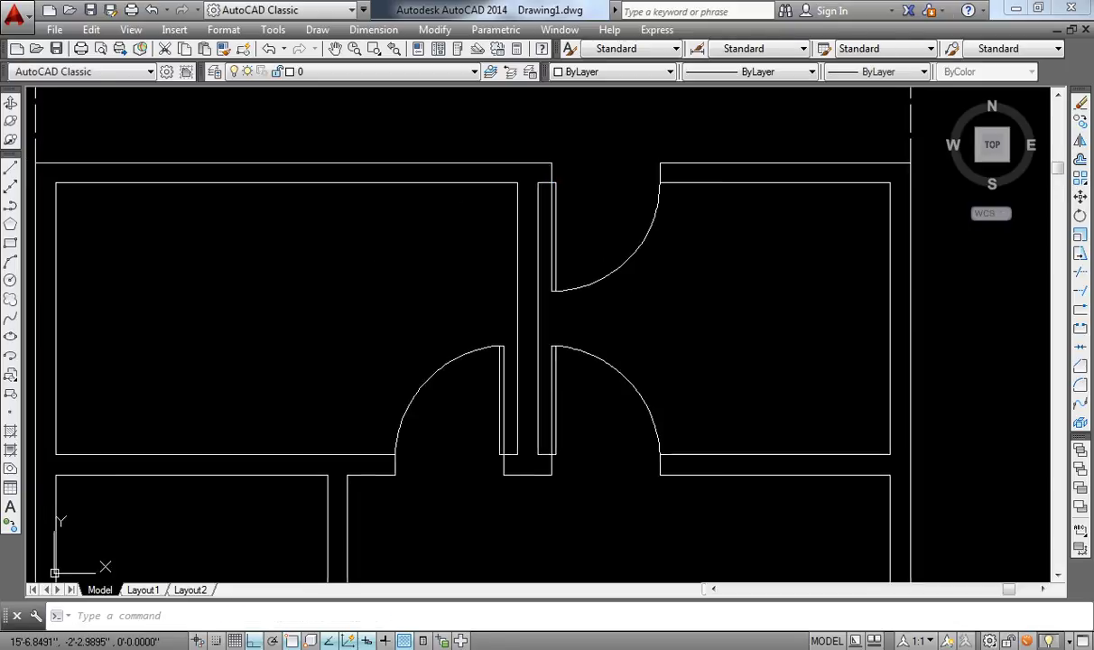
{"action": "middle_click_drag", "start_coordinate": [484, 223], "coordinate": [569, 232]}
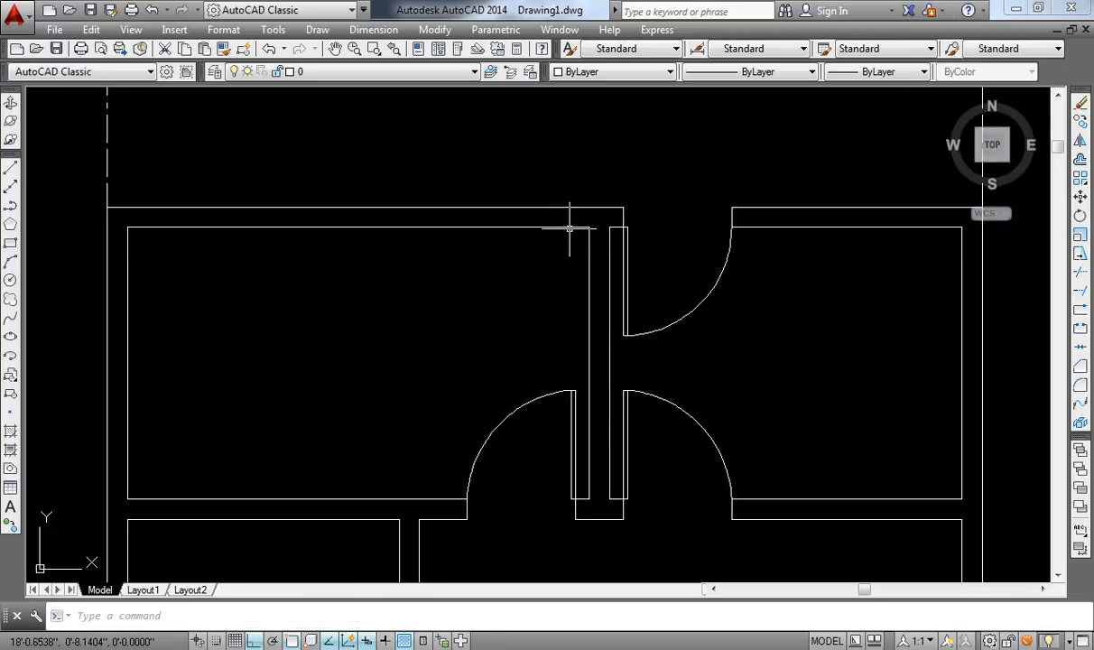
{"action": "scroll", "coordinate": [568, 232], "scroll_direction": "up", "scroll_amount": 1}
{"action": "scroll", "coordinate": [585, 225], "scroll_direction": "up", "scroll_amount": 1}
{"action": "scroll", "coordinate": [527, 281], "scroll_direction": "down", "scroll_amount": 2}
{"action": "scroll", "coordinate": [526, 282], "scroll_direction": "up", "scroll_amount": 1}
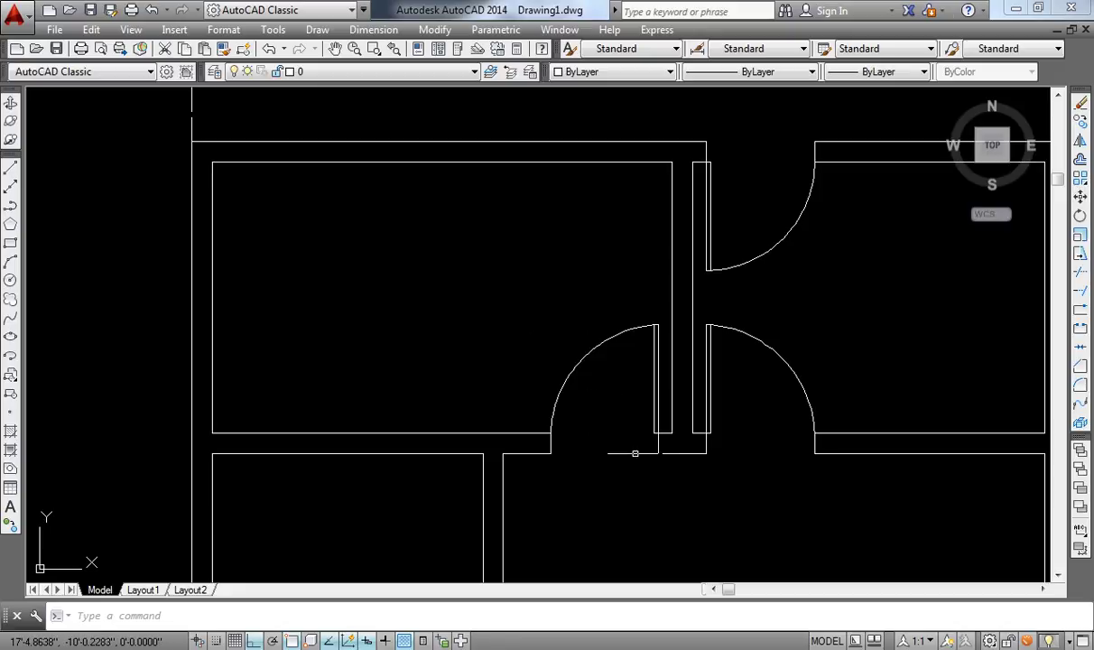
Draw a line across the end of the vertical wall at its corner
{"action": "scroll", "coordinate": [629, 461], "scroll_direction": "down", "scroll_amount": 3}
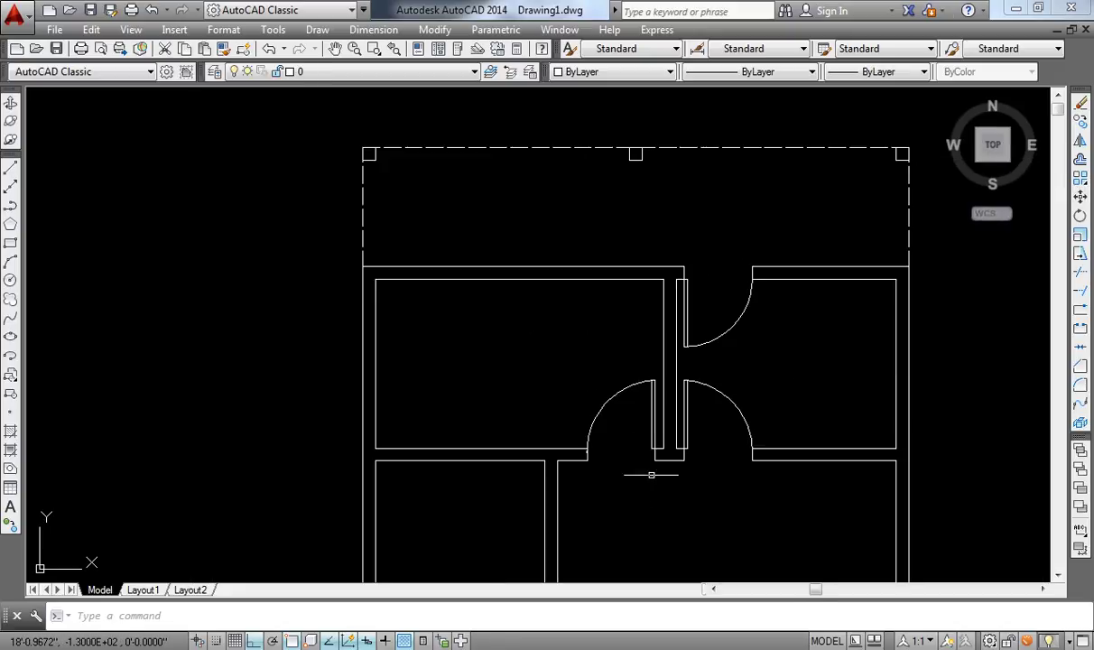
{"action": "scroll", "coordinate": [654, 477], "scroll_direction": "up", "scroll_amount": 2}
{"action": "middle_click_drag", "start_coordinate": [654, 477], "coordinate": [577, 276]}
{"action": "scroll", "coordinate": [476, 286], "scroll_direction": "up", "scroll_amount": 4}
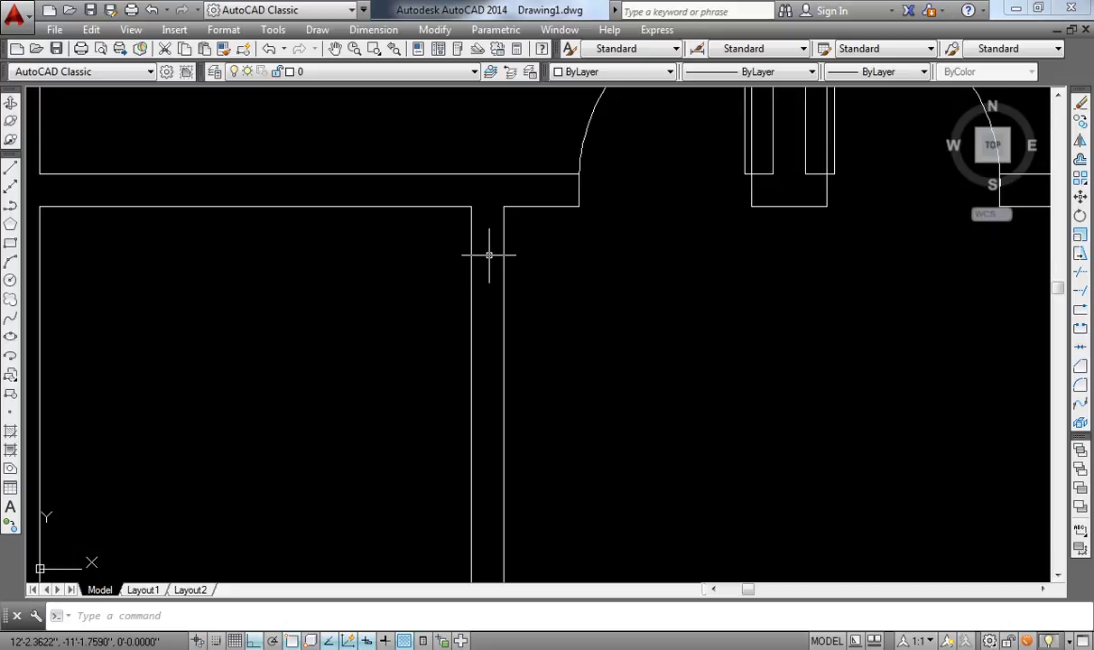
{"action": "type", "text": "l"}
{"action": "key", "text": "Return"}
{"action": "left_click", "coordinate": [471, 207]}
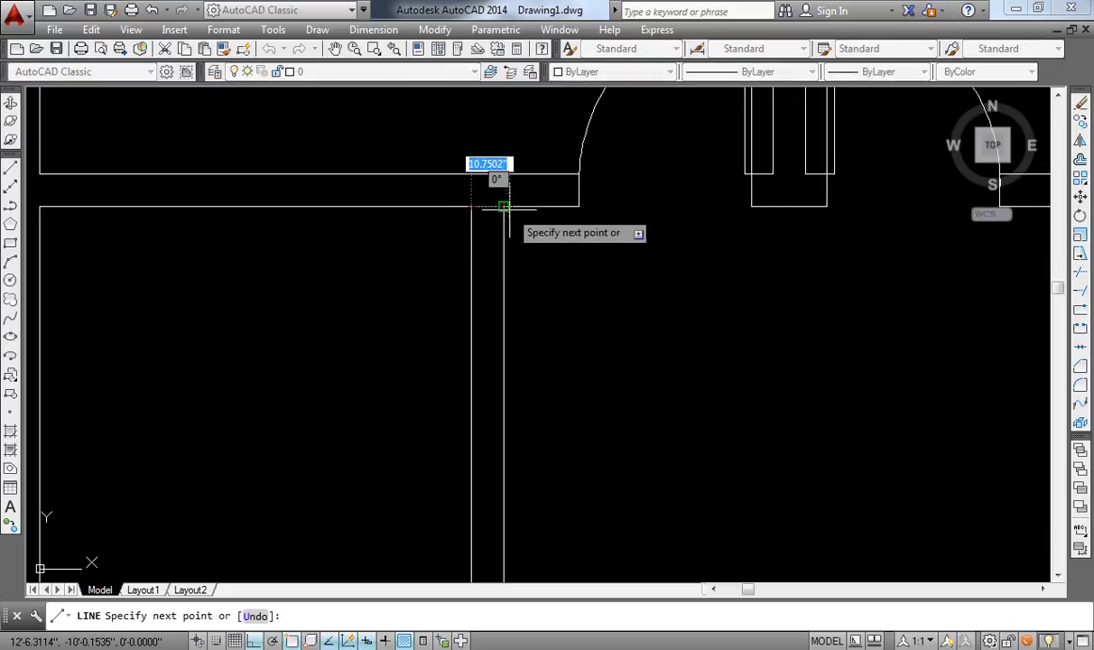
{"action": "left_click", "coordinate": [502, 207]}
{"action": "key", "text": "Return"}
Offset the wall-end line 4 down the wall, then offset that copy 4' further down
{"action": "type", "text": "o"}
{"action": "key", "text": "Return"}
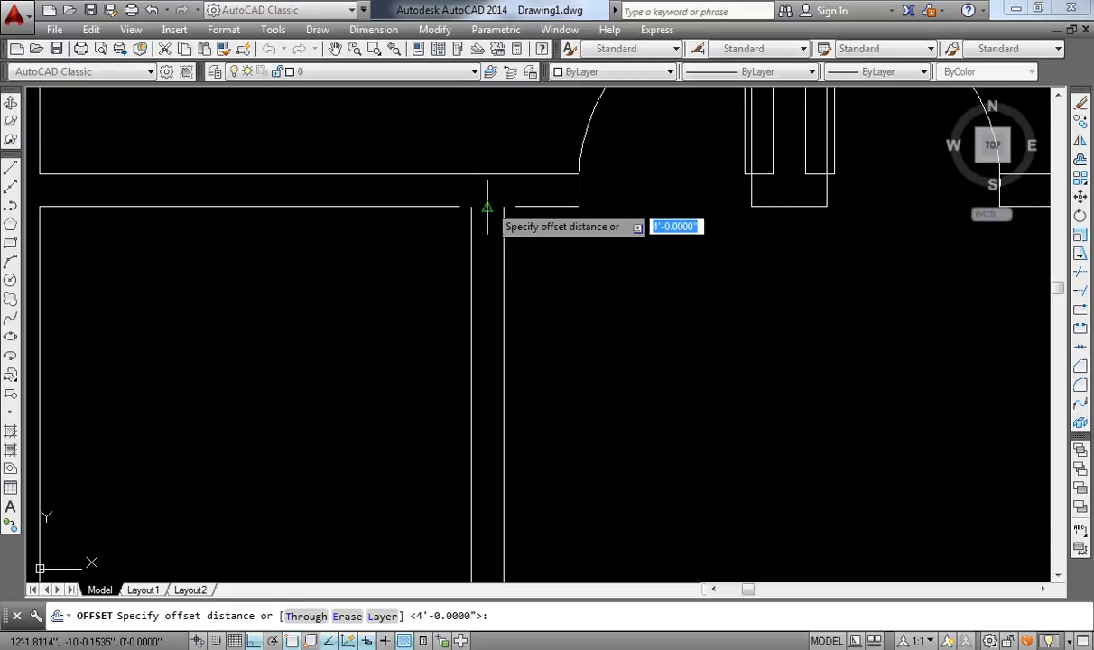
{"action": "type", "text": "4"}
{"action": "key", "text": "Return"}
{"action": "left_click", "coordinate": [484, 210]}
{"action": "left_click", "coordinate": [485, 250]}
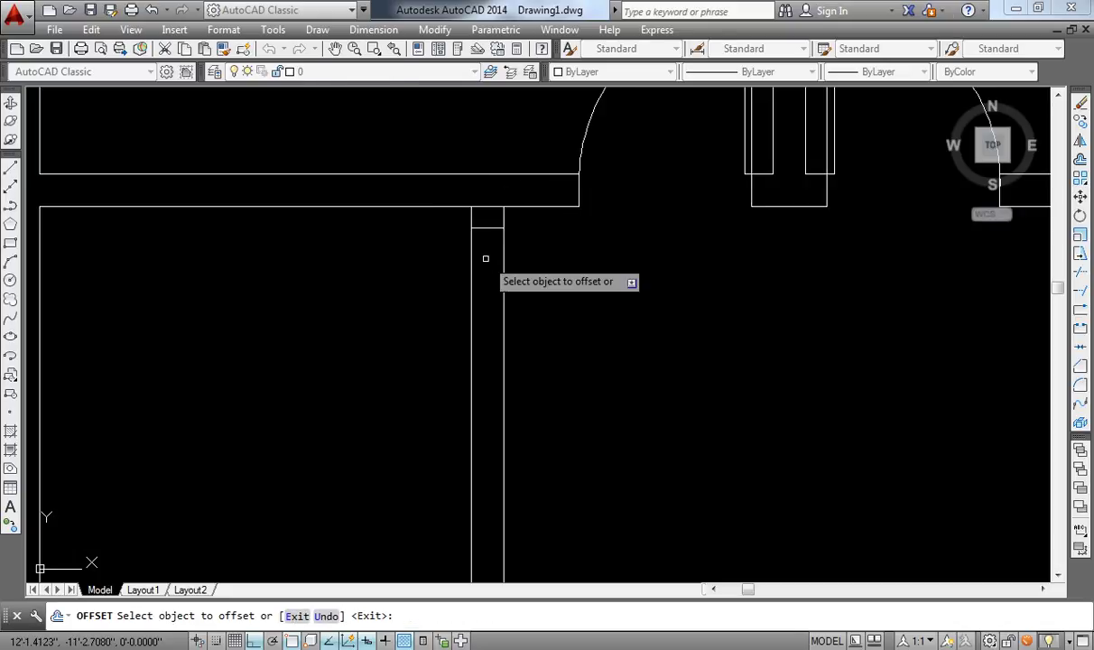
{"action": "key", "text": "Return"}
{"action": "key", "text": "Return"}
{"action": "type", "text": "4"}
{"action": "key", "text": "Return"}
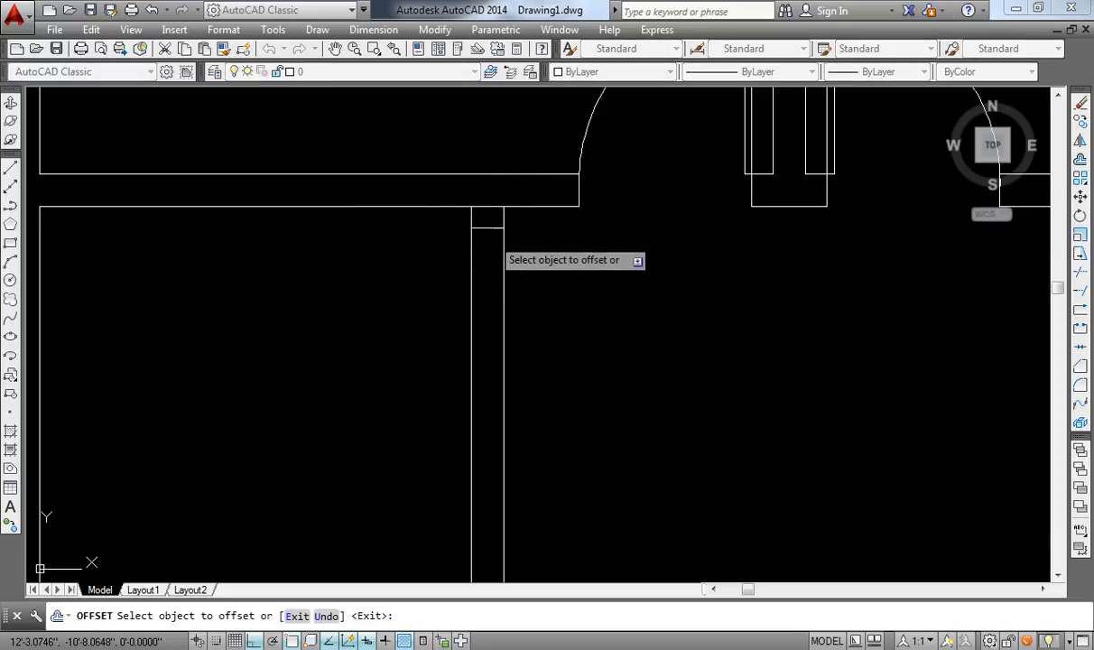
{"action": "left_click", "coordinate": [487, 229]}
{"action": "left_click", "coordinate": [519, 287]}
{"action": "key", "text": "Return"}
Trim both wall lines between the offsets and delete the leftover stub line
{"action": "type", "text": "r"}
{"action": "key", "text": "Return"}
{"action": "key", "text": "Return"}
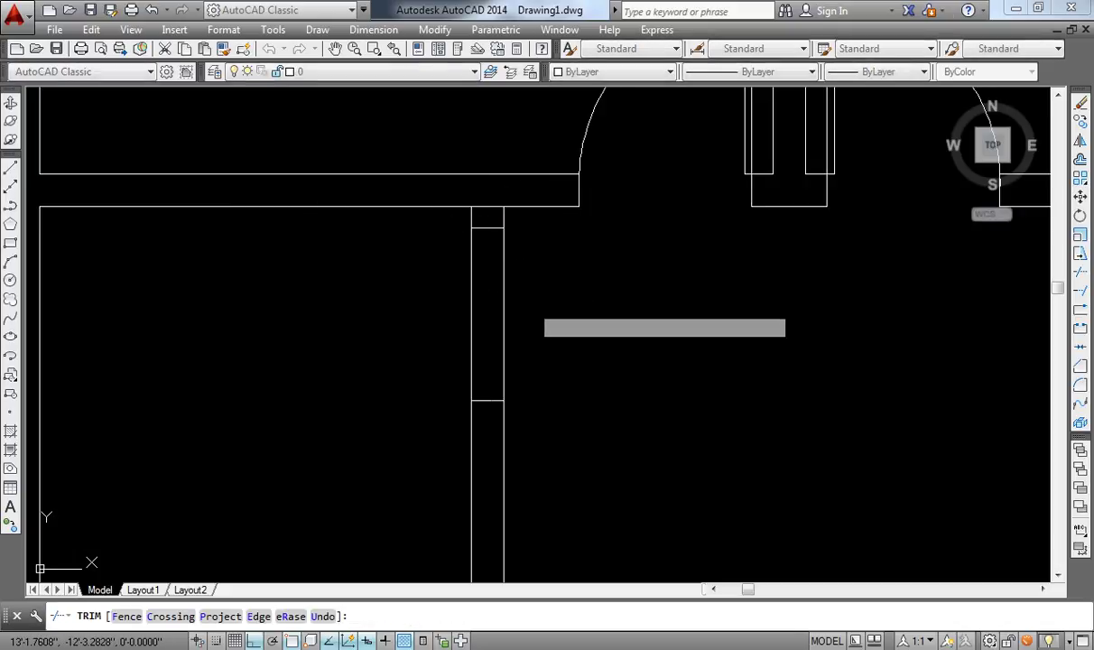
{"action": "left_click", "coordinate": [471, 315]}
{"action": "left_click", "coordinate": [503, 316]}
{"action": "key", "text": "Return"}
{"action": "left_click", "coordinate": [487, 207]}
{"action": "key", "text": "Delete"}
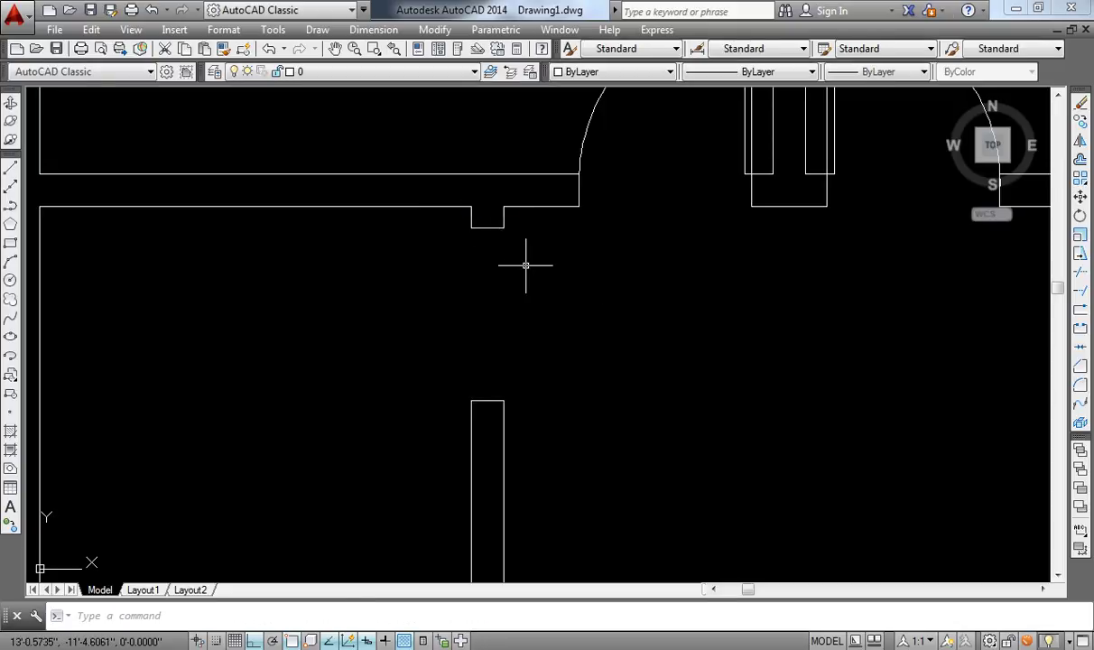
Draw a -4 by 2 jamb rectangle at the wall gap
{"action": "key", "text": "BackSpace"}
{"action": "key", "text": "BackSpace"}
{"action": "type", "text": "rec"}
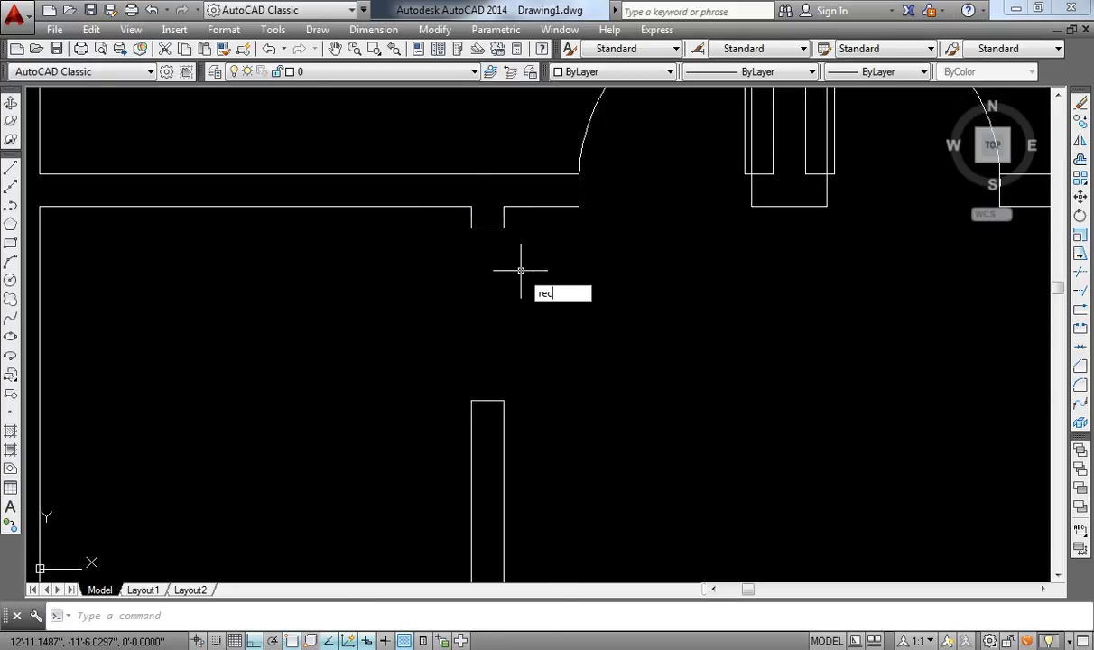
{"action": "key", "text": "Return"}
{"action": "left_click", "coordinate": [471, 227]}
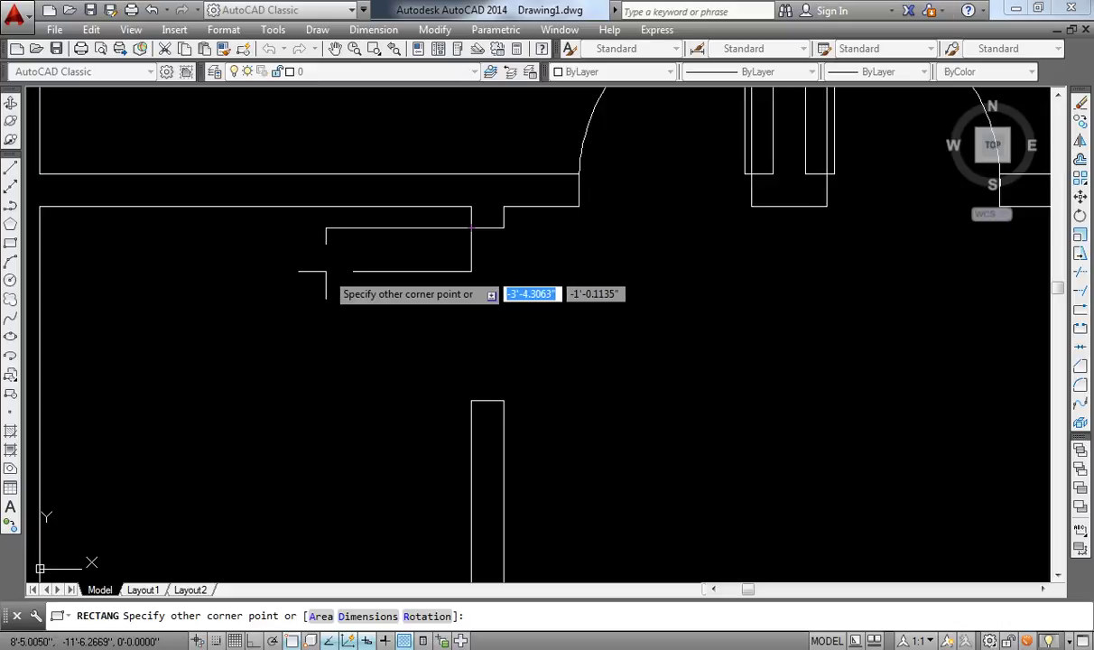
{"action": "type", "text": "-4"}
{"action": "key", "text": "Tab"}
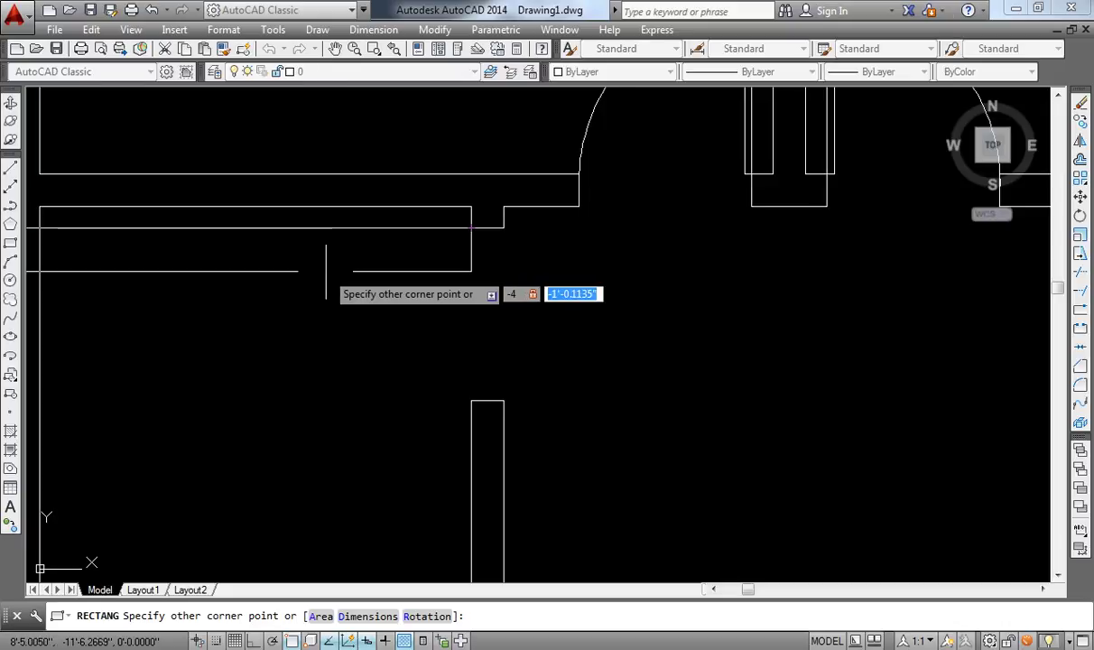
{"action": "type", "text": "2"}
{"action": "key", "text": "Return"}
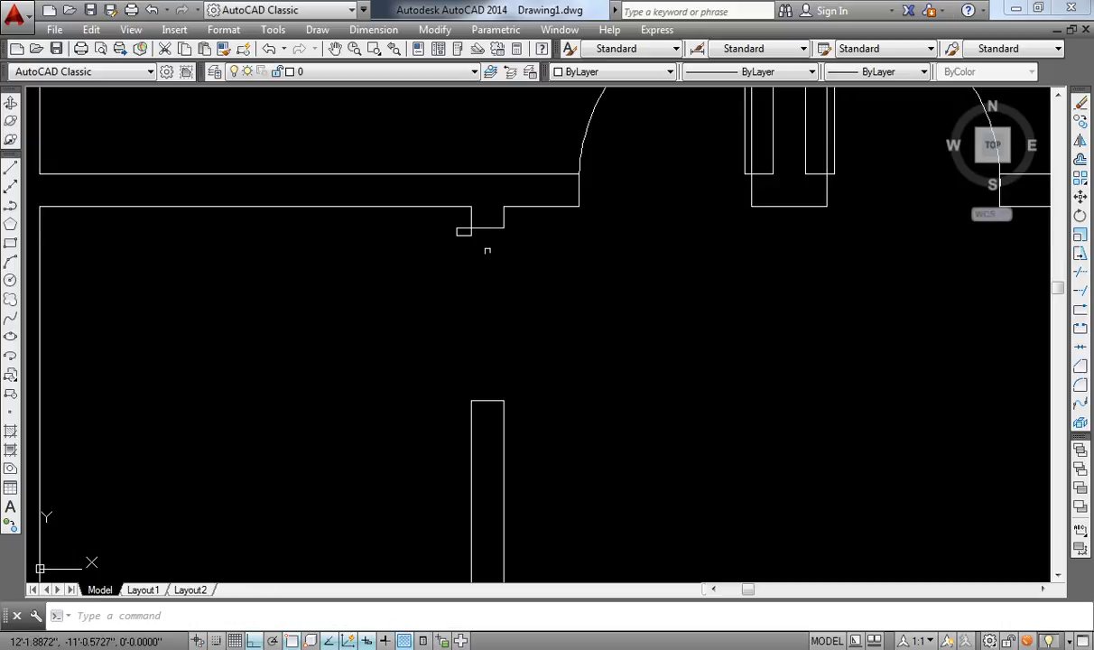
{"action": "type", "text": "rec"}
Draw a -4' by -2 door leaf rectangle from the jamb's corner
{"action": "key", "text": "Return"}
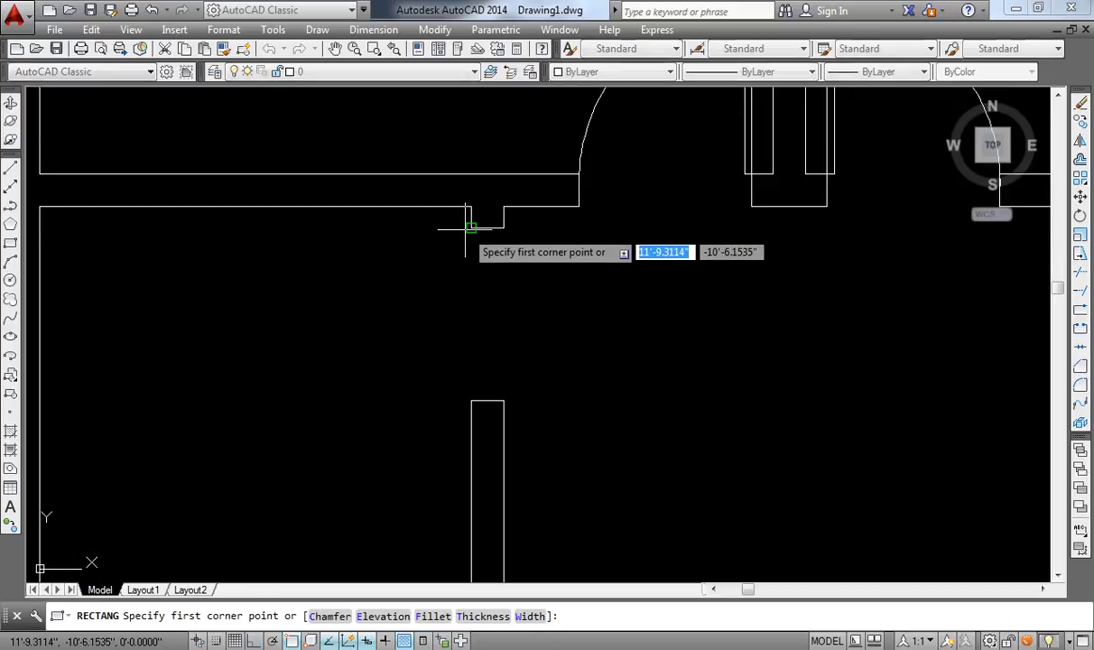
{"action": "left_click", "coordinate": [471, 228]}
{"action": "type", "text": "-4'"}
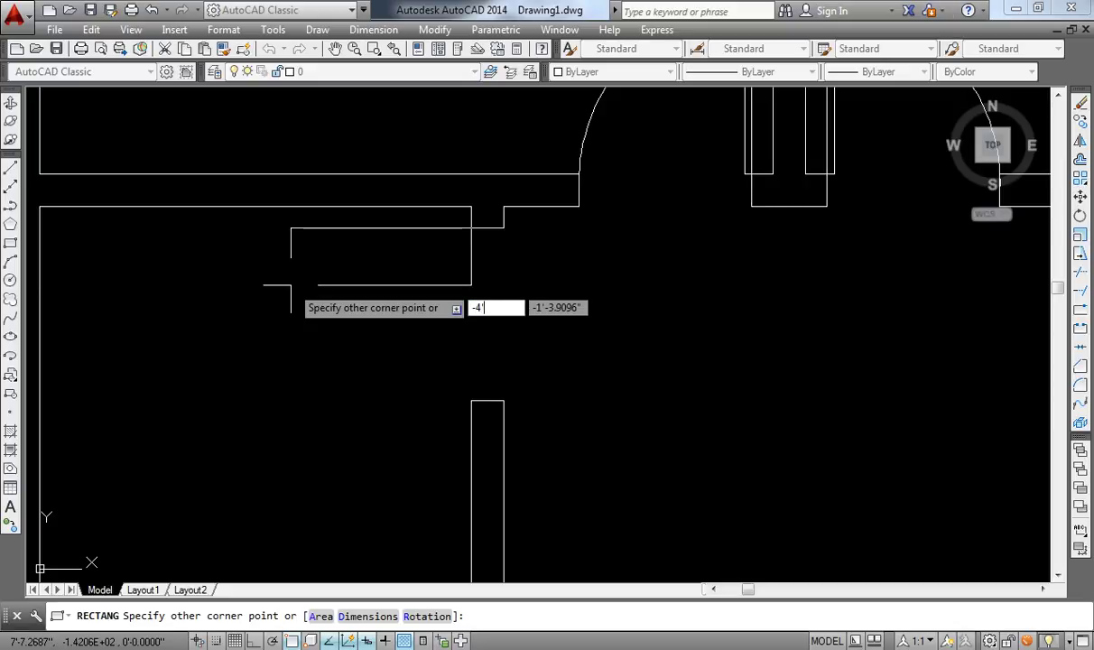
{"action": "key", "text": "Tab"}
{"action": "type", "text": "-2"}
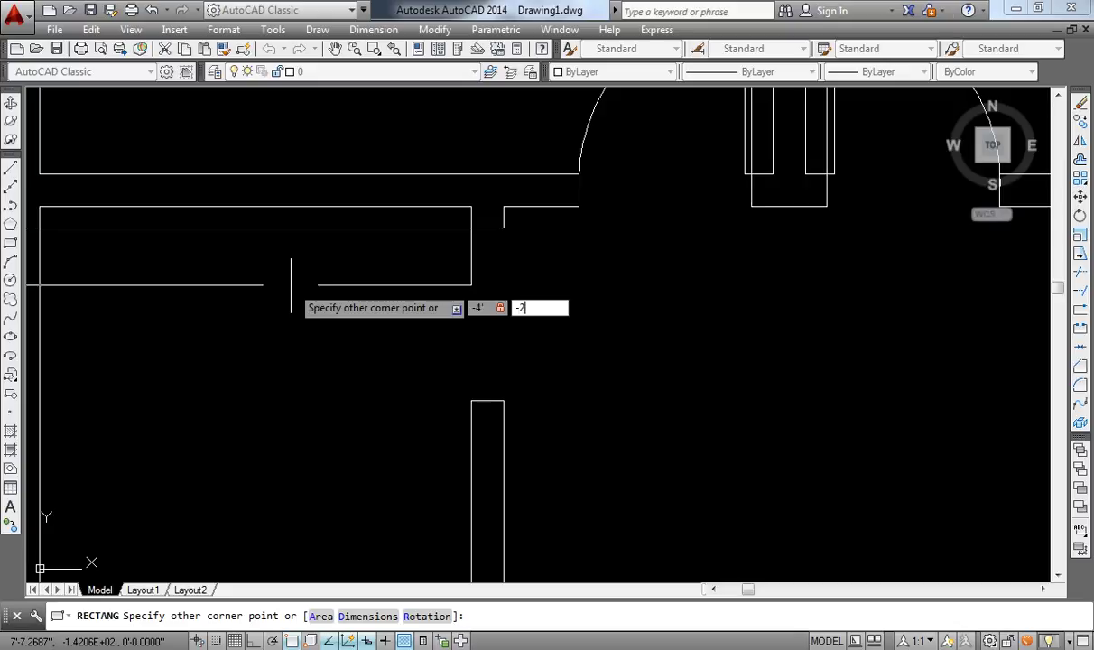
{"action": "key", "text": "Return"}
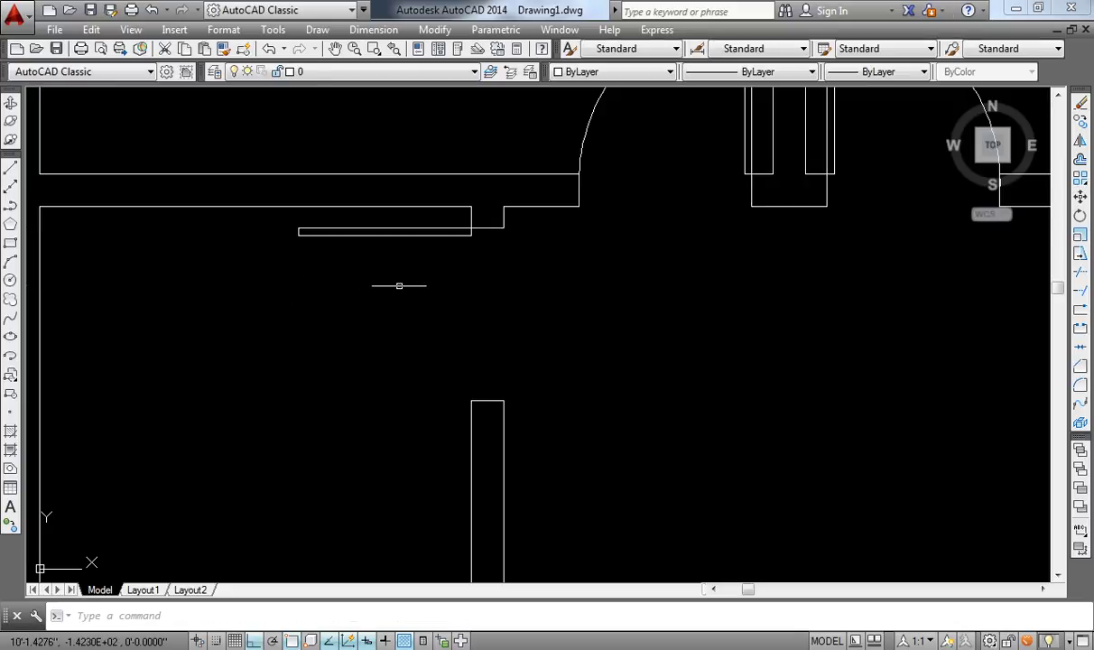
Draw a three-point swing arc from the door leaf's end to the jamb
{"action": "type", "text": "a"}
{"action": "key", "text": "Return"}
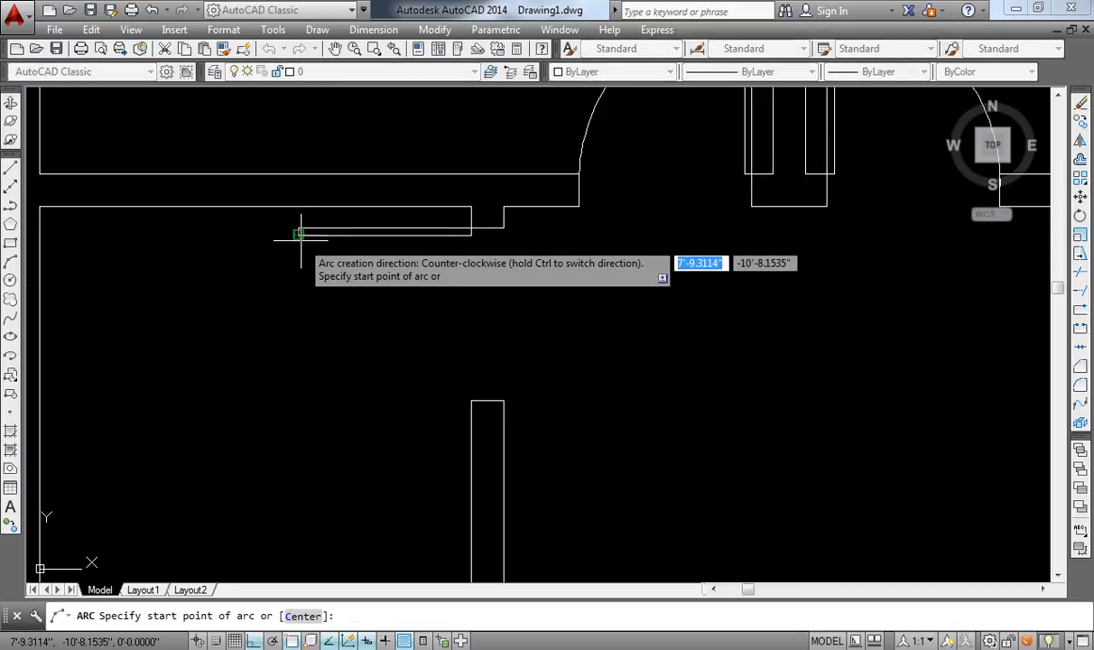
{"action": "left_click", "coordinate": [298, 235]}
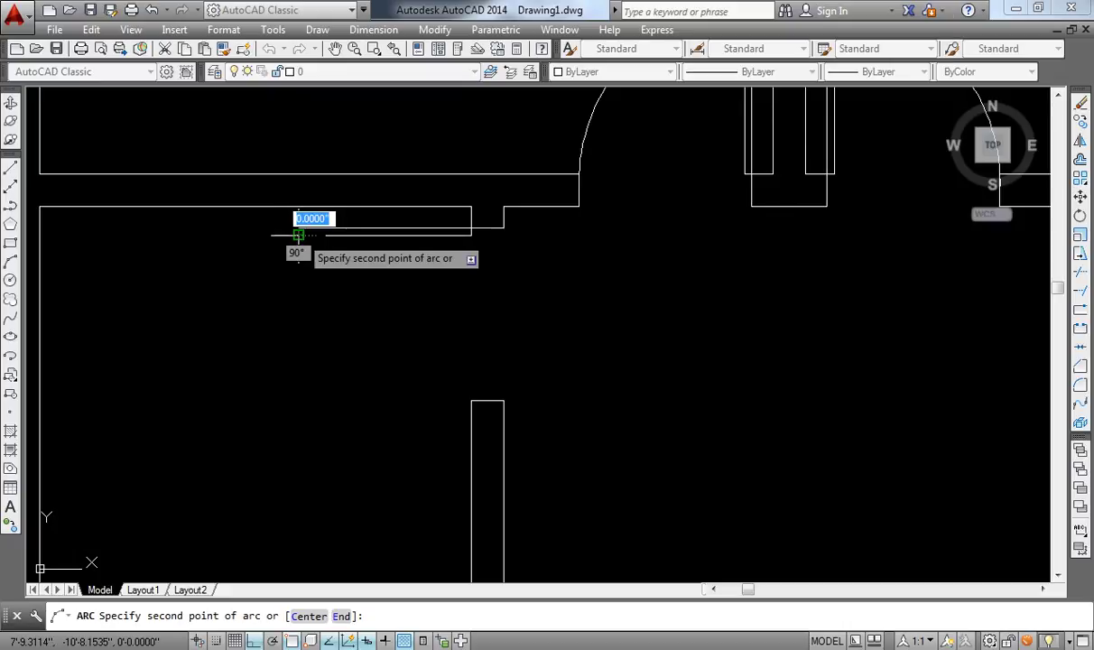
{"action": "left_click", "coordinate": [464, 398]}
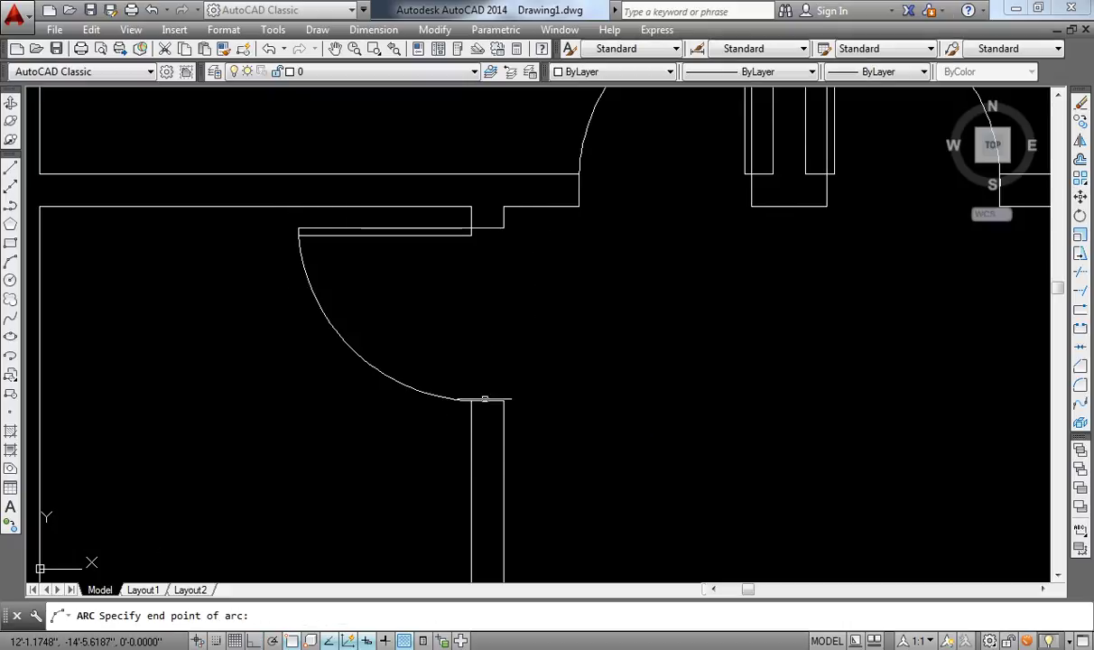
{"action": "left_click", "coordinate": [485, 398]}
{"action": "scroll", "coordinate": [501, 317], "scroll_direction": "down", "scroll_amount": 4}
{"action": "scroll", "coordinate": [589, 401], "scroll_direction": "down", "scroll_amount": 1}
Abandon a stray line and reframe the view on the wall between the lower rooms
{"action": "scroll", "coordinate": [483, 407], "scroll_direction": "up", "scroll_amount": 2}
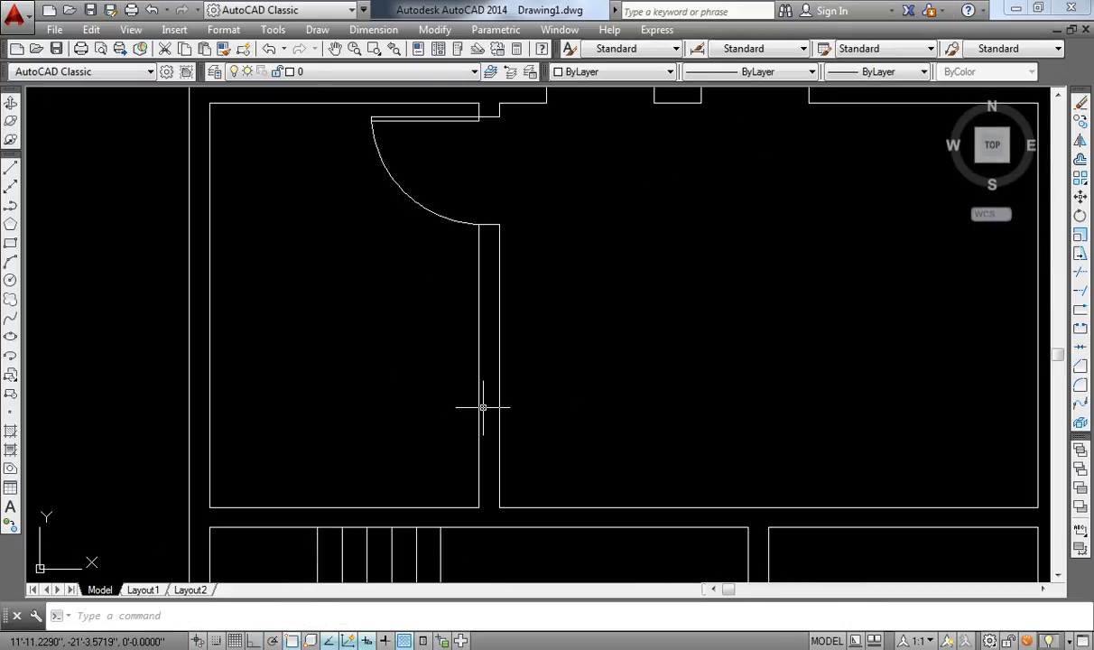
{"action": "type", "text": "l"}
{"action": "key", "text": "Return"}
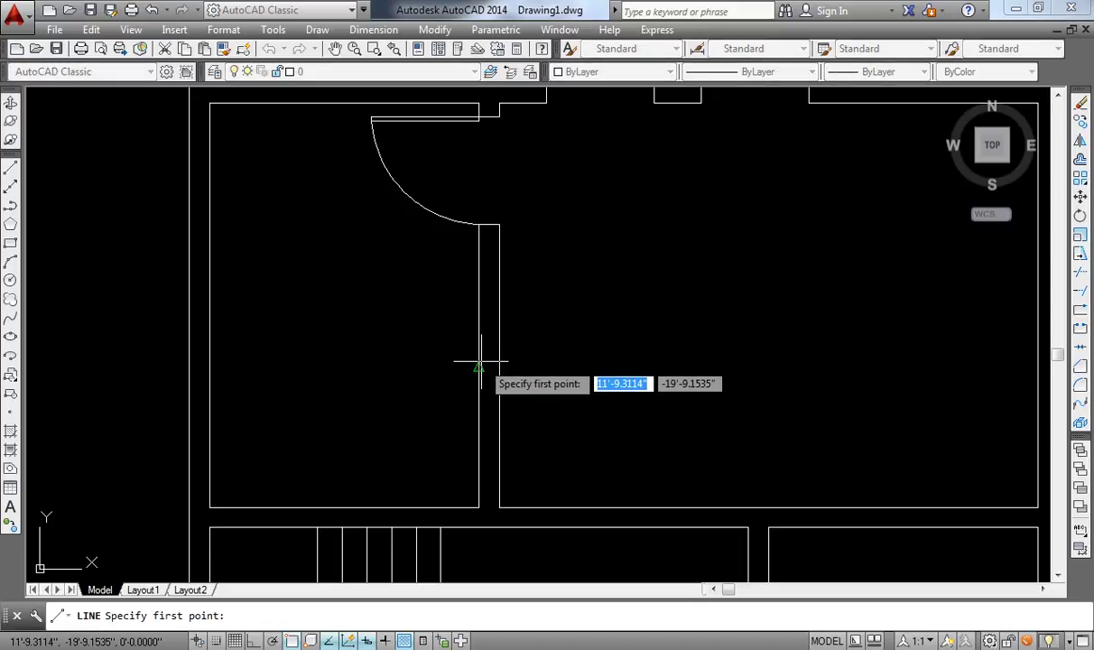
{"action": "left_click", "coordinate": [478, 366]}
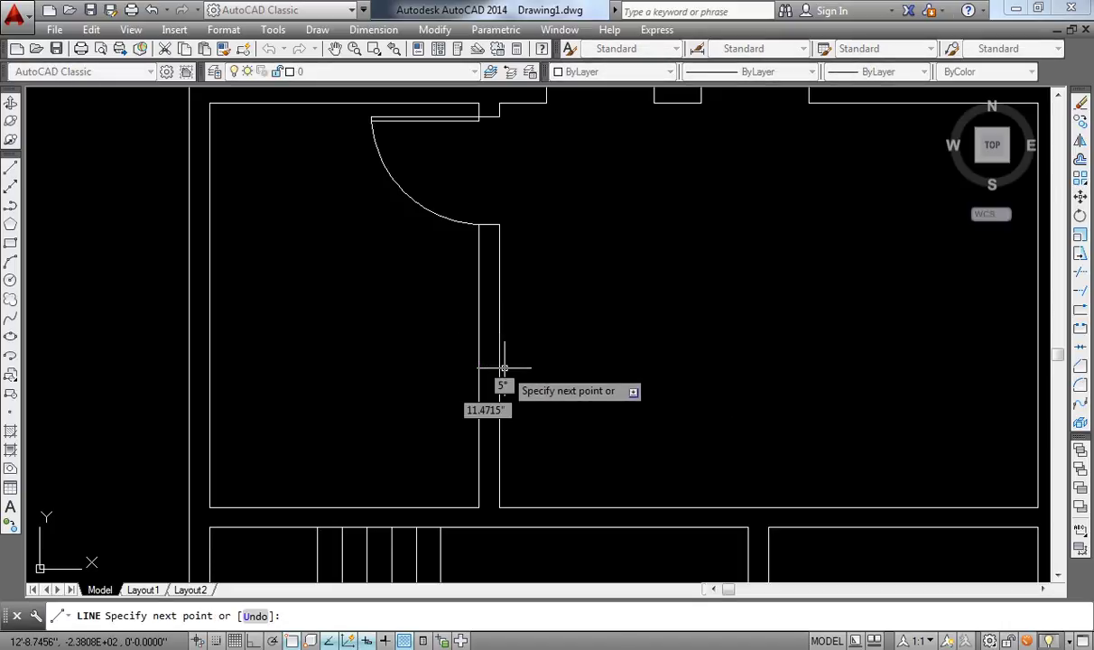
{"action": "key", "text": "Escape"}
{"action": "middle_click_drag", "start_coordinate": [572, 421], "coordinate": [535, 386]}
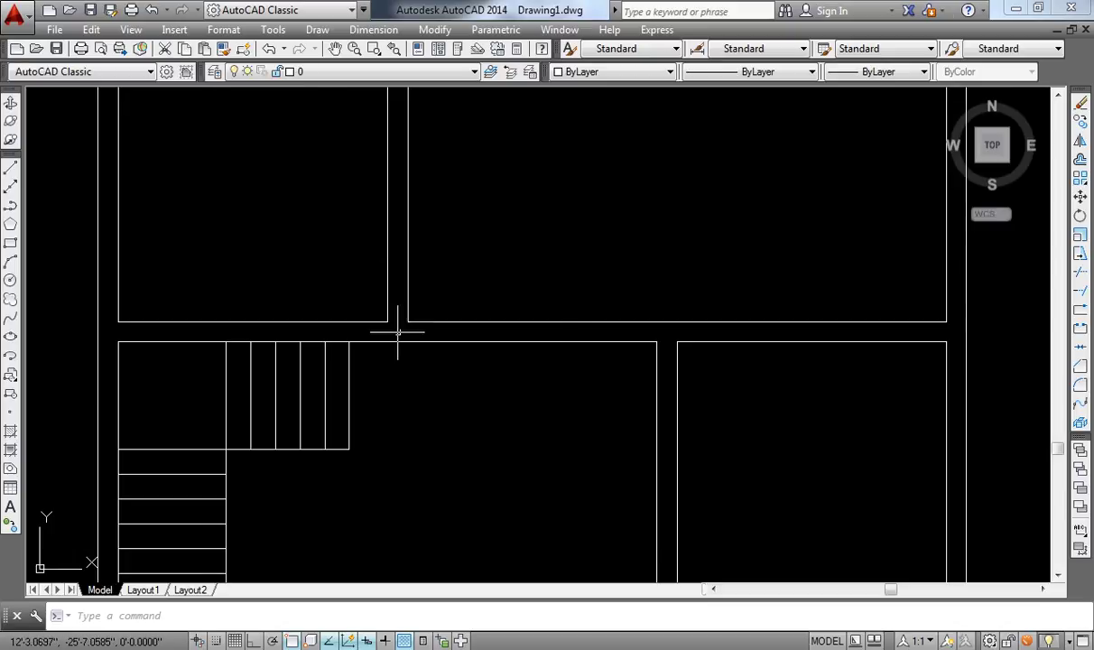
{"action": "middle_click_drag", "start_coordinate": [397, 332], "coordinate": [473, 399]}
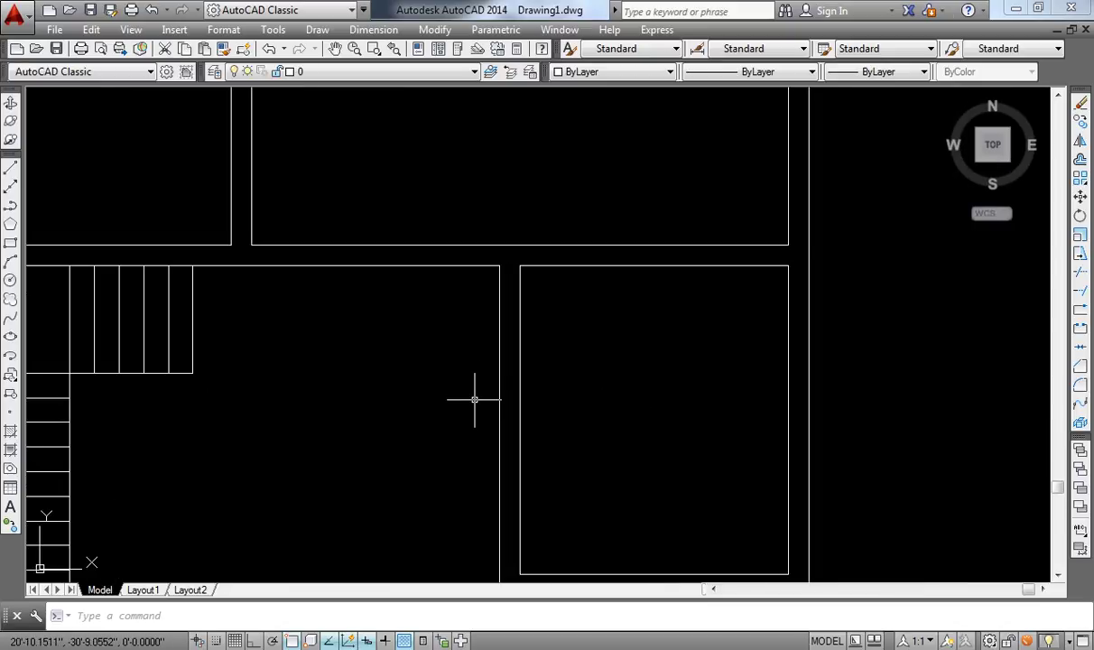
{"action": "scroll", "coordinate": [481, 408], "scroll_direction": "down", "scroll_amount": 2}
{"action": "scroll", "coordinate": [481, 408], "scroll_direction": "up", "scroll_amount": 1}
{"action": "scroll", "coordinate": [481, 407], "scroll_direction": "up", "scroll_amount": 3}
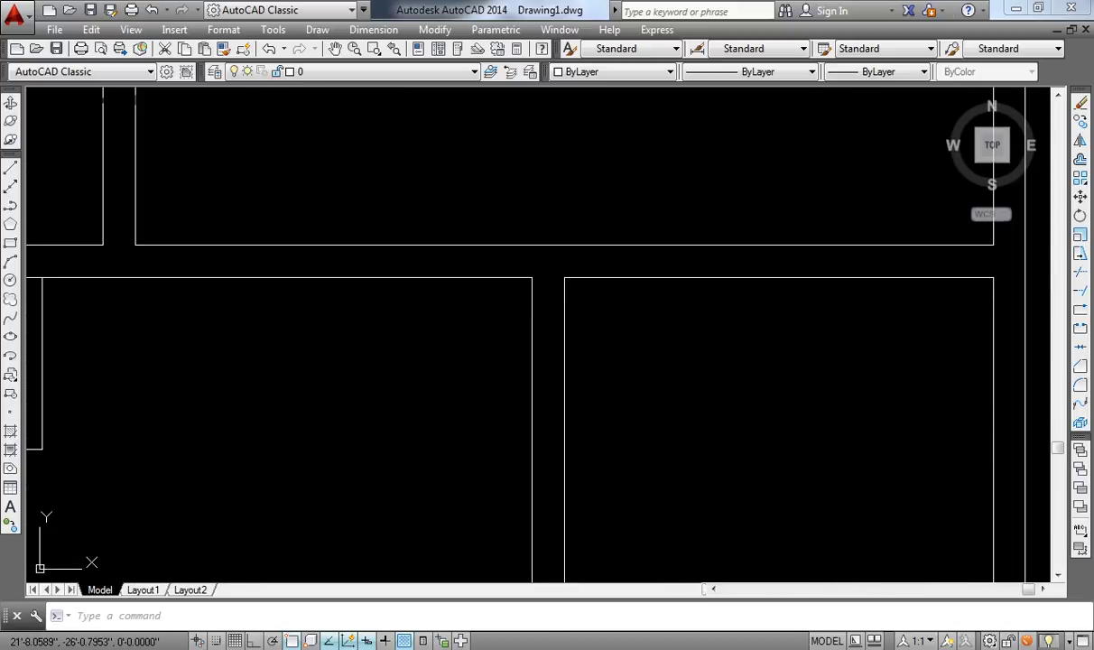
Draw a line closing the horizontal wall at the room's corner
{"action": "type", "text": "l"}
{"action": "key", "text": "Return"}
{"action": "left_click", "coordinate": [532, 277]}
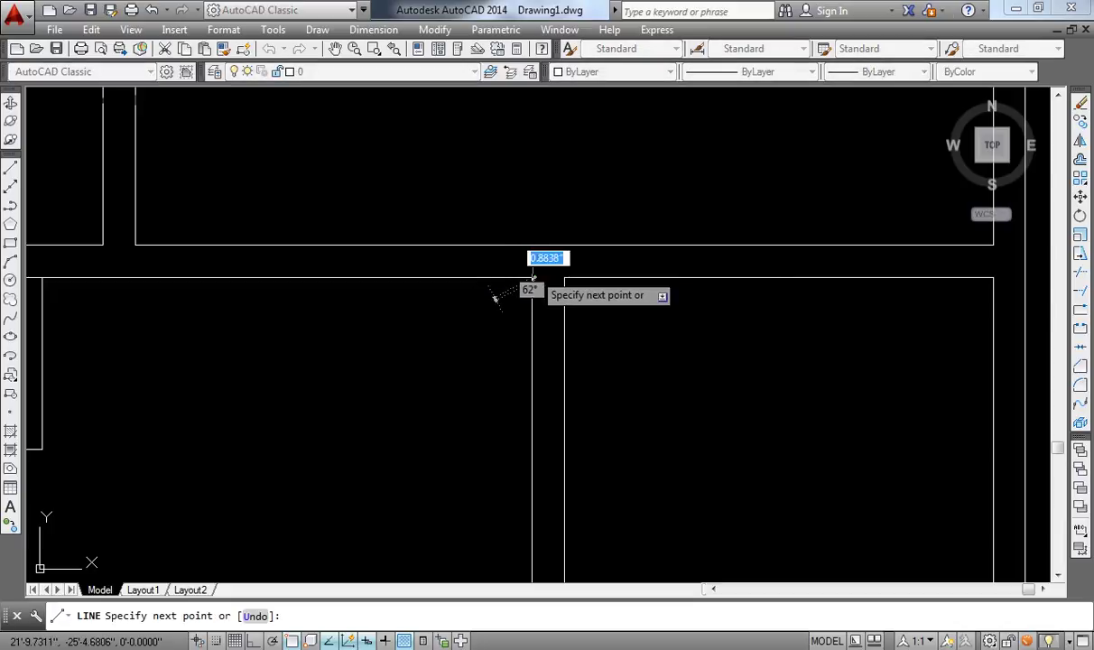
{"action": "left_click", "coordinate": [530, 246]}
{"action": "key", "text": "Return"}
{"action": "scroll", "coordinate": [527, 266], "scroll_direction": "up", "scroll_amount": 2}
Offset the closing line to the left, including a 4-foot copy
{"action": "type", "text": "o"}
{"action": "key", "text": "Return"}
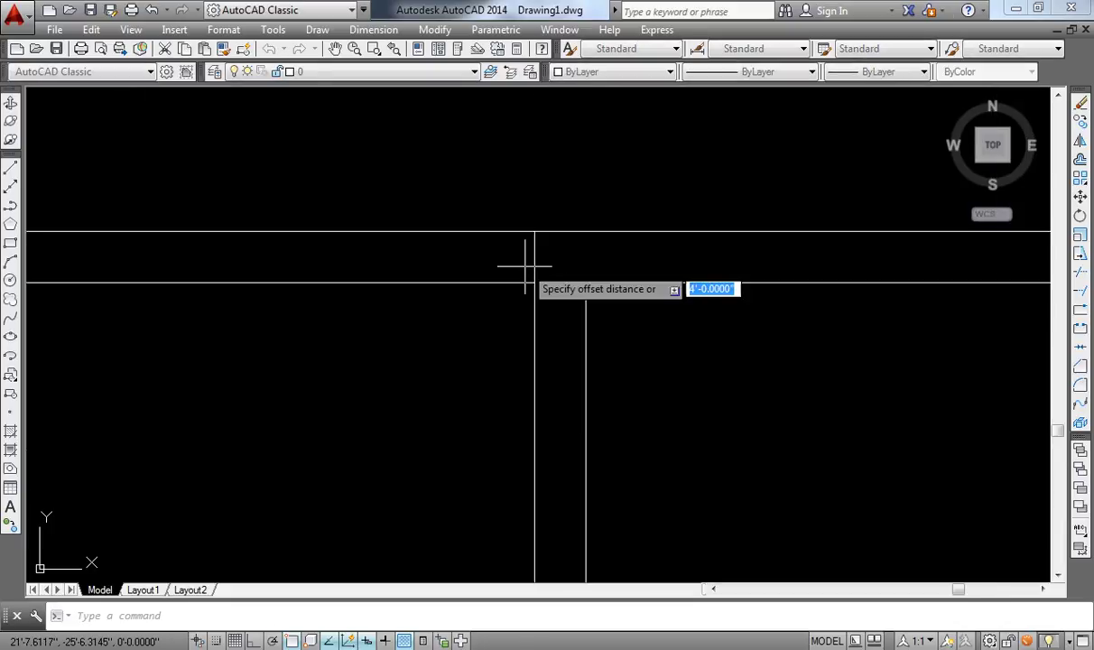
{"action": "key", "text": "Return"}
{"action": "left_click", "coordinate": [533, 262]}
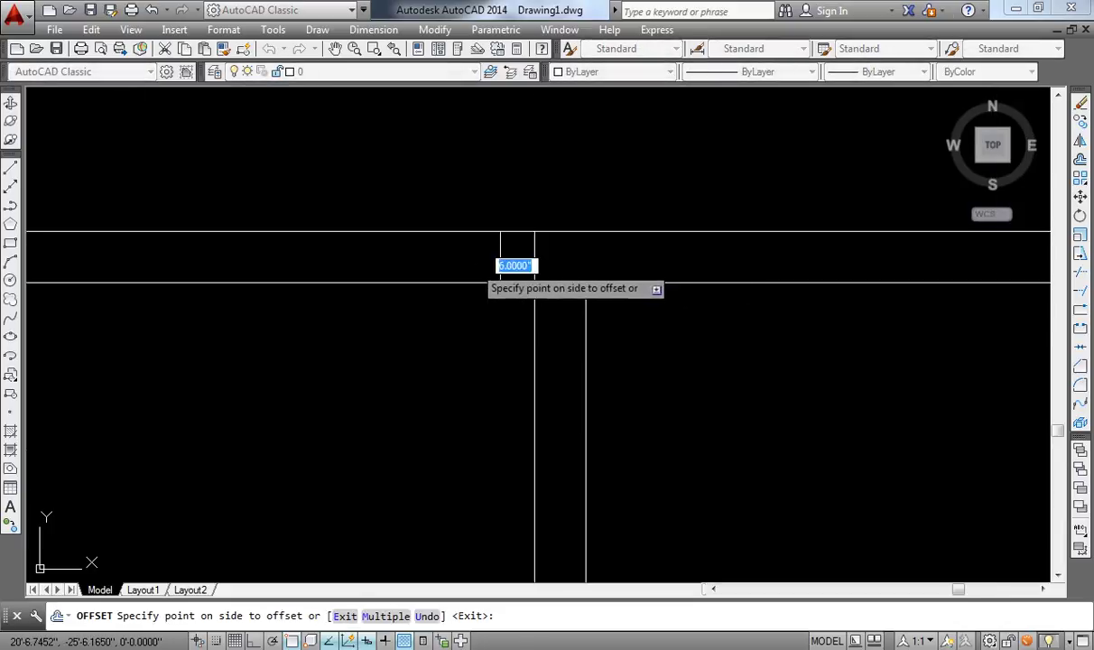
{"action": "left_click", "coordinate": [455, 264]}
{"action": "key", "text": "Return"}
{"action": "type", "text": "o"}
{"action": "key", "text": "Return"}
{"action": "type", "text": "4"}
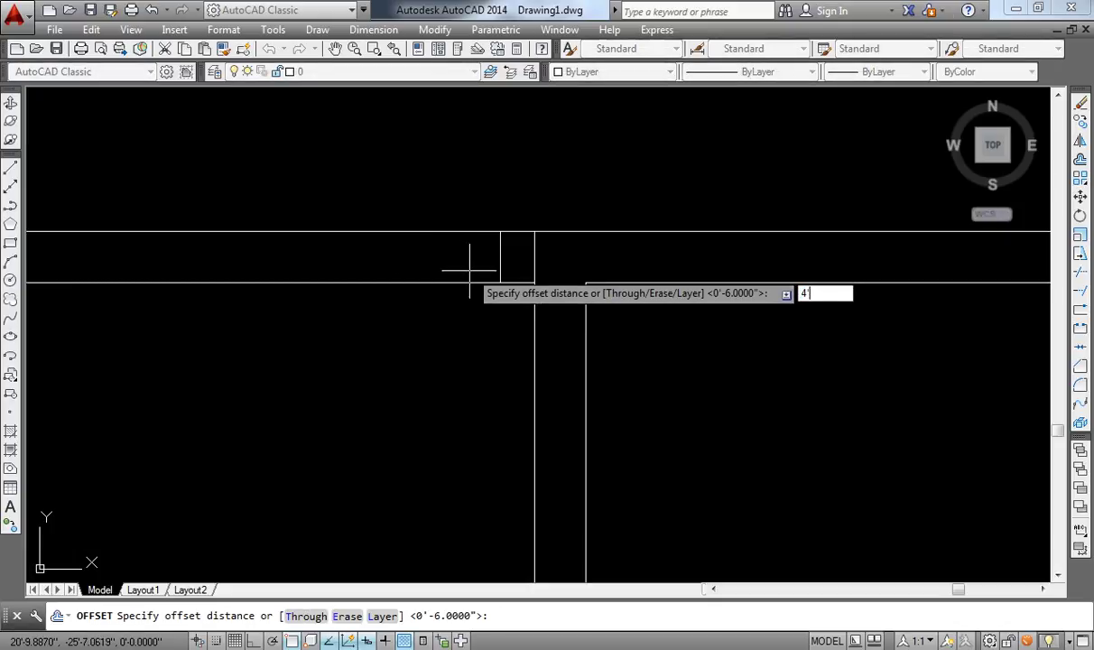
{"action": "key", "text": "Return"}
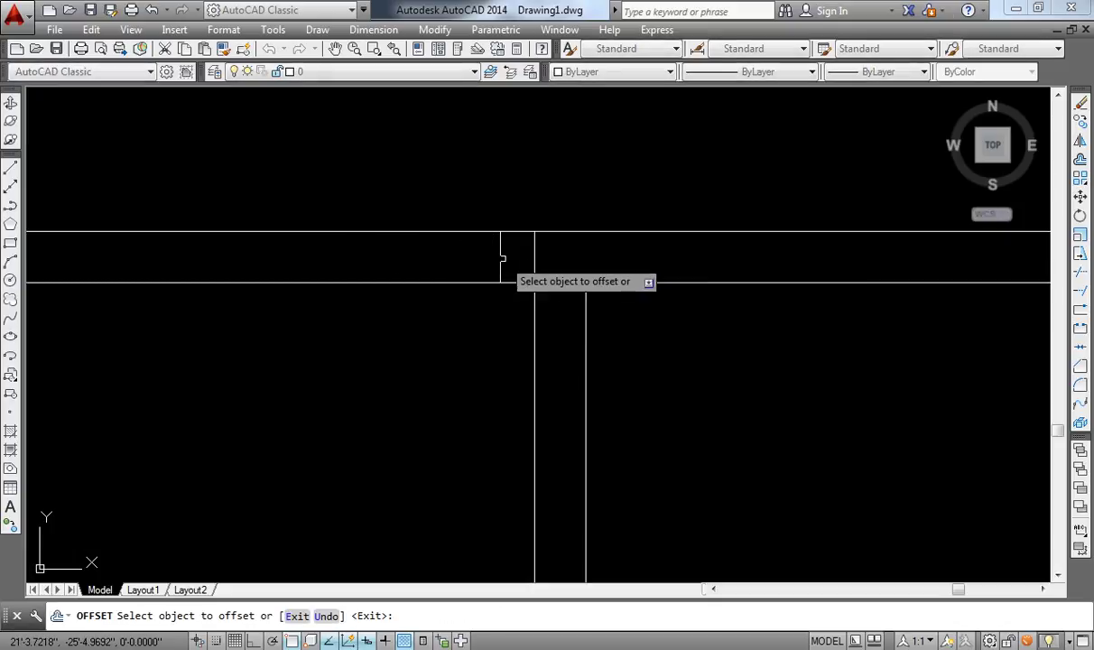
{"action": "key", "text": "Return"}
{"action": "key", "text": "Return"}
{"action": "key", "text": "Return"}
{"action": "left_click", "coordinate": [501, 248]}
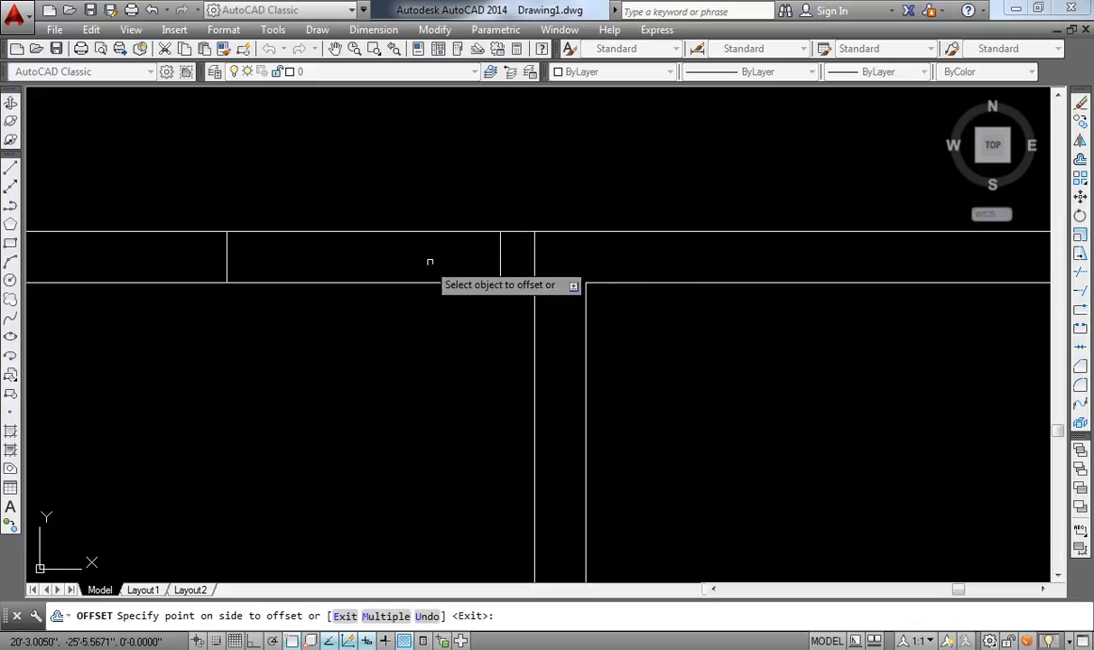
{"action": "key", "text": "Escape"}
Delete the short leftover wall line and trim the wall between the new lines
{"action": "left_click", "coordinate": [535, 246]}
{"action": "key", "text": "Delete"}
{"action": "type", "text": "tr"}
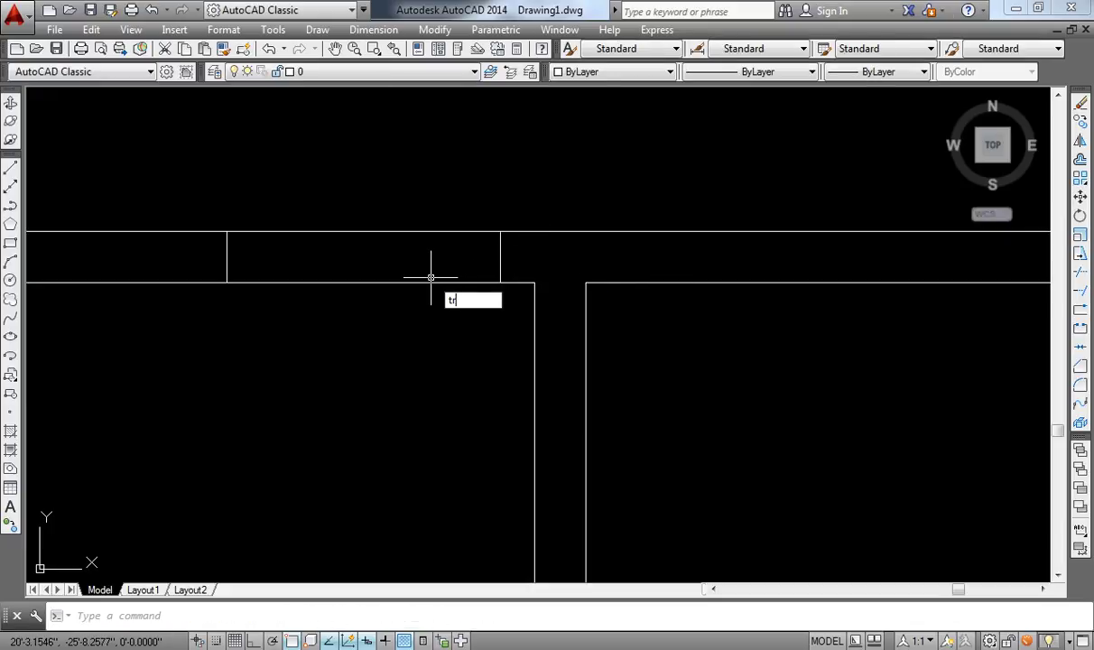
{"action": "key", "text": "Return"}
{"action": "key", "text": "Return"}
{"action": "left_click", "coordinate": [431, 278]}
{"action": "key", "text": "Escape"}
{"action": "middle_click_drag", "start_coordinate": [506, 244], "coordinate": [513, 305]}
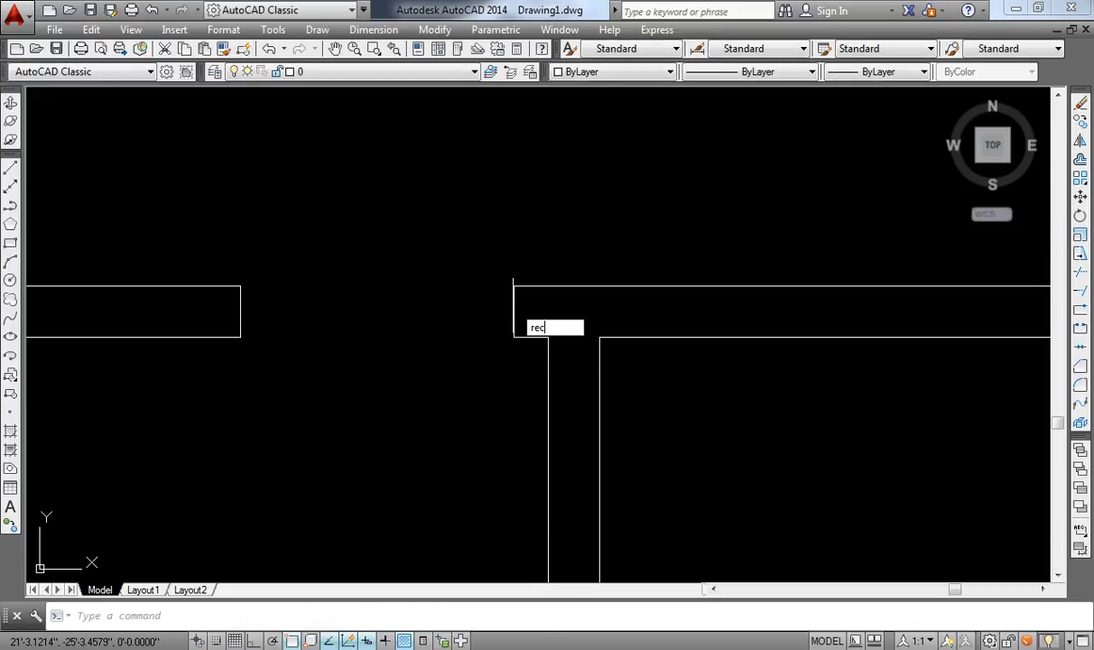
Draw the thin door-leaf rectangle anchored at the opening's corner
{"action": "key", "text": "Return"}
{"action": "left_click", "coordinate": [512, 286]}
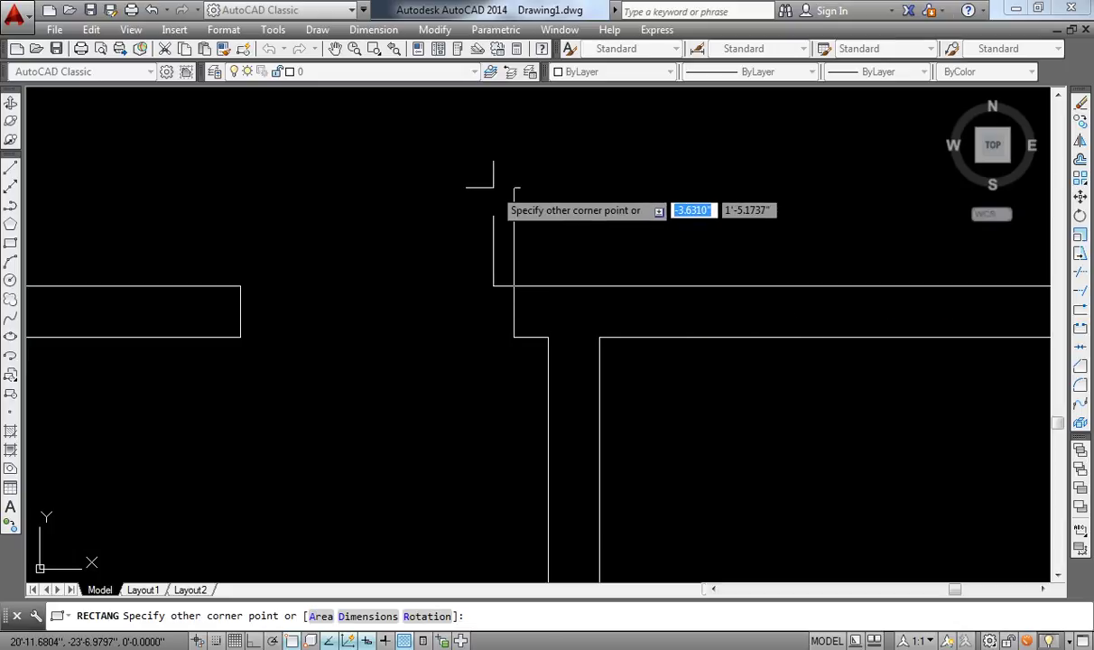
{"action": "key", "text": "Tab"}
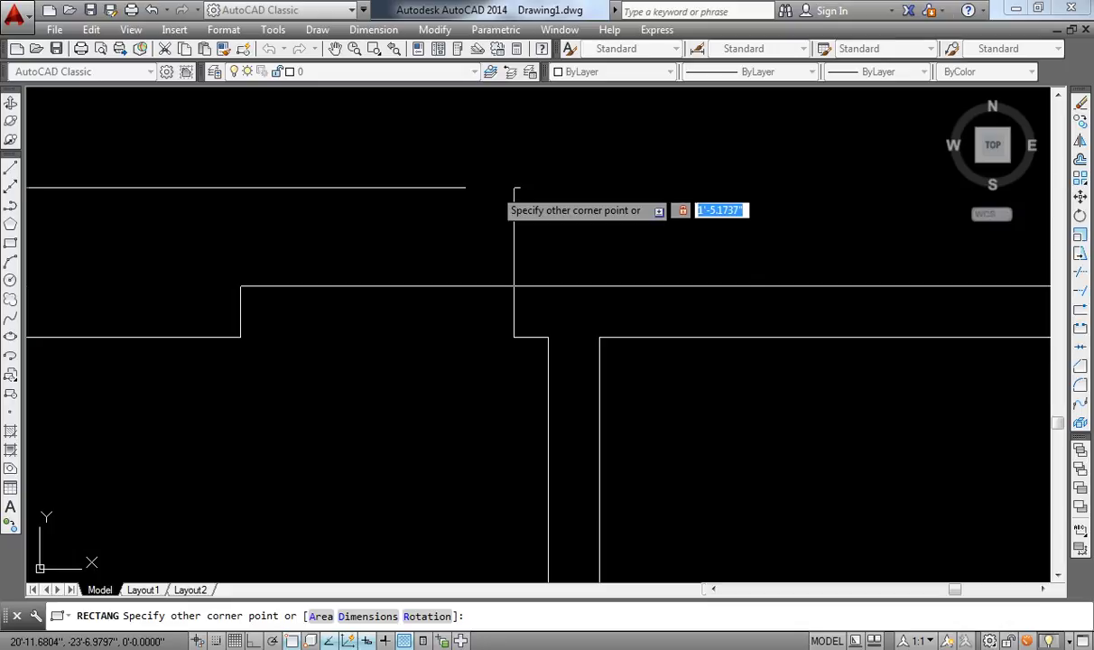
{"action": "type", "text": "4"}
{"action": "key", "text": "Return"}
{"action": "scroll", "coordinate": [479, 271], "scroll_direction": "down", "scroll_amount": 2}
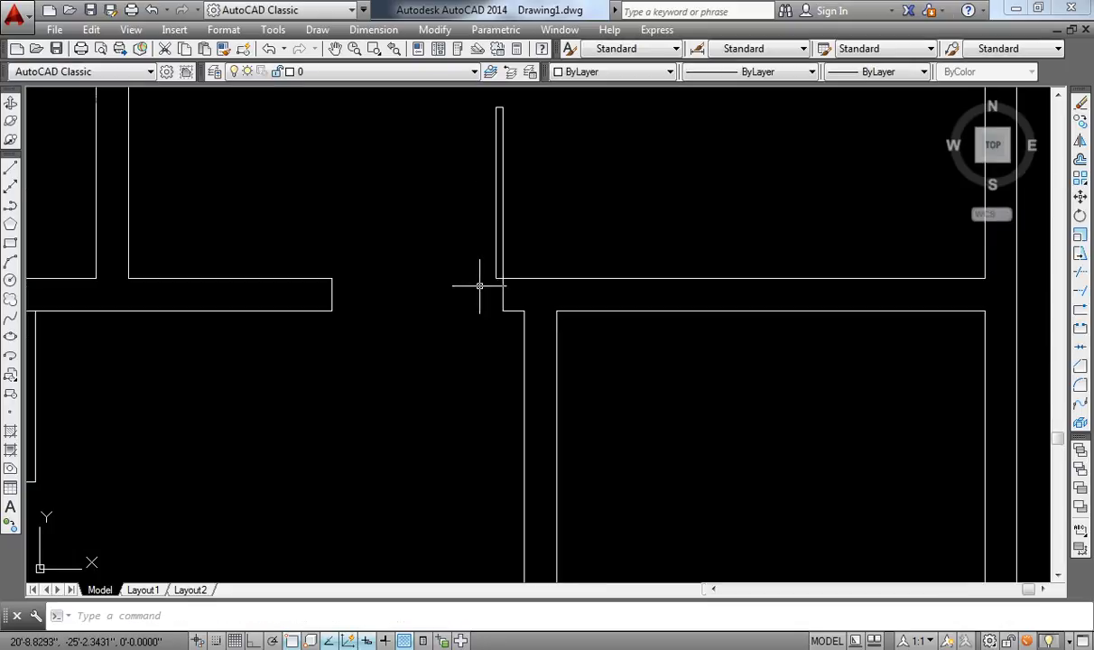
{"action": "middle_click_drag", "start_coordinate": [478, 288], "coordinate": [527, 345]}
{"action": "key", "text": "Return"}
{"action": "key", "text": "Escape"}
{"action": "type", "text": "c"}
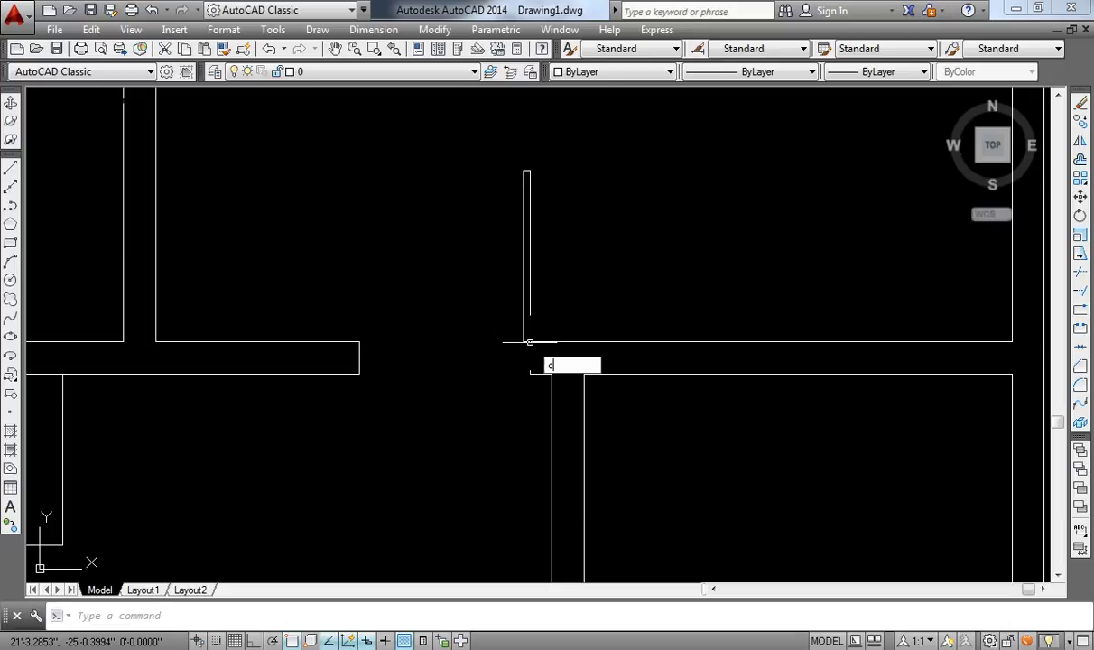
Draw a circle at the hinge corner with the opening's width as radius, then trim it
{"action": "key", "text": "Return"}
{"action": "left_click", "coordinate": [529, 343]}
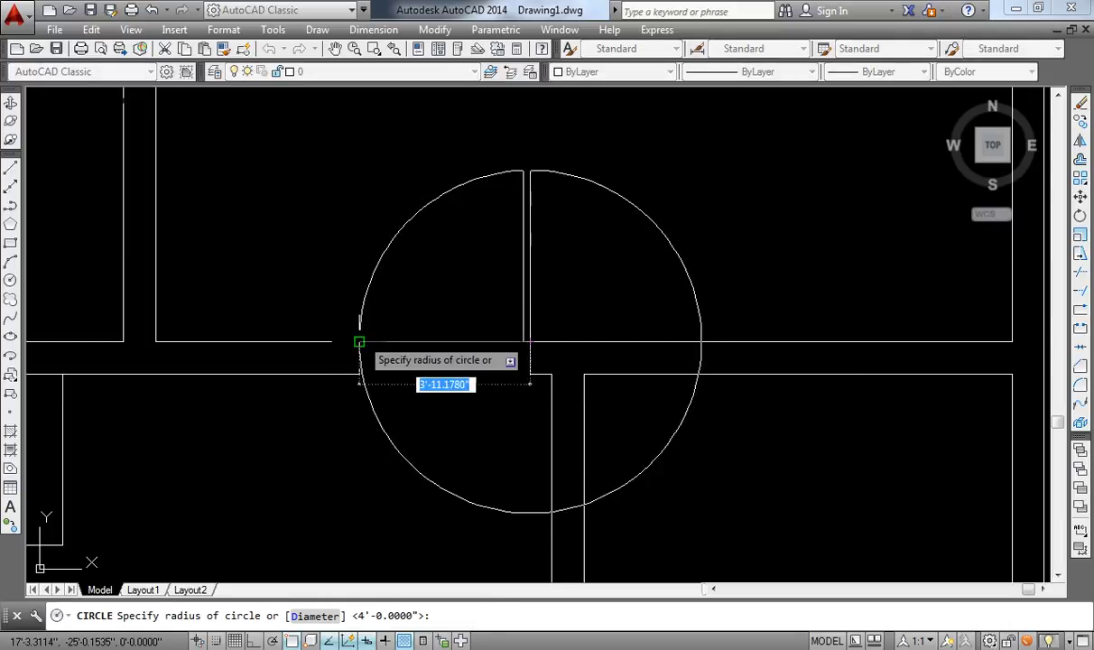
{"action": "left_click", "coordinate": [359, 342]}
{"action": "type", "text": "tr"}
{"action": "key", "text": "Return"}
{"action": "left_click", "coordinate": [366, 392]}
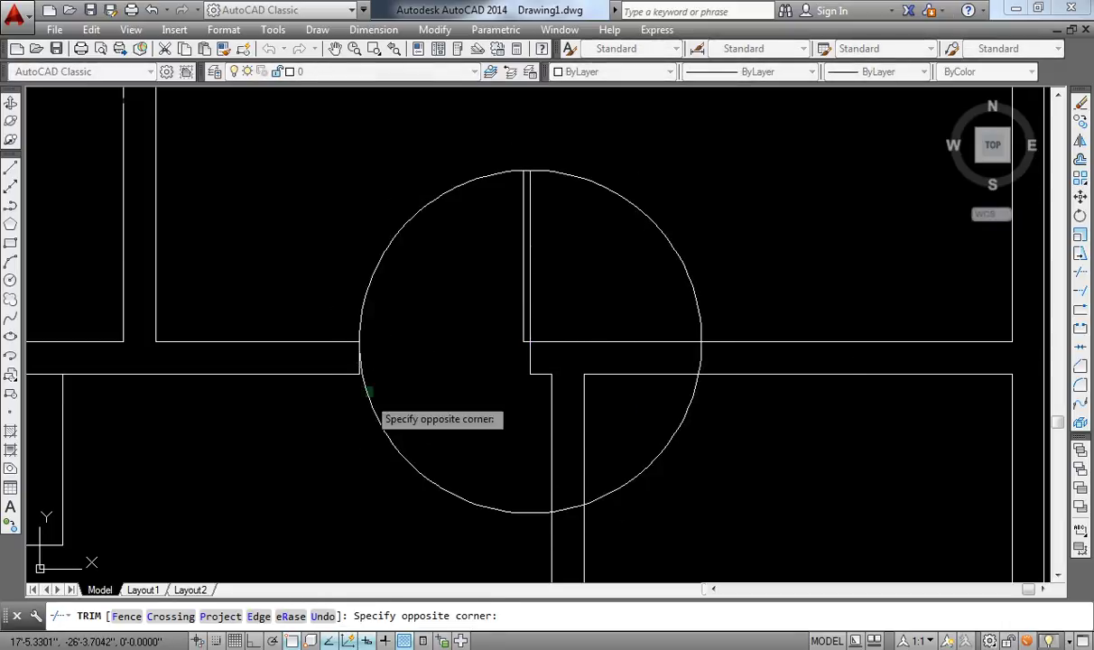
{"action": "left_click", "coordinate": [397, 424]}
{"action": "left_click", "coordinate": [593, 182]}
{"action": "key", "text": "Return"}
Erase the leftover lower arc, leaving a quarter-circle swing opening upward
{"action": "left_click", "coordinate": [685, 422]}
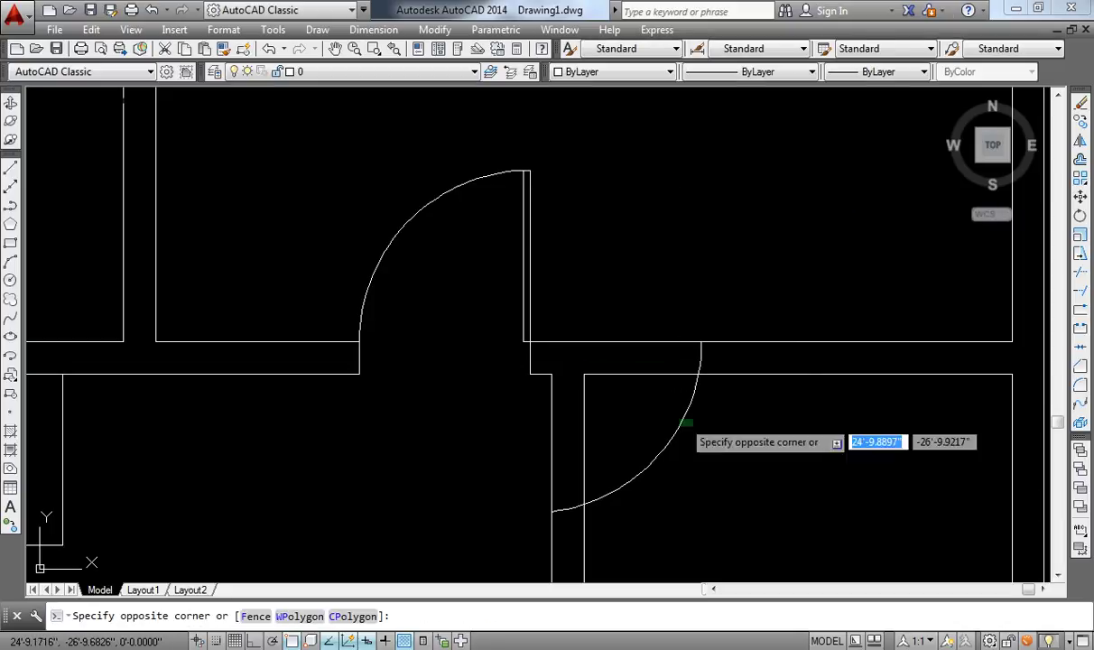
{"action": "left_click", "coordinate": [664, 426]}
{"action": "type", "text": "e"}
{"action": "key", "text": "Return"}
{"action": "type", "text": "r"}
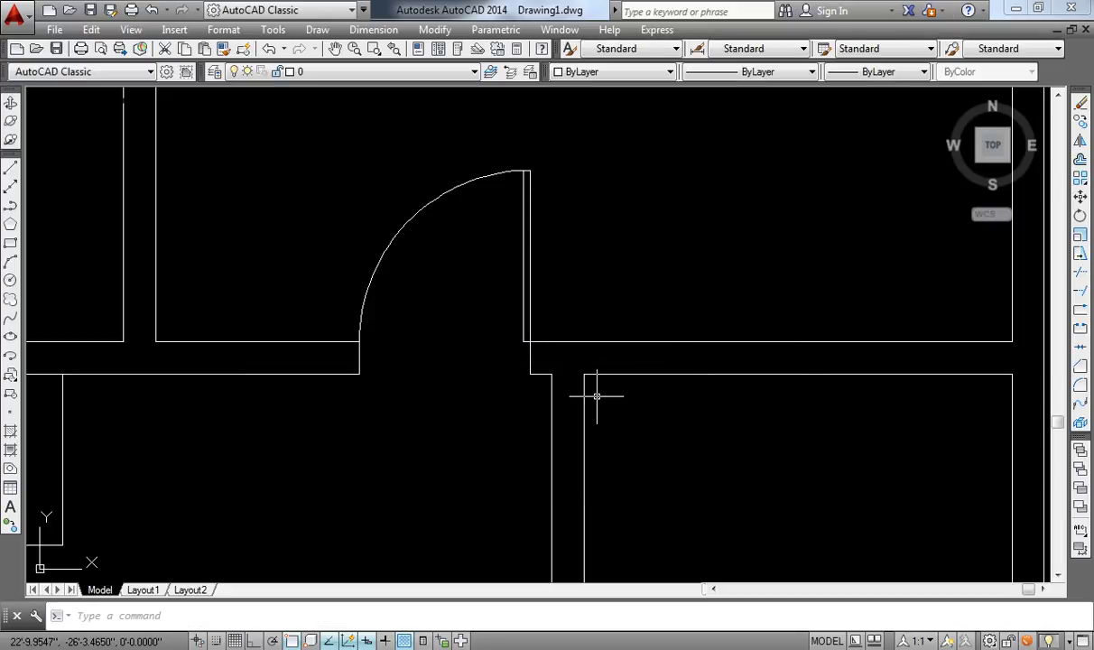
{"action": "type", "text": "l"}
{"action": "key", "text": "Return"}
Draw a vertical line closing the wall end at the corner
{"action": "left_click", "coordinate": [584, 373]}
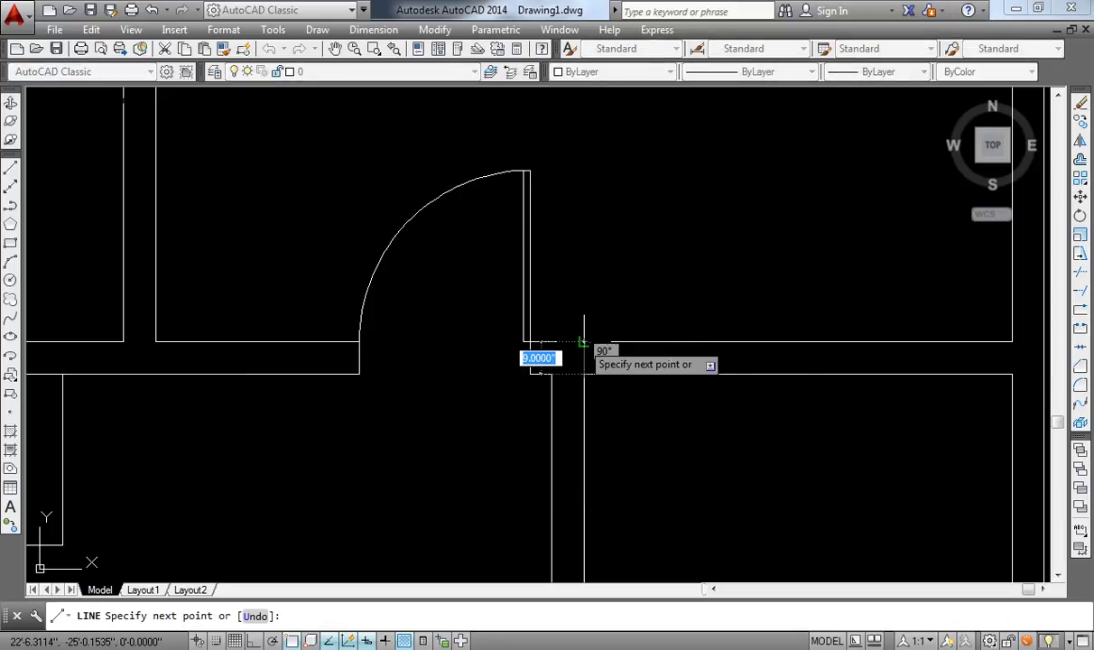
{"action": "left_click", "coordinate": [584, 342]}
{"action": "key", "text": "Return"}
{"action": "scroll", "coordinate": [585, 361], "scroll_direction": "up", "scroll_amount": 4}
{"action": "type", "text": "o"}
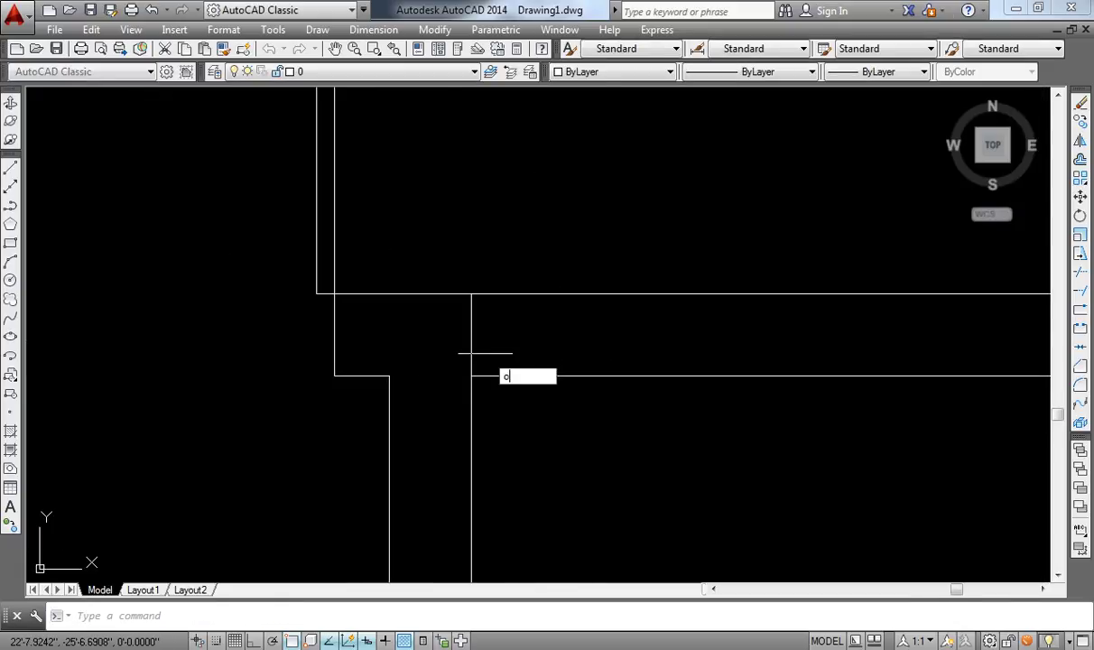
Offset the closing line 6 inches into the wall, then 4 feet further to mark the opening
{"action": "key", "text": "Return"}
{"action": "key", "text": "Return"}
{"action": "left_click", "coordinate": [471, 327]}
{"action": "left_click", "coordinate": [523, 334]}
{"action": "key", "text": "Return"}
{"action": "key", "text": "Return"}
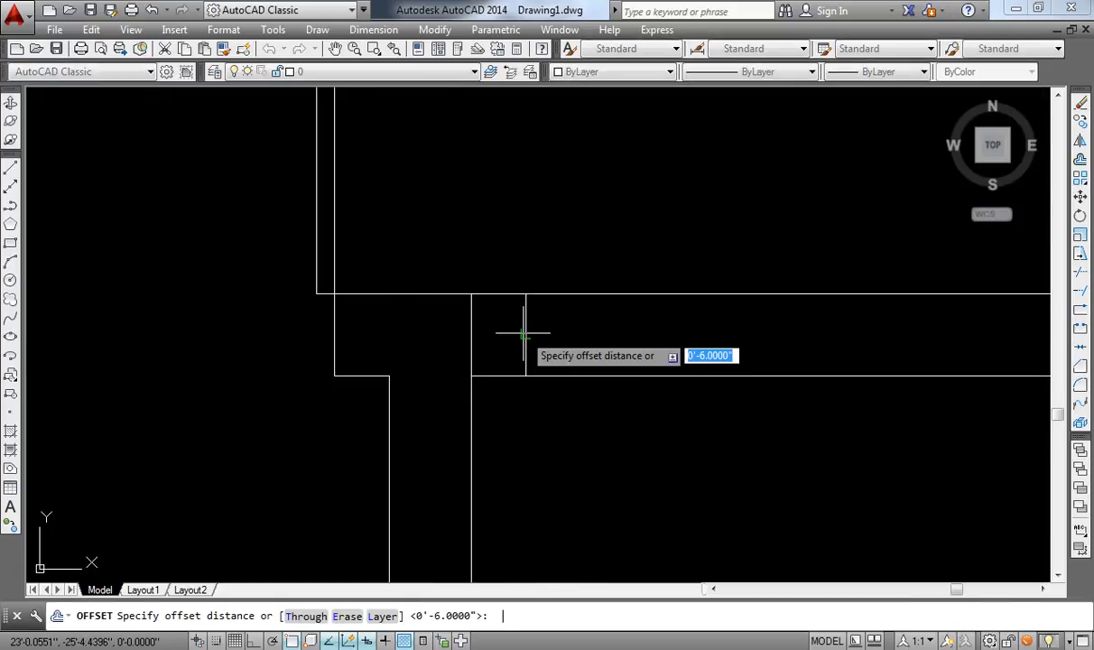
{"action": "type", "text": "4"}
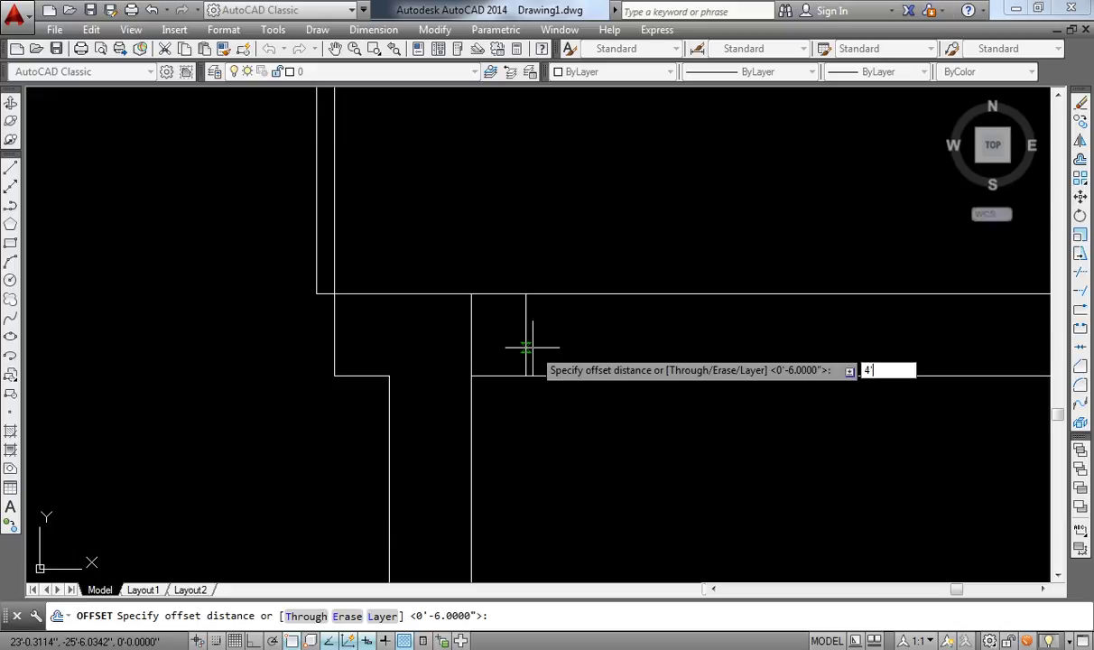
{"action": "key", "text": "Return"}
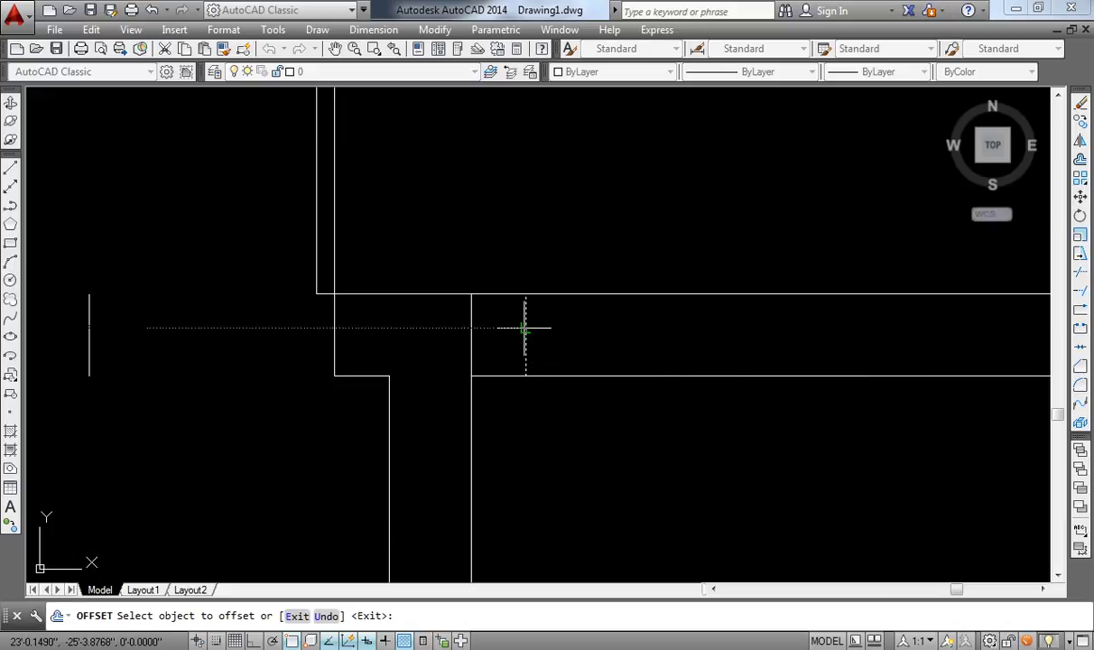
{"action": "left_click", "coordinate": [524, 328]}
{"action": "left_click", "coordinate": [577, 329]}
{"action": "key", "text": "Escape"}
Trim the wall lines between the two new opening lines
{"action": "left_click", "coordinate": [471, 325]}
{"action": "middle_click_drag", "start_coordinate": [623, 388], "coordinate": [513, 365]}
{"action": "type", "text": "t"}
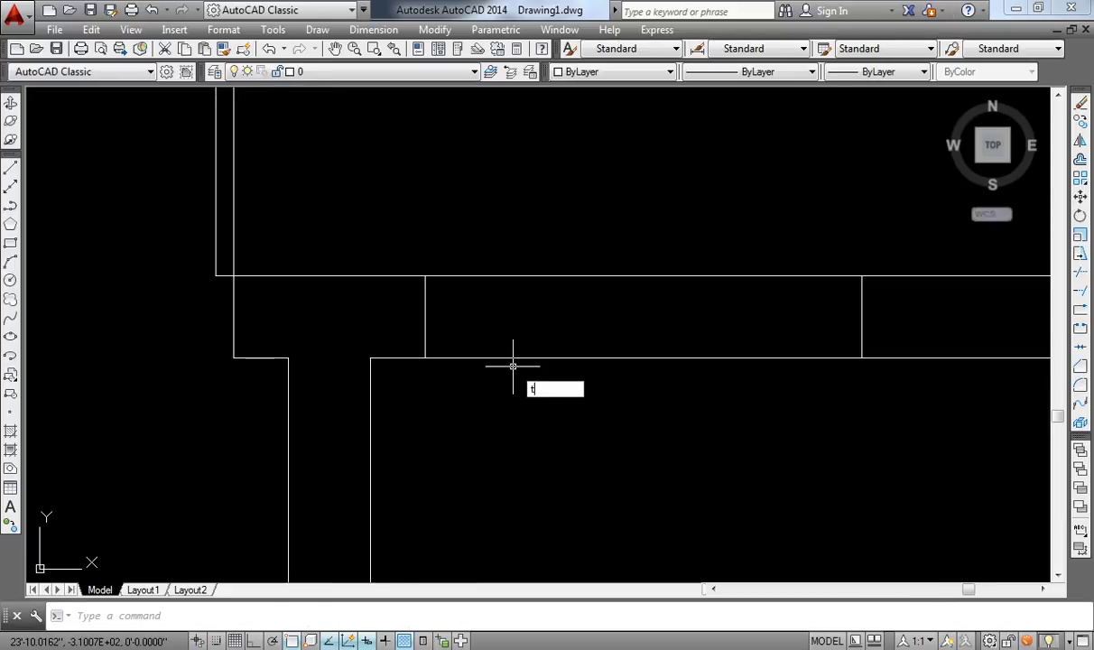
{"action": "key", "text": "Return"}
{"action": "key", "text": "Return"}
{"action": "left_click", "coordinate": [665, 415]}
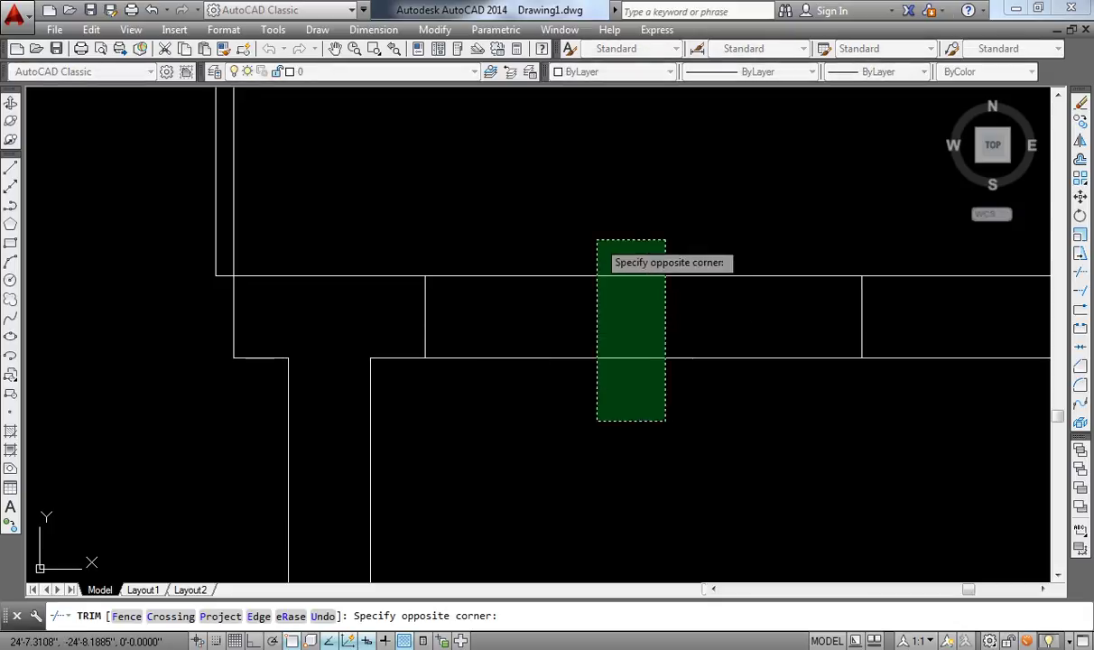
{"action": "left_click", "coordinate": [600, 242]}
{"action": "scroll", "coordinate": [523, 316], "scroll_direction": "down", "scroll_amount": 2}
{"action": "key", "text": "Escape"}
{"action": "type", "text": "rec"}
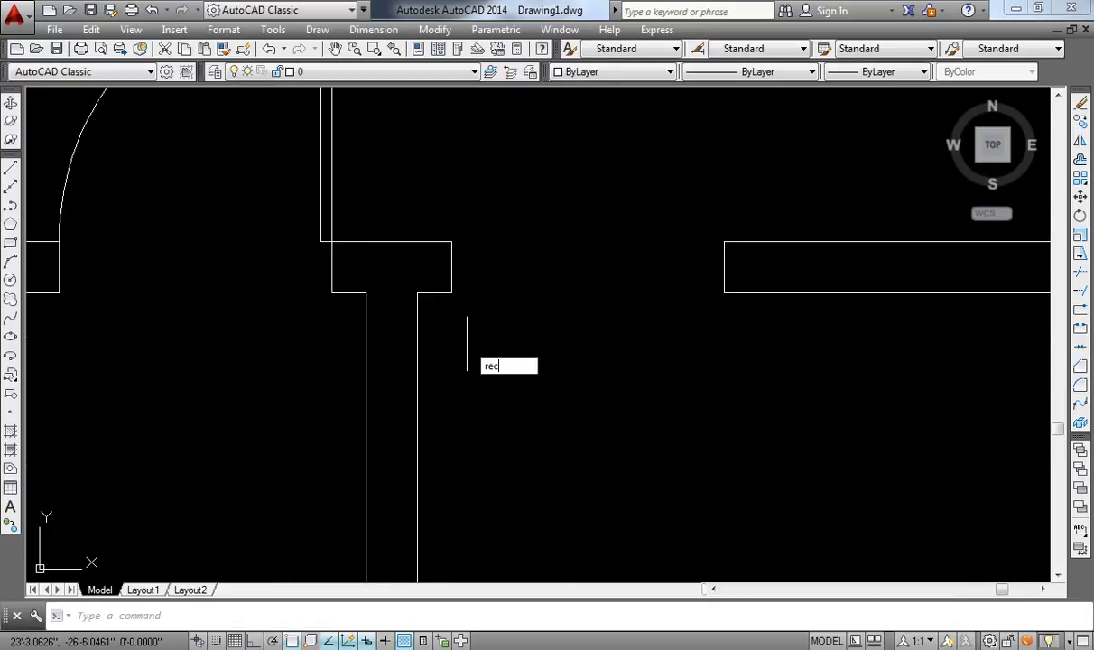
Draw a rectangle at the opening corner, then delete the unwanted thin strip
{"action": "key", "text": "Return"}
{"action": "left_click", "coordinate": [452, 292]}
{"action": "type", "text": "4'"}
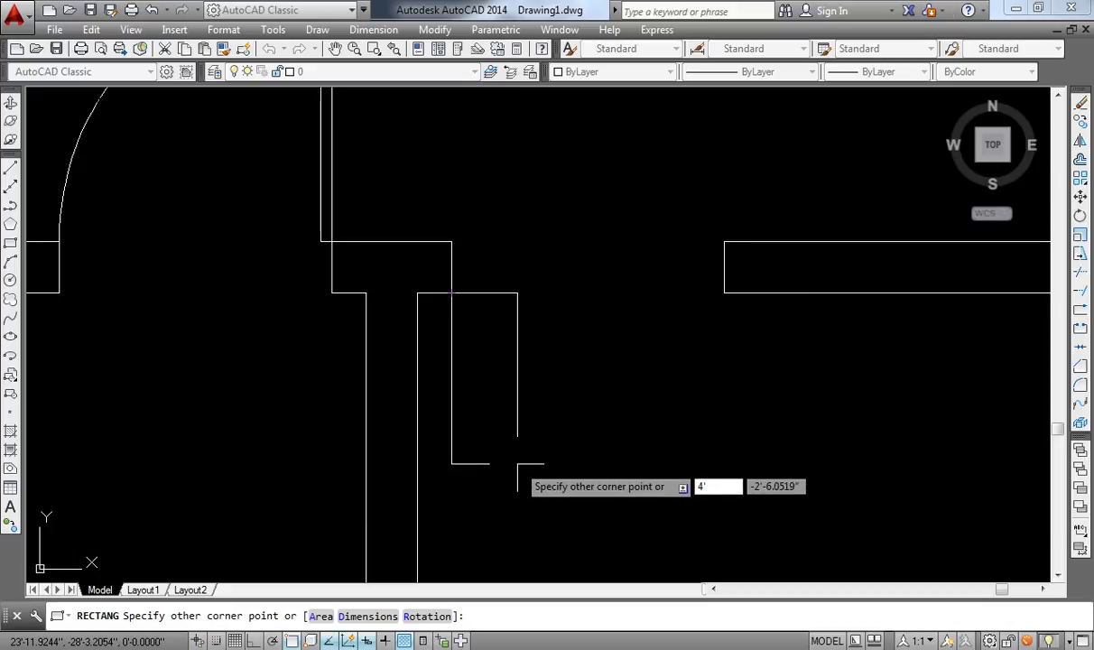
{"action": "key", "text": "Tab"}
{"action": "type", "text": "-"}
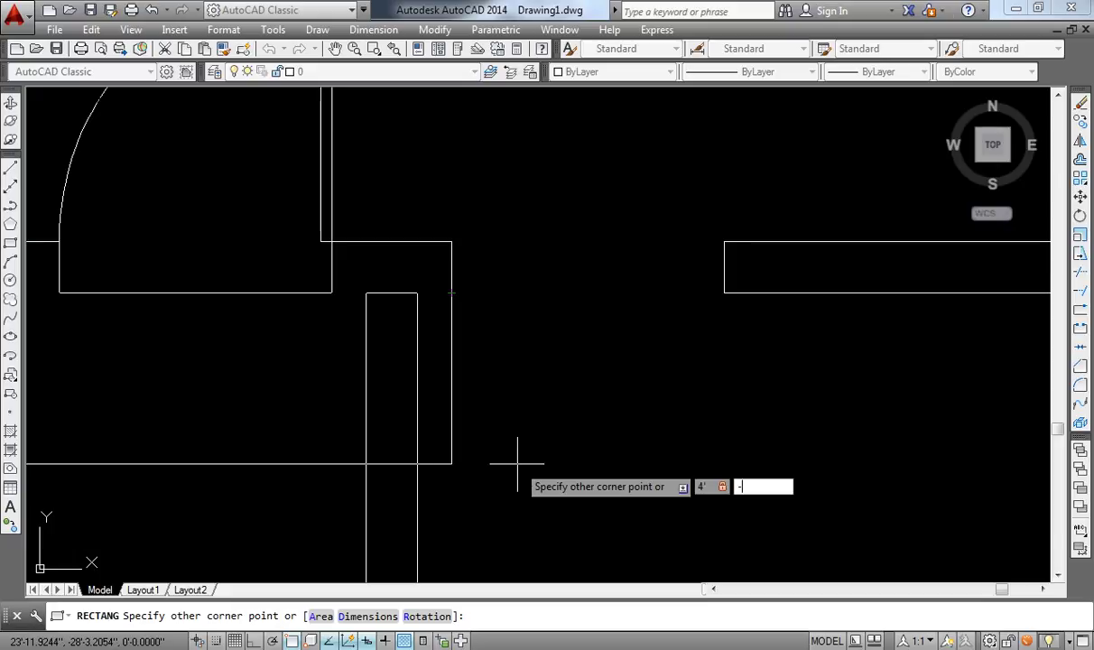
{"action": "type", "text": "2"}
{"action": "key", "text": "Return"}
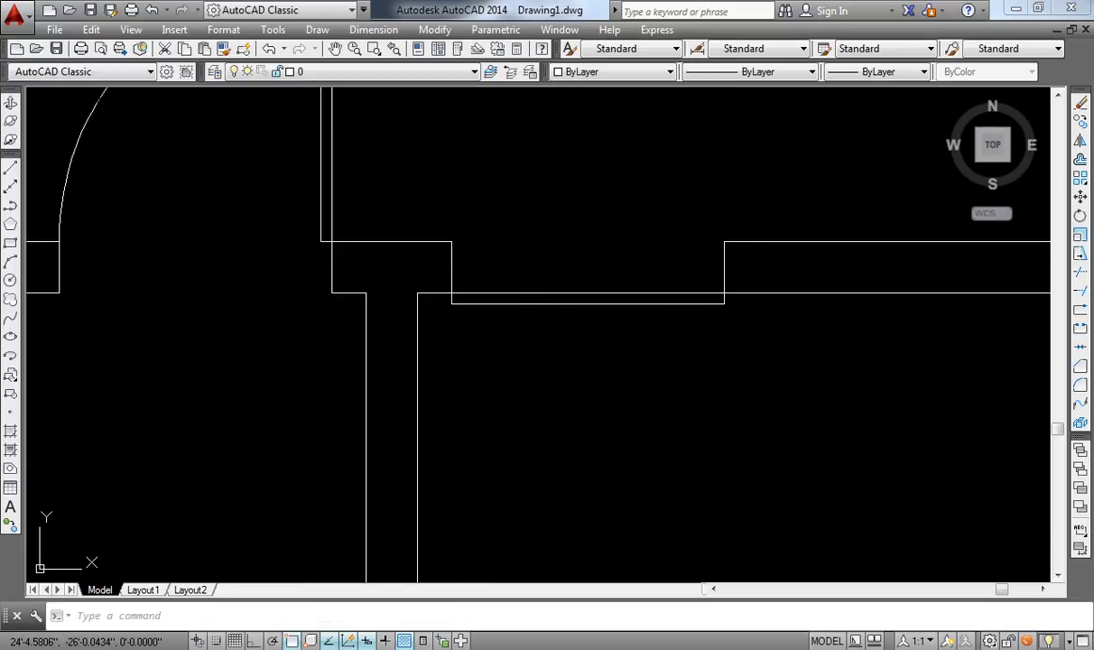
{"action": "left_click", "coordinate": [519, 312]}
{"action": "left_click", "coordinate": [471, 288]}
{"action": "key", "text": "Delete"}
Draw the thin door-leaf rectangle (@2,-4) anchored at the wall corner
{"action": "type", "text": "re"}
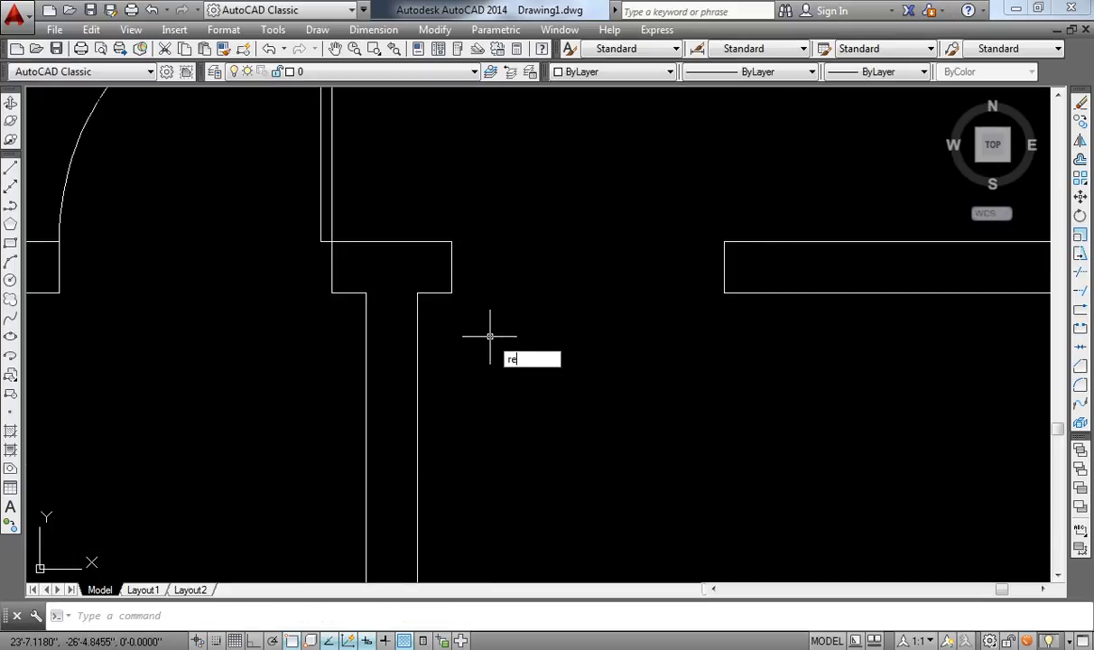
{"action": "type", "text": "c"}
{"action": "key", "text": "Return"}
{"action": "left_click", "coordinate": [451, 293]}
{"action": "type", "text": "2"}
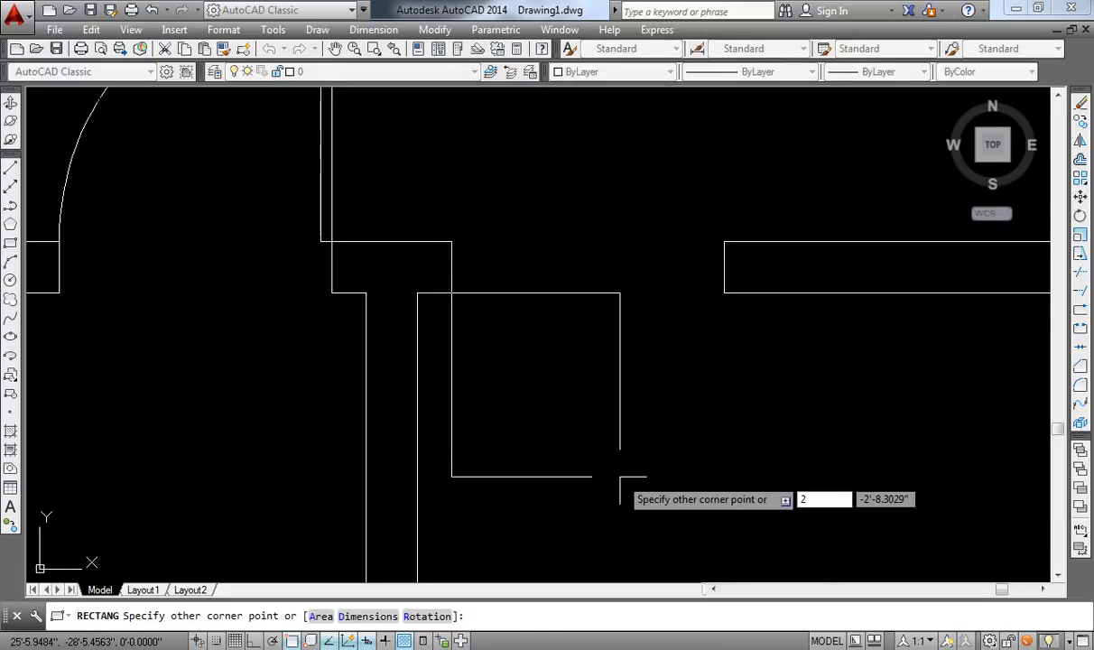
{"action": "key", "text": "Tab"}
{"action": "type", "text": "-4'"}
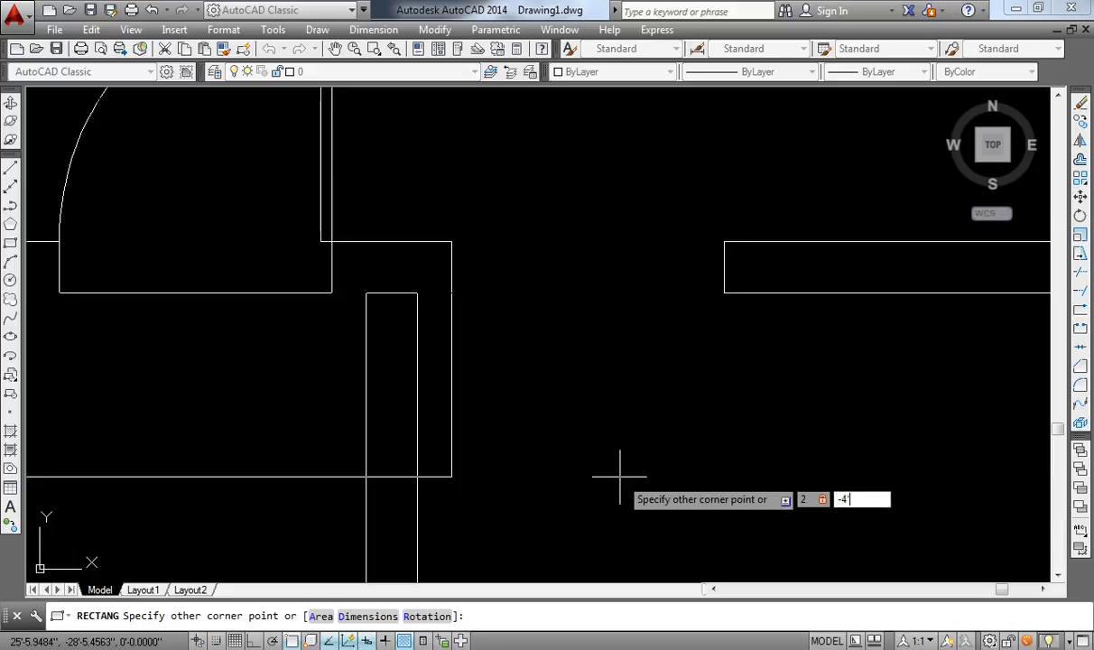
{"action": "key", "text": "Return"}
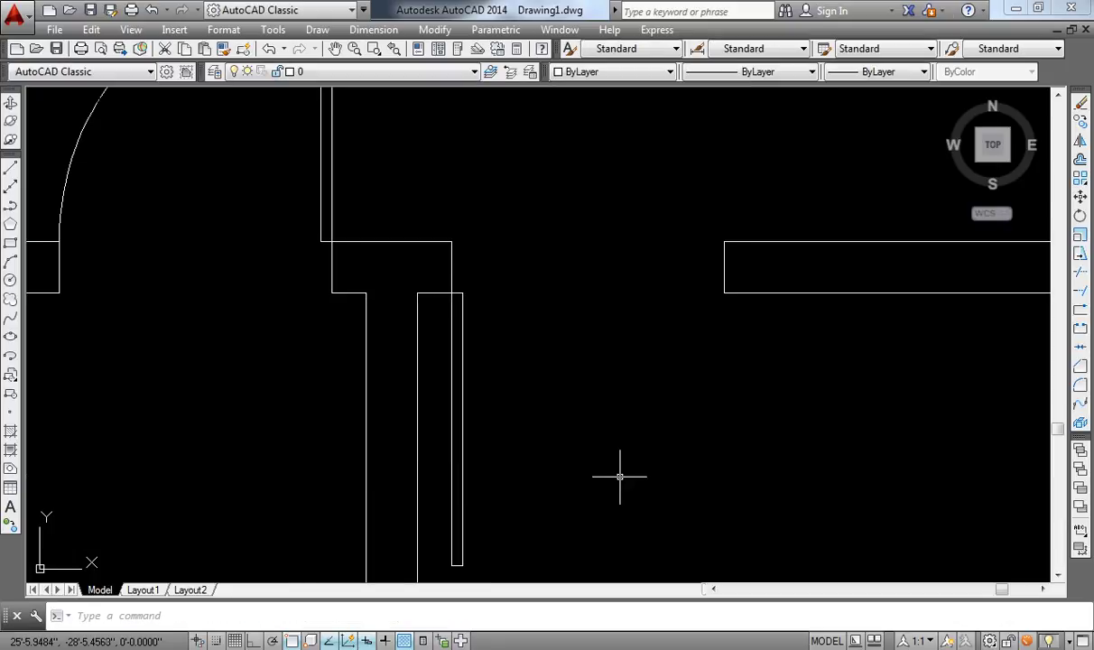
{"action": "middle_click_drag", "start_coordinate": [566, 392], "coordinate": [567, 357]}
Draw the quarter-circle swing arc from the leaf corner to the wall corner
{"action": "type", "text": "a"}
{"action": "key", "text": "Return"}
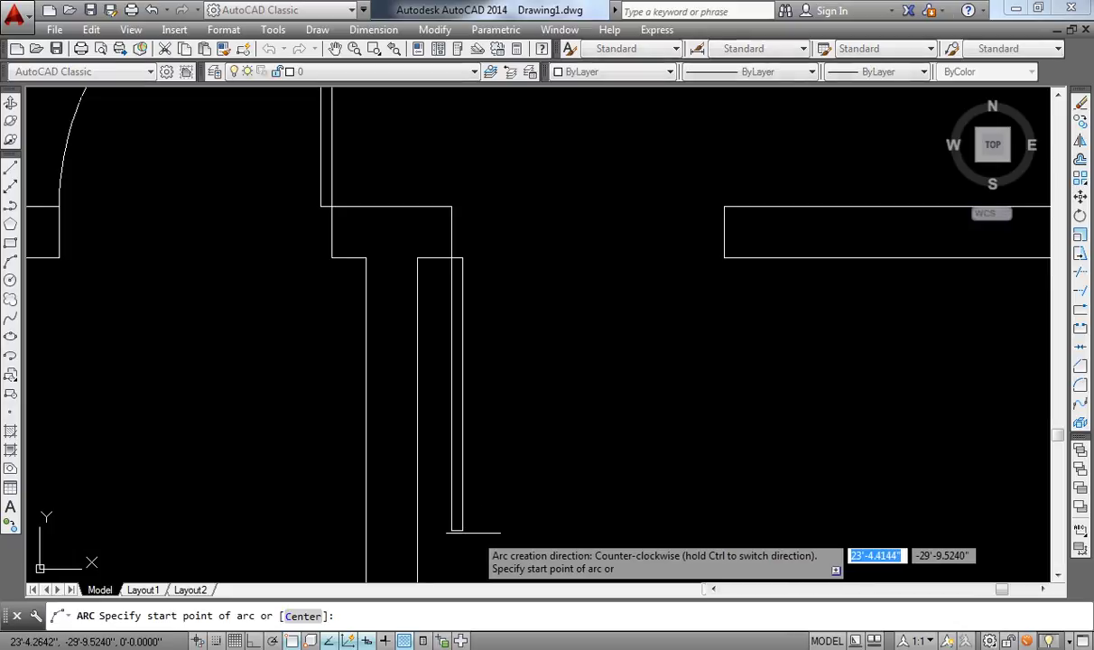
{"action": "left_click", "coordinate": [456, 529]}
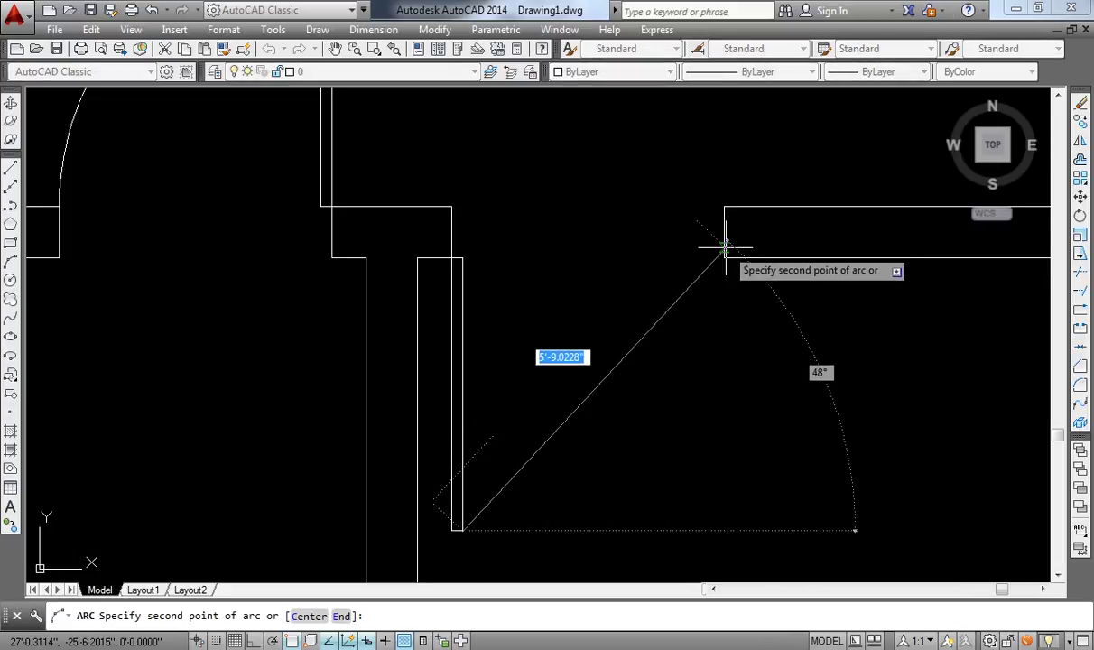
{"action": "left_click", "coordinate": [724, 258]}
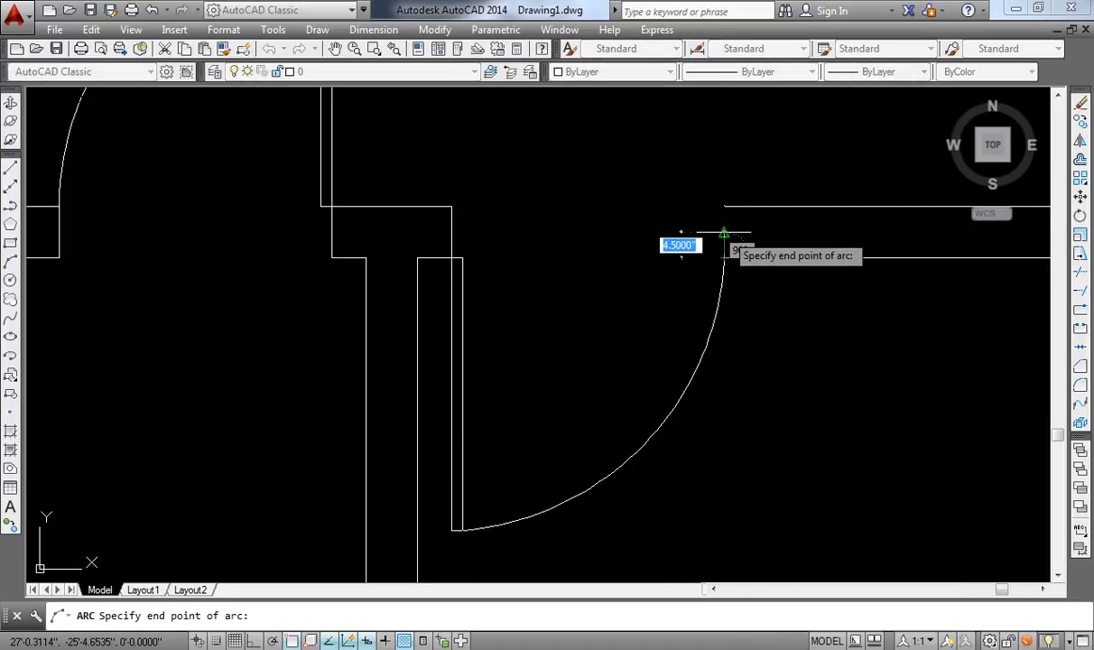
{"action": "left_click", "coordinate": [722, 233]}
{"action": "scroll", "coordinate": [560, 334], "scroll_direction": "down", "scroll_amount": 8}
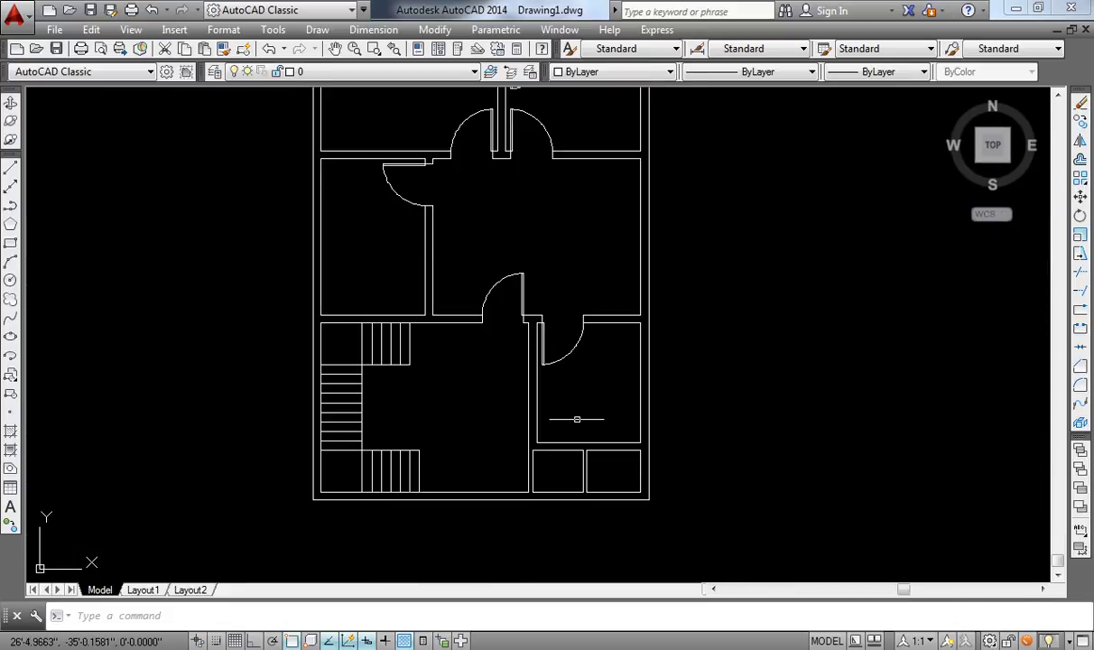
Draw a vertical line closing the gap in the right wall
{"action": "scroll", "coordinate": [576, 418], "scroll_direction": "up", "scroll_amount": 2}
{"action": "middle_click_drag", "start_coordinate": [600, 397], "coordinate": [607, 435]}
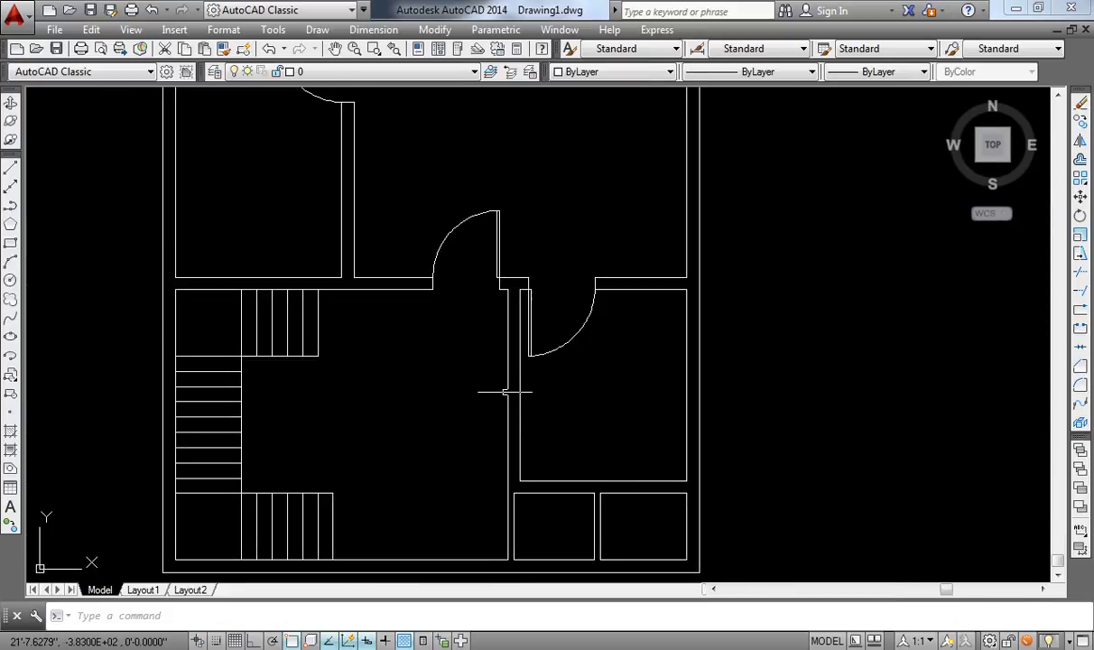
{"action": "scroll", "coordinate": [505, 392], "scroll_direction": "up", "scroll_amount": 2}
{"action": "scroll", "coordinate": [538, 403], "scroll_direction": "down", "scroll_amount": 3}
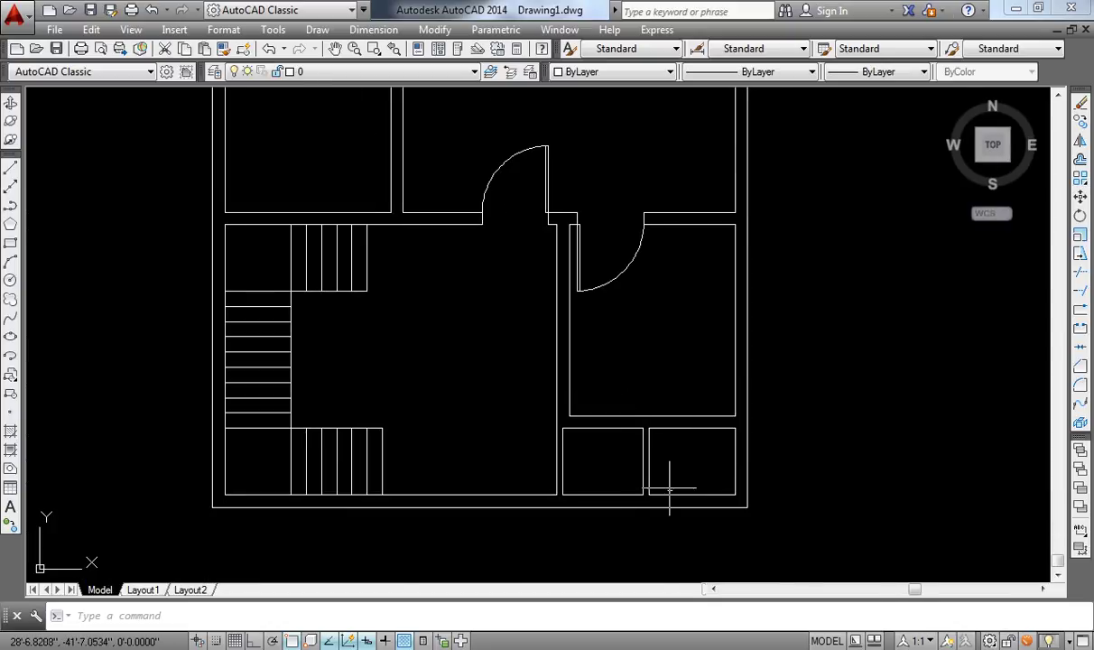
{"action": "scroll", "coordinate": [664, 488], "scroll_direction": "up", "scroll_amount": 3}
{"action": "type", "text": "l"}
{"action": "key", "text": "Return"}
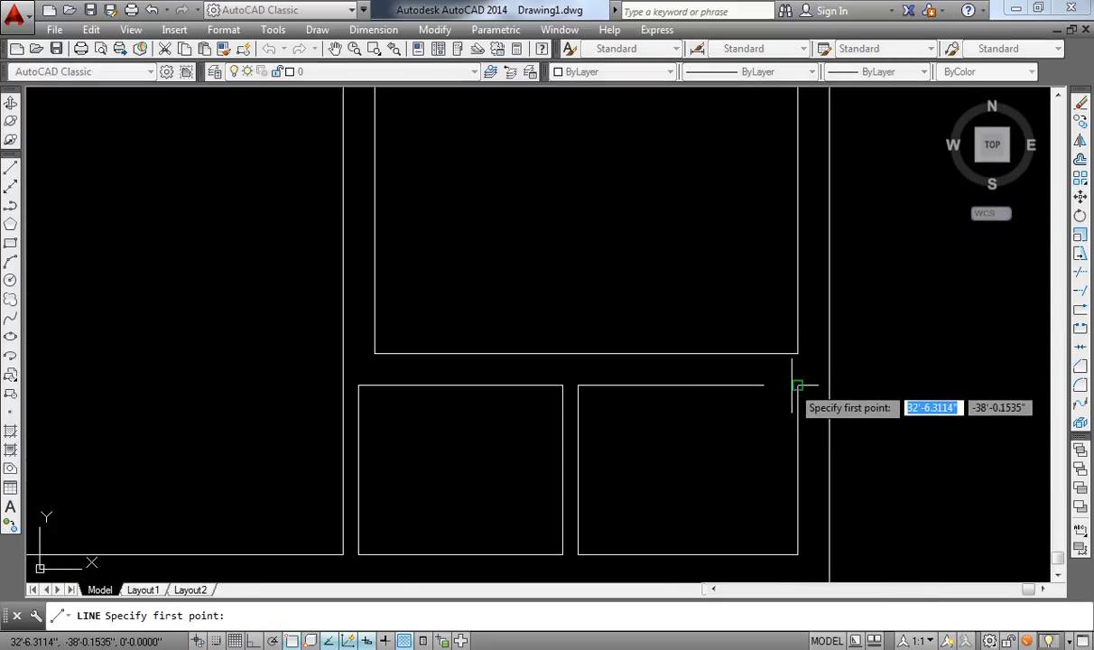
{"action": "left_click", "coordinate": [799, 384]}
{"action": "left_click", "coordinate": [798, 353]}
{"action": "key", "text": "Return"}
{"action": "scroll", "coordinate": [799, 369], "scroll_direction": "up", "scroll_amount": 2}
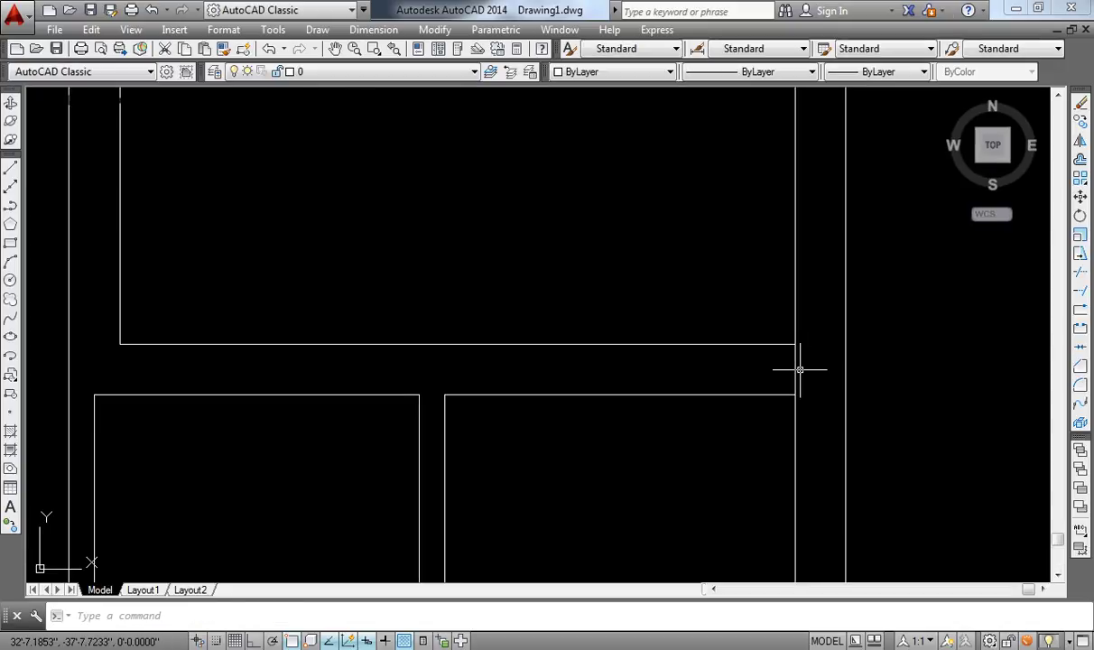
{"action": "type", "text": "o"}
Offset the wall line left by the previous distance, then 2 feet, to mark the opening edges
{"action": "key", "text": "Return"}
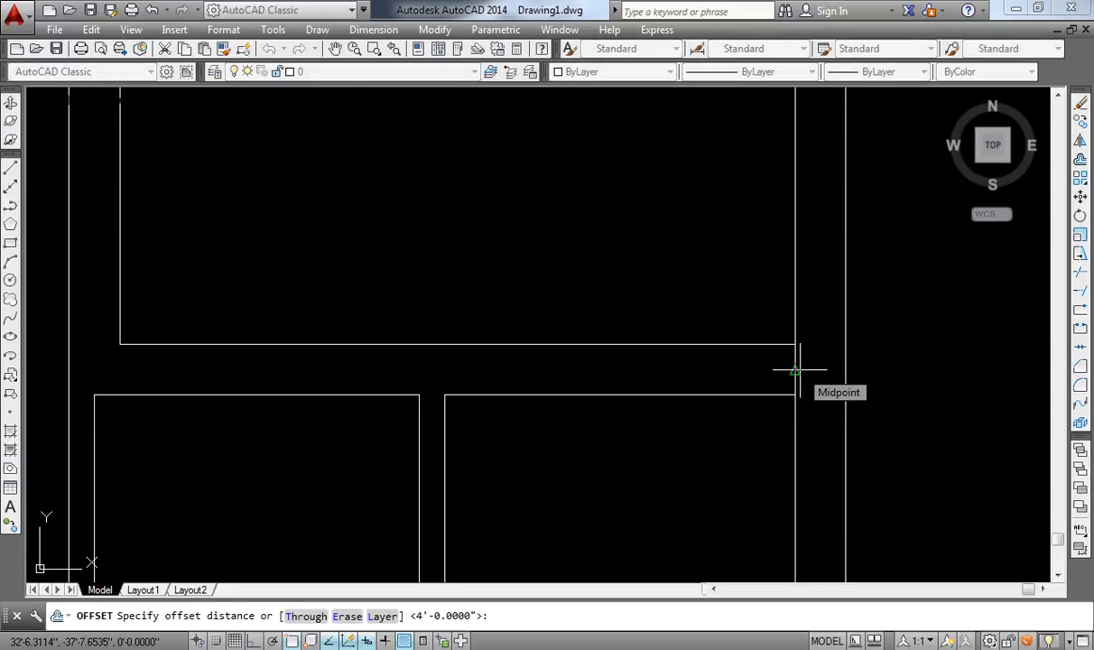
{"action": "key", "text": "Return"}
{"action": "left_click", "coordinate": [798, 373]}
{"action": "left_click", "coordinate": [738, 371]}
{"action": "key", "text": "Return"}
{"action": "key", "text": "Return"}
{"action": "type", "text": "2'"}
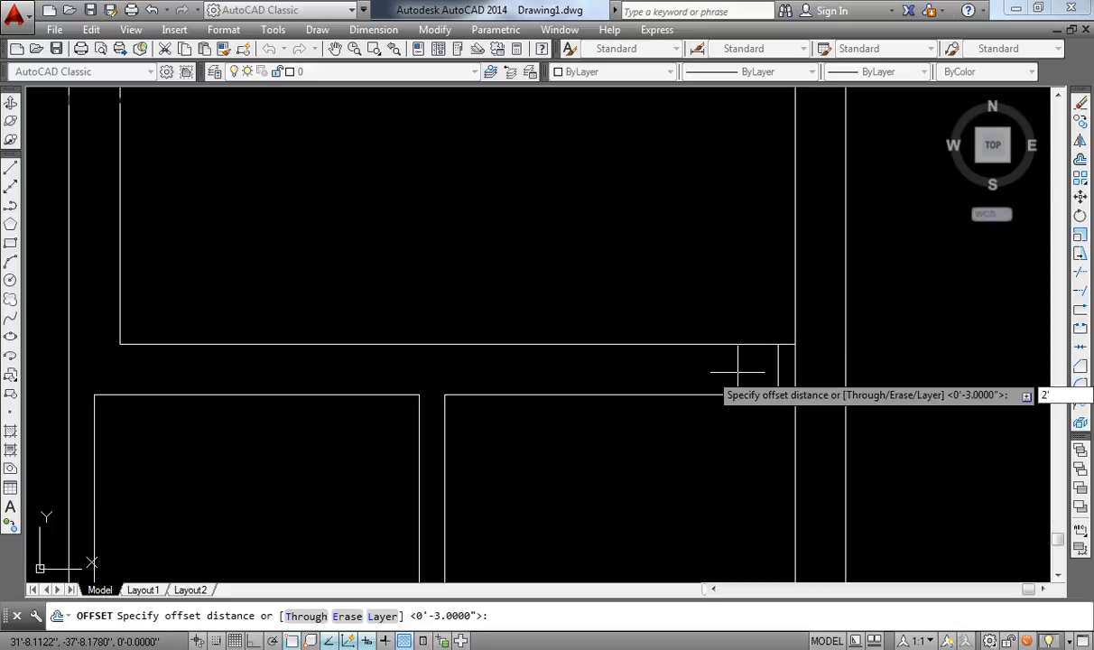
{"action": "key", "text": "Return"}
{"action": "left_click", "coordinate": [778, 366]}
{"action": "left_click", "coordinate": [658, 374]}
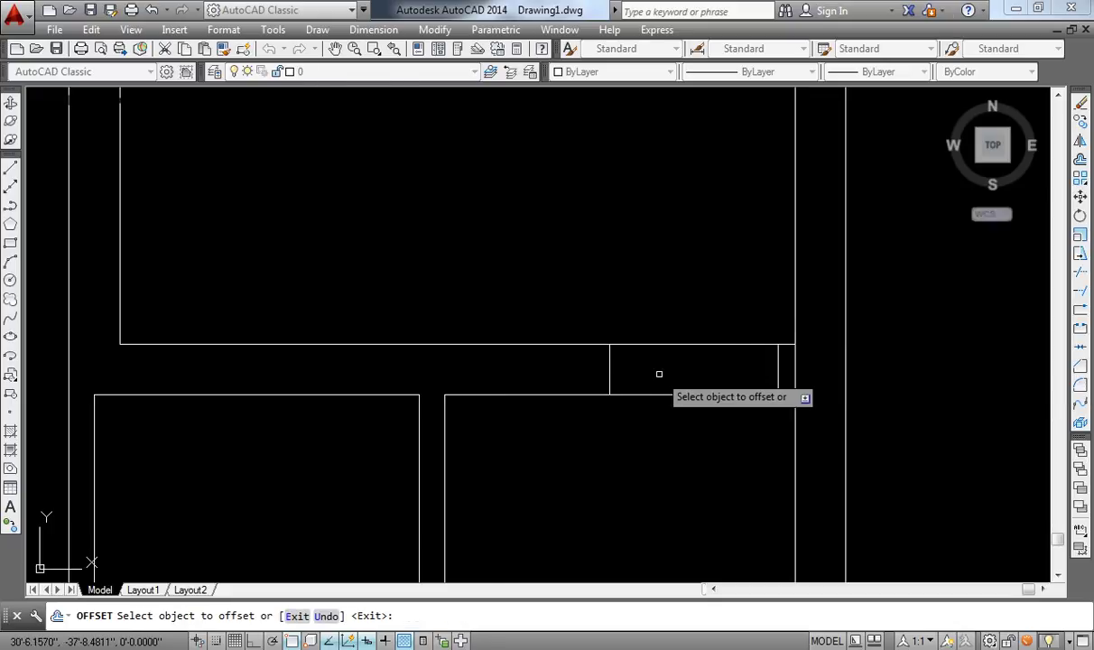
{"action": "key", "text": "Return"}
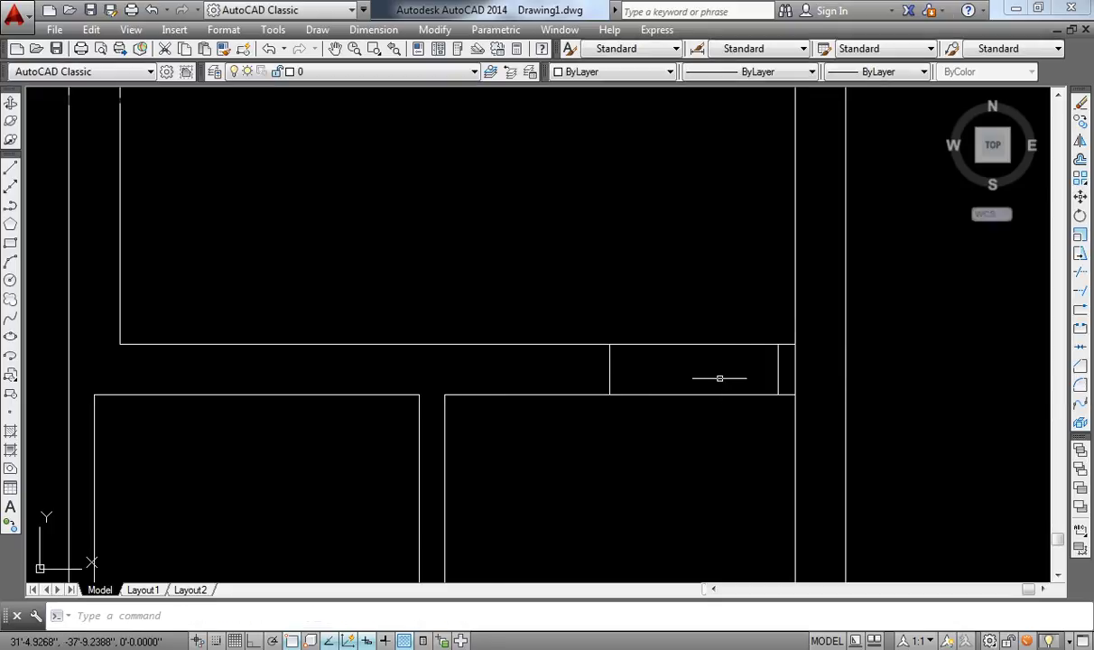
Trim the wall lines between the two opening edge lines
{"action": "left_click", "coordinate": [687, 457]}
{"action": "left_click", "coordinate": [686, 458]}
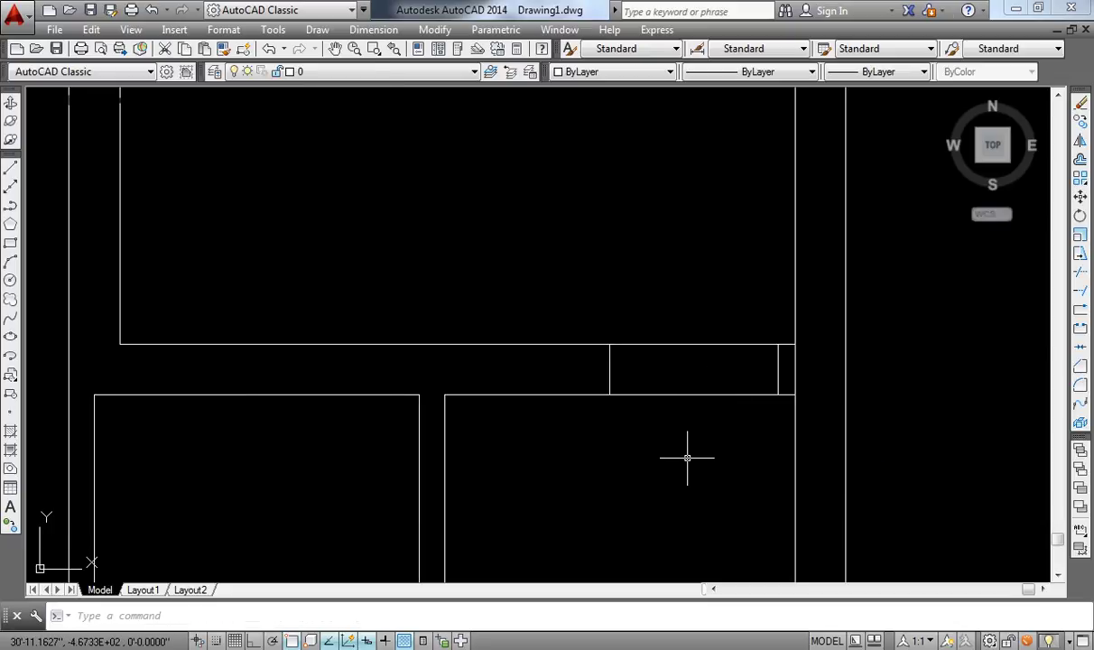
{"action": "type", "text": "tr"}
{"action": "key", "text": "Return"}
{"action": "key", "text": "Return"}
{"action": "left_click", "coordinate": [713, 442]}
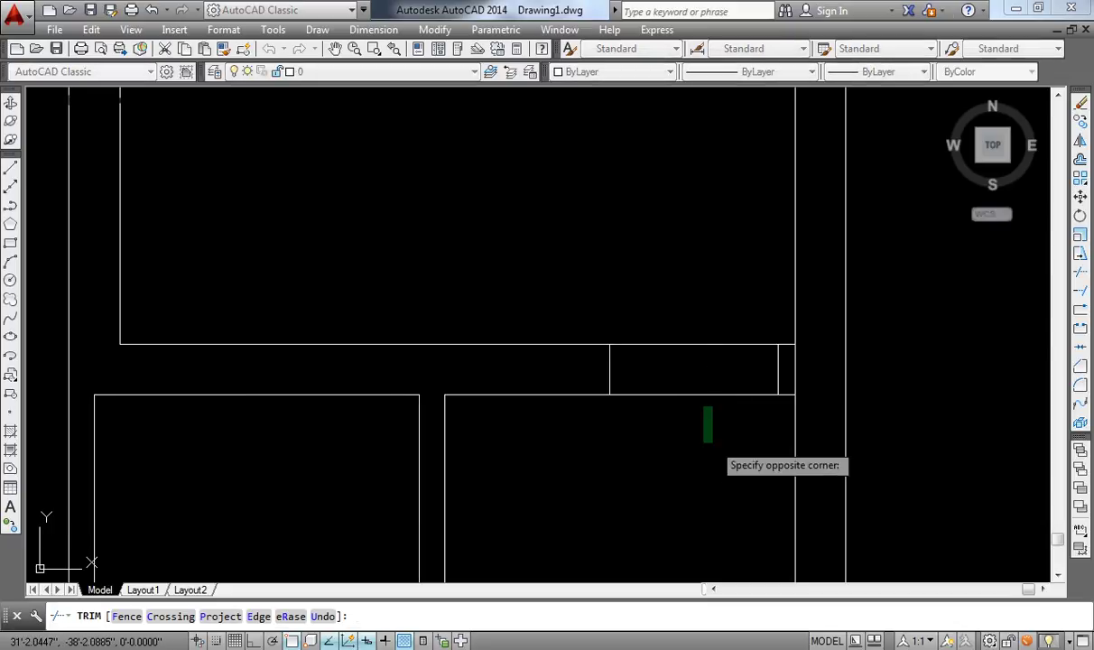
{"action": "left_click", "coordinate": [704, 330]}
{"action": "key", "text": "Return"}
{"action": "left_click", "coordinate": [806, 369]}
{"action": "key", "text": "Escape"}
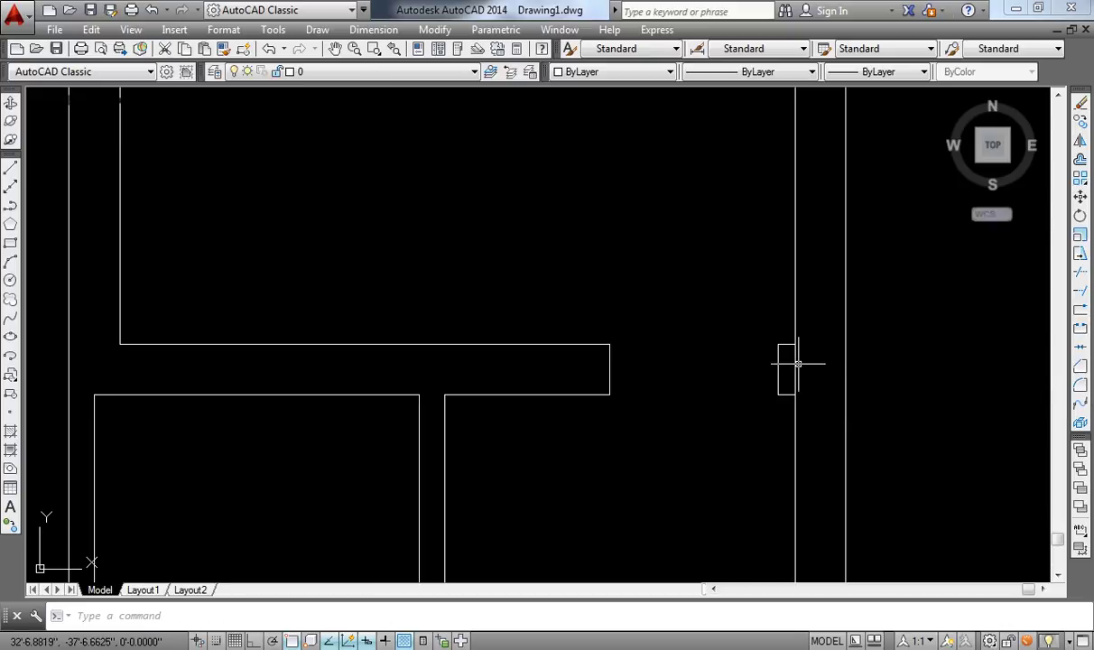
Delete the leftover wall segment inside the opening
{"action": "left_click", "coordinate": [803, 370]}
{"action": "left_click", "coordinate": [726, 345]}
{"action": "key", "text": "Delete"}
{"action": "middle_click_drag", "start_coordinate": [671, 407], "coordinate": [654, 308]}
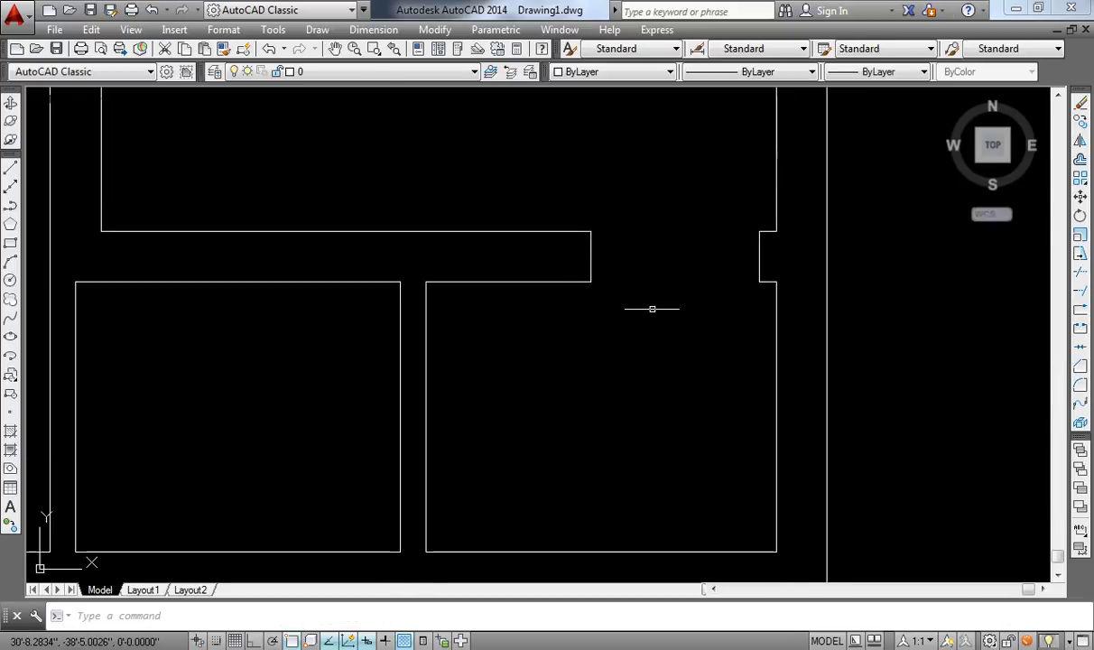
{"action": "scroll", "coordinate": [606, 344], "scroll_direction": "down", "scroll_amount": 2}
{"action": "scroll", "coordinate": [521, 390], "scroll_direction": "down", "scroll_amount": 1}
Draw a short line across the wall end at the corner
{"action": "scroll", "coordinate": [284, 453], "scroll_direction": "up", "scroll_amount": 2}
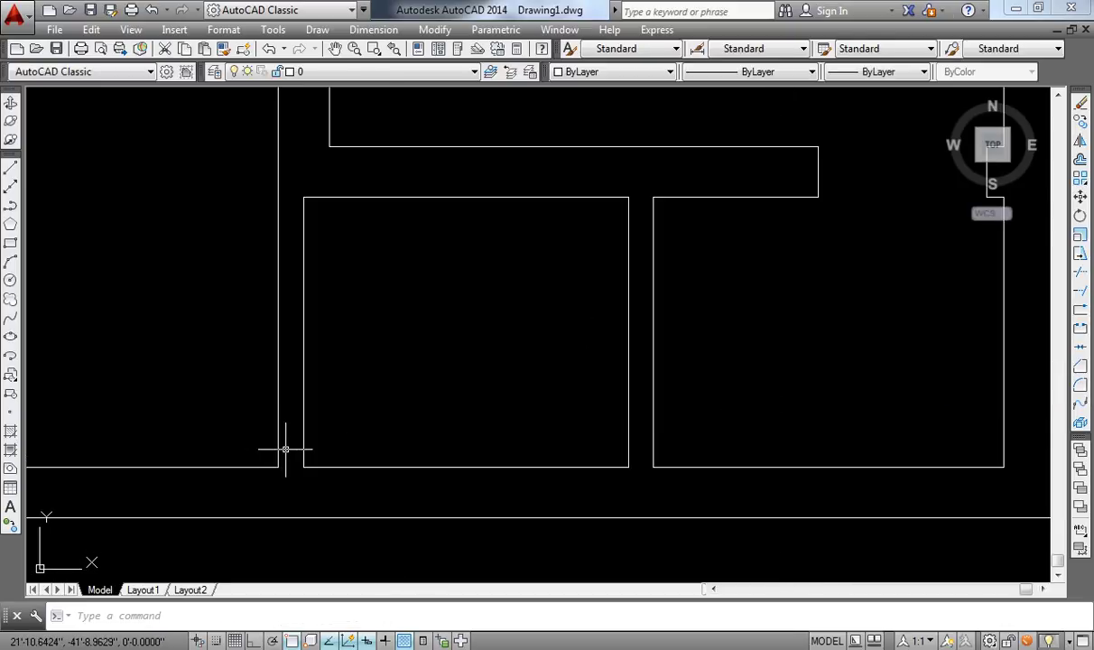
{"action": "type", "text": "l"}
{"action": "key", "text": "Return"}
{"action": "left_click", "coordinate": [278, 468]}
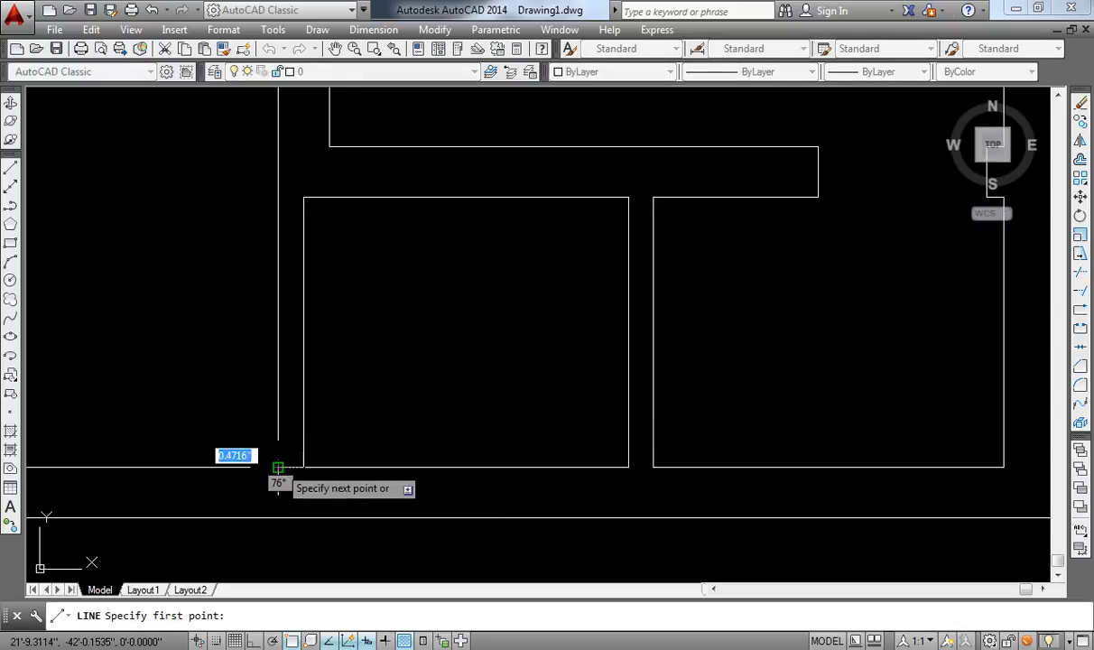
{"action": "left_click", "coordinate": [303, 467]}
{"action": "key", "text": "Return"}
Offset the end line up by 4, then copy it a further 2'6" up
{"action": "type", "text": "o"}
{"action": "key", "text": "Return"}
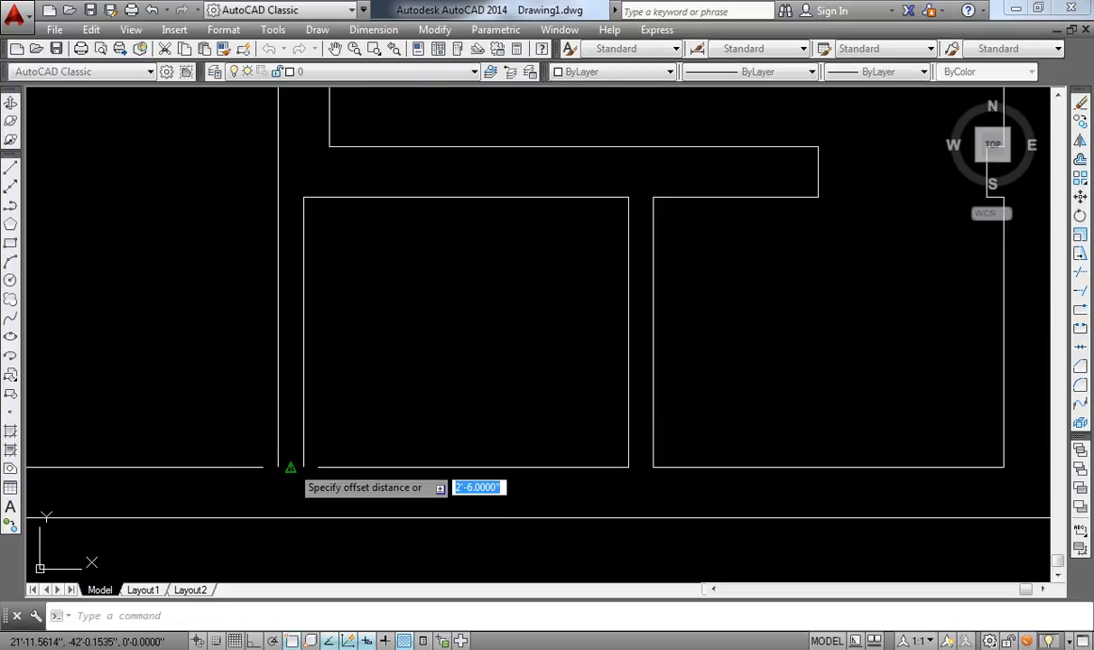
{"action": "type", "text": "4"}
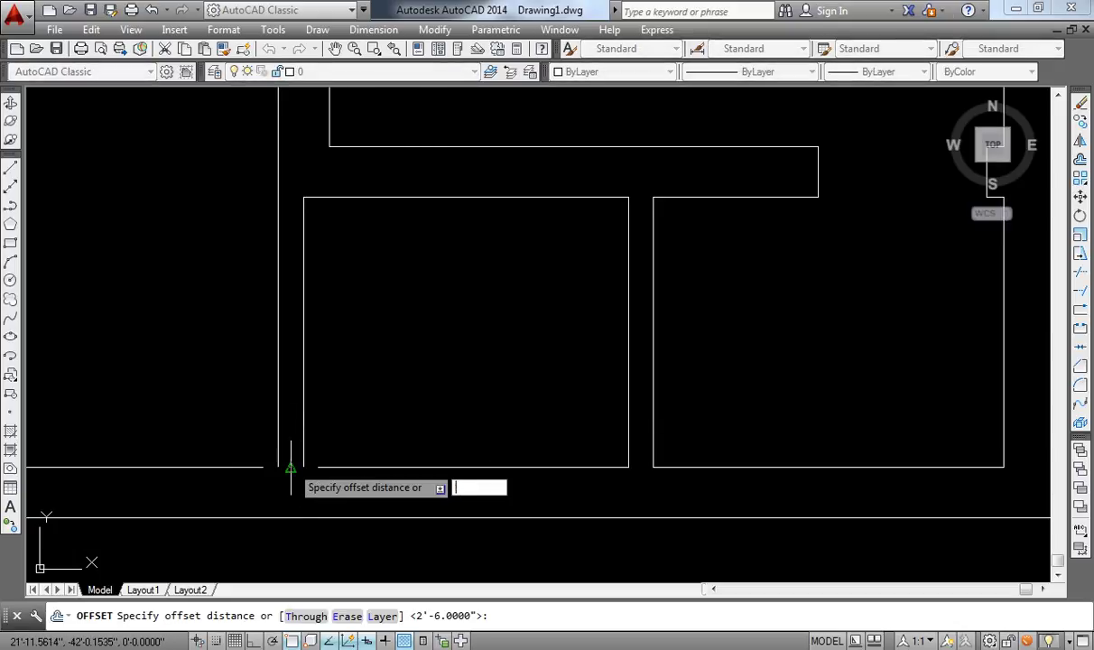
{"action": "key", "text": "Return"}
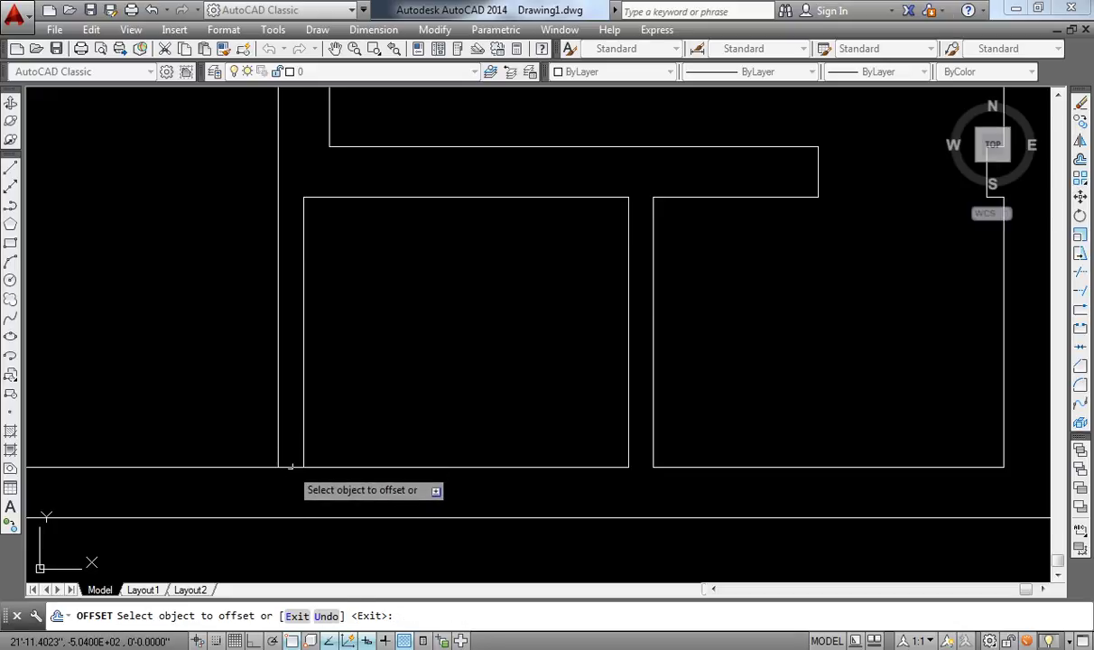
{"action": "left_click", "coordinate": [289, 465]}
{"action": "left_click", "coordinate": [289, 411]}
{"action": "key", "text": "Return"}
{"action": "key", "text": "Return"}
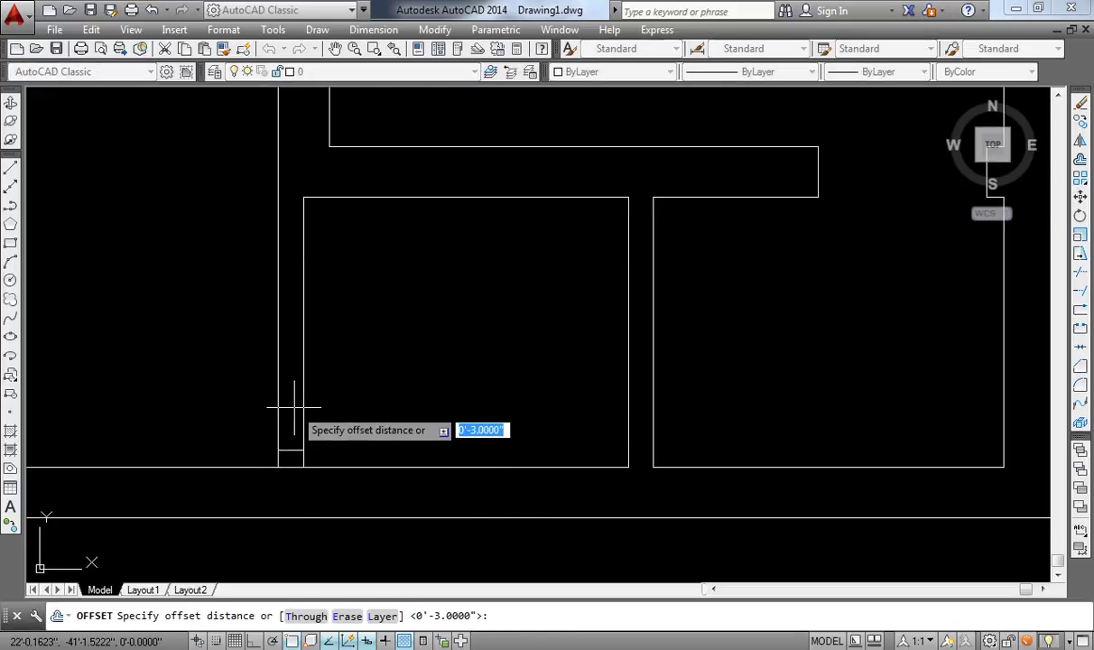
{"action": "key", "text": "Return"}
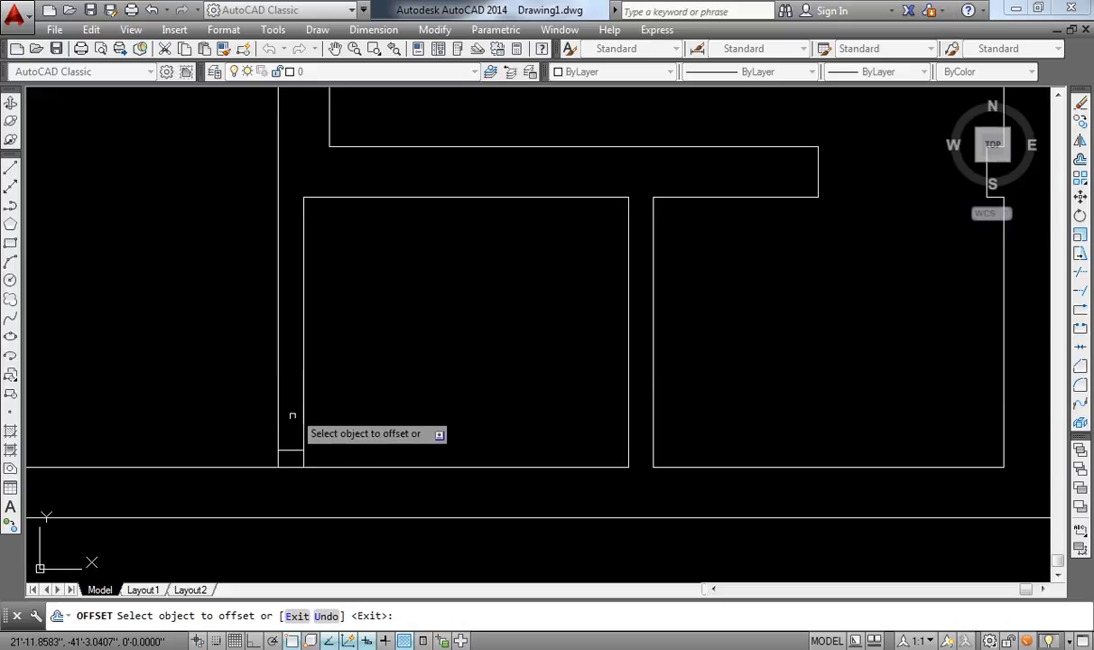
{"action": "left_click", "coordinate": [289, 449]}
{"action": "left_click", "coordinate": [288, 442]}
{"action": "key", "text": "Escape"}
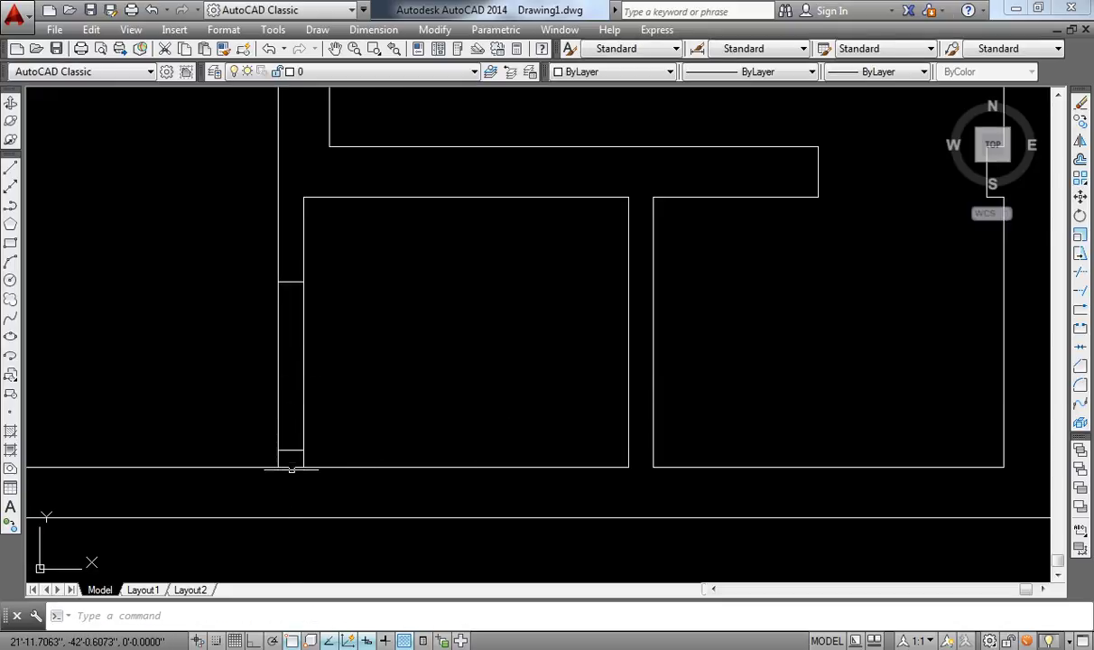
Delete the short bottom end line, then start and cancel a trim
{"action": "left_click", "coordinate": [291, 466]}
{"action": "key", "text": "Delete"}
{"action": "type", "text": "tr"}
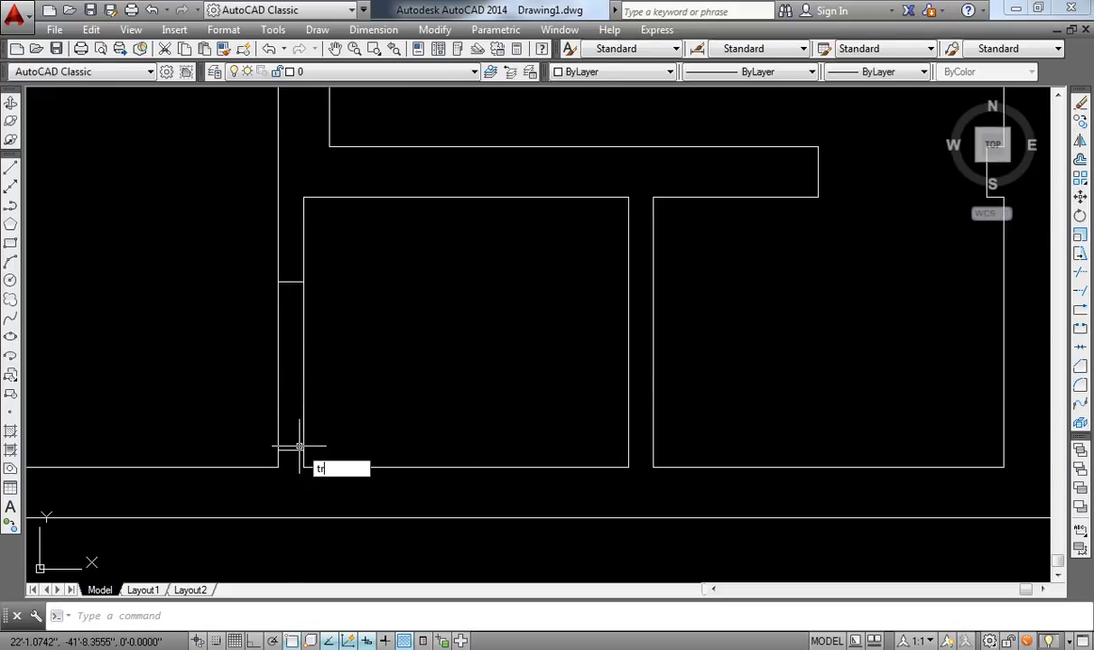
{"action": "key", "text": "Return"}
{"action": "key", "text": "Escape"}
{"action": "scroll", "coordinate": [239, 388], "scroll_direction": "down", "scroll_amount": 2}
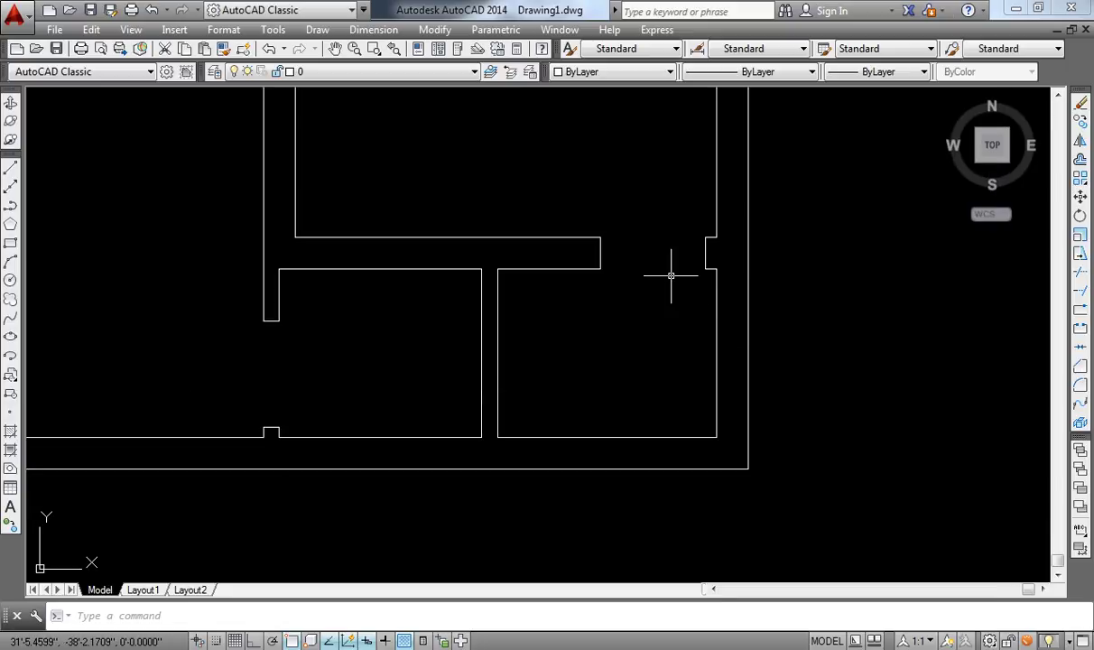
{"action": "scroll", "coordinate": [696, 262], "scroll_direction": "up", "scroll_amount": 2}
Draw the narrow 2 by 2'6" door-leaf rectangle at the wall opening
{"action": "key", "text": "Return"}
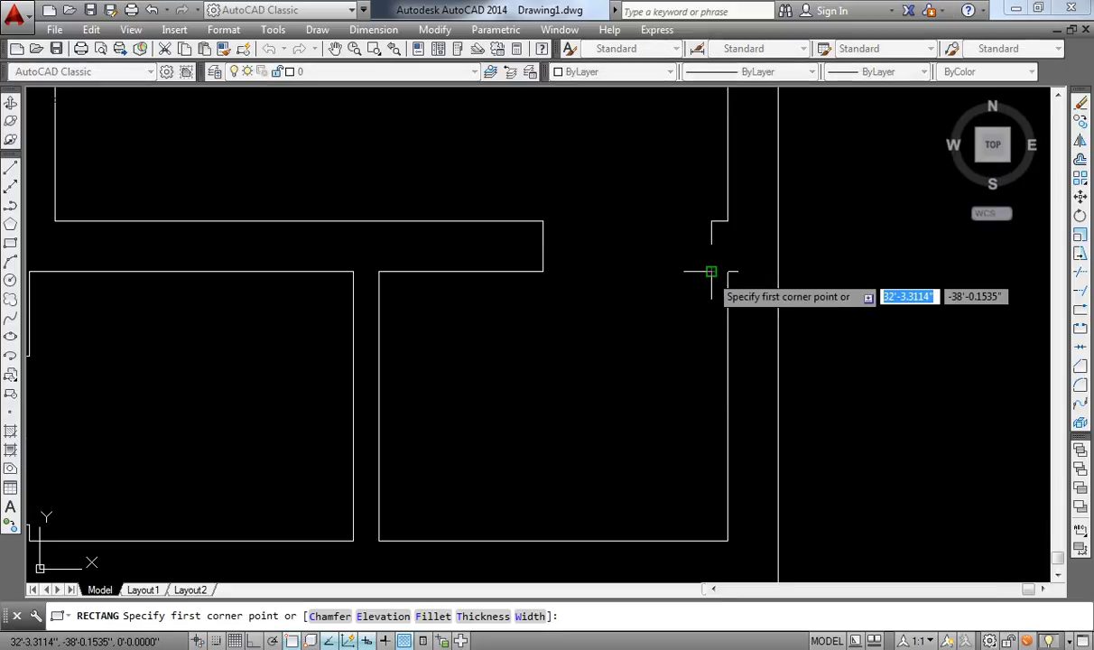
{"action": "left_click", "coordinate": [711, 271]}
{"action": "type", "text": "-2"}
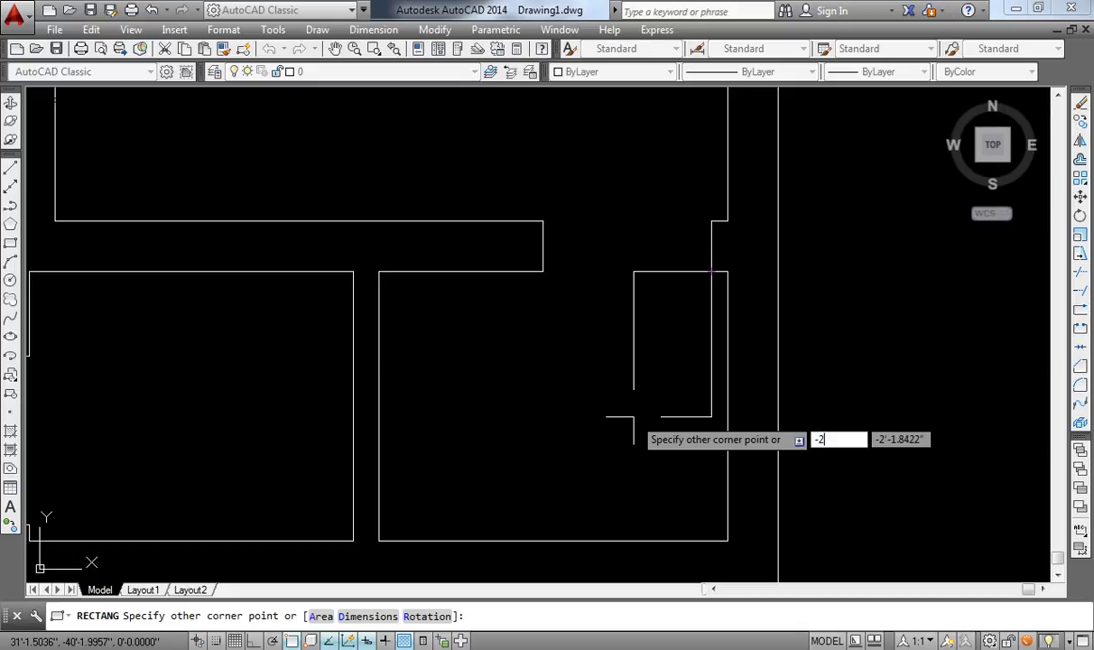
{"action": "key", "text": "Tab"}
{"action": "type", "text": "-2'6"}
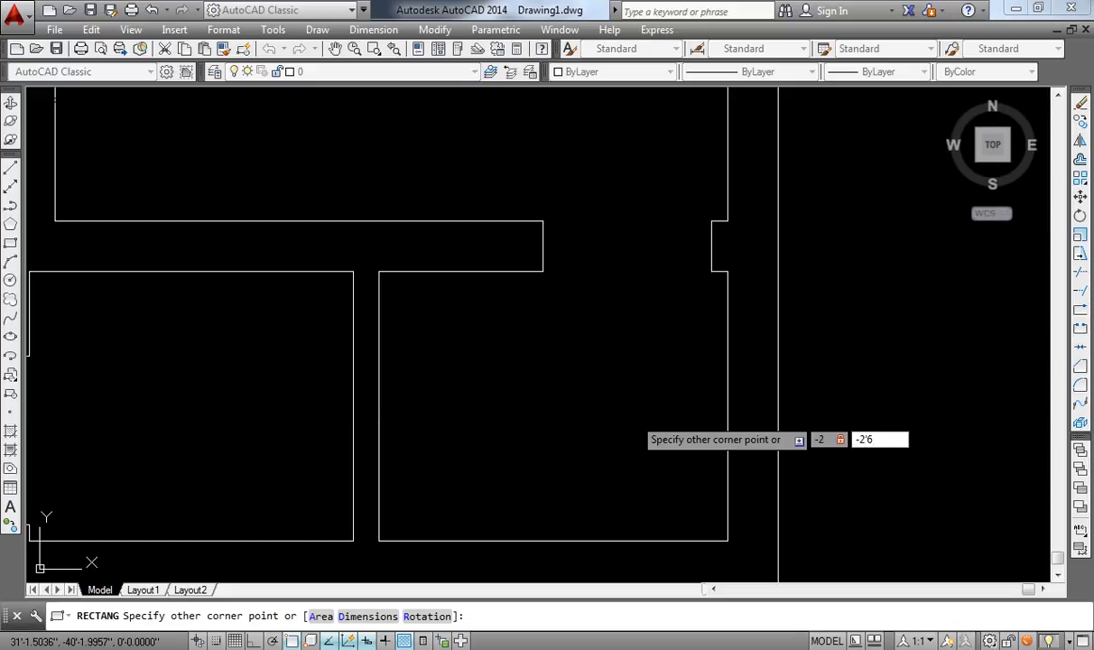
{"action": "key", "text": "Return"}
Draw the quarter-circle swing arc from the leaf corner to the wall corner
{"action": "type", "text": "a"}
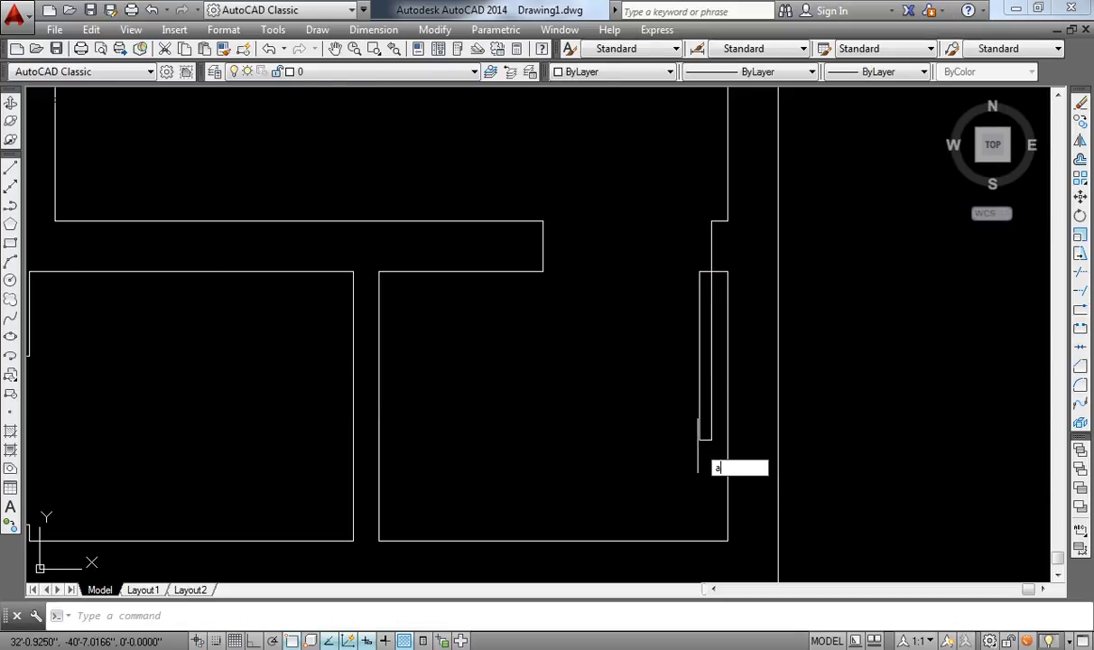
{"action": "key", "text": "Return"}
{"action": "left_click", "coordinate": [699, 440]}
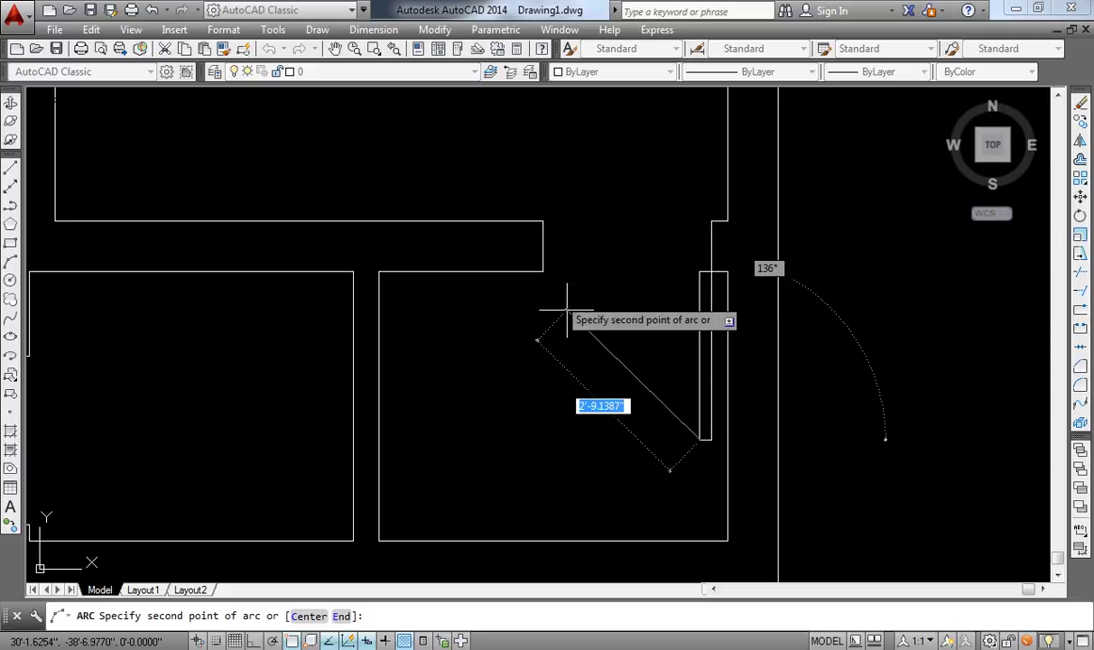
{"action": "left_click", "coordinate": [542, 270]}
{"action": "left_click", "coordinate": [542, 248]}
{"action": "scroll", "coordinate": [556, 244], "scroll_direction": "down", "scroll_amount": 2}
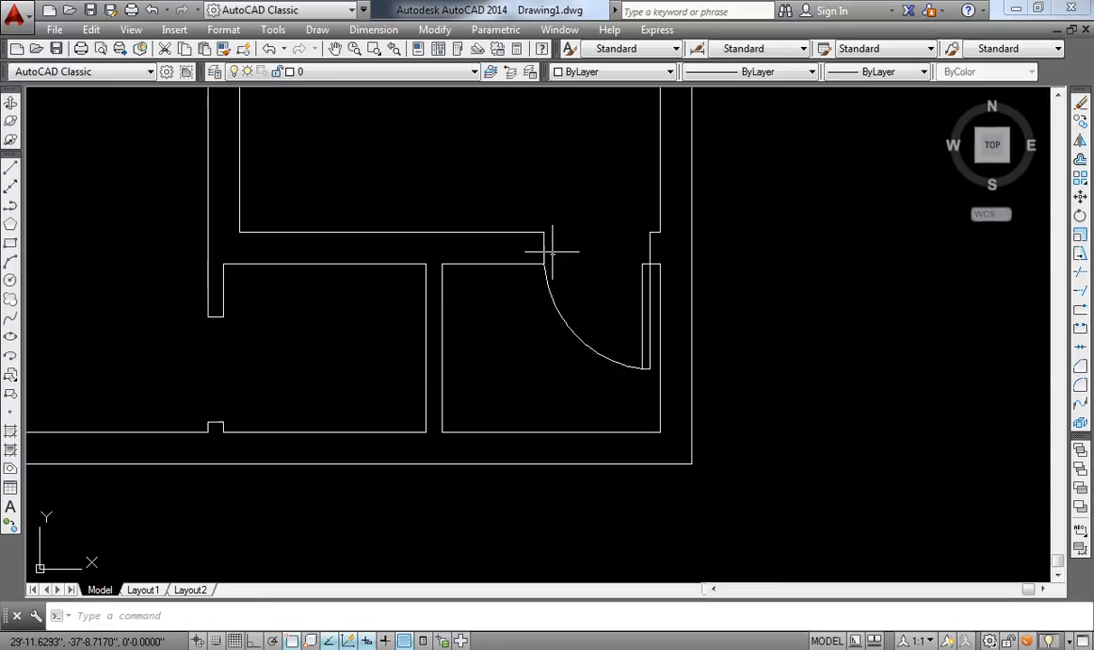
{"action": "scroll", "coordinate": [569, 305], "scroll_direction": "down", "scroll_amount": 1}
{"action": "scroll", "coordinate": [395, 399], "scroll_direction": "up", "scroll_amount": 3}
{"action": "type", "text": "rec"}
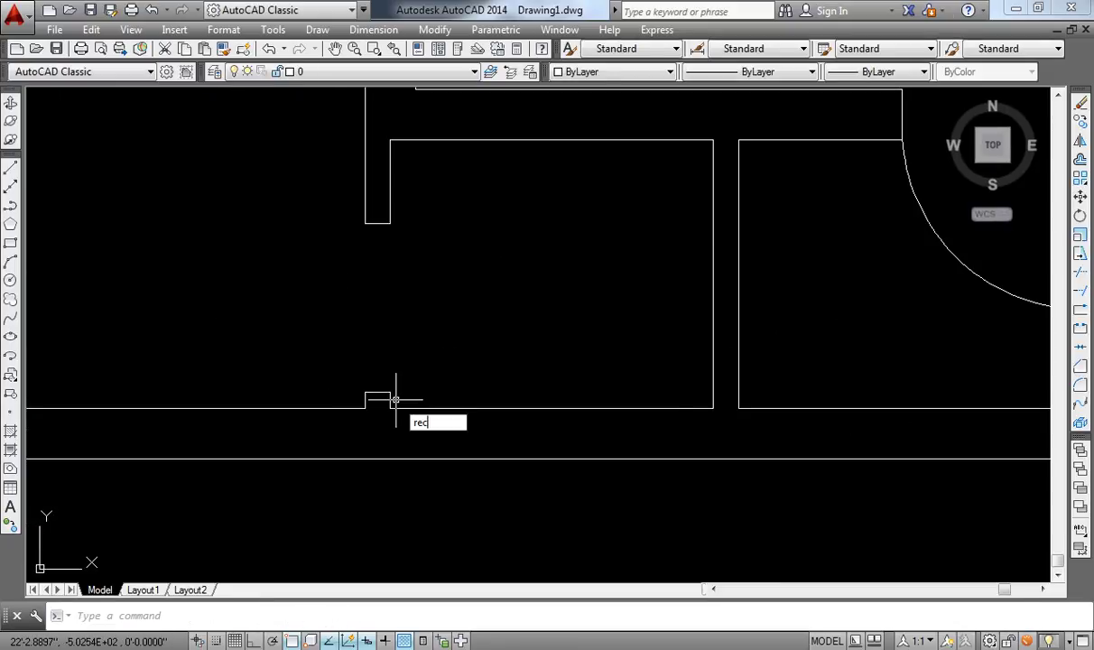
Draw the thin 2'6" door-leaf rectangle at the lower wall notch
{"action": "key", "text": "Return"}
{"action": "left_click", "coordinate": [390, 392]}
{"action": "type", "text": "2'6"}
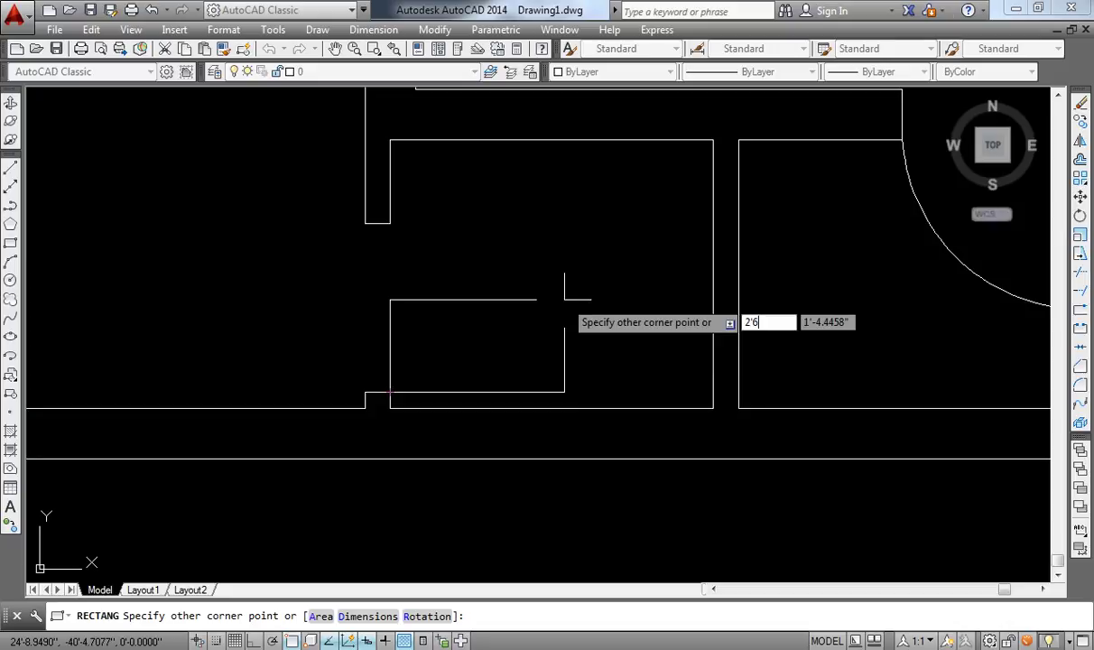
{"action": "key", "text": "Tab"}
{"action": "type", "text": "2"}
{"action": "key", "text": "Return"}
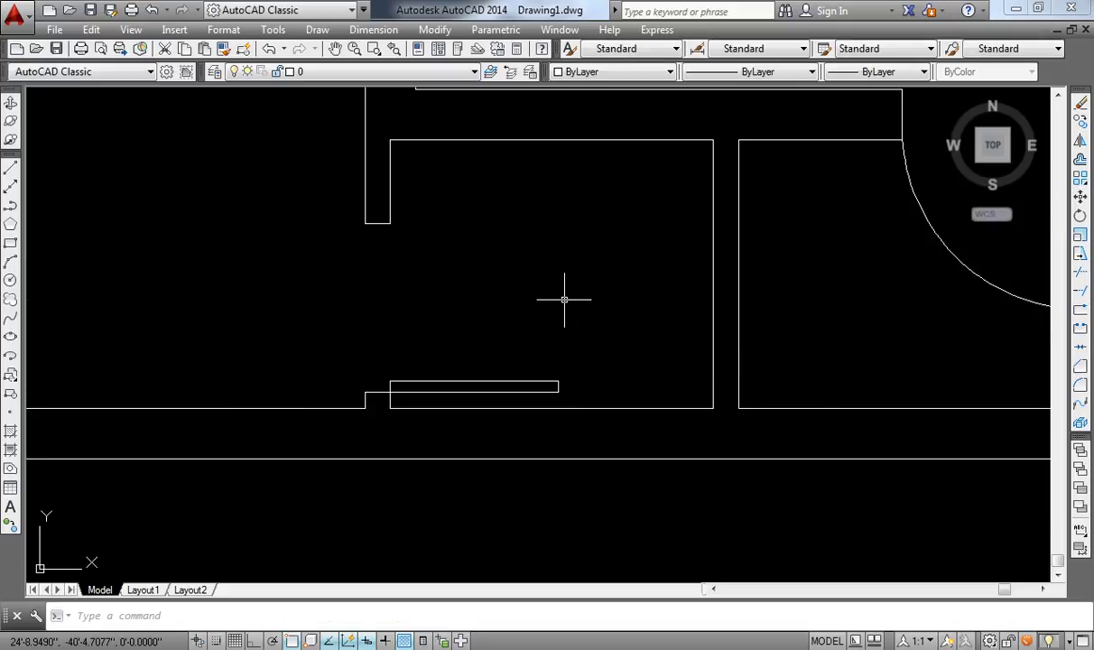
Draw the swing arc from the leaf's top-right corner to the wall corner
{"action": "type", "text": "a"}
{"action": "key", "text": "Return"}
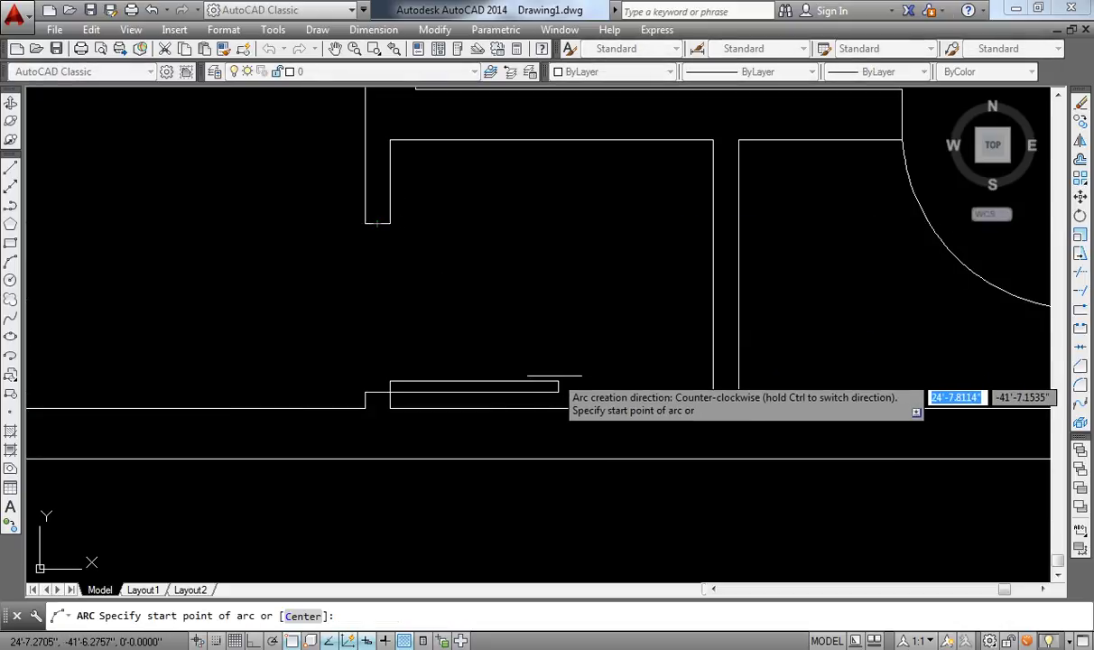
{"action": "left_click", "coordinate": [557, 381]}
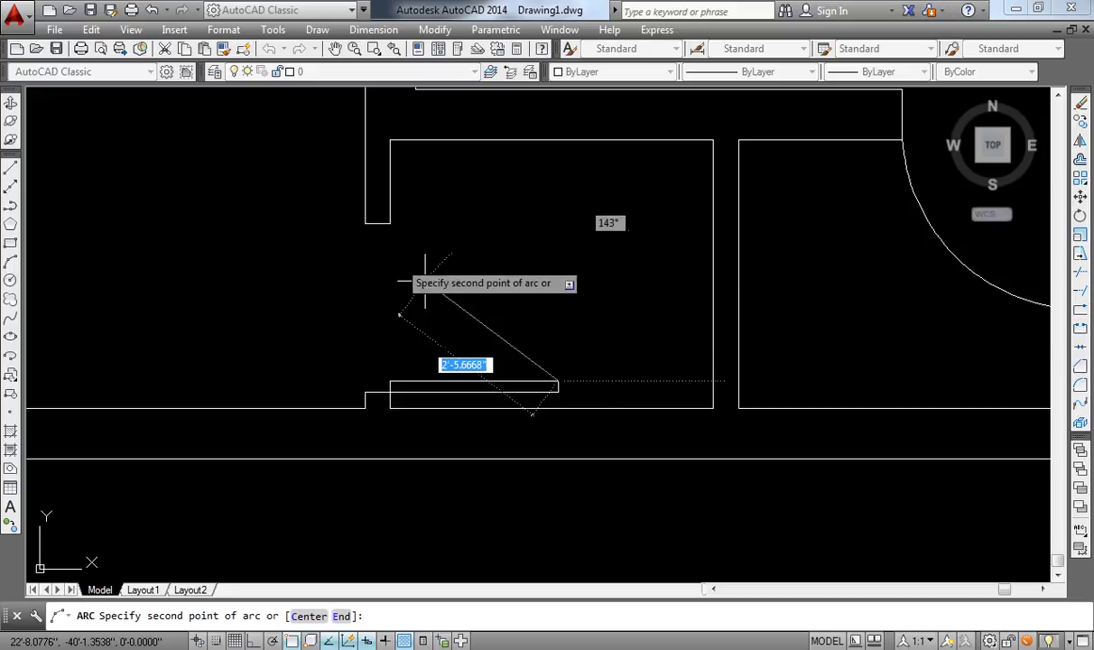
{"action": "left_click", "coordinate": [391, 236]}
{"action": "left_click", "coordinate": [390, 223]}
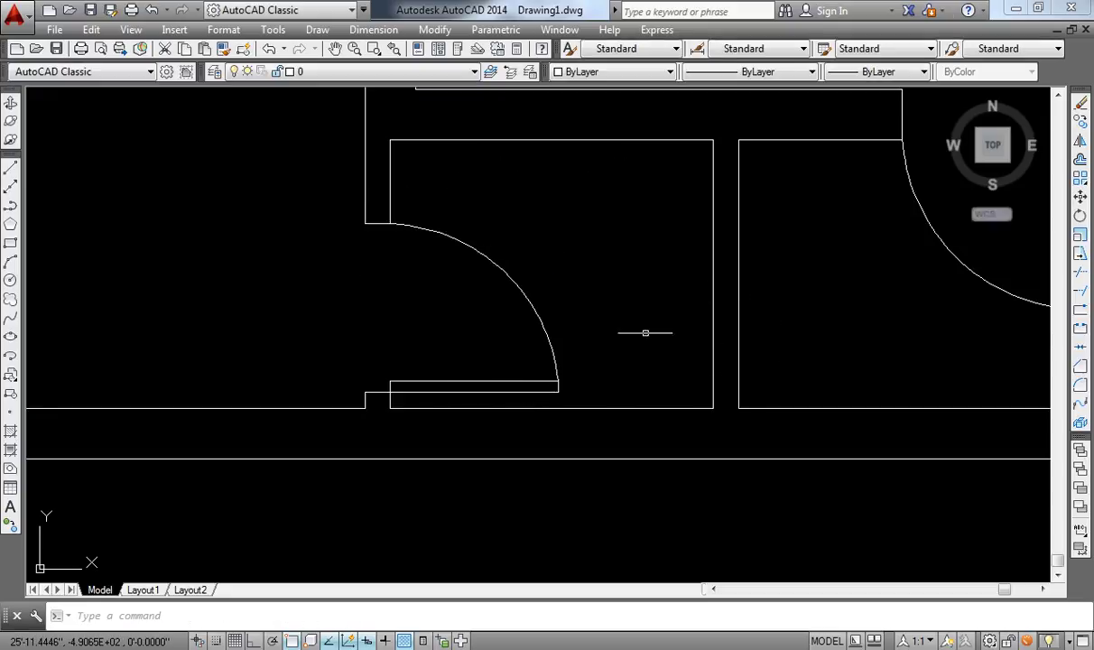
{"action": "scroll", "coordinate": [668, 336], "scroll_direction": "down", "scroll_amount": 3}
{"action": "scroll", "coordinate": [650, 334], "scroll_direction": "down", "scroll_amount": 3}
{"action": "scroll", "coordinate": [635, 332], "scroll_direction": "down", "scroll_amount": 1}
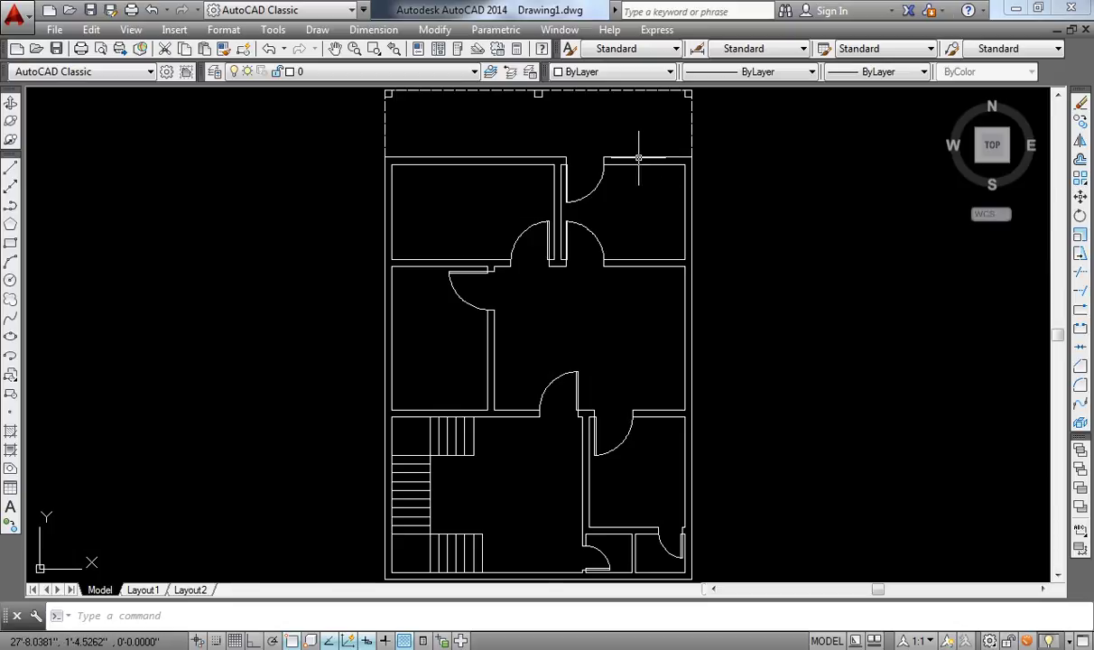
{"action": "scroll", "coordinate": [638, 161], "scroll_direction": "up", "scroll_amount": 2}
{"action": "scroll", "coordinate": [567, 335], "scroll_direction": "up", "scroll_amount": 2}
{"action": "scroll", "coordinate": [571, 329], "scroll_direction": "up", "scroll_amount": 2}
Draw a short cross line through the upper-right room's top wall
{"action": "type", "text": "l"}
{"action": "key", "text": "Return"}
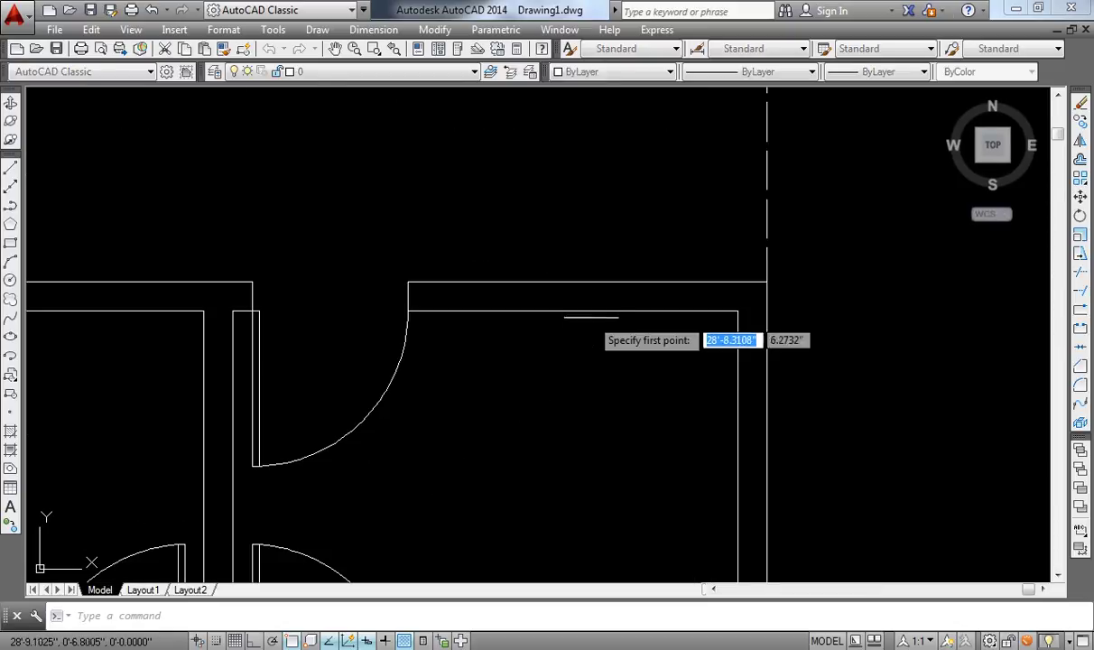
{"action": "left_click", "coordinate": [569, 310]}
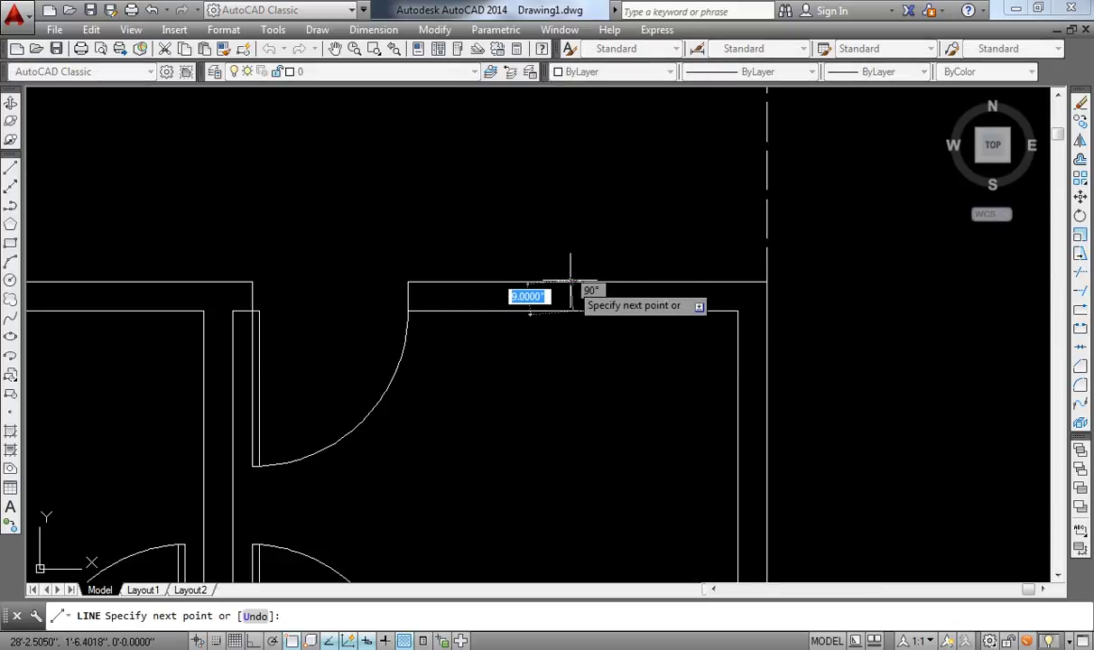
{"action": "right_click", "coordinate": [570, 283]}
{"action": "left_click", "coordinate": [566, 294]}
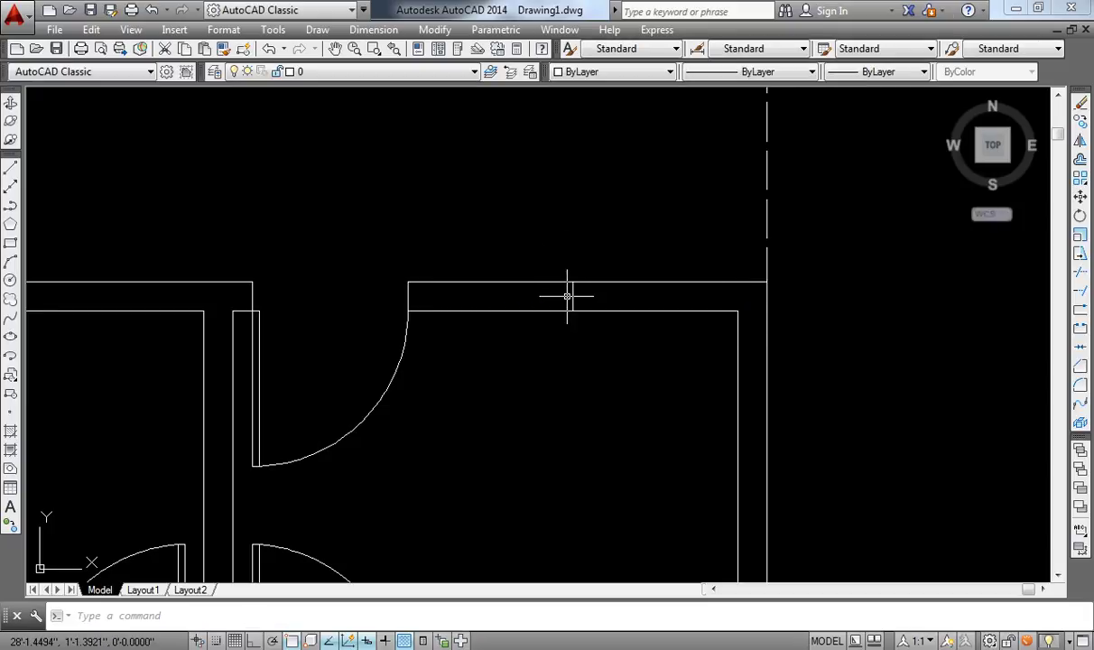
Offset the cross line 3' to each side to mark the window sides
{"action": "type", "text": "o"}
{"action": "key", "text": "Return"}
{"action": "type", "text": "3"}
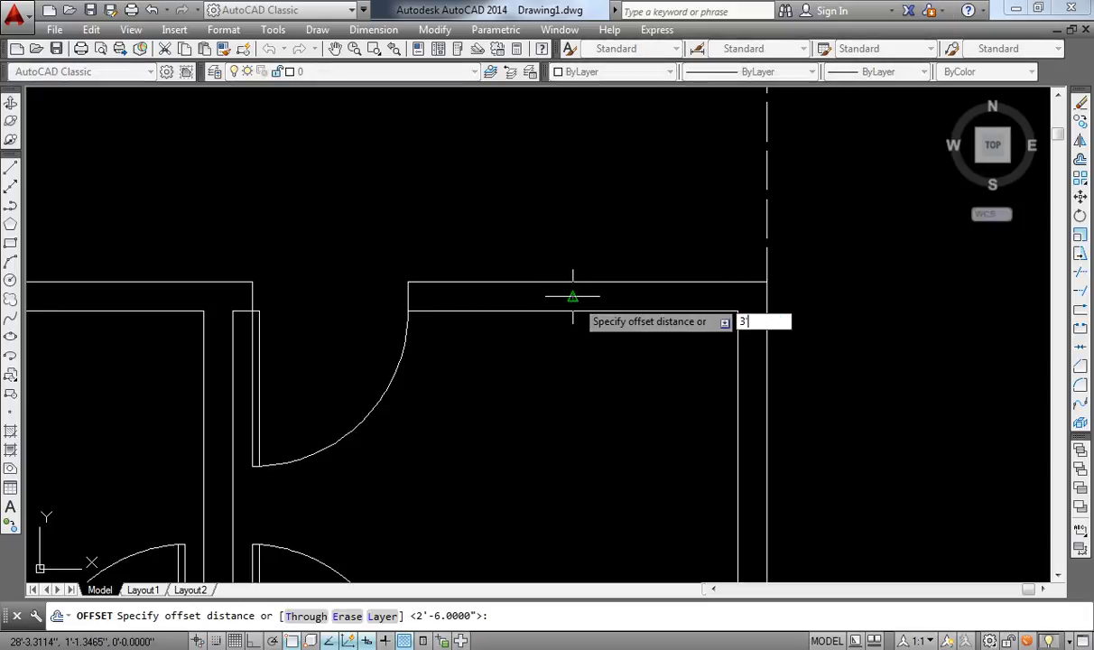
{"action": "key", "text": "Return"}
{"action": "left_click", "coordinate": [571, 297]}
{"action": "left_click", "coordinate": [650, 298]}
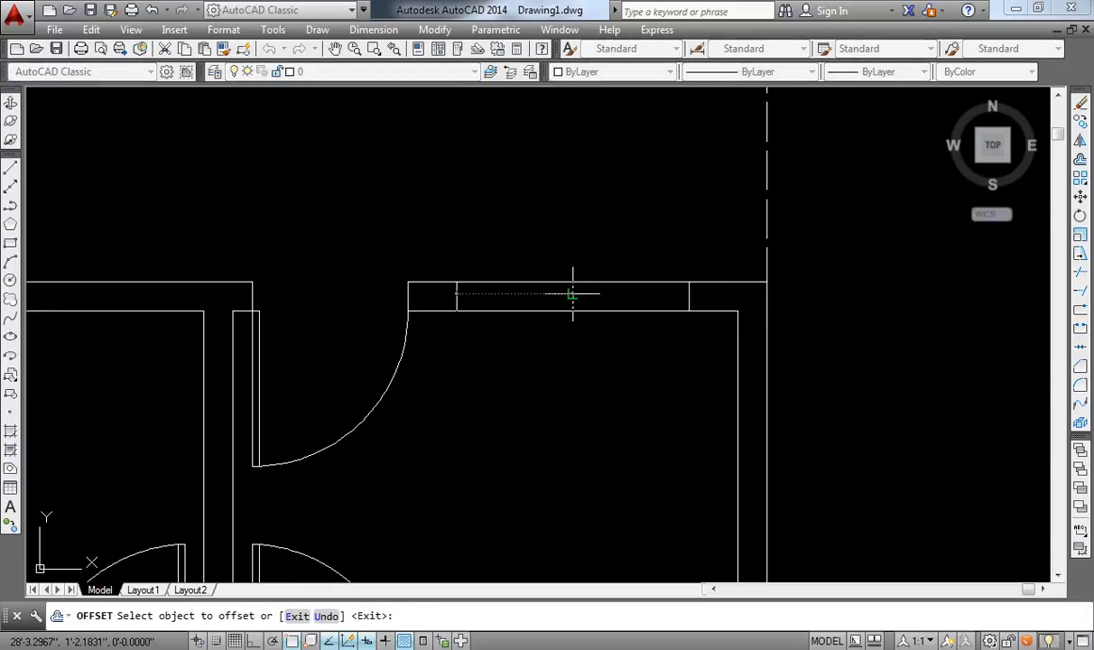
{"action": "left_click", "coordinate": [571, 298]}
{"action": "left_click", "coordinate": [505, 297]}
{"action": "key", "text": "Return"}
Erase the original middle guide line, leaving the two window-side lines
{"action": "left_click_drag", "start_coordinate": [536, 258], "coordinate": [615, 353]}
{"action": "left_click", "coordinate": [615, 353]}
{"action": "type", "text": "e"}
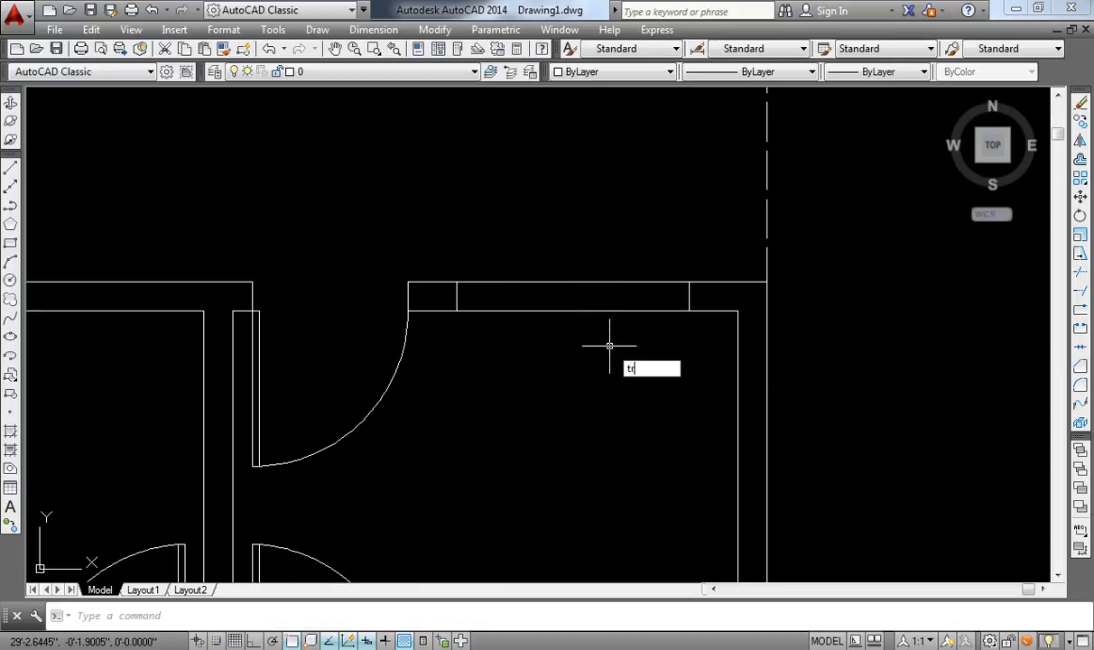
{"action": "key", "text": "Return"}
{"action": "scroll", "coordinate": [558, 245], "scroll_direction": "down", "scroll_amount": 3}
{"action": "scroll", "coordinate": [559, 246], "scroll_direction": "up", "scroll_amount": 3}
Draw a short cross line through the left room's top wall
{"action": "middle_click_drag", "start_coordinate": [508, 381], "coordinate": [568, 273]}
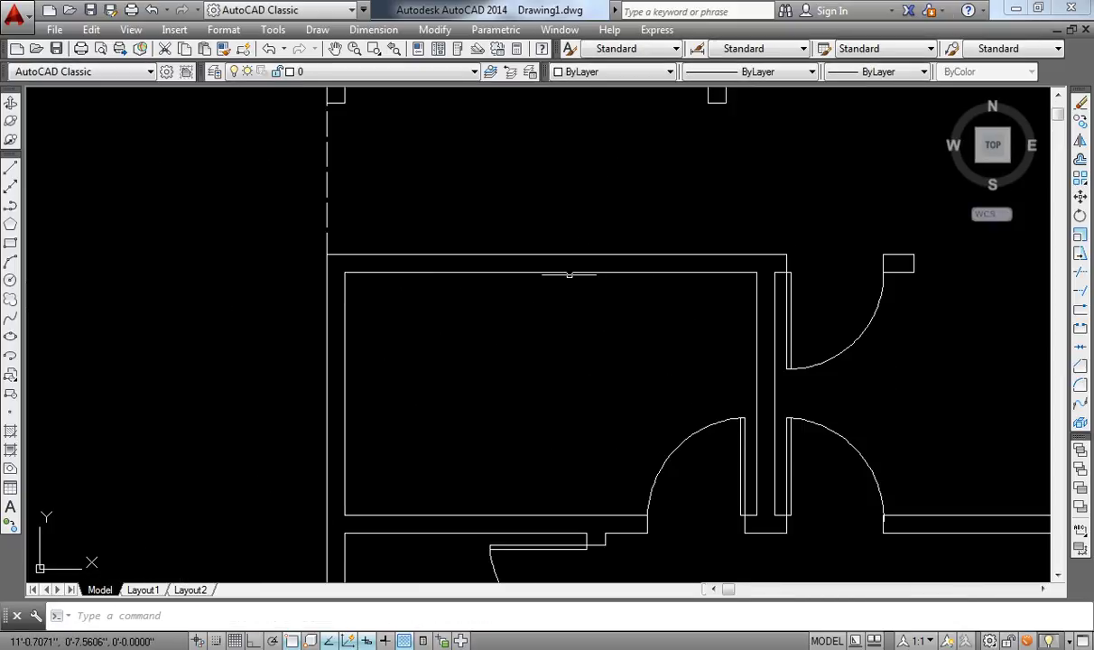
{"action": "key", "text": "Return"}
{"action": "left_click", "coordinate": [550, 271]}
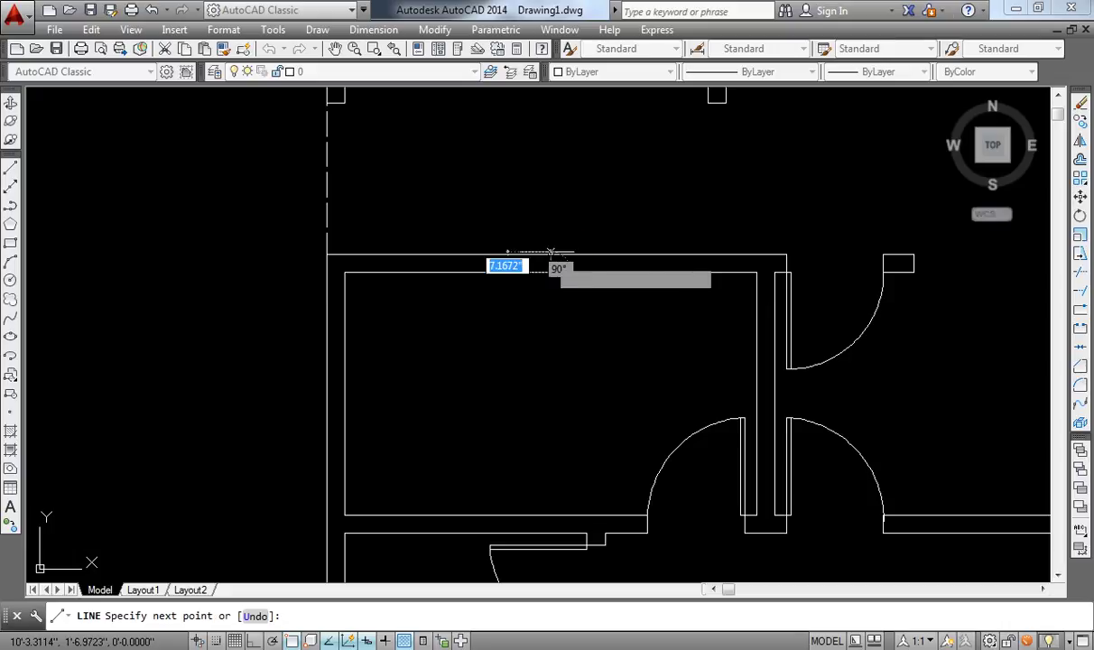
{"action": "left_click", "coordinate": [551, 254]}
{"action": "key", "text": "Return"}
Offset the cross line 3' to both sides for the window openings
{"action": "middle_click_drag", "start_coordinate": [561, 262], "coordinate": [537, 277]}
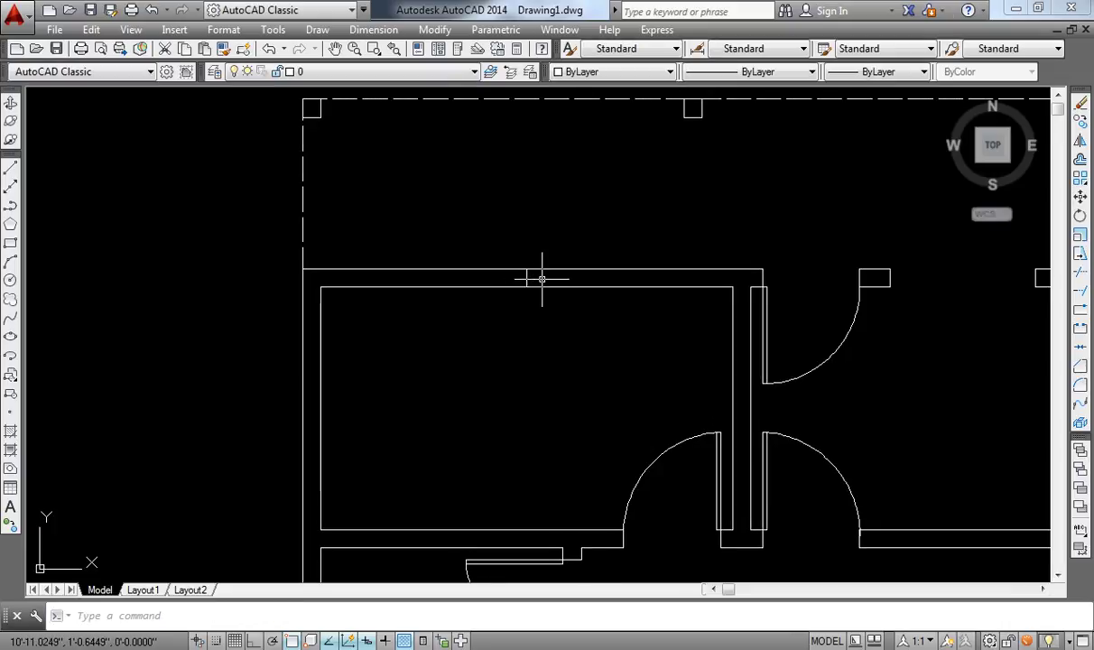
{"action": "type", "text": "c"}
{"action": "key", "text": "Return"}
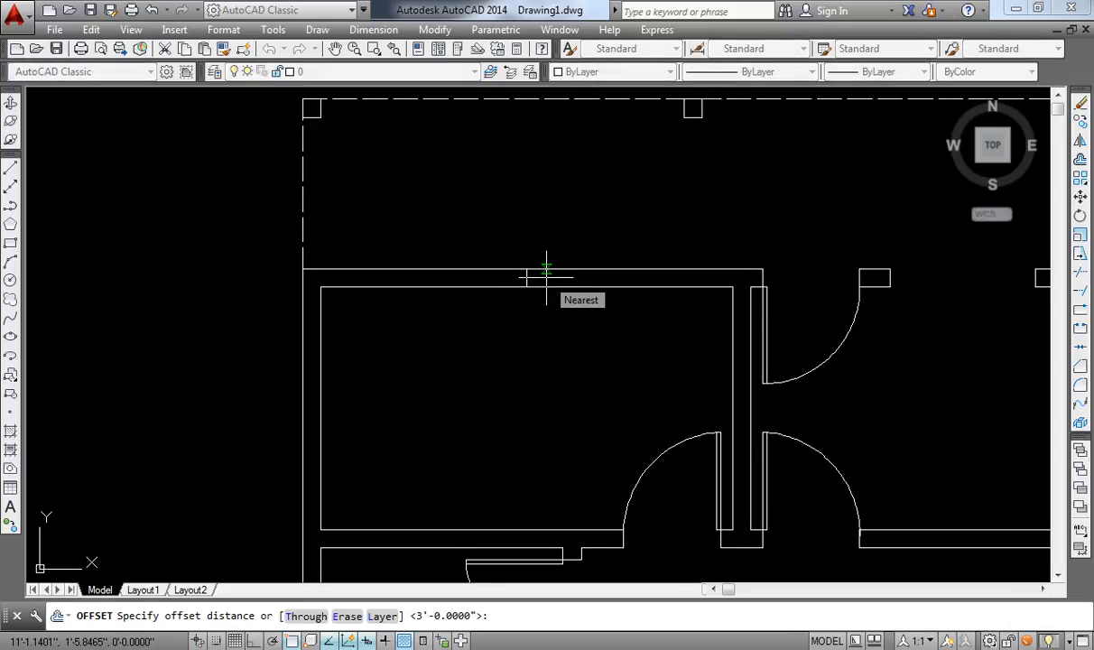
{"action": "key", "text": "Return"}
{"action": "left_click", "coordinate": [526, 276]}
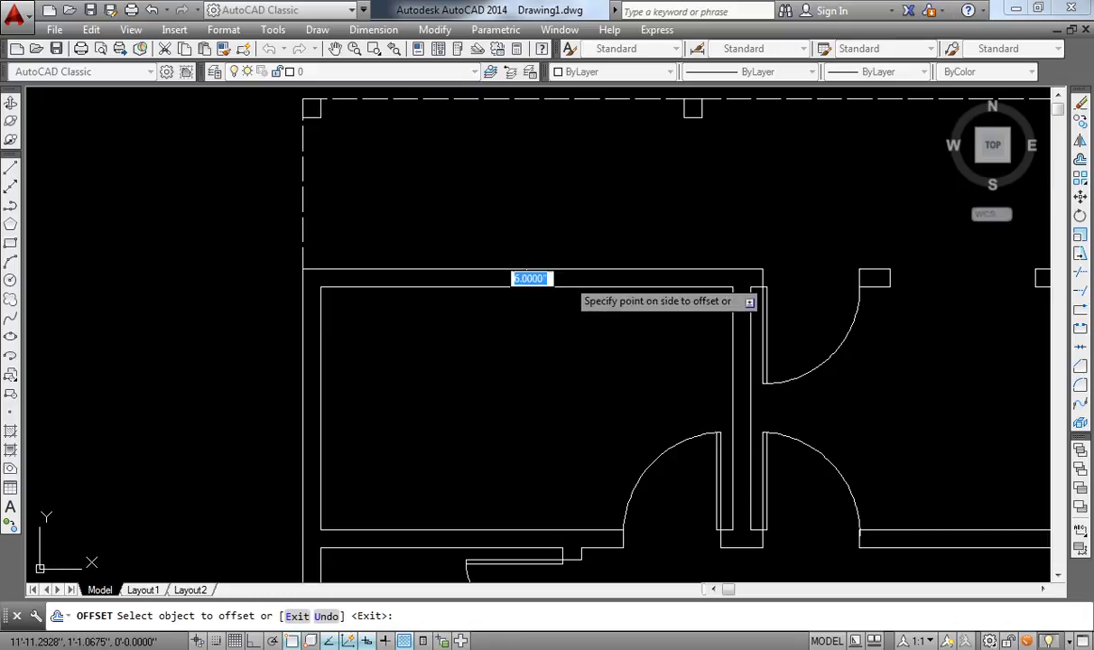
{"action": "left_click", "coordinate": [555, 280]}
{"action": "scroll", "coordinate": [548, 279], "scroll_direction": "up", "scroll_amount": 2}
{"action": "left_click", "coordinate": [514, 277]}
{"action": "left_click", "coordinate": [447, 277]}
Add a 6" offset copy to form the pier and delete the unneeded guide line
{"action": "key", "text": "Return"}
{"action": "key", "text": "Return"}
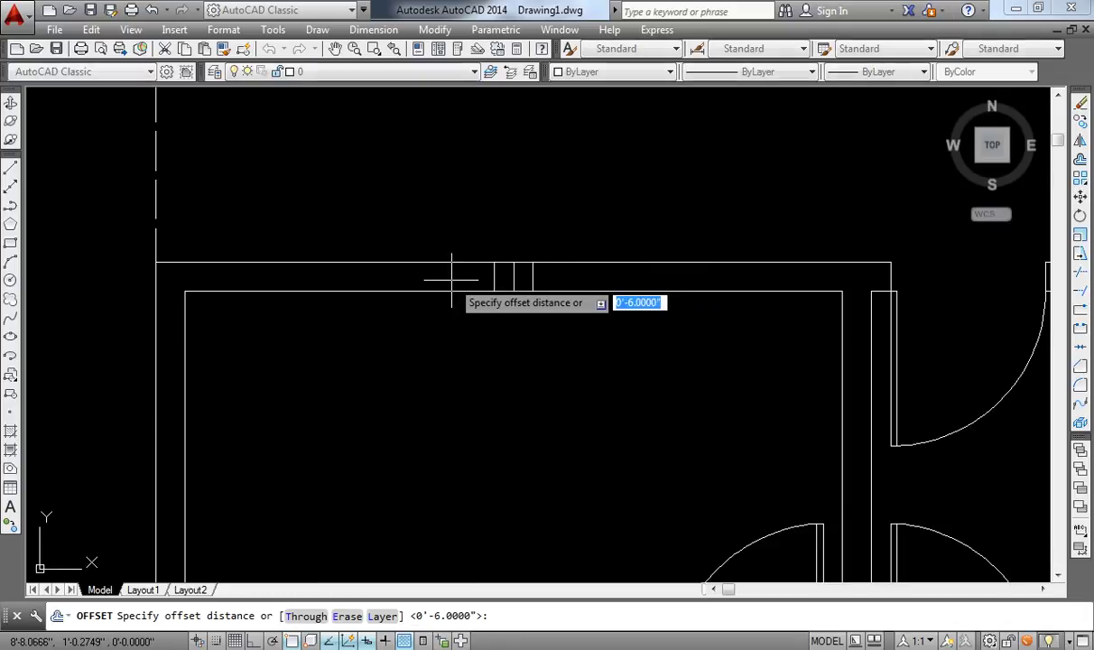
{"action": "type", "text": "6"}
{"action": "key", "text": "Return"}
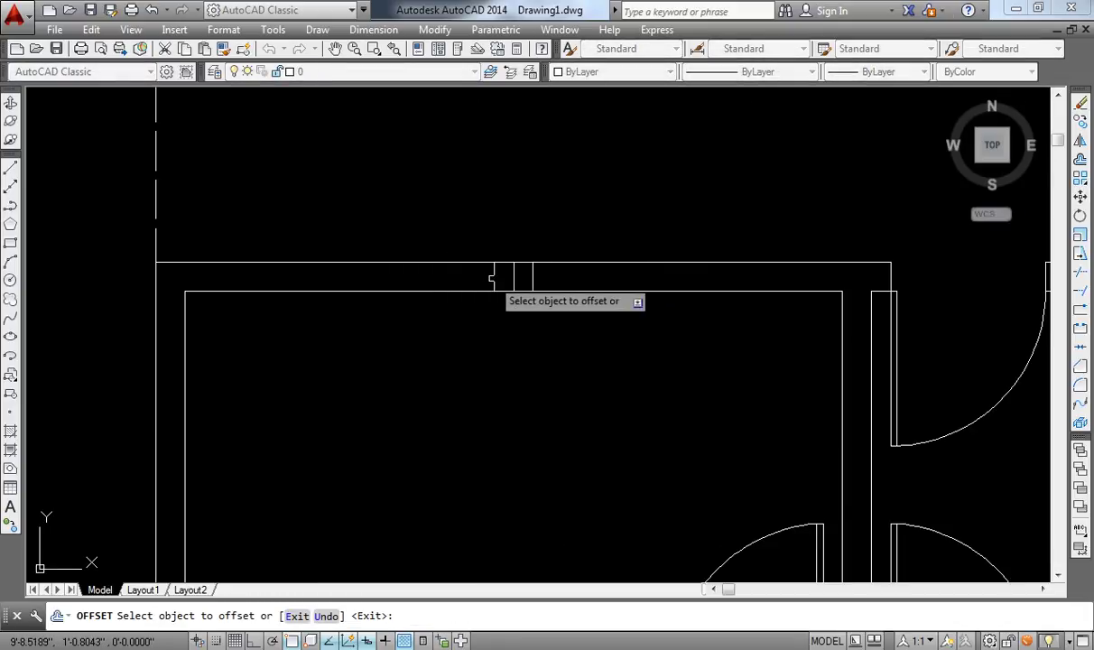
{"action": "left_click", "coordinate": [533, 278]}
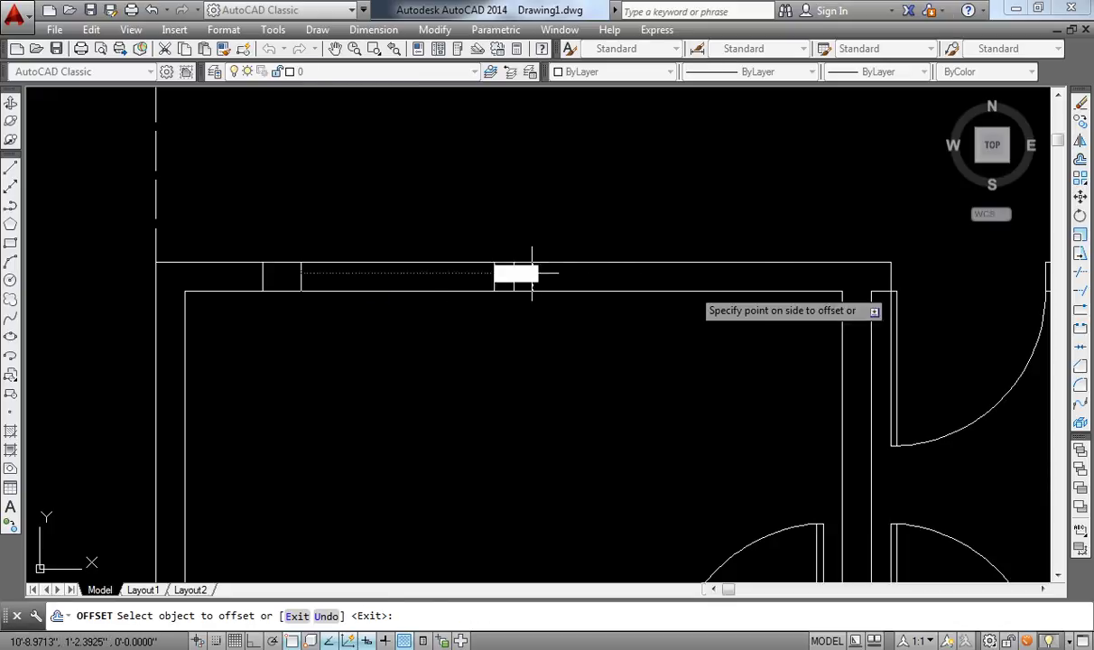
{"action": "left_click", "coordinate": [691, 289]}
{"action": "key", "text": "Return"}
{"action": "left_click", "coordinate": [511, 285]}
{"action": "key", "text": "Delete"}
Trim the top wall lines between the cross lines to open the two windows
{"action": "type", "text": "tr"}
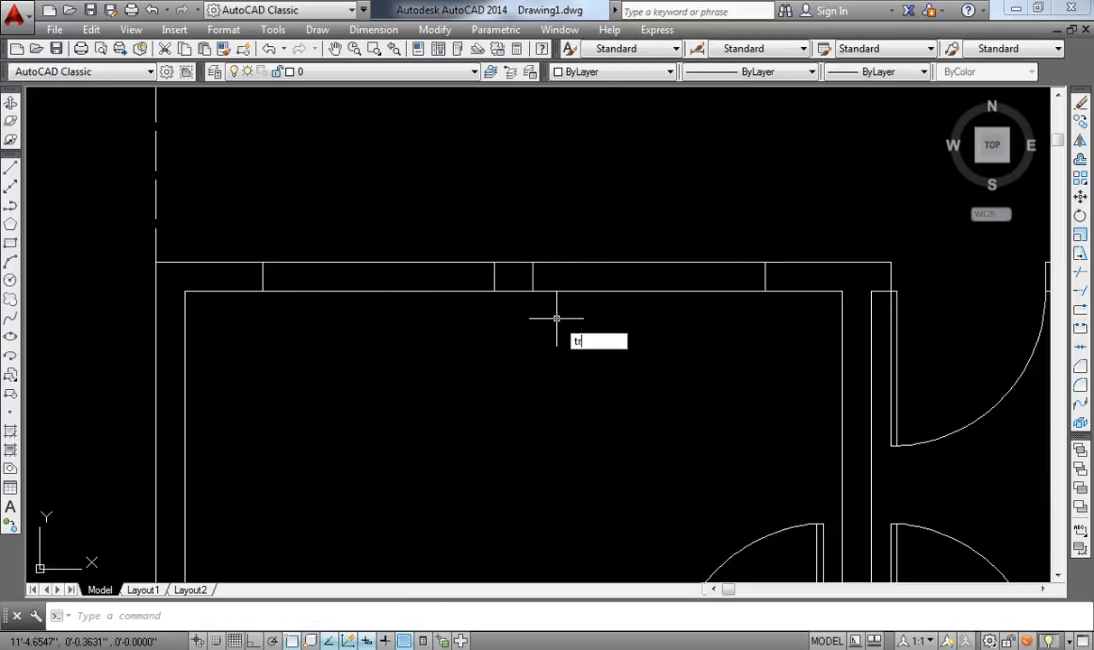
{"action": "key", "text": "Return"}
{"action": "key", "text": "Return"}
{"action": "left_click", "coordinate": [604, 206]}
{"action": "left_click", "coordinate": [366, 242]}
{"action": "scroll", "coordinate": [366, 242], "scroll_direction": "down", "scroll_amount": 3}
{"action": "key", "text": "Escape"}
{"action": "scroll", "coordinate": [516, 271], "scroll_direction": "up", "scroll_amount": 2}
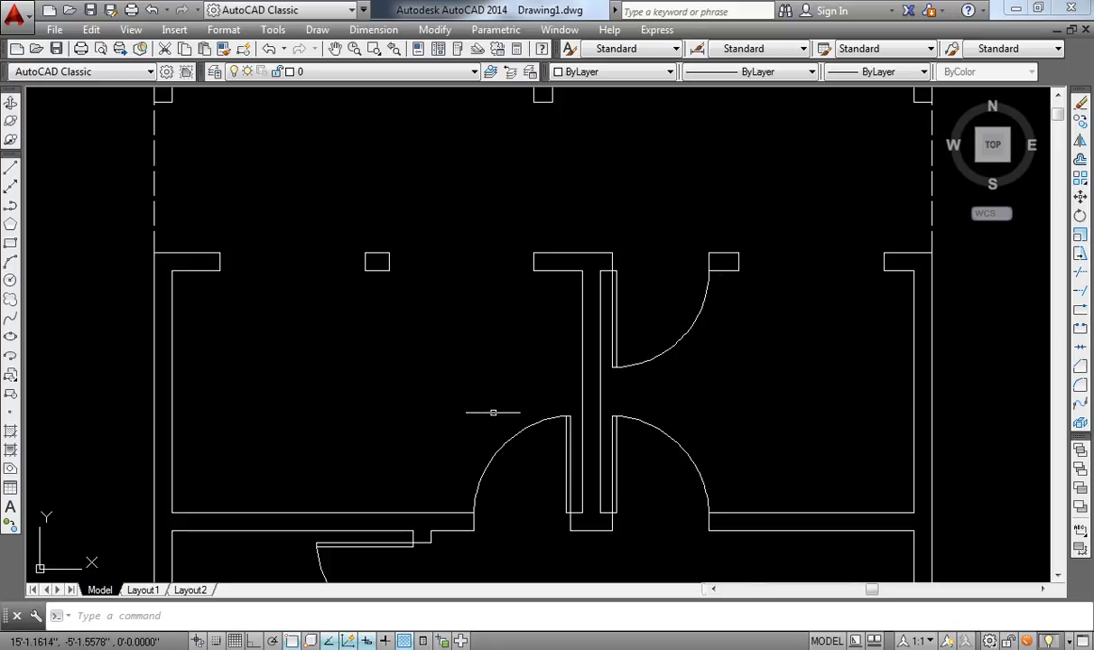
Draw a cross line through the first interior wall
{"action": "middle_click_drag", "start_coordinate": [493, 413], "coordinate": [487, 395]}
{"action": "middle_click_drag", "start_coordinate": [469, 542], "coordinate": [433, 321]}
{"action": "middle_click_drag", "start_coordinate": [406, 523], "coordinate": [370, 424]}
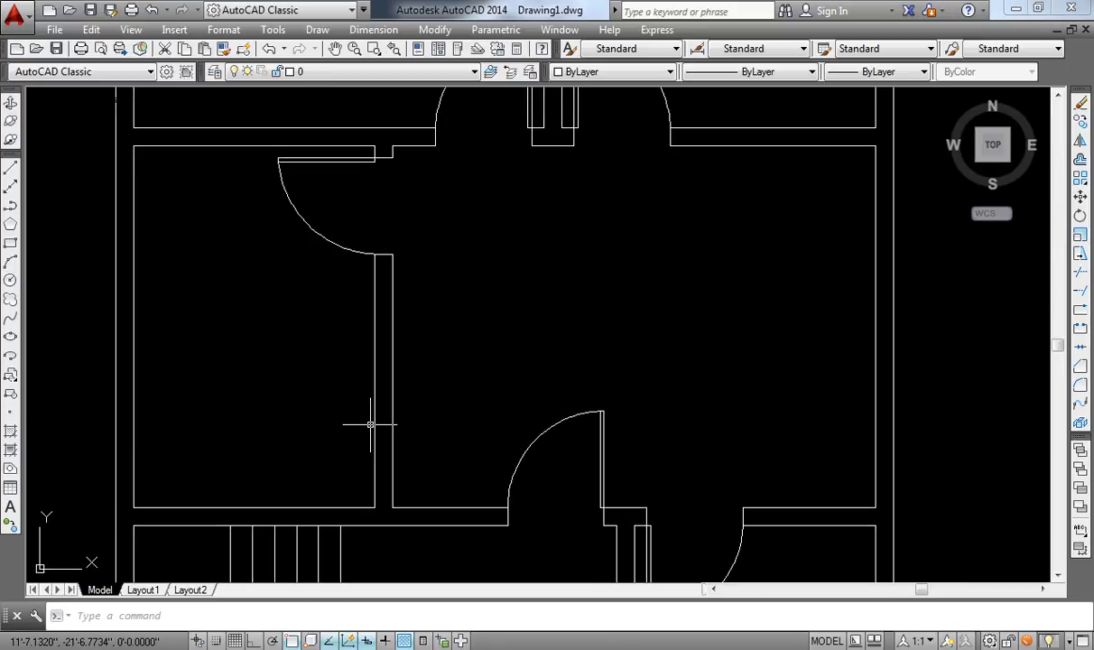
{"action": "type", "text": "l"}
{"action": "key", "text": "Return"}
{"action": "left_click", "coordinate": [363, 421]}
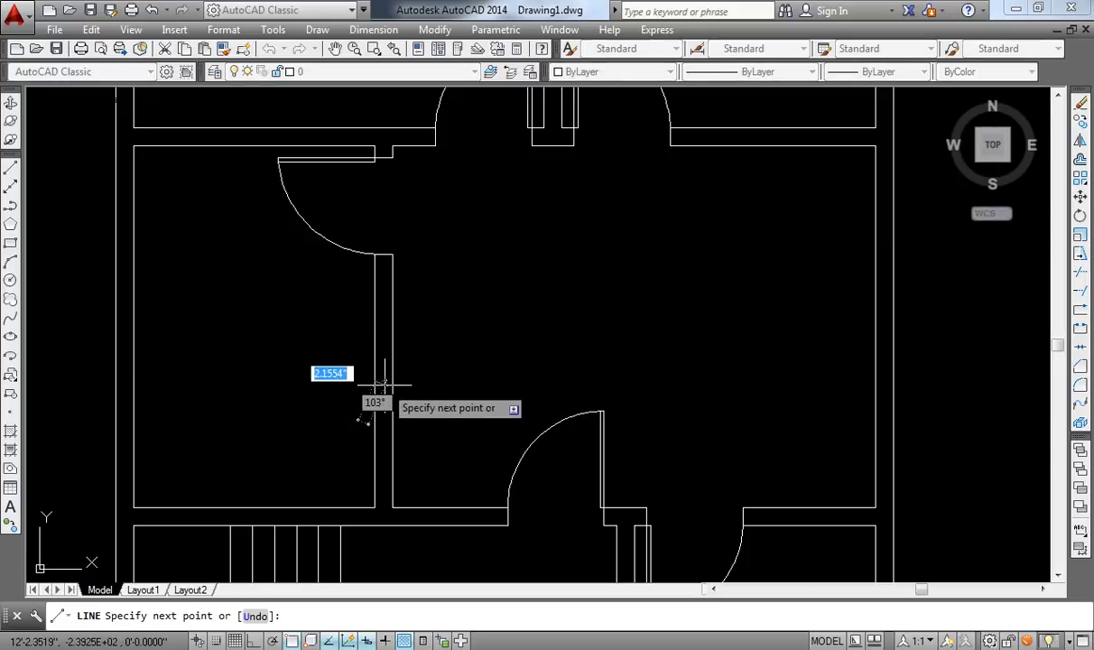
{"action": "left_click", "coordinate": [394, 380]}
{"action": "key", "text": "Return"}
Offset the cross line 3' to both sides of the wall
{"action": "scroll", "coordinate": [378, 384], "scroll_direction": "up", "scroll_amount": 2}
{"action": "key", "text": "Return"}
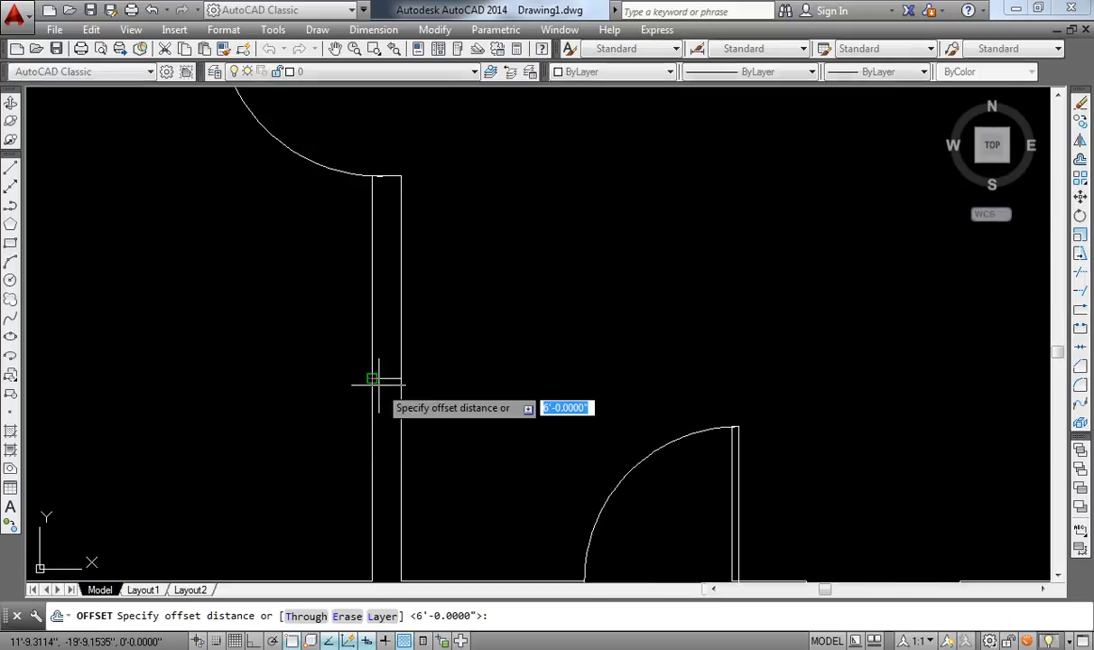
{"action": "type", "text": "3"}
{"action": "key", "text": "Return"}
{"action": "left_click", "coordinate": [385, 380]}
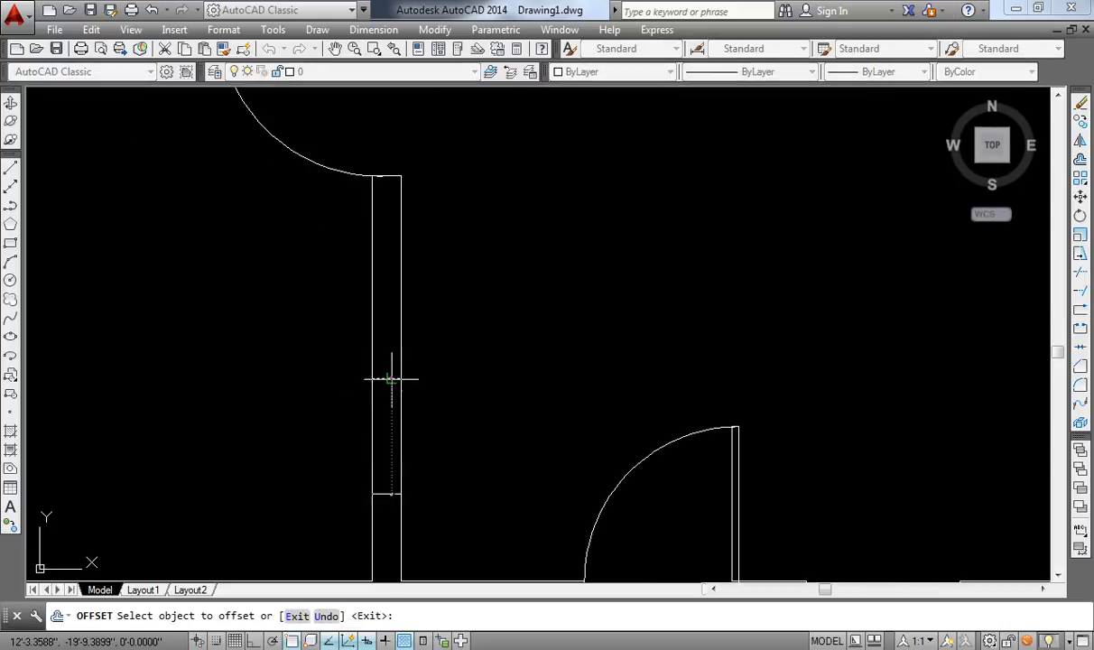
{"action": "left_click", "coordinate": [385, 447]}
{"action": "left_click", "coordinate": [383, 379]}
{"action": "left_click", "coordinate": [388, 395]}
{"action": "key", "text": "Escape"}
Delete the middle cross line and trim the wall between the two offset lines
{"action": "left_click", "coordinate": [386, 378]}
{"action": "key", "text": "Delete"}
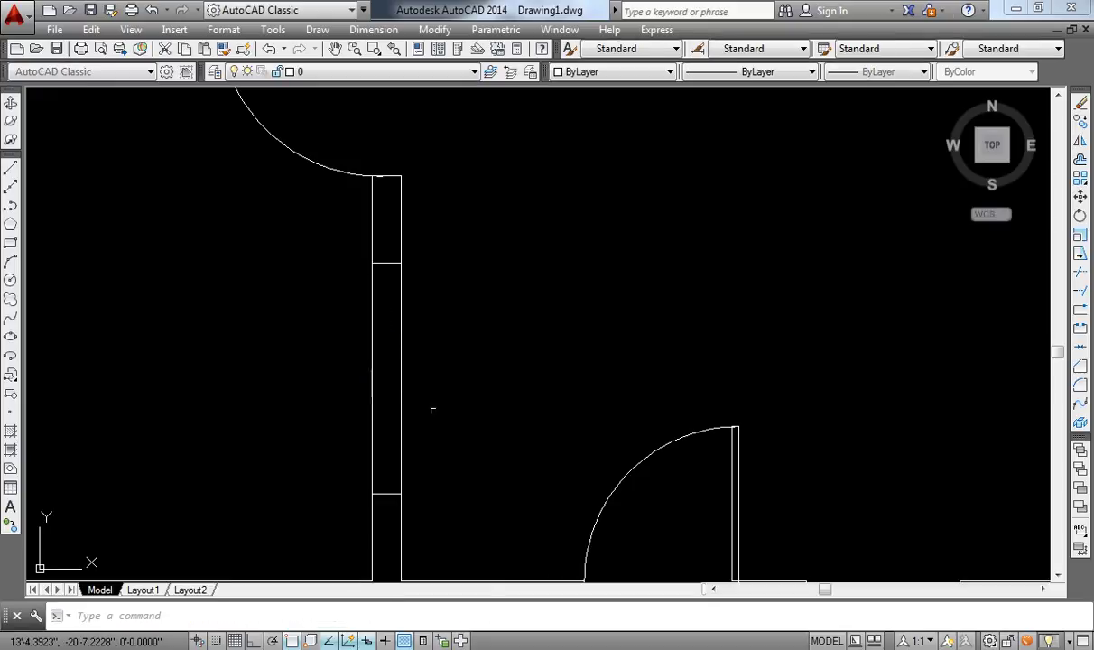
{"action": "type", "text": "tr"}
{"action": "key", "text": "Return"}
{"action": "key", "text": "Return"}
{"action": "left_click", "coordinate": [415, 371]}
{"action": "left_click", "coordinate": [431, 379]}
{"action": "scroll", "coordinate": [432, 379], "scroll_direction": "down", "scroll_amount": 3}
{"action": "key", "text": "Escape"}
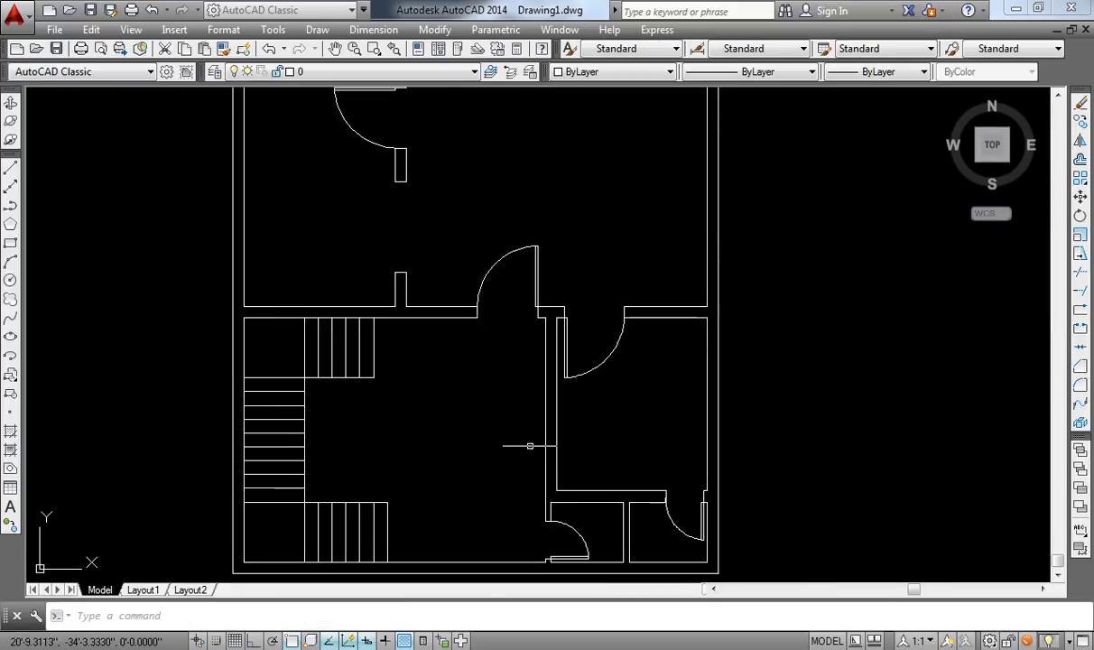
{"action": "scroll", "coordinate": [552, 448], "scroll_direction": "up", "scroll_amount": 2}
Draw a short line across the long vertical wall and offset a copy above it
{"action": "type", "text": "l"}
{"action": "key", "text": "Return"}
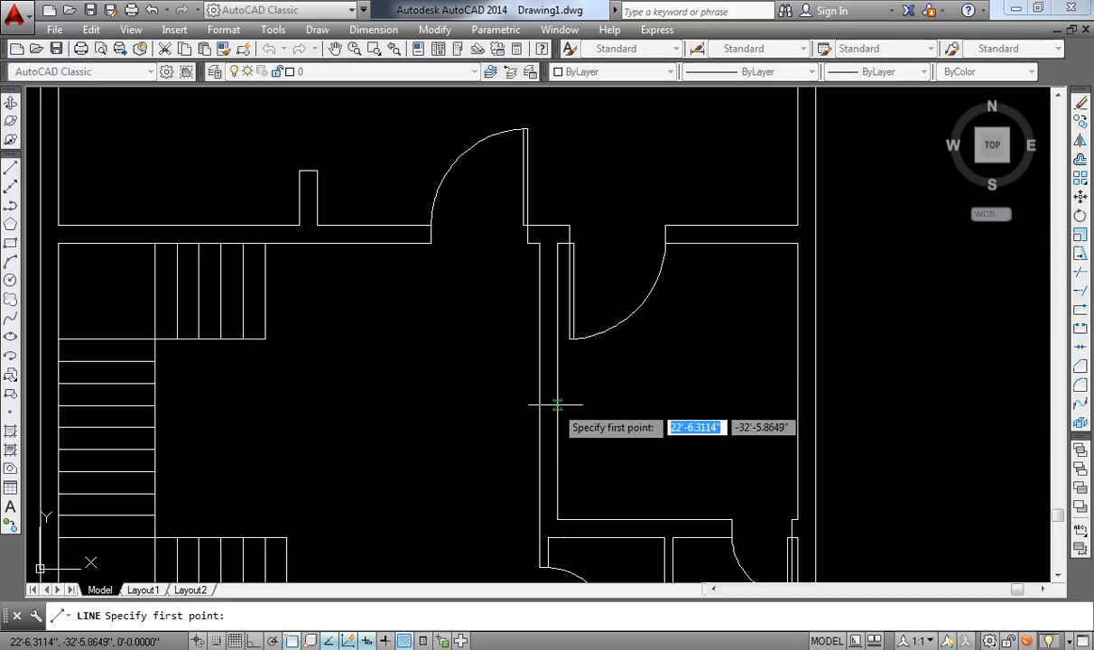
{"action": "left_click", "coordinate": [557, 380]}
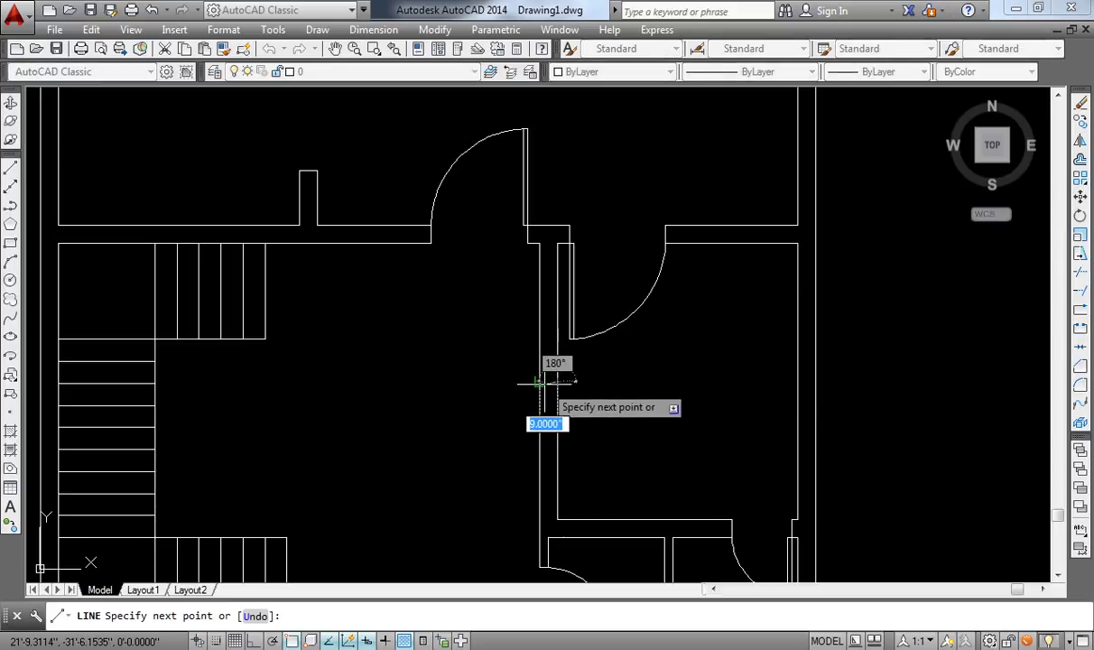
{"action": "left_click", "coordinate": [539, 380]}
{"action": "key", "text": "Escape"}
{"action": "type", "text": "c"}
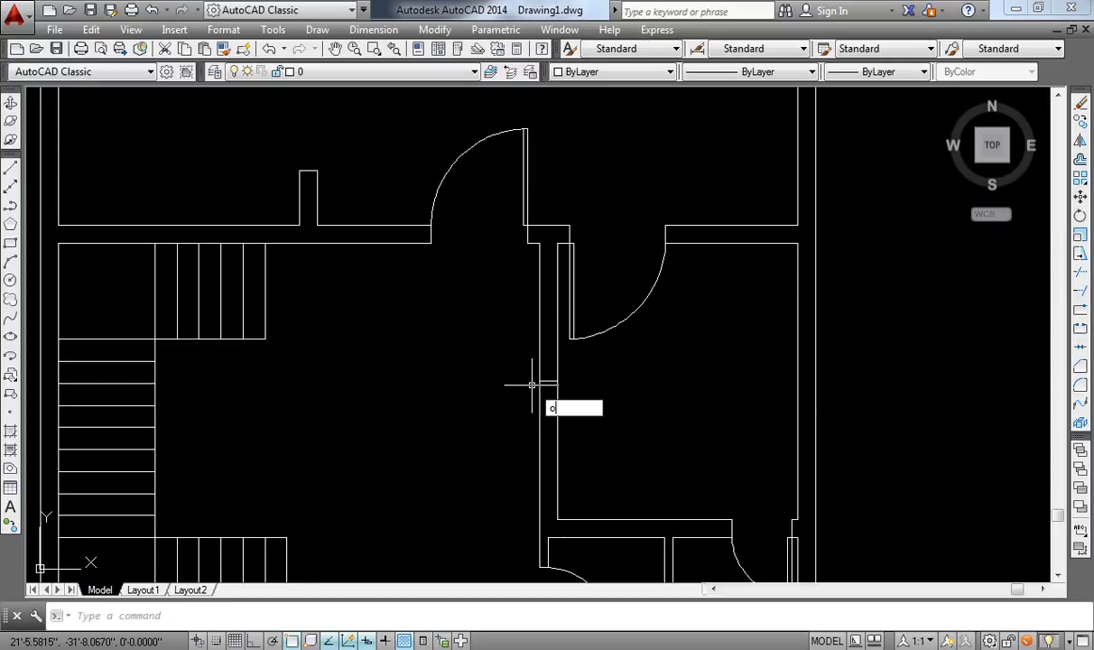
{"action": "key", "text": "Return"}
{"action": "key", "text": "Return"}
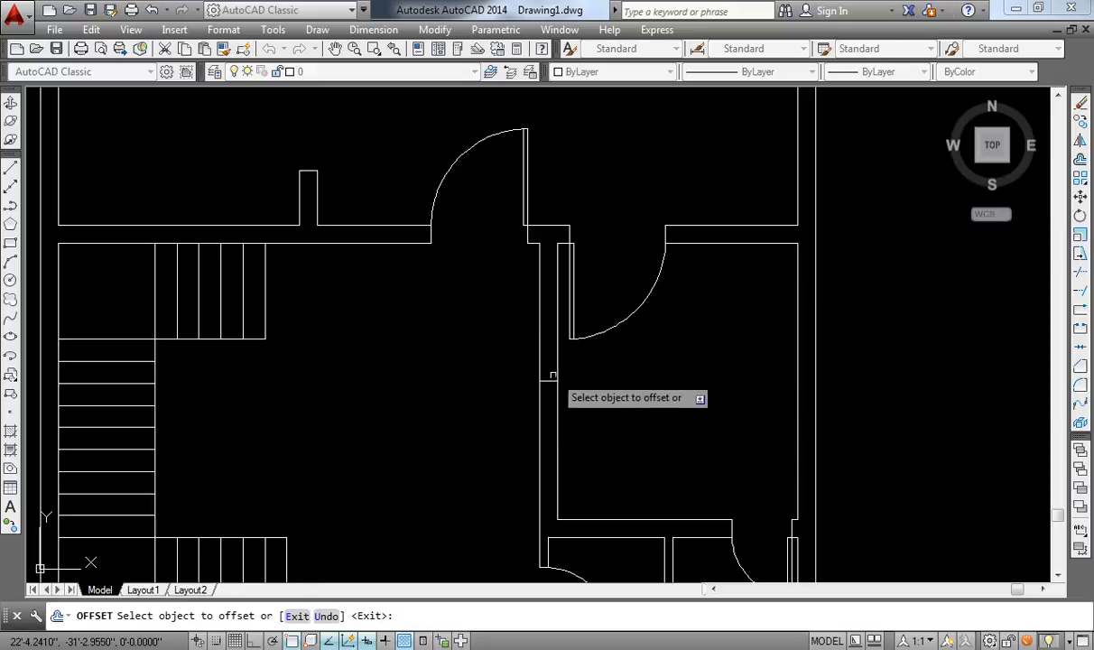
{"action": "left_click", "coordinate": [550, 380]}
{"action": "left_click", "coordinate": [549, 344]}
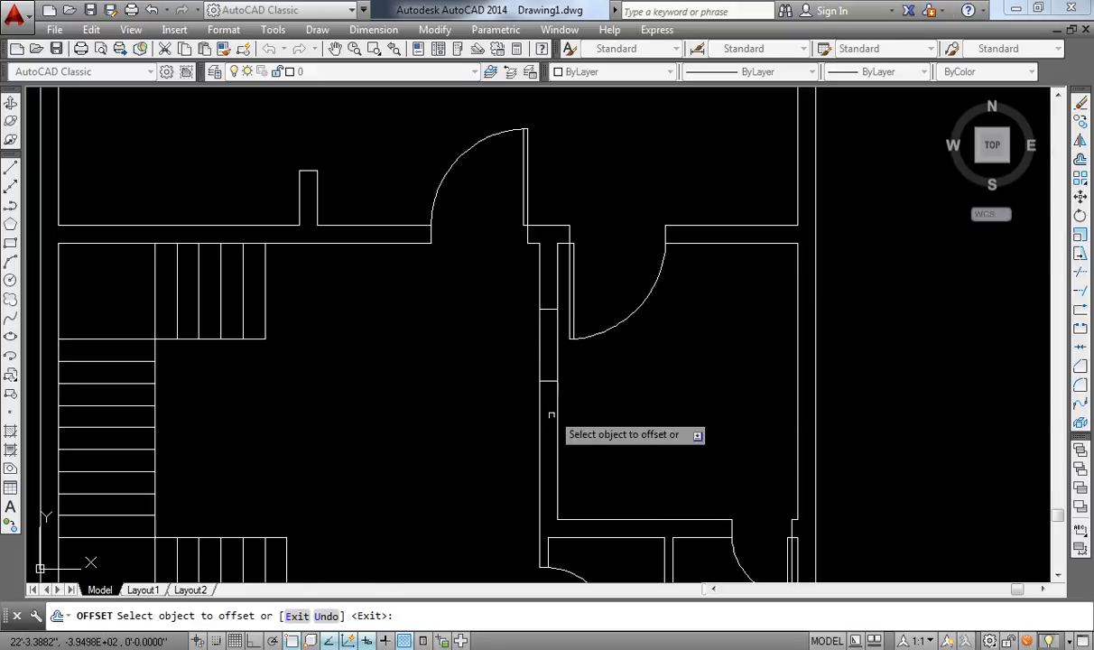
{"action": "key", "text": "Escape"}
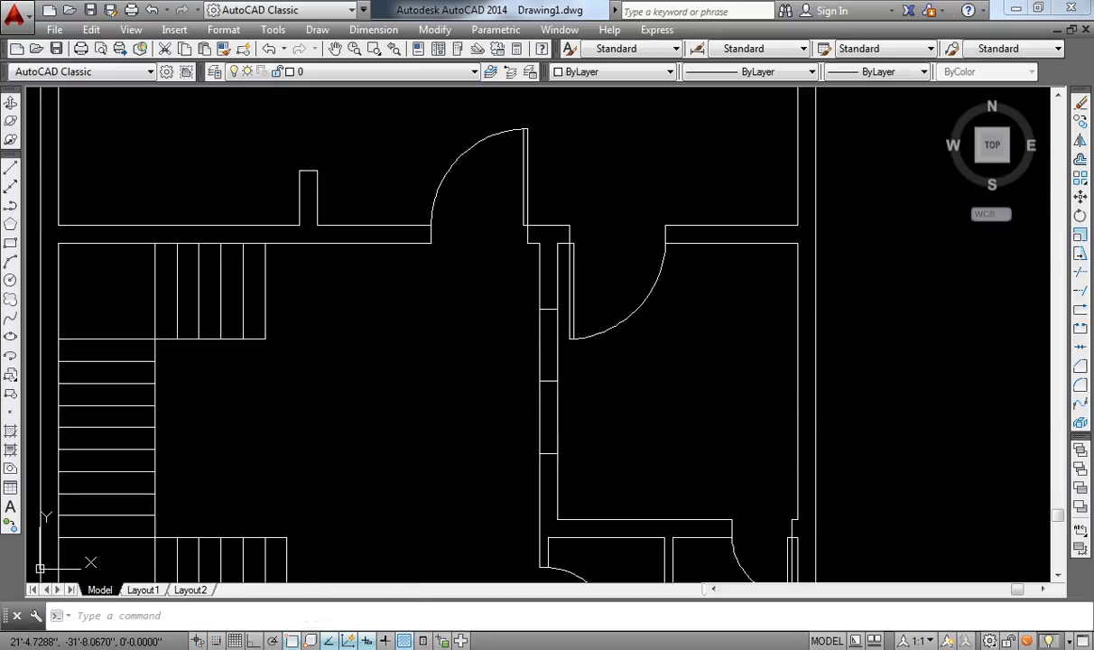
Select the vertical wall lines and trim them between the two cross lines
{"action": "left_click", "coordinate": [516, 460]}
{"action": "left_click", "coordinate": [574, 431]}
{"action": "type", "text": "tr"}
{"action": "key", "text": "Return"}
{"action": "key", "text": "Return"}
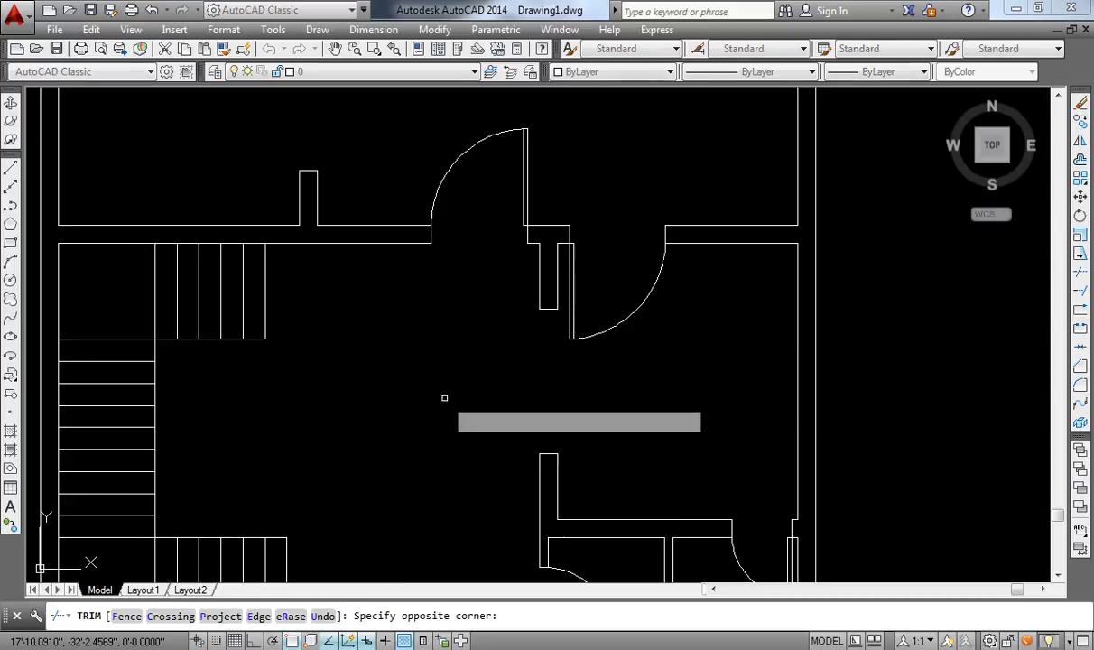
{"action": "scroll", "coordinate": [593, 406], "scroll_direction": "down", "scroll_amount": 2}
Draw a line across the upper-right room's top-wall gap between the wall ends
{"action": "middle_click_drag", "start_coordinate": [579, 379], "coordinate": [642, 447]}
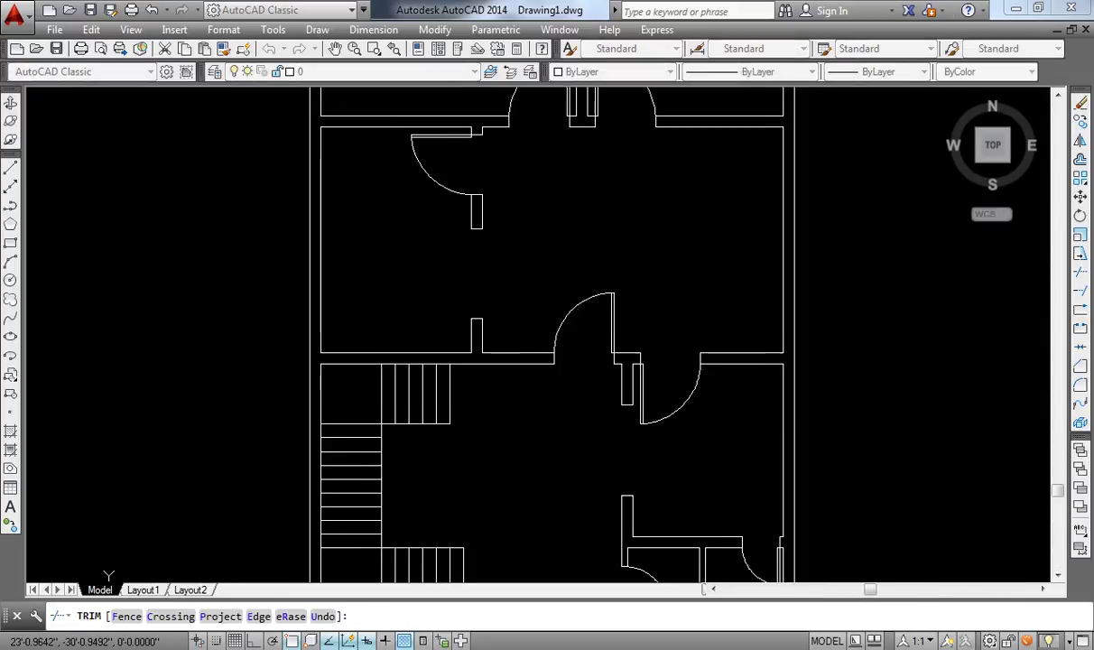
{"action": "middle_click_drag", "start_coordinate": [752, 359], "coordinate": [725, 460]}
{"action": "middle_click_drag", "start_coordinate": [649, 212], "coordinate": [647, 375]}
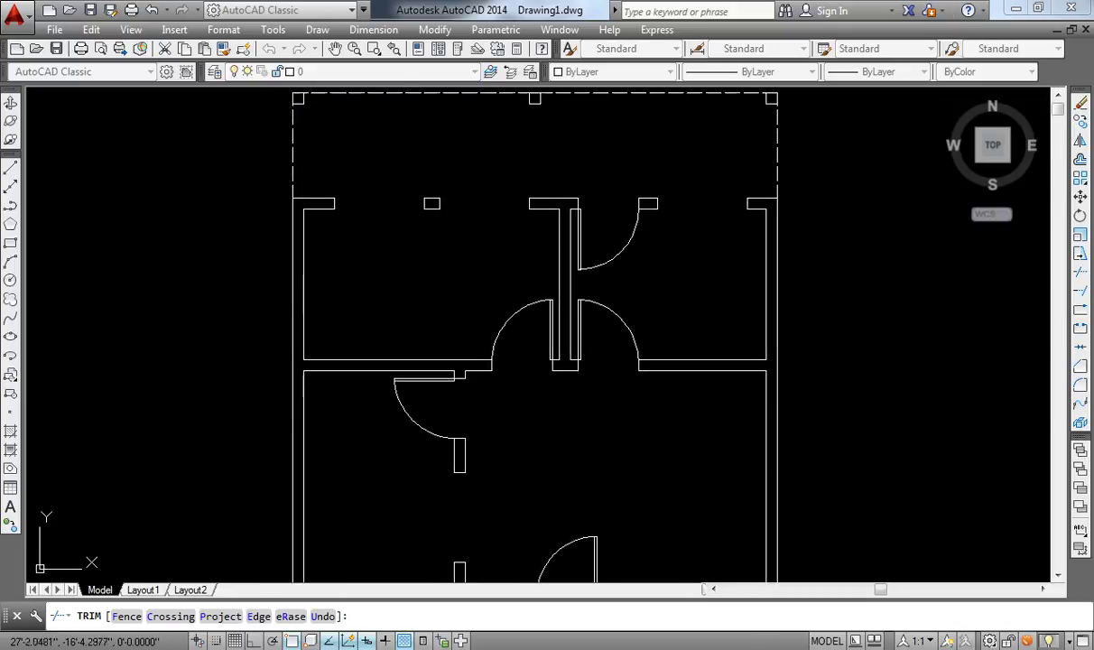
{"action": "middle_click_drag", "start_coordinate": [701, 226], "coordinate": [680, 280]}
{"action": "scroll", "coordinate": [709, 285], "scroll_direction": "up", "scroll_amount": 3}
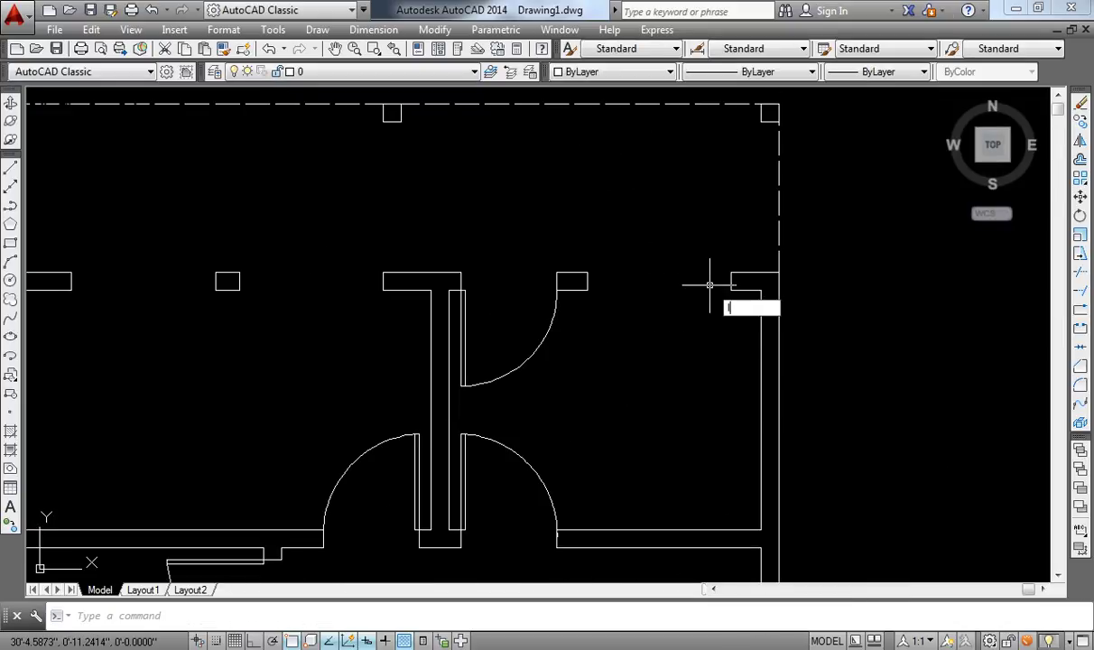
{"action": "key", "text": "Return"}
{"action": "scroll", "coordinate": [709, 285], "scroll_direction": "up", "scroll_amount": 2}
{"action": "left_click", "coordinate": [722, 289]}
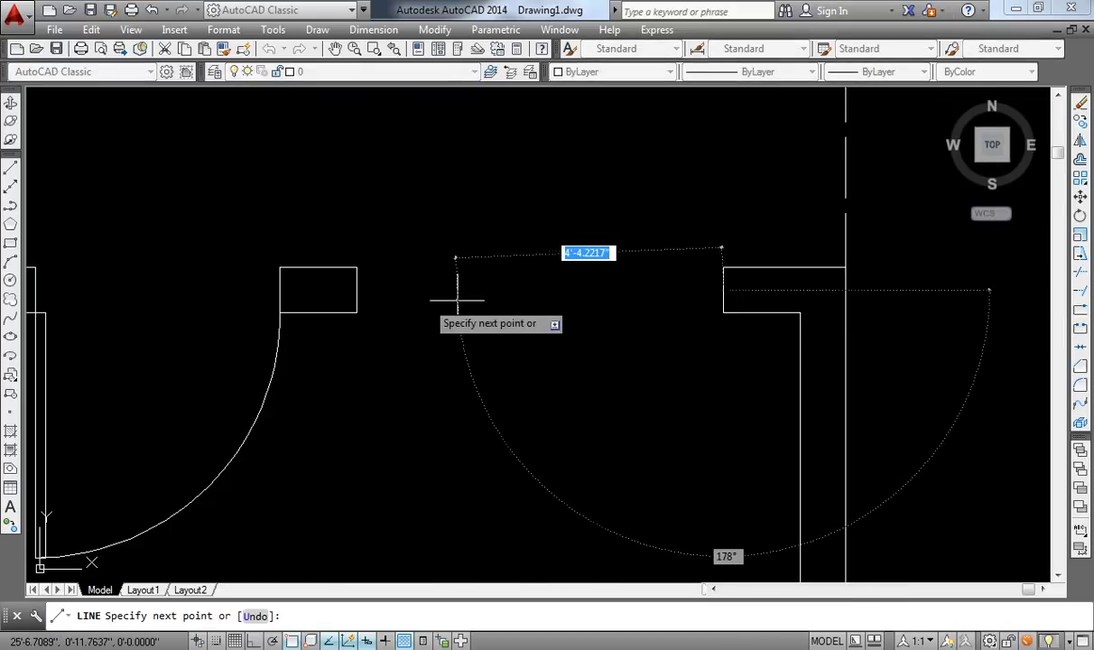
{"action": "type", "text": "3"}
{"action": "left_click", "coordinate": [358, 289]}
{"action": "key", "text": "Return"}
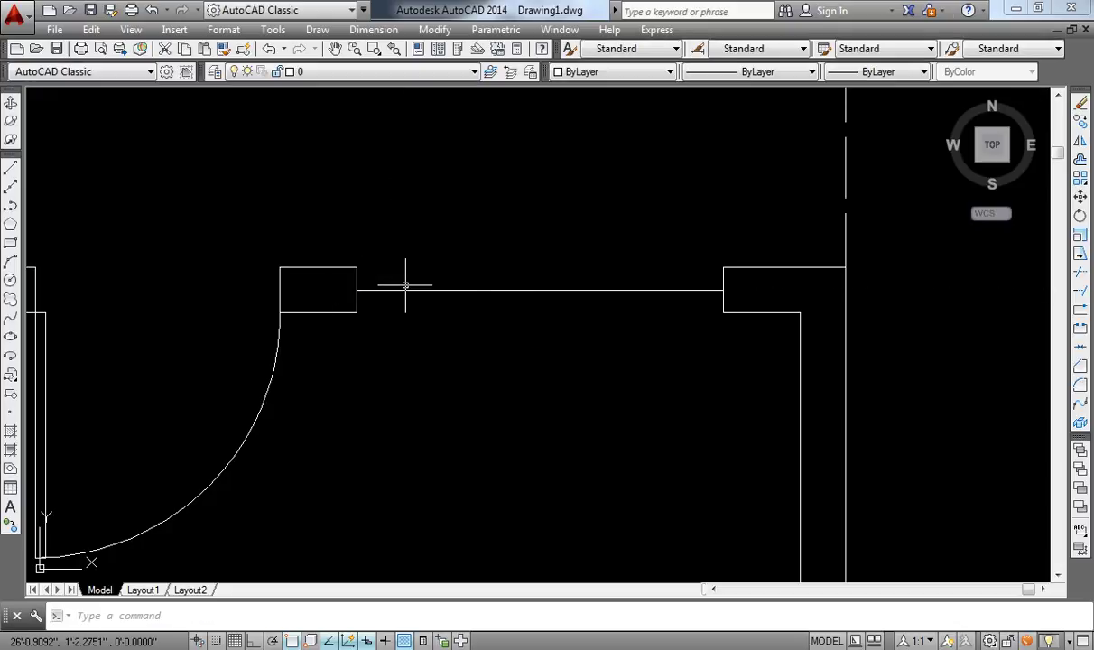
Offset the window line above and below at the default distance, forming three parallel lines
{"action": "type", "text": "o"}
{"action": "key", "text": "Return"}
{"action": "key", "text": "Return"}
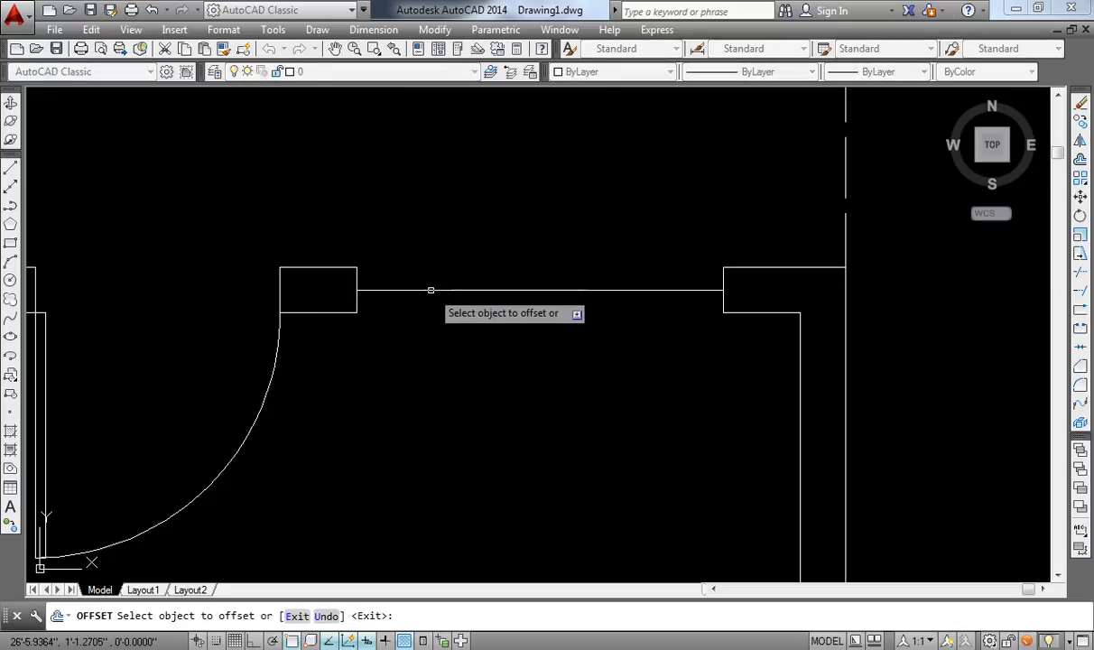
{"action": "left_click", "coordinate": [430, 290]}
{"action": "left_click", "coordinate": [434, 273]}
{"action": "left_click", "coordinate": [433, 291]}
{"action": "left_click", "coordinate": [424, 318]}
{"action": "key", "text": "Return"}
{"action": "scroll", "coordinate": [589, 285], "scroll_direction": "down", "scroll_amount": 3}
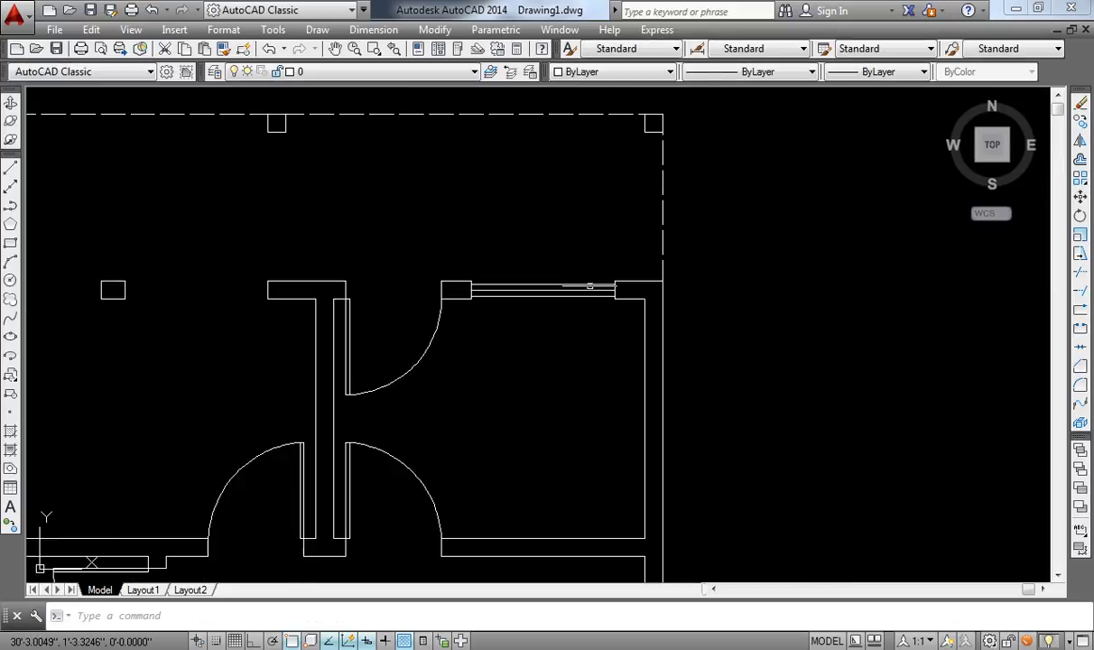
{"action": "scroll", "coordinate": [589, 285], "scroll_direction": "down", "scroll_amount": 3}
{"action": "middle_click_drag", "start_coordinate": [541, 270], "coordinate": [615, 247]}
{"action": "scroll", "coordinate": [582, 151], "scroll_direction": "up", "scroll_amount": 1}
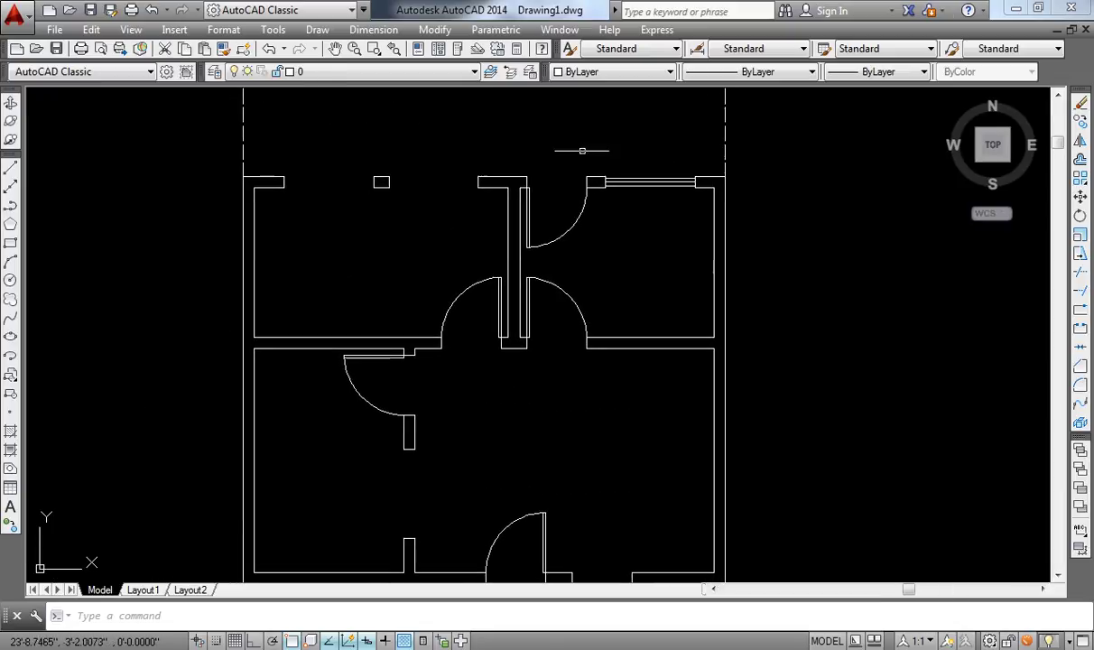
{"action": "middle_click_drag", "start_coordinate": [408, 513], "coordinate": [385, 349]}
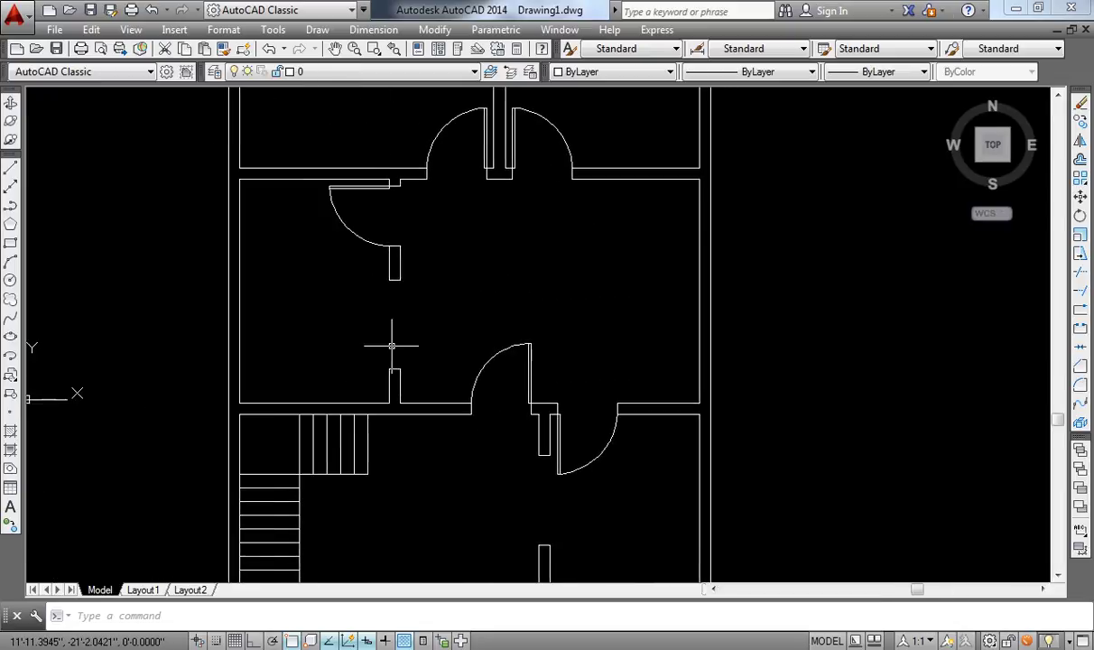
{"action": "middle_click_drag", "start_coordinate": [458, 480], "coordinate": [467, 339]}
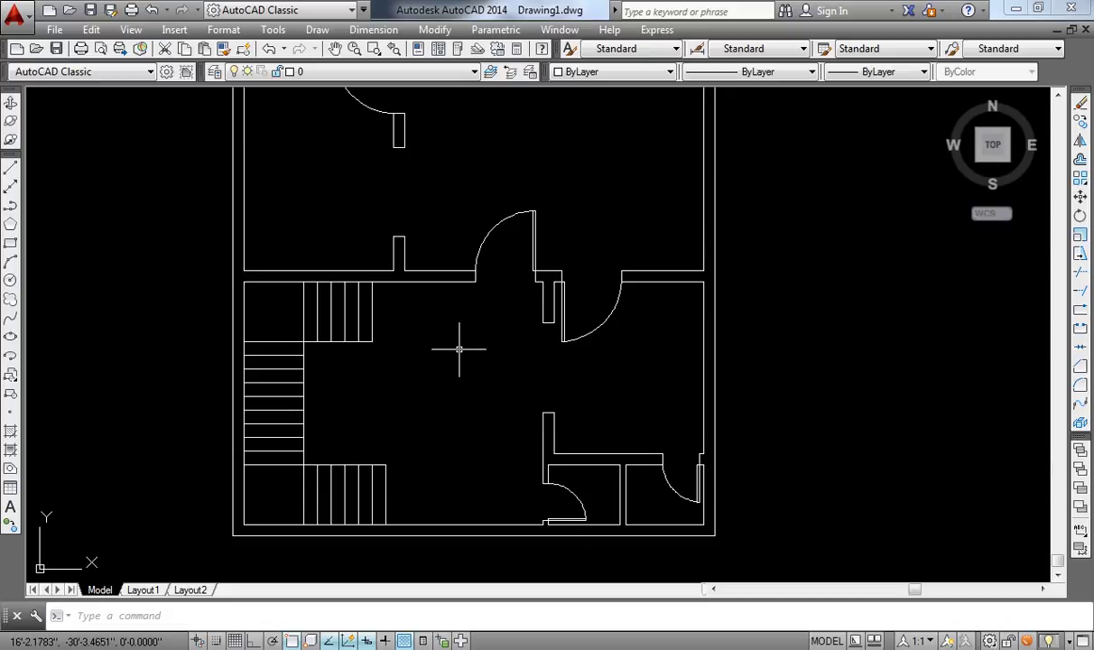
{"action": "scroll", "coordinate": [458, 350], "scroll_direction": "down", "scroll_amount": 1}
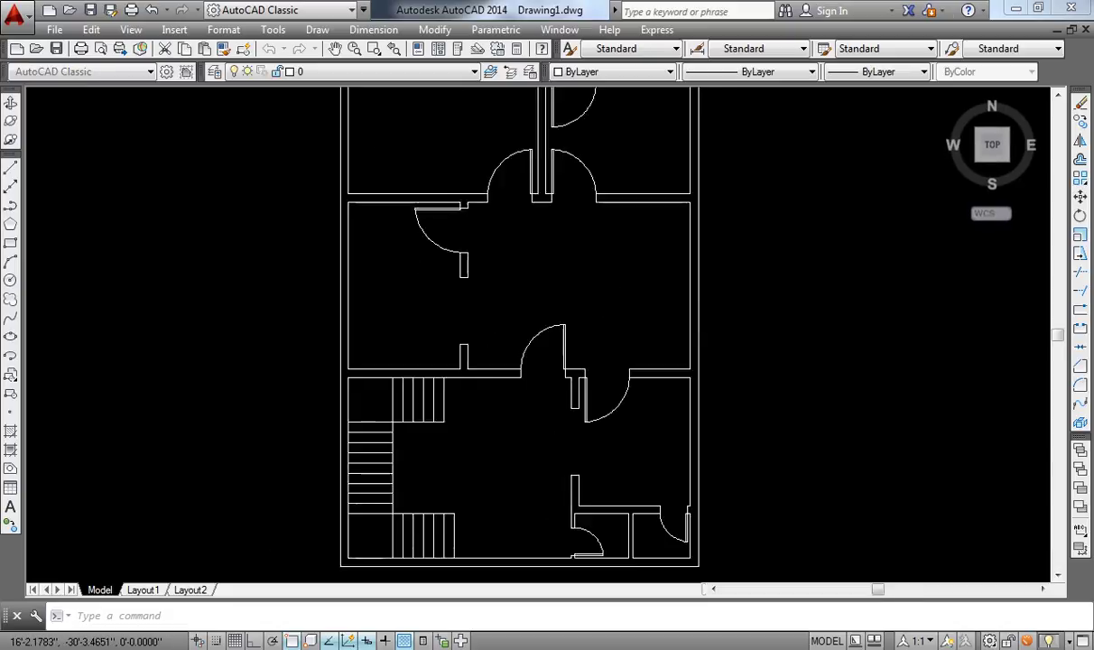
{"action": "scroll", "coordinate": [458, 350], "scroll_direction": "down", "scroll_amount": 1}
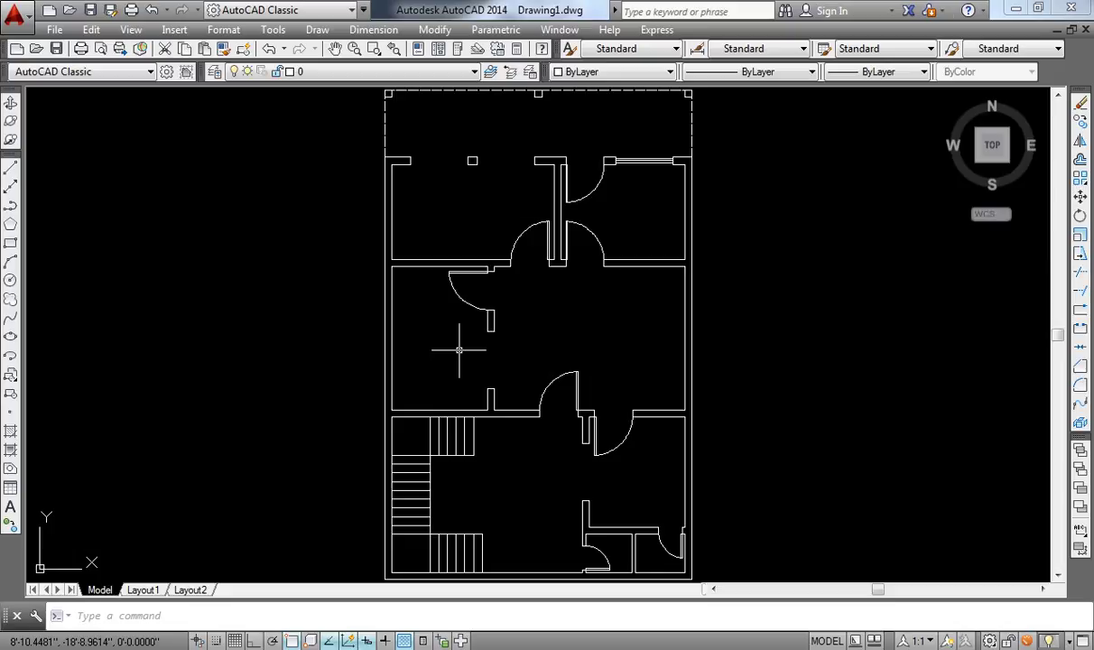